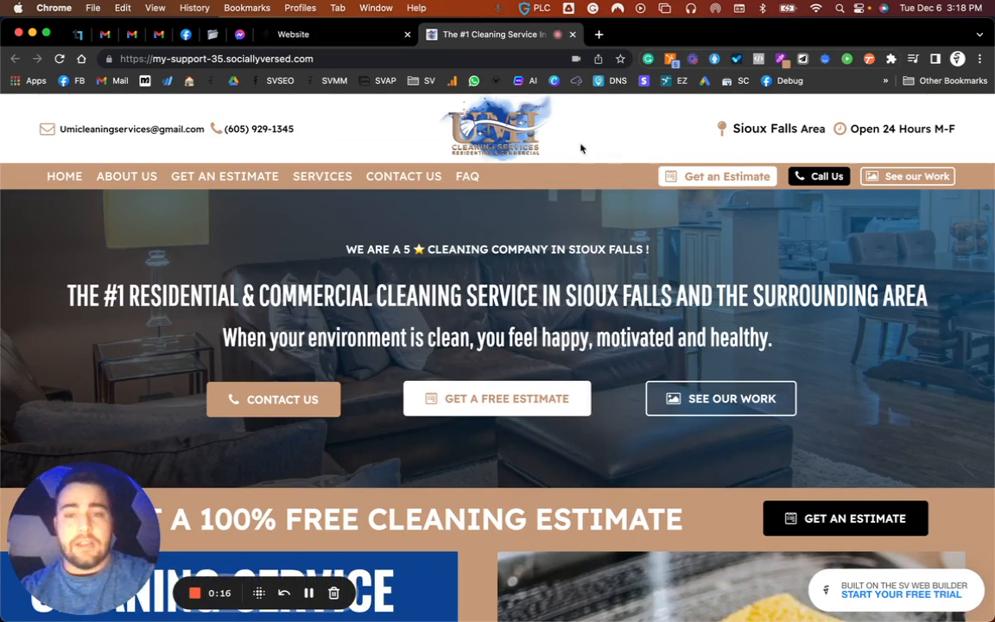
Step: Switch to the website builder tab and increase the spacing above the tagline in the hero block
click(318, 37)
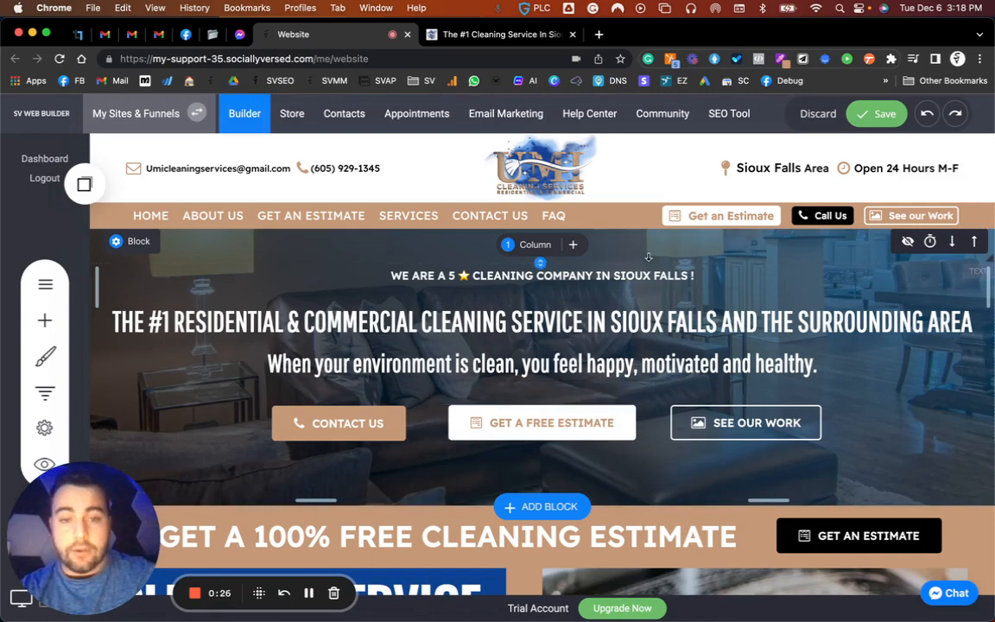
drag(640, 265, 627, 283)
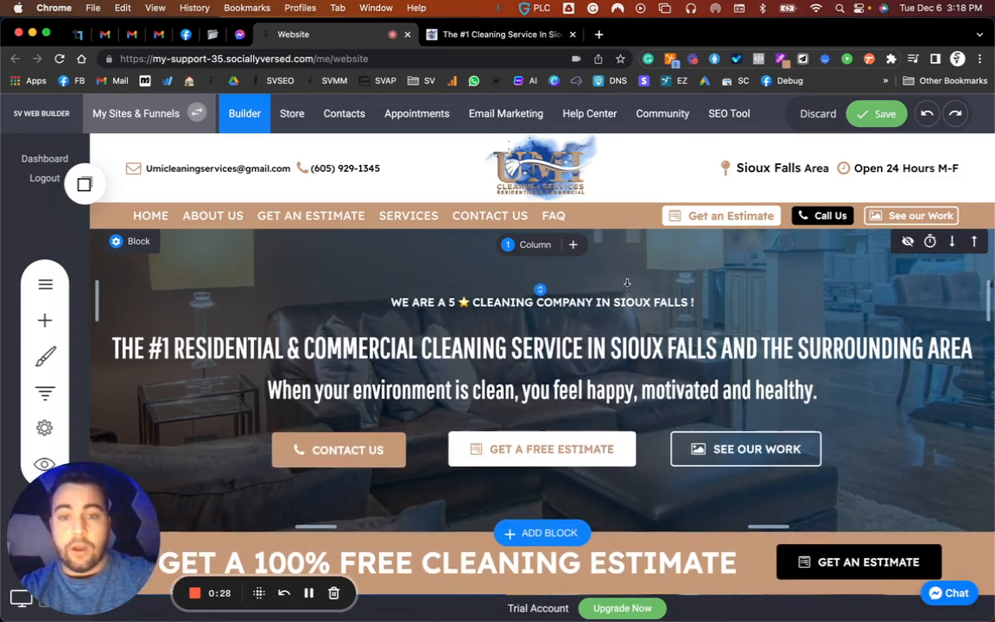
scroll(622, 424, down, 1)
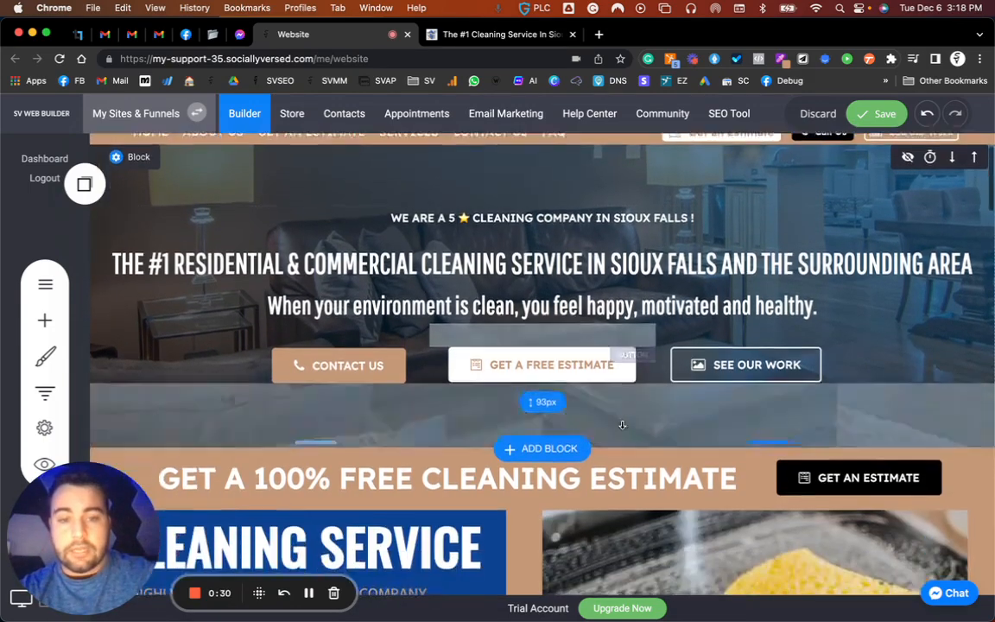
scroll(622, 424, up, 1)
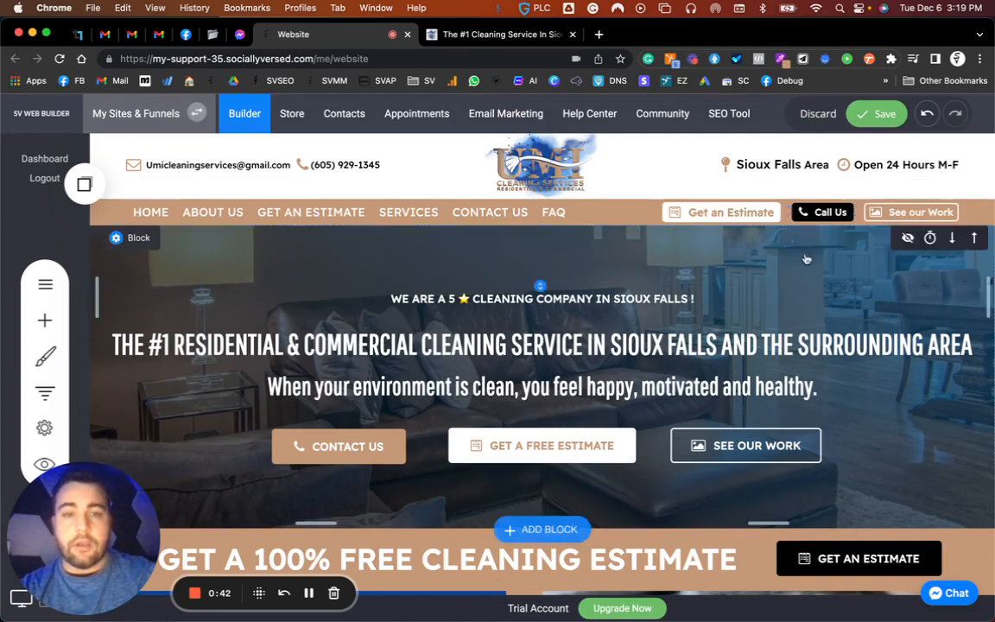
Step: Delete the Contact Us, Get a Free Estimate and See Our Work buttons from the hero block
click(343, 450)
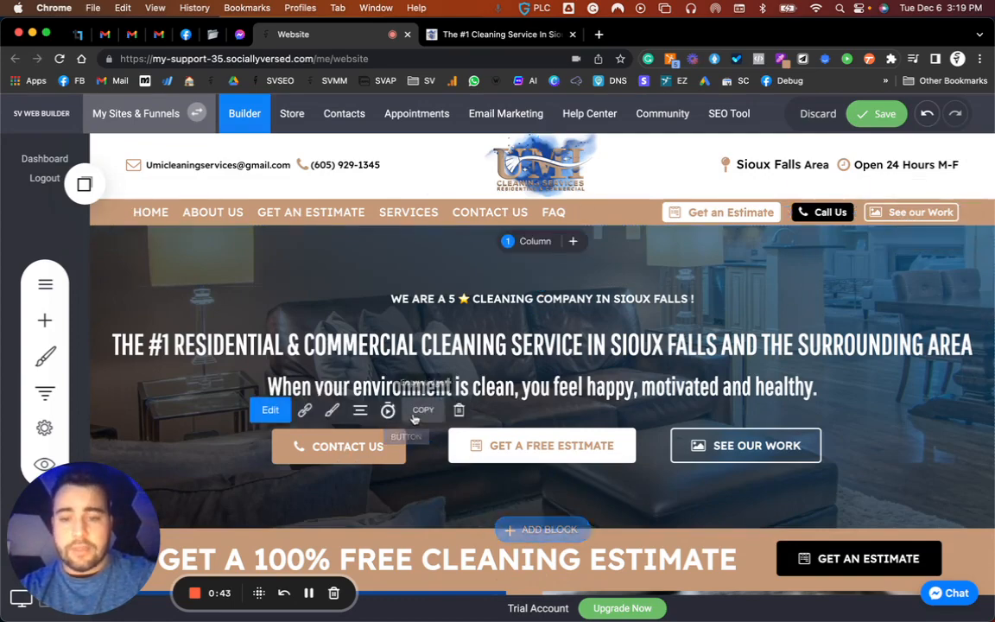
click(459, 410)
click(540, 367)
click(510, 446)
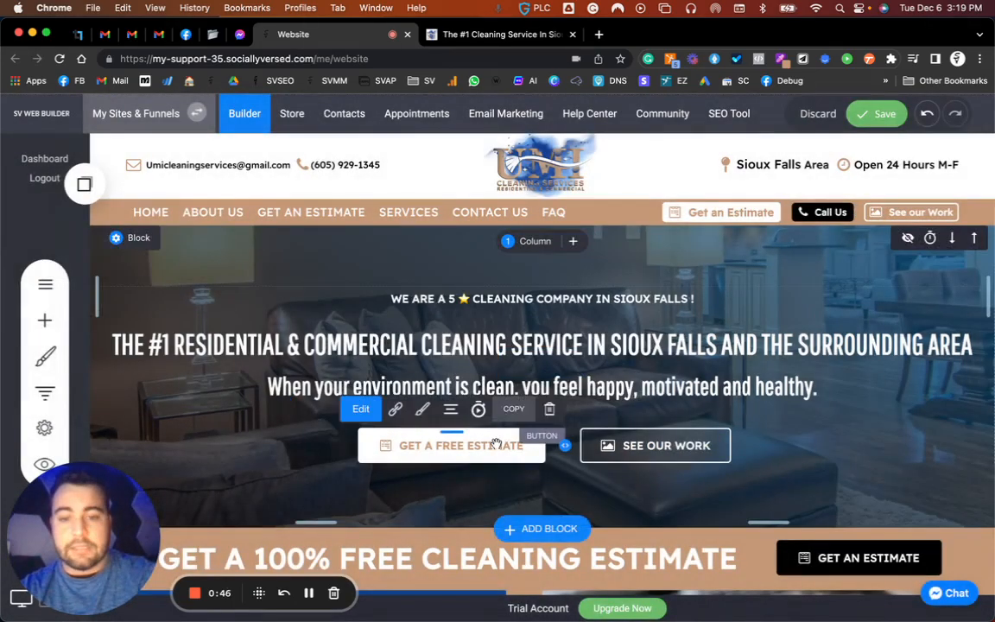
click(550, 410)
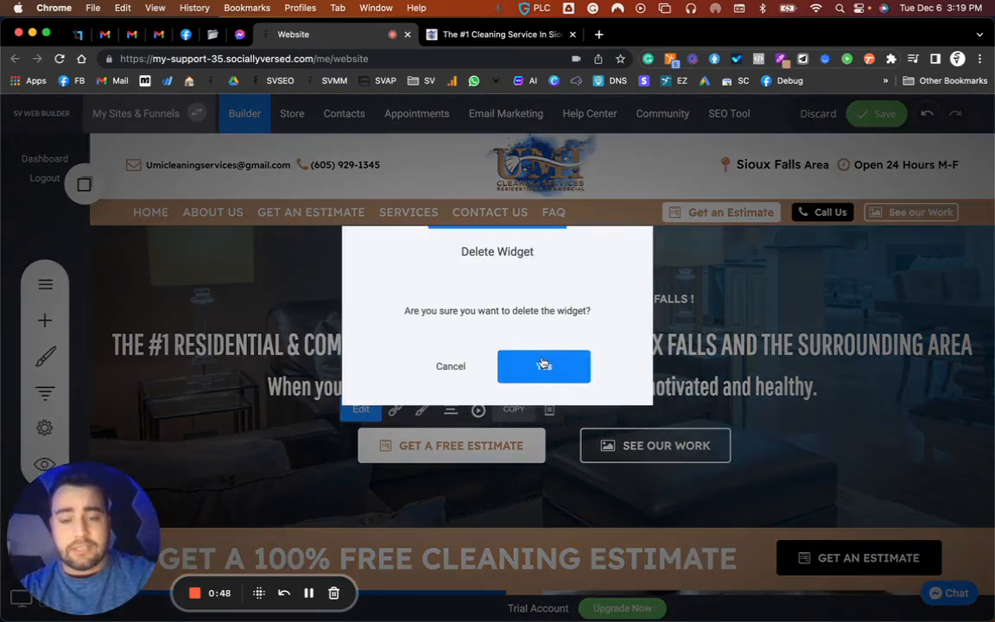
click(543, 364)
click(544, 446)
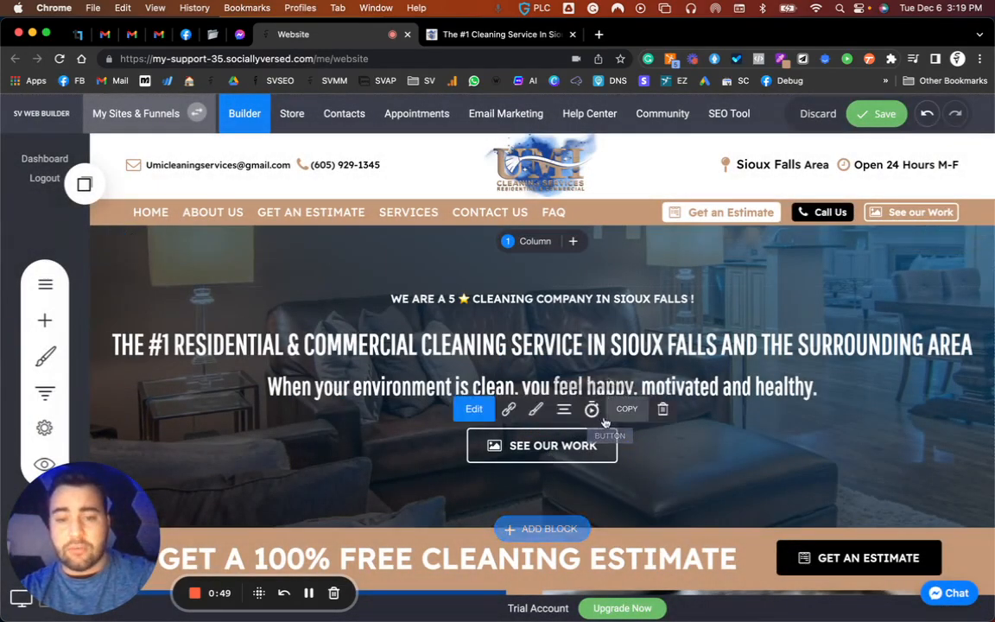
click(662, 410)
click(579, 375)
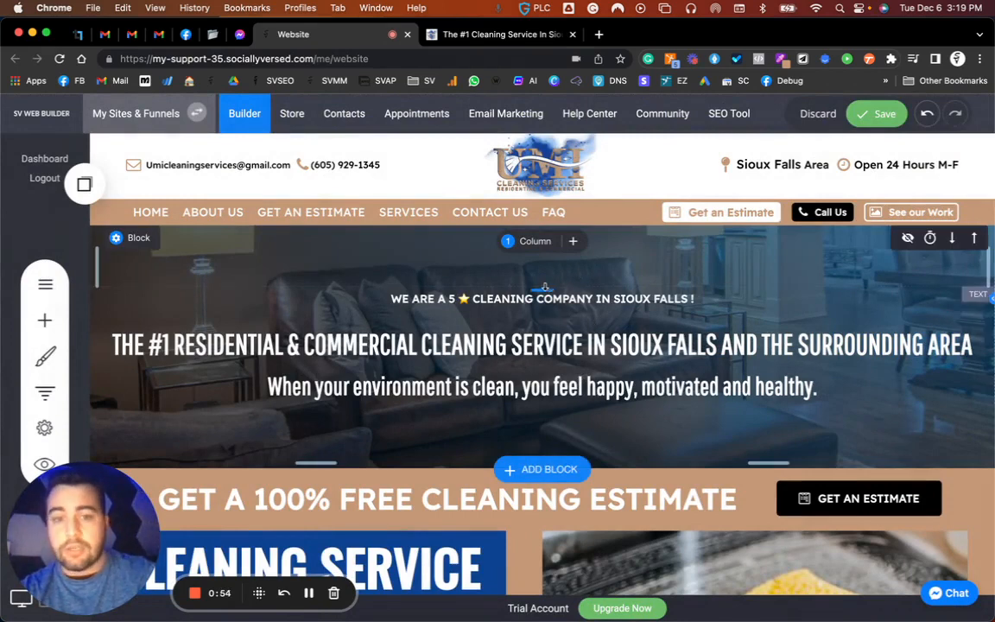
Step: Add more space above the hero block's tagline and set the block's bottom spacing to about 127 px
drag(543, 288, 535, 308)
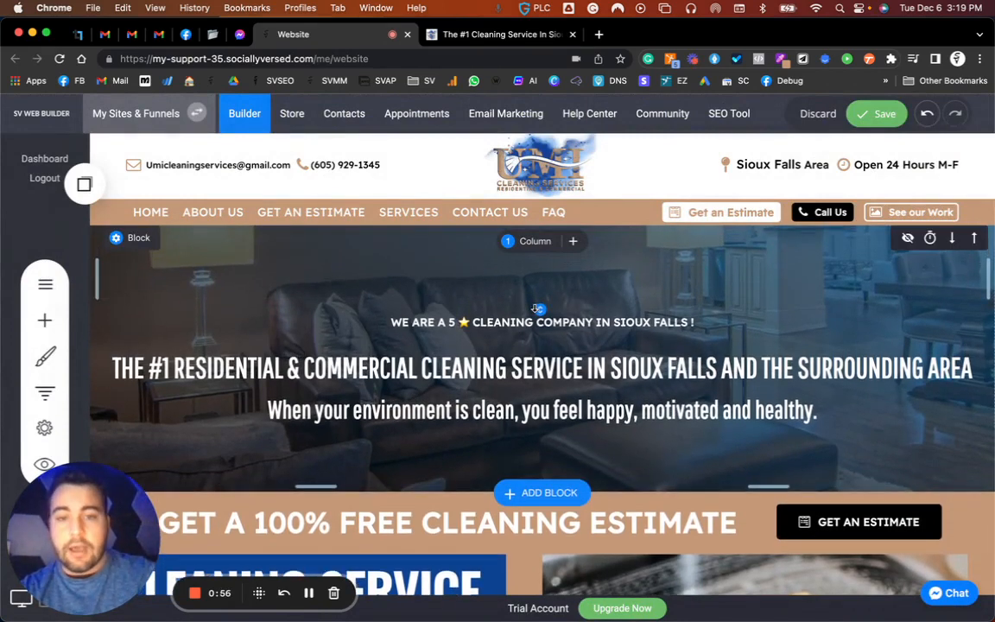
drag(601, 469, 601, 493)
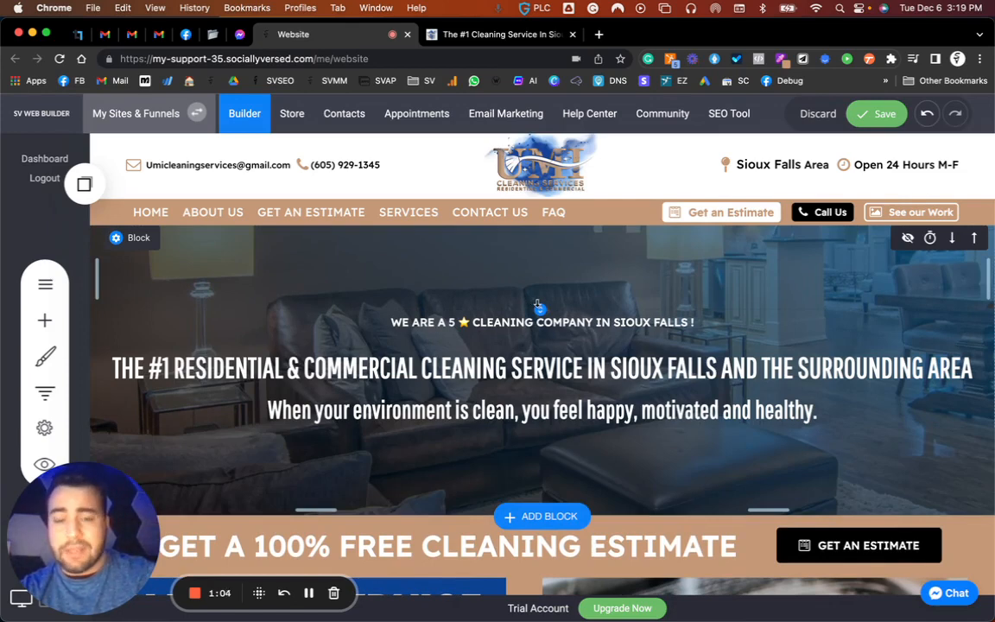
drag(537, 304, 535, 316)
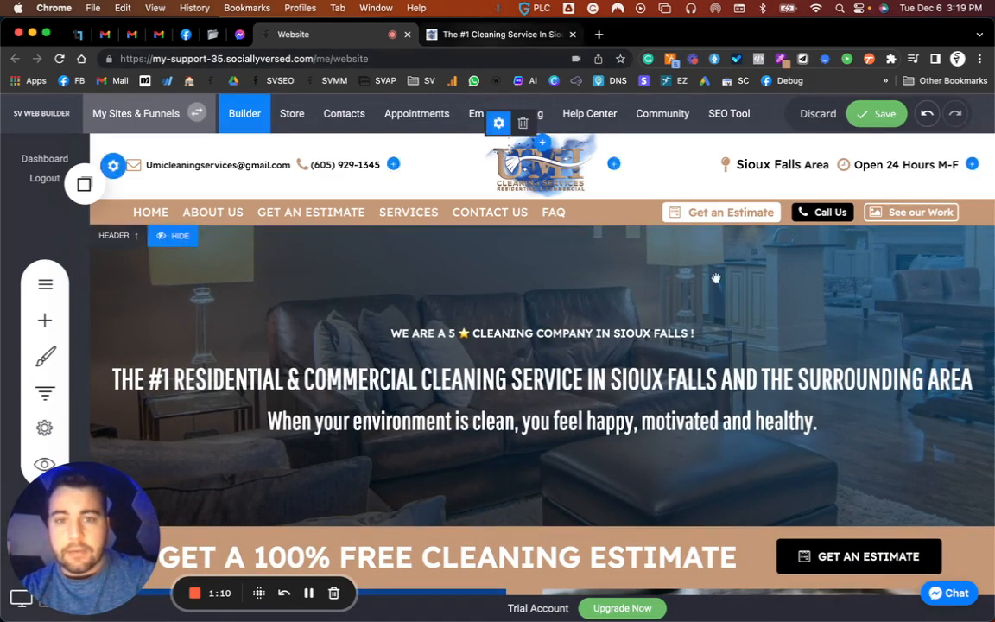
Step: Widen the hero block's side padding, narrowing it from the left and setting about 5% on the right
scroll(611, 423, down, 5)
scroll(561, 259, up, 3)
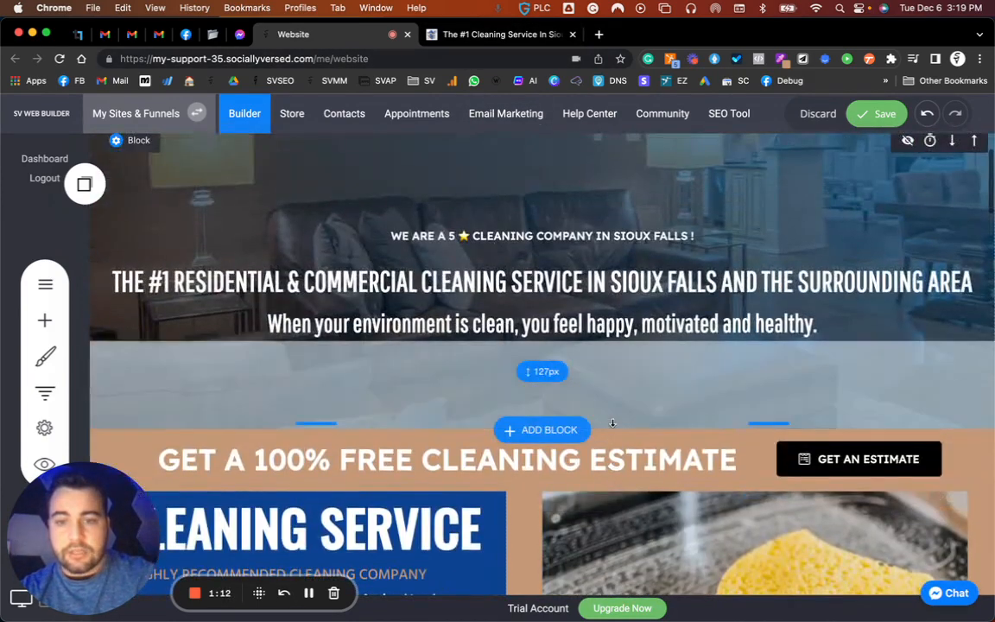
scroll(563, 239, up, 2)
scroll(562, 239, down, 2)
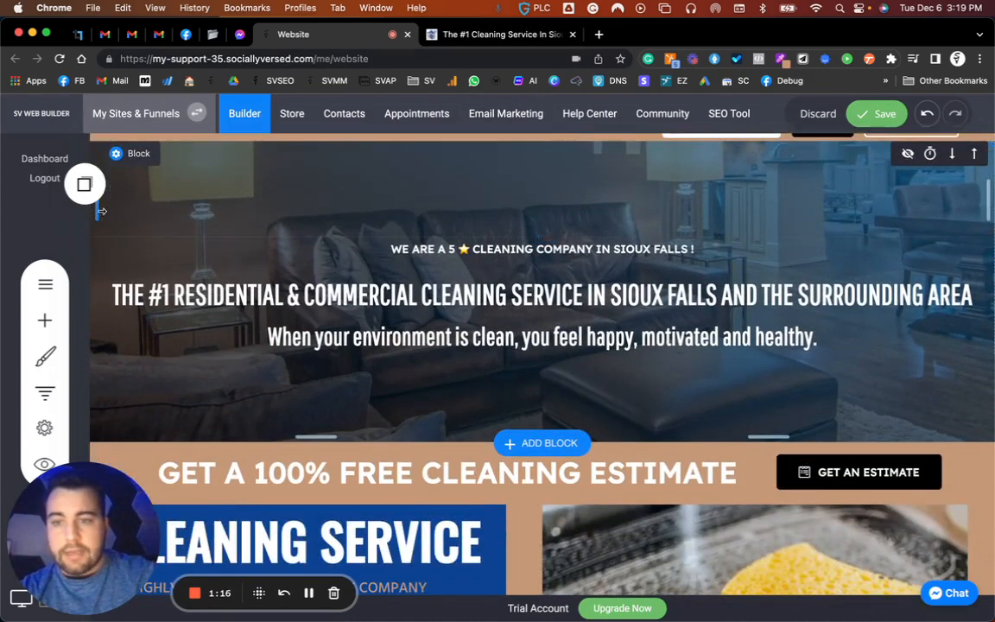
drag(101, 211, 136, 212)
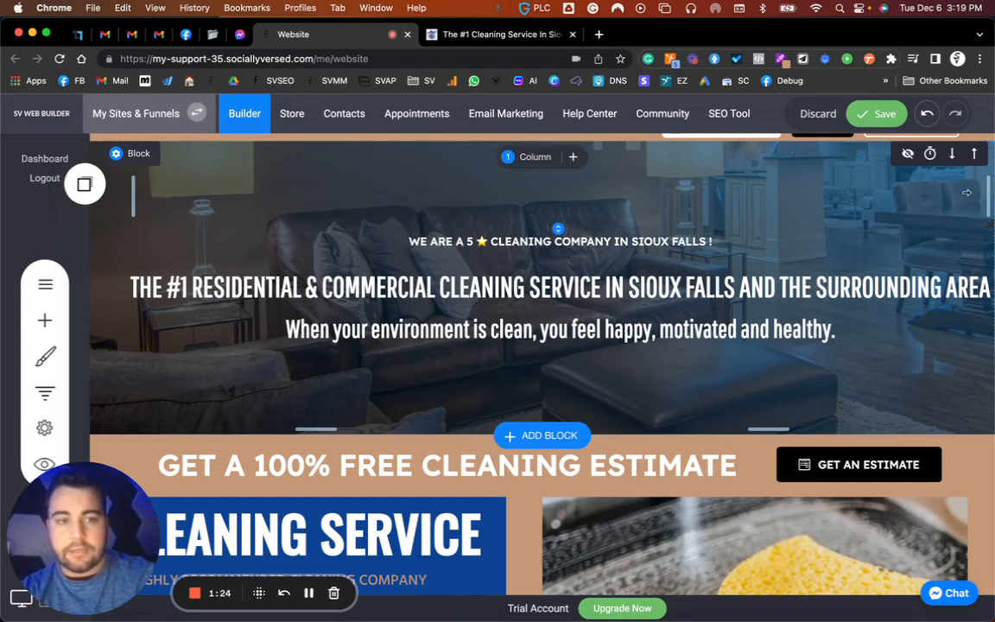
drag(988, 203, 946, 209)
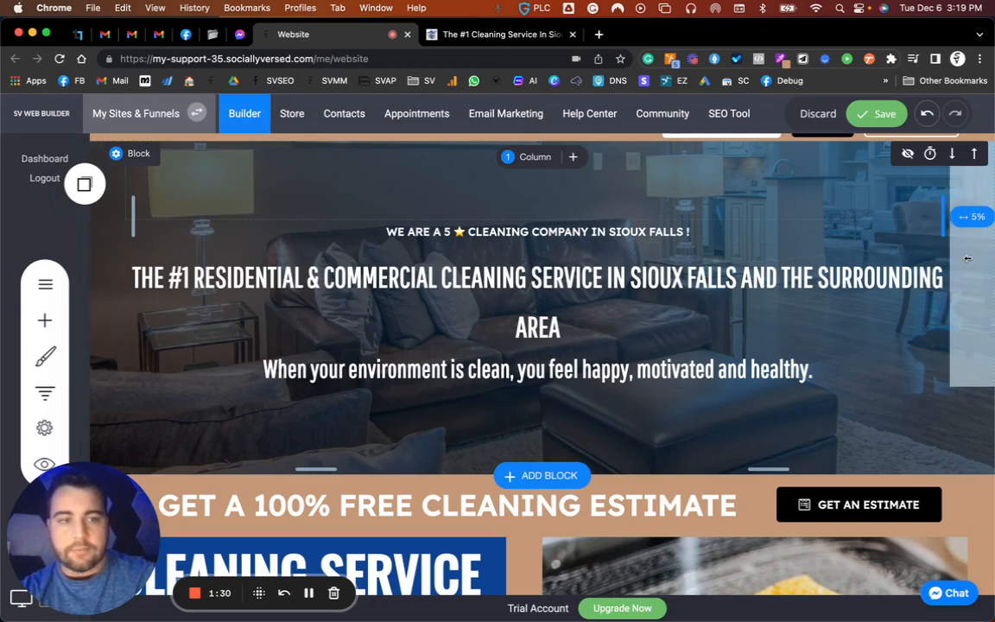
Step: Shorten the hero heading to "THE #1 CLEANING SERVICE IN SIOUX FALLS & THE SURROUNDING AREA"
click(232, 283)
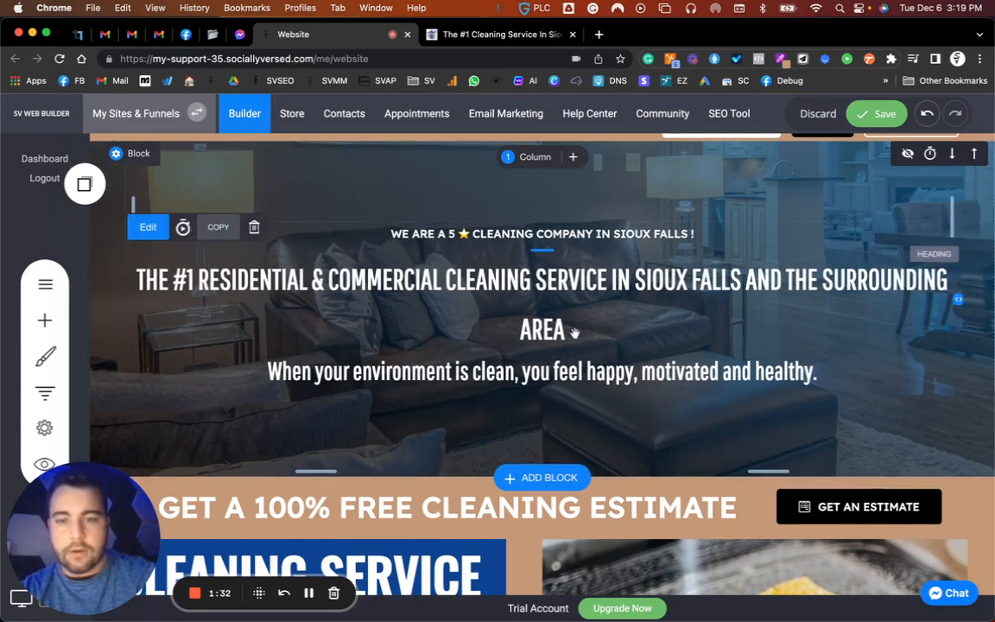
click(232, 284)
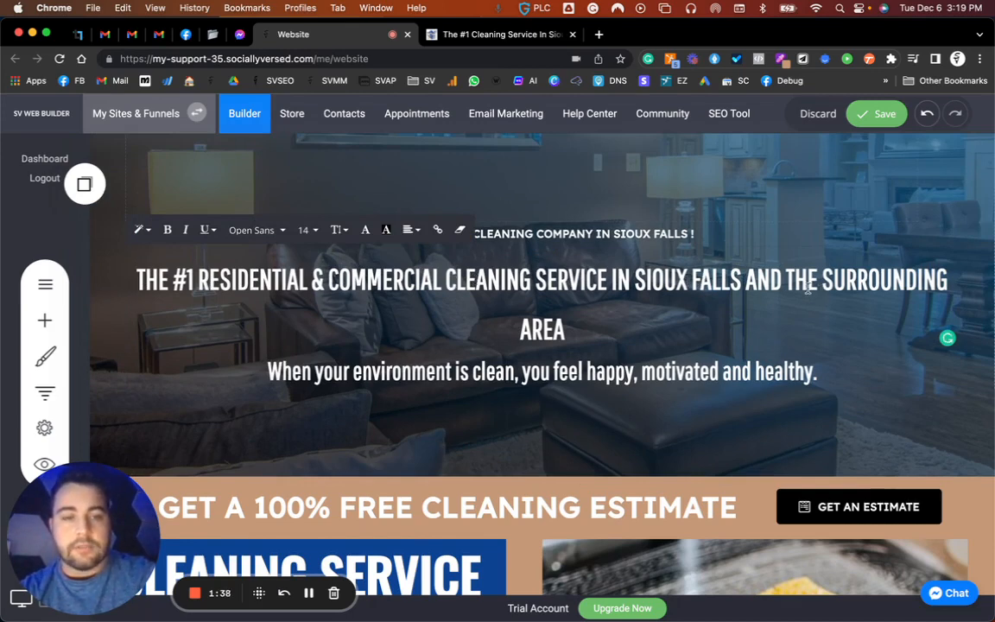
key(BackSpace)
key(BackSpace)
key(BackSpace)
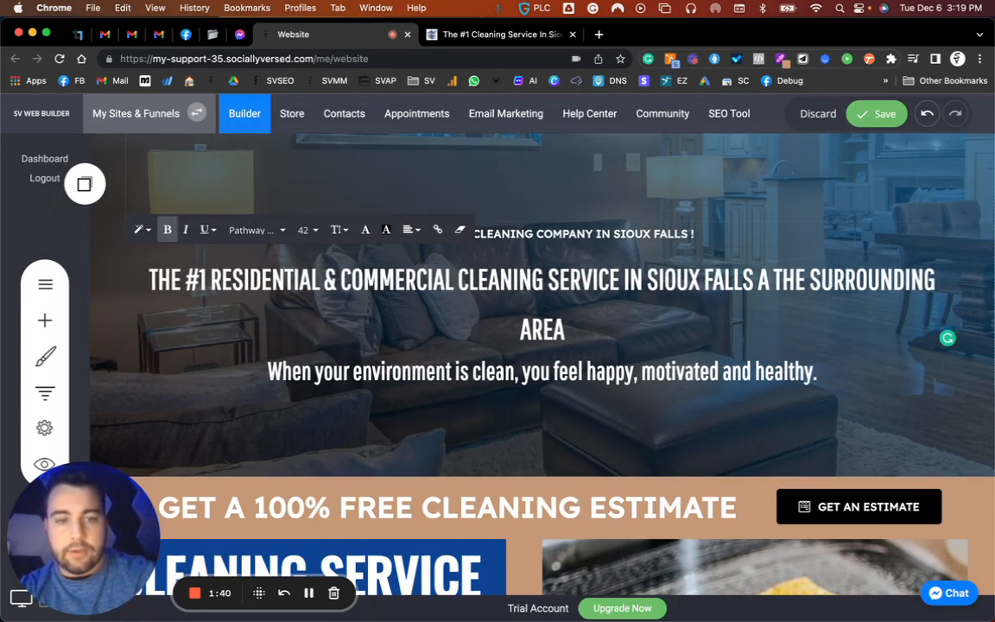
text(&)
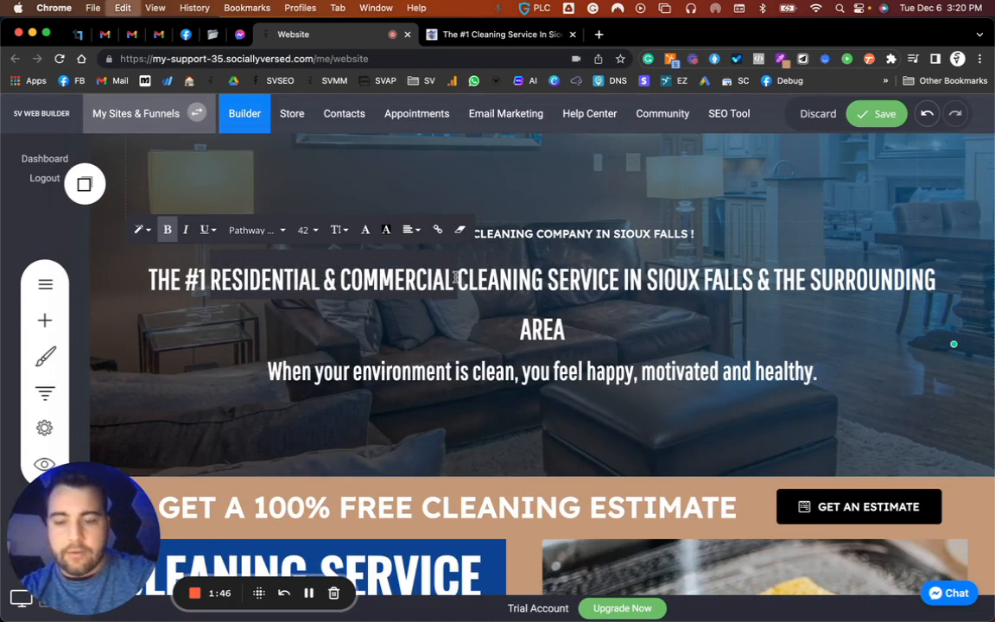
key(super+x)
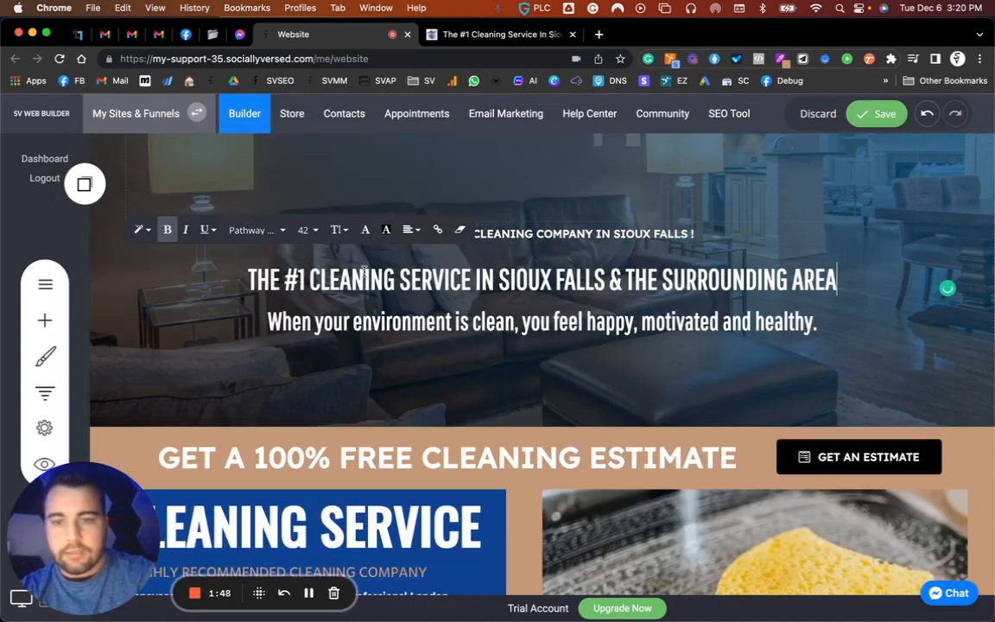
Step: Enlarge the whole hero heading, trying font size 60 and settling on 54
drag(256, 284, 861, 277)
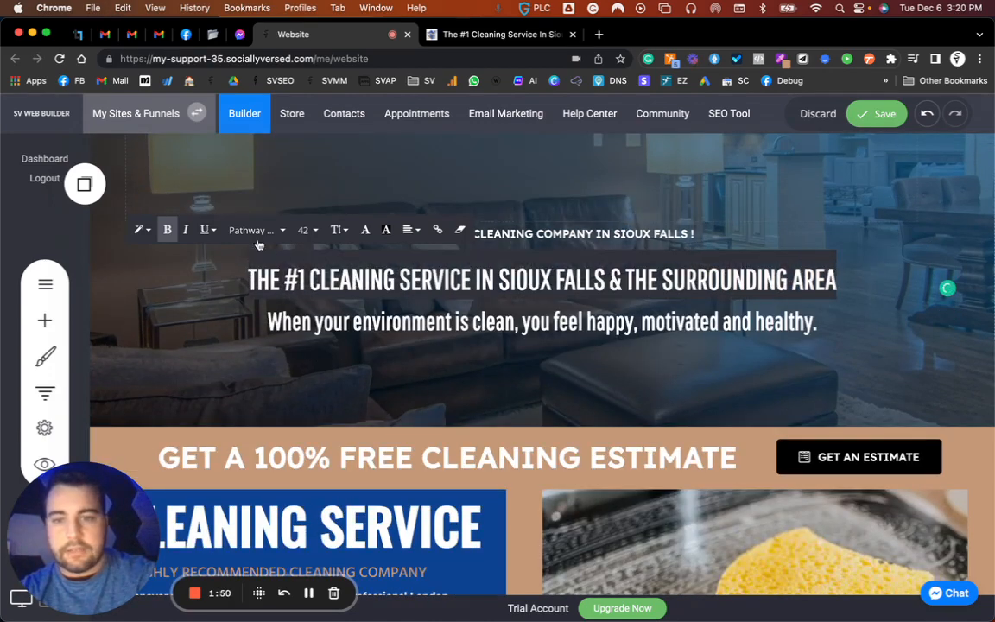
click(305, 230)
click(381, 366)
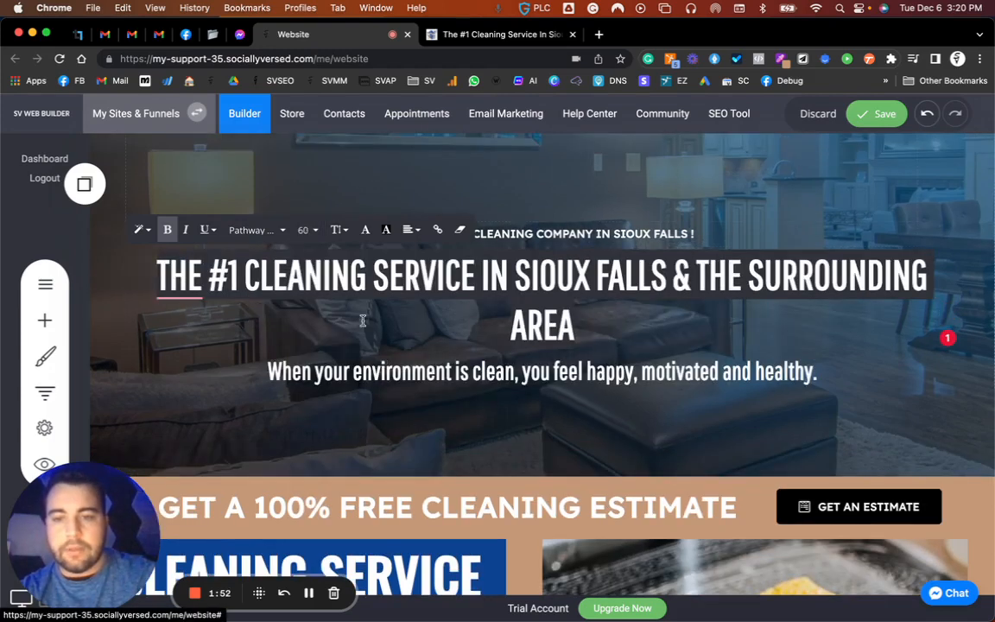
click(188, 282)
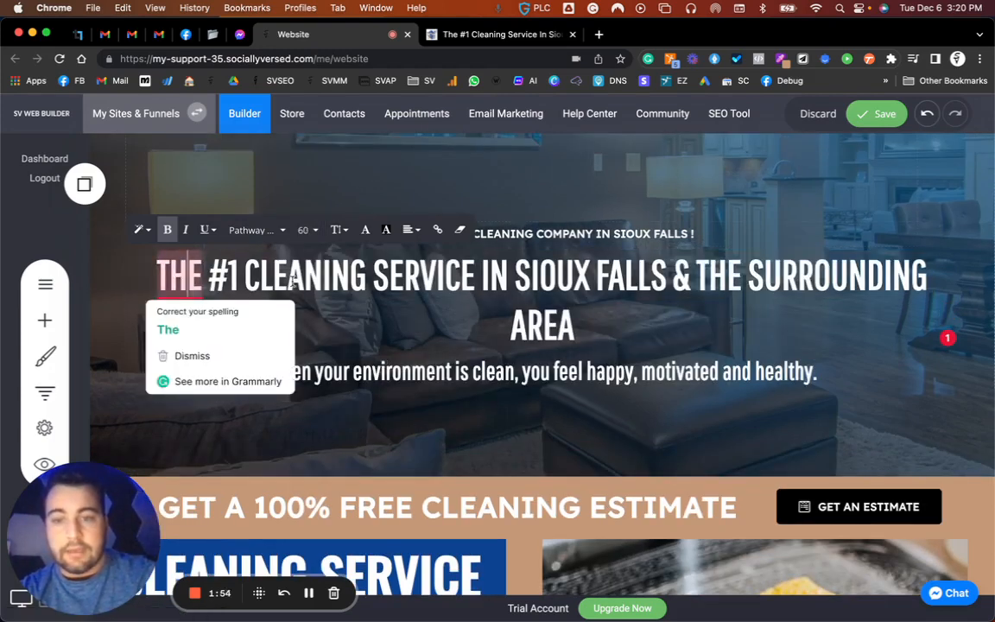
drag(631, 307, 194, 247)
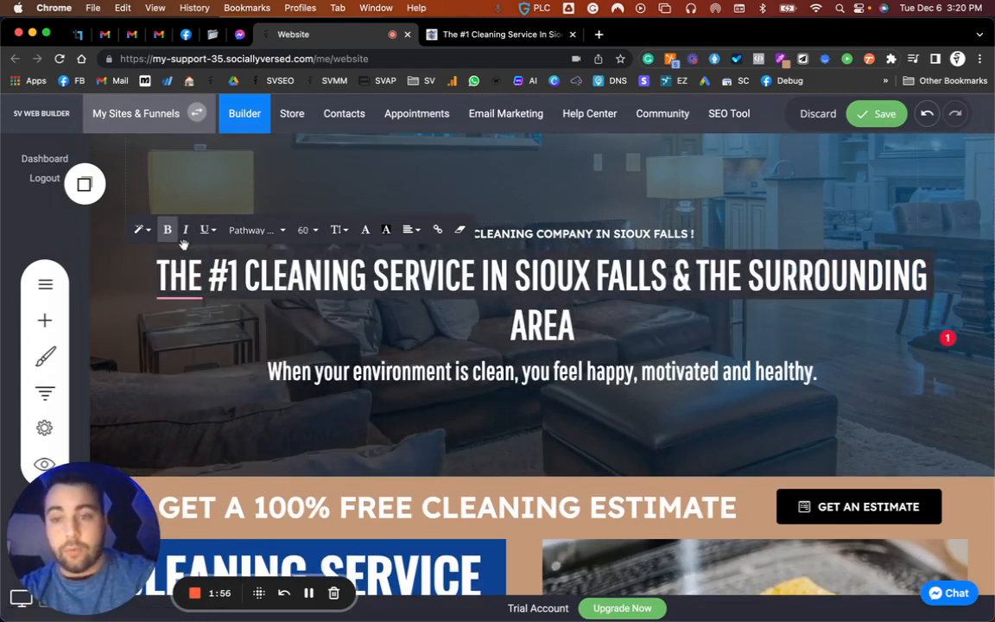
click(306, 230)
click(327, 365)
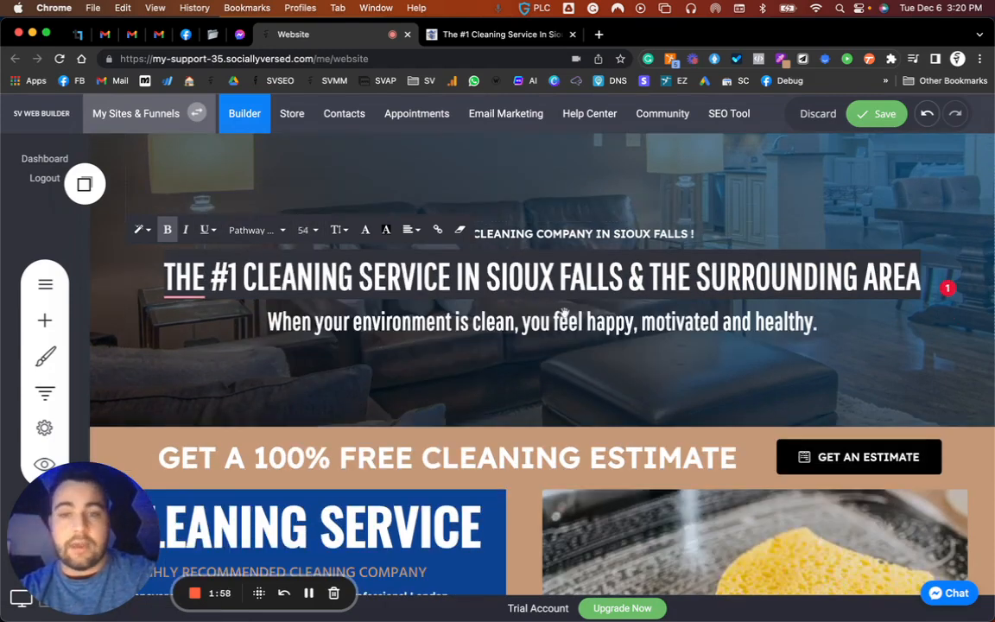
Step: Reduce the font size of the subheading below the hero heading, trying 20 and settling on 28
click(412, 324)
click(263, 325)
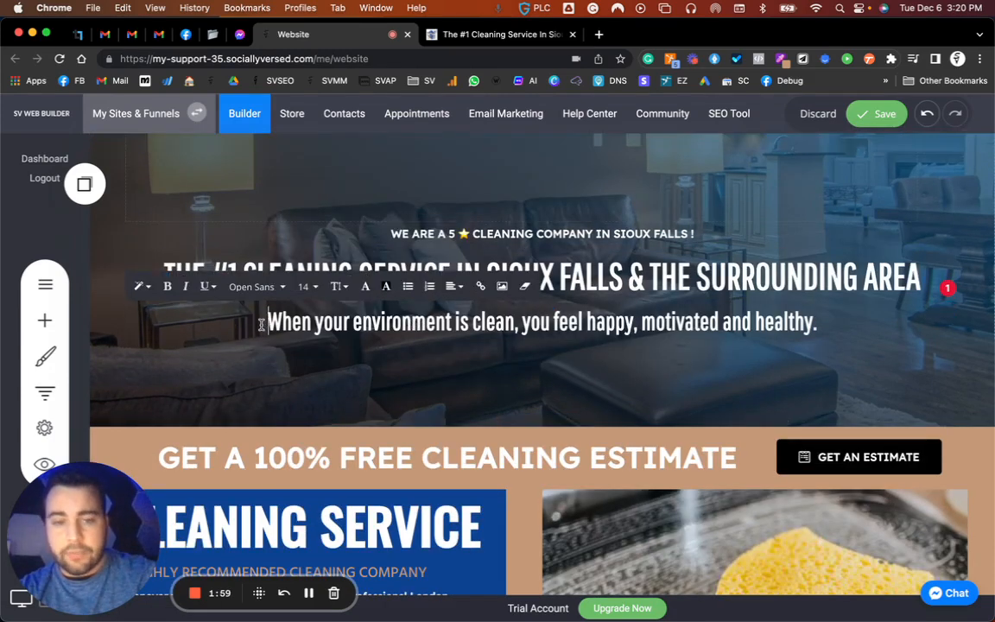
click(311, 287)
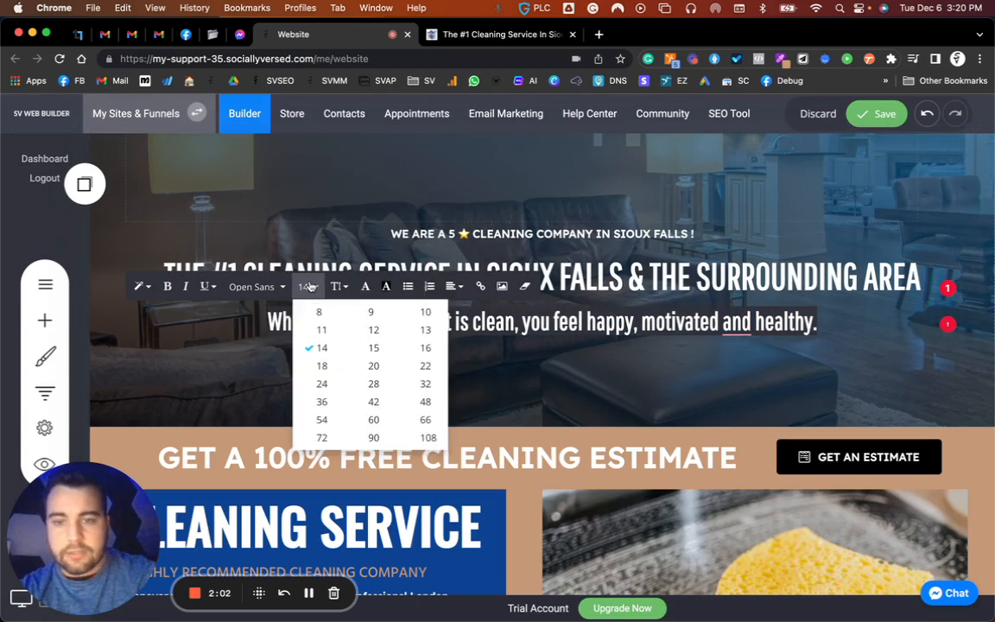
click(372, 356)
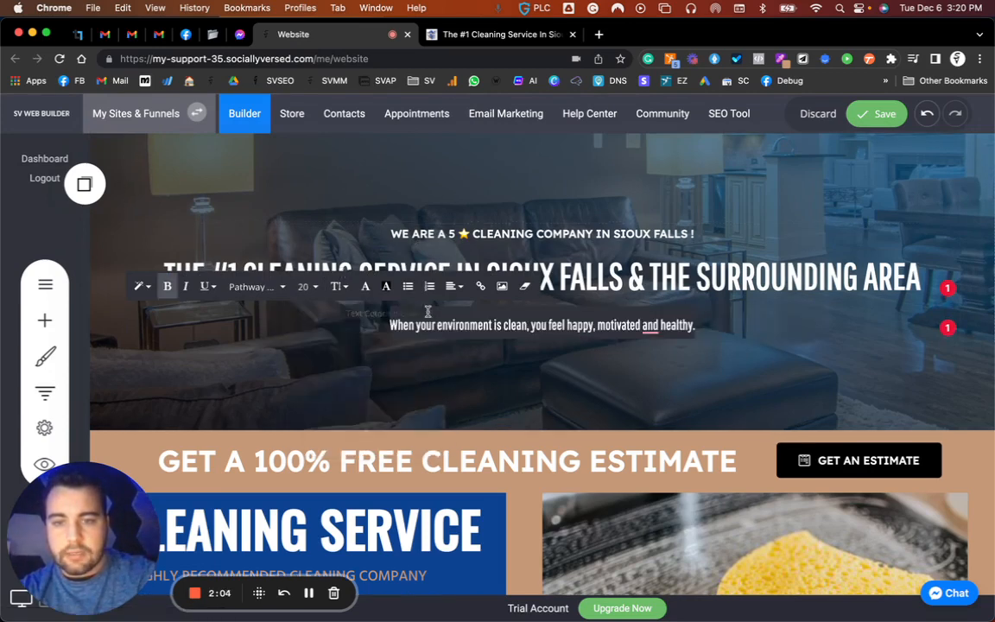
click(309, 287)
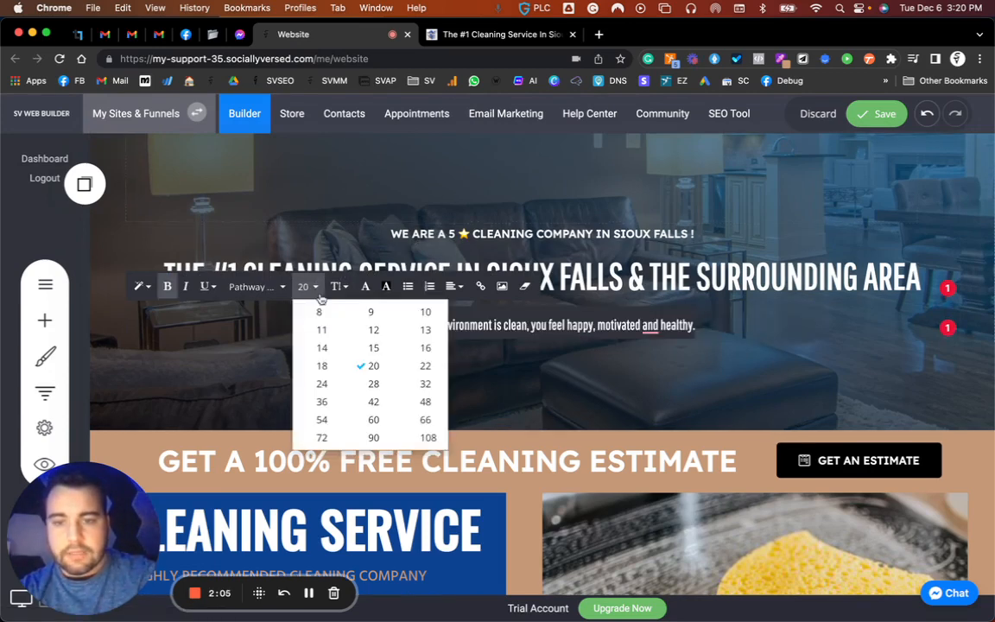
click(373, 384)
Step: Add the suggested comma after "motivated" in the subheading and replace "and" with "&"
mouse_move(695, 324)
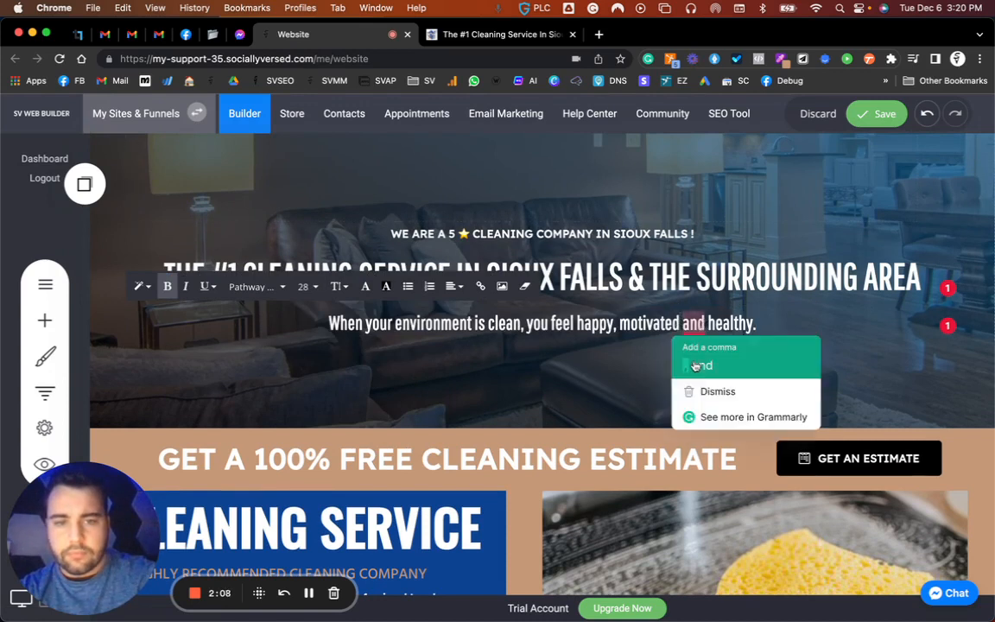
click(697, 366)
click(707, 324)
key(BackSpace)
key(BackSpace)
key(BackSpace)
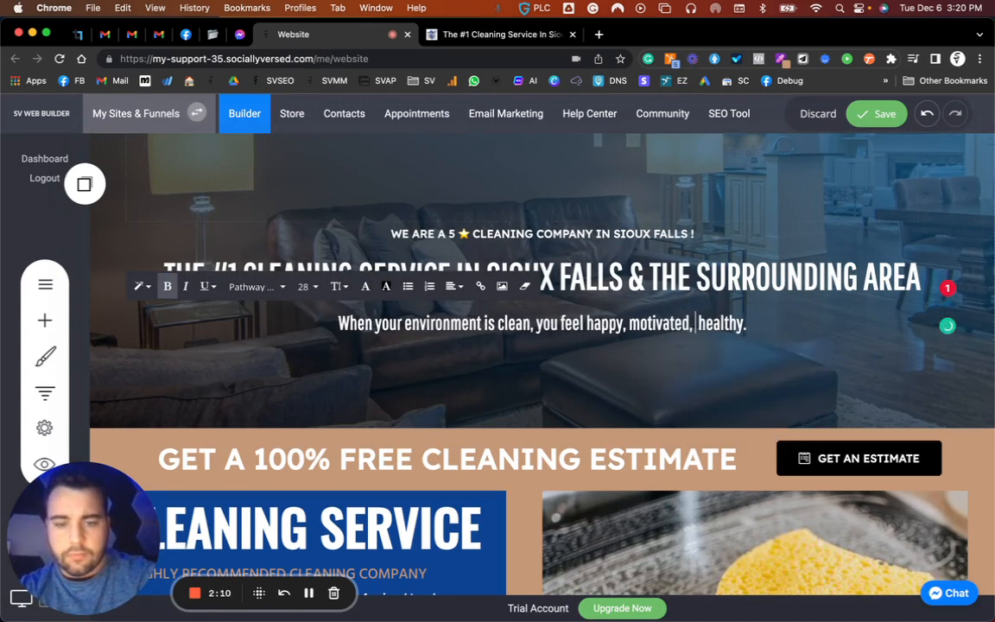
text(&)
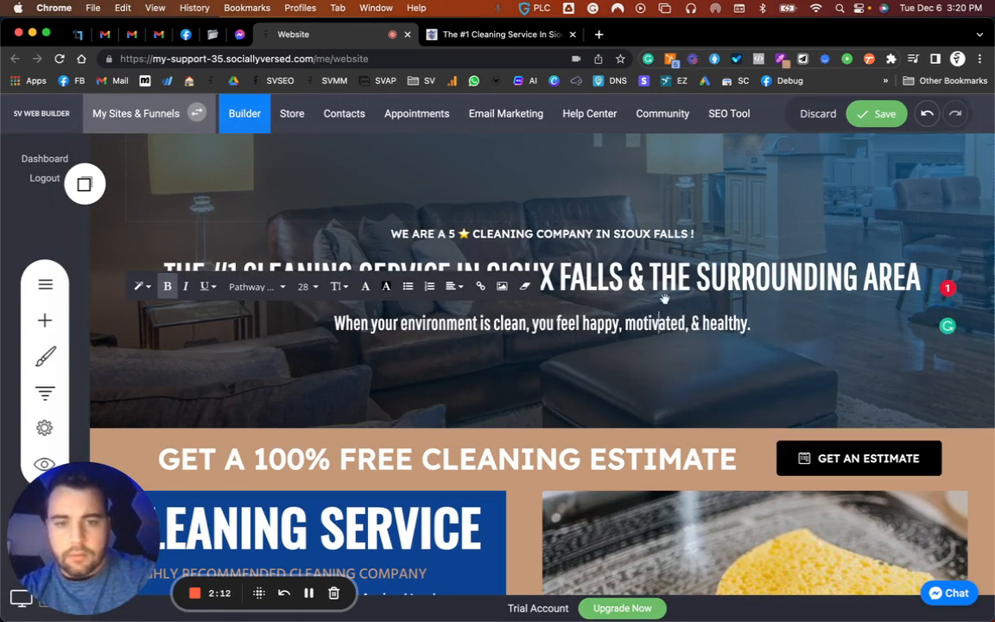
Step: Reduce the maximum height of the header logo to less than 80 px
scroll(664, 298, up, 3)
click(707, 229)
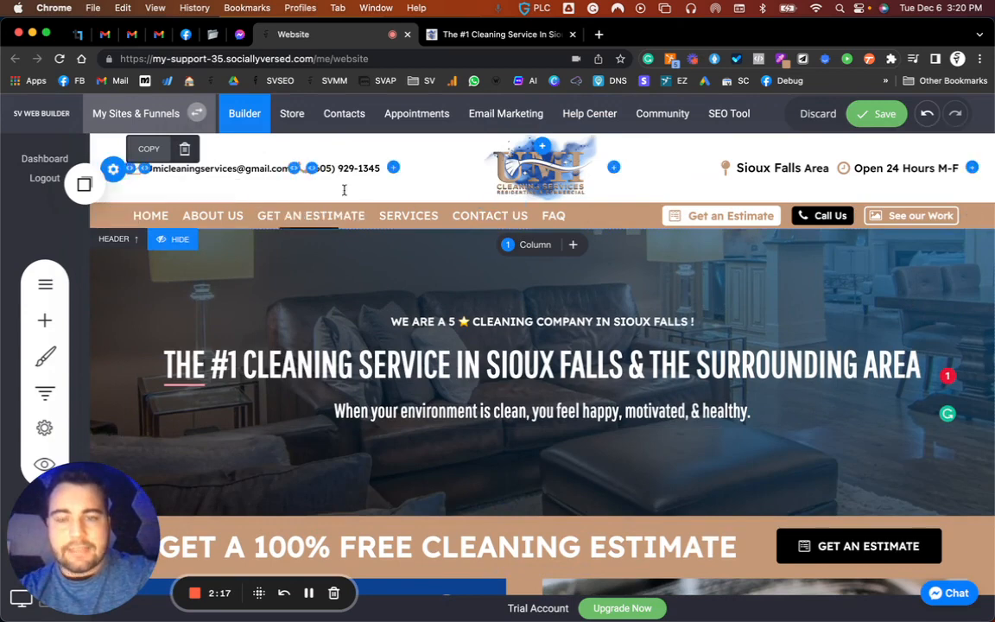
click(498, 150)
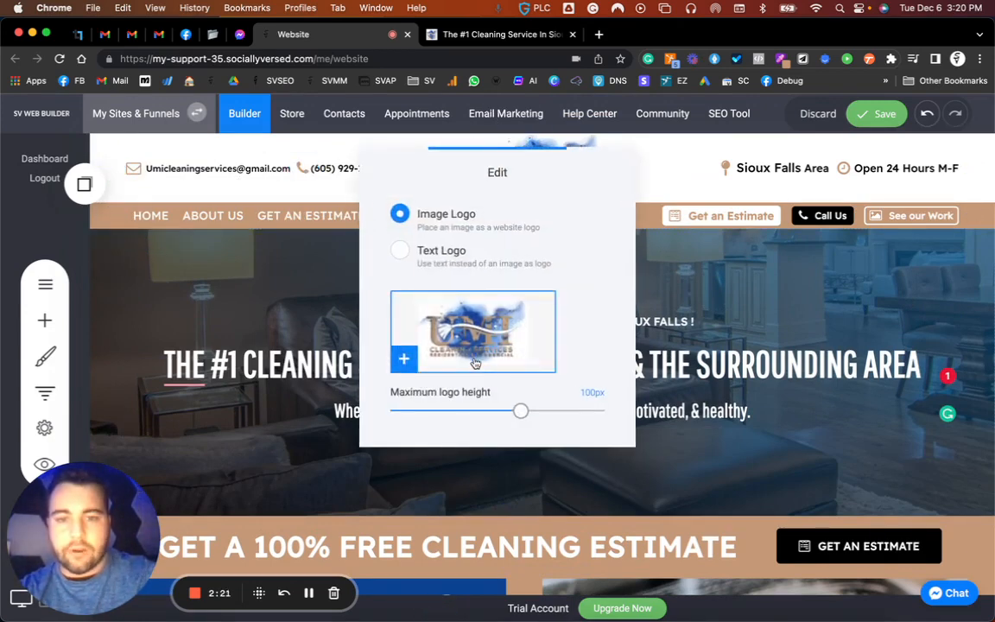
click(507, 414)
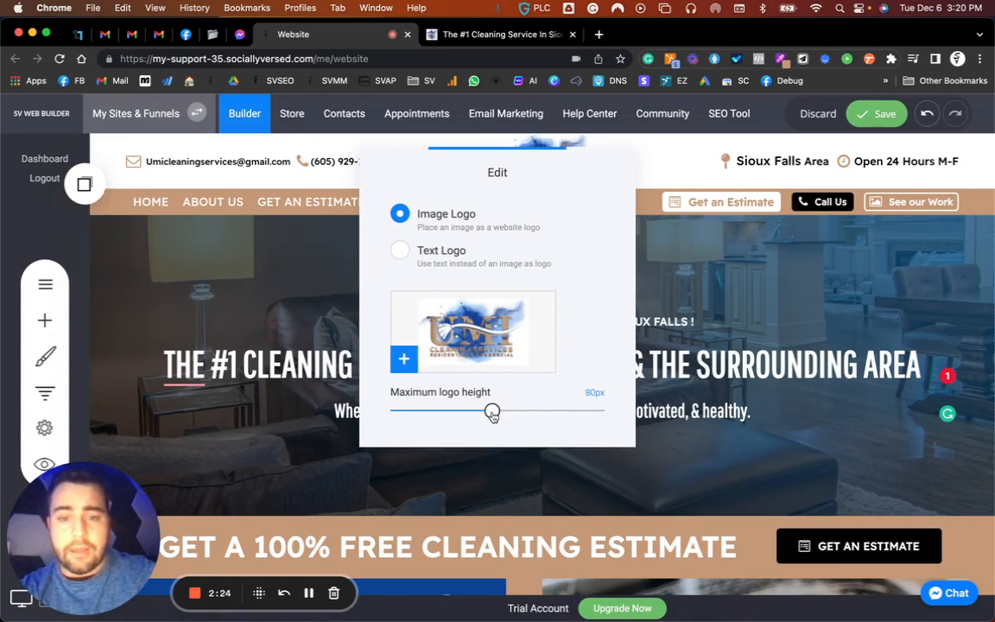
drag(488, 414, 479, 414)
click(711, 275)
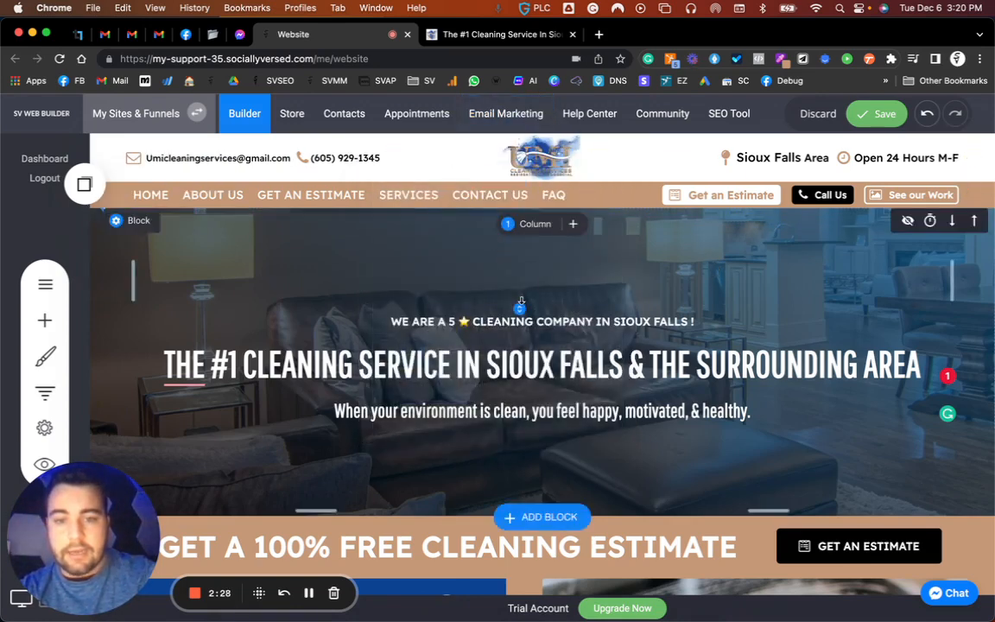
Step: Increase the hero block's spacing above and below its text
drag(519, 304, 519, 321)
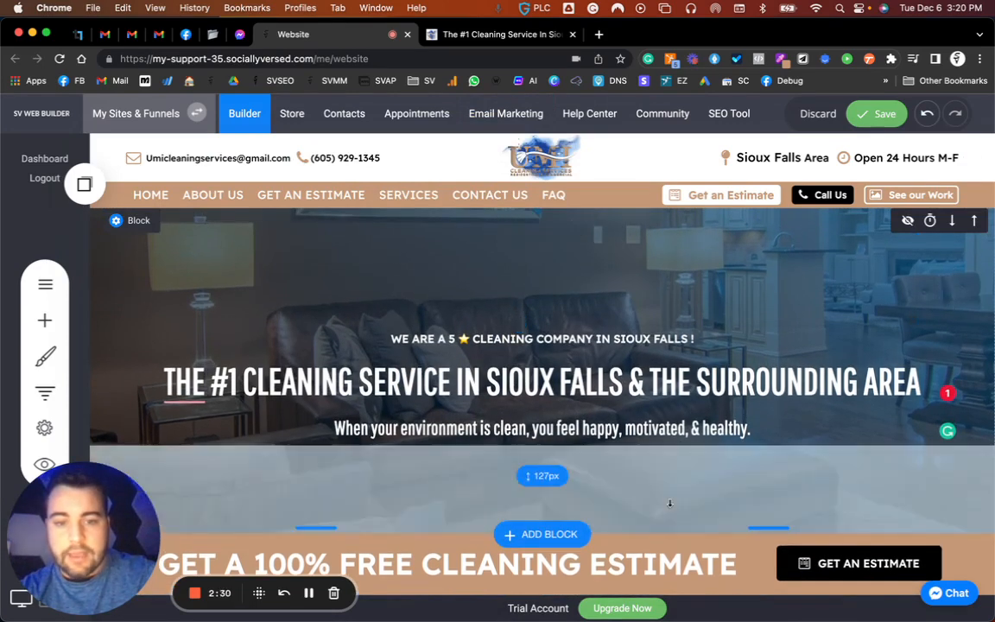
drag(669, 503, 667, 525)
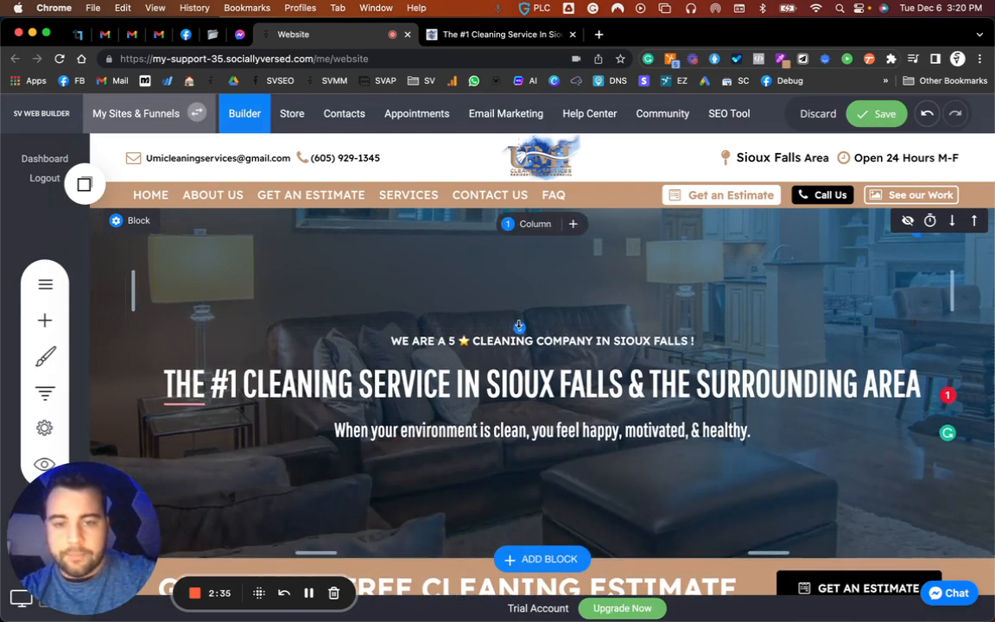
Step: Apply the Pathway Gothic One font to the hero heading and to the subheading below it
click(391, 401)
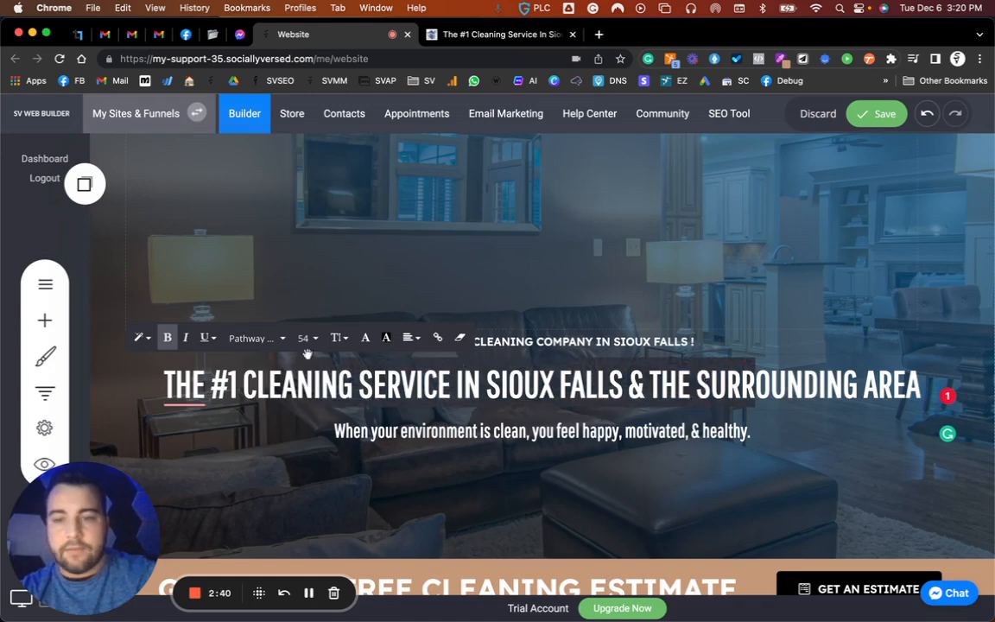
click(255, 338)
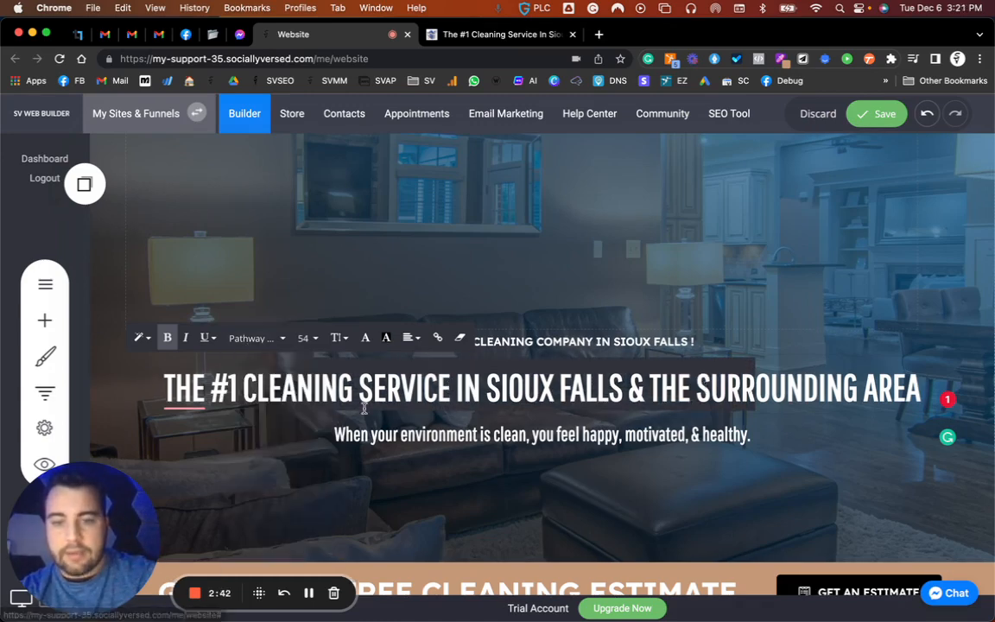
click(340, 435)
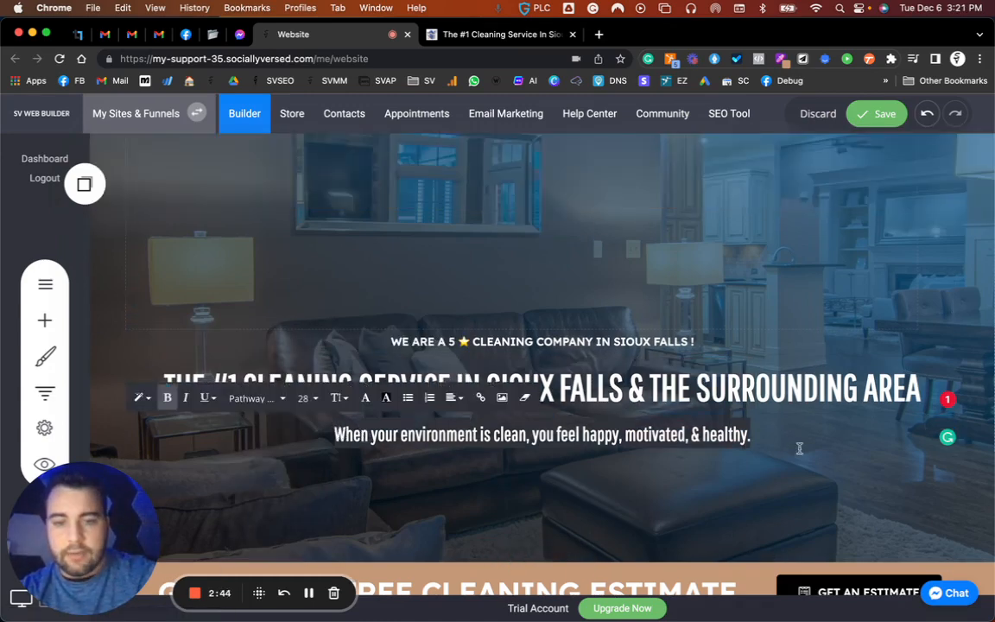
click(250, 401)
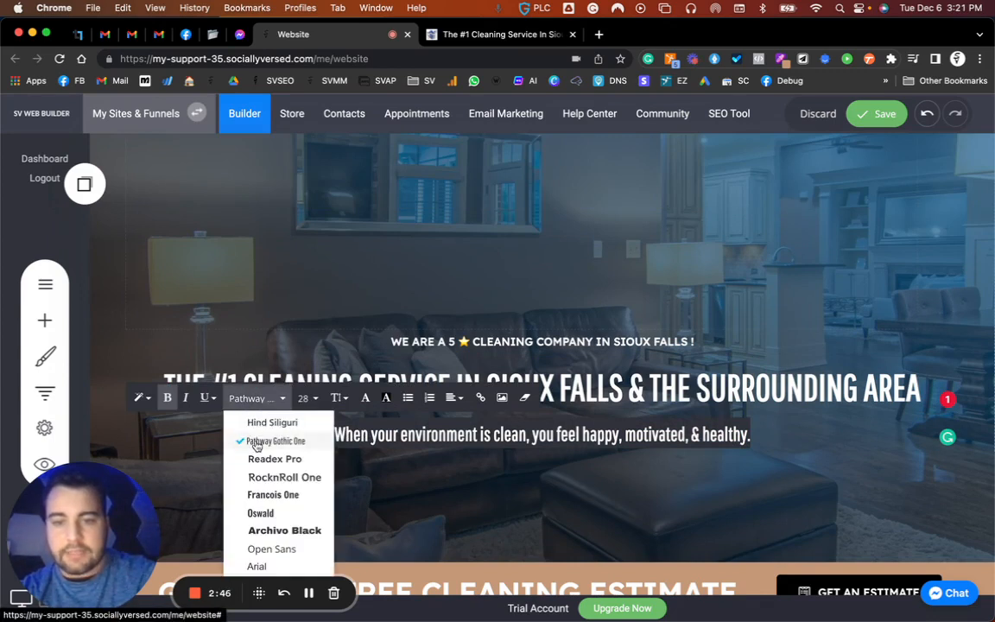
click(259, 442)
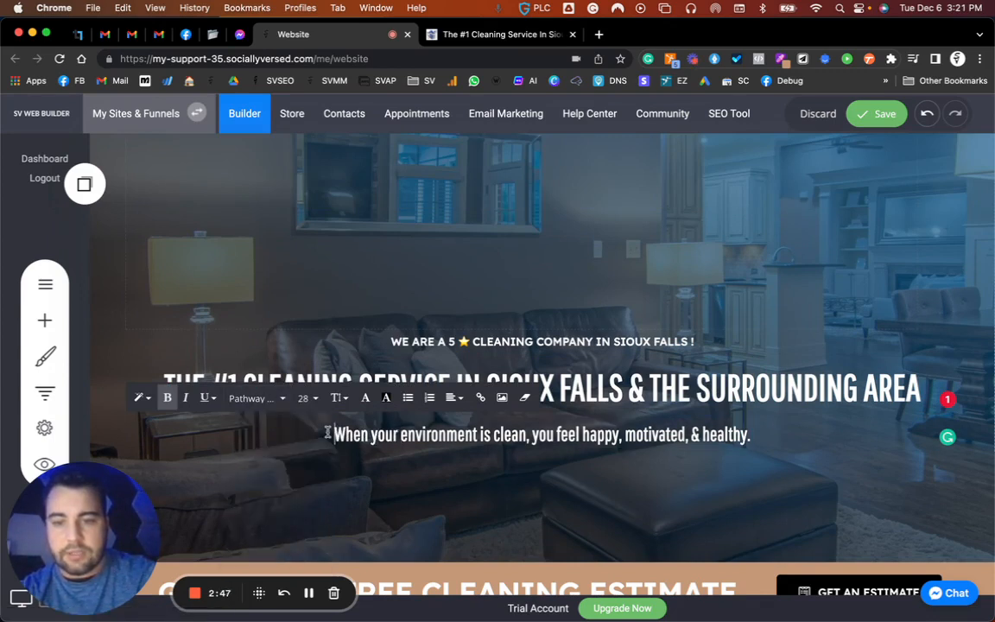
Step: Change the font of the five-star tagline above the hero heading to Pathway Gothic One
click(443, 345)
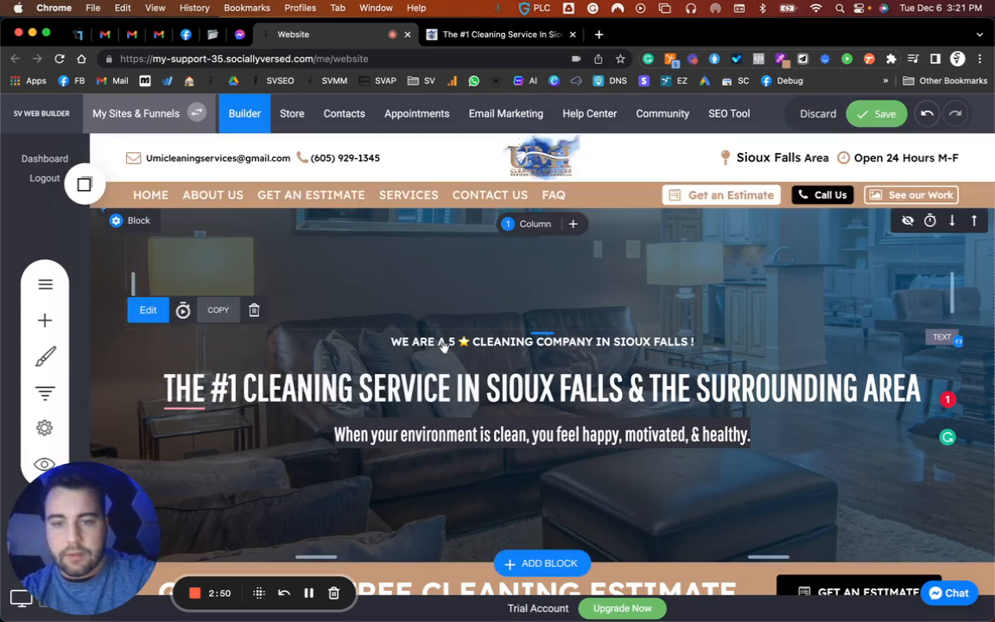
click(388, 345)
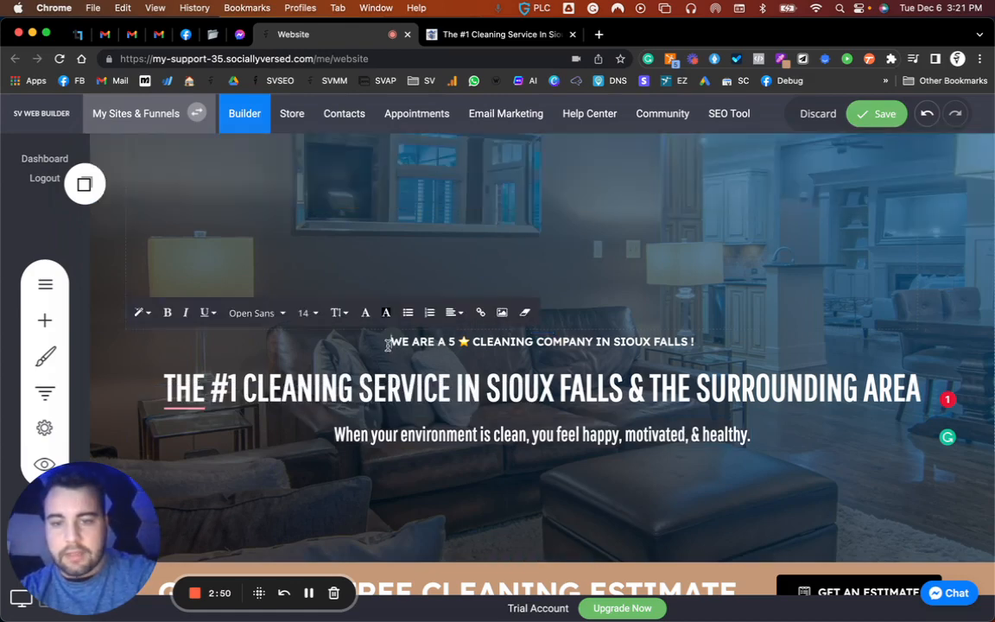
click(256, 313)
click(275, 357)
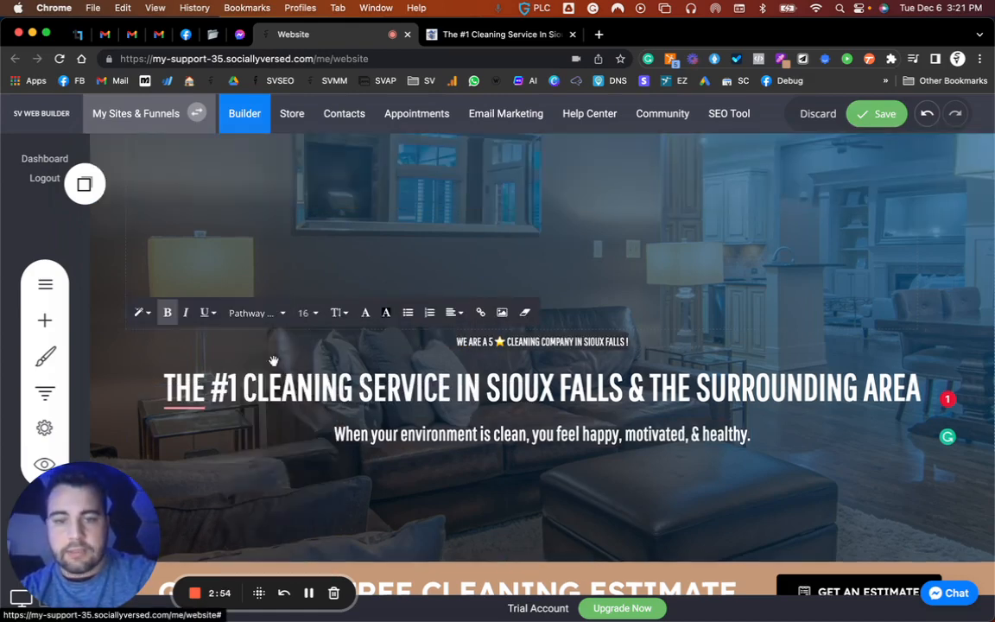
Step: Enlarge the five-star tagline above the hero heading, trying font size 20 and settling on 24
click(303, 320)
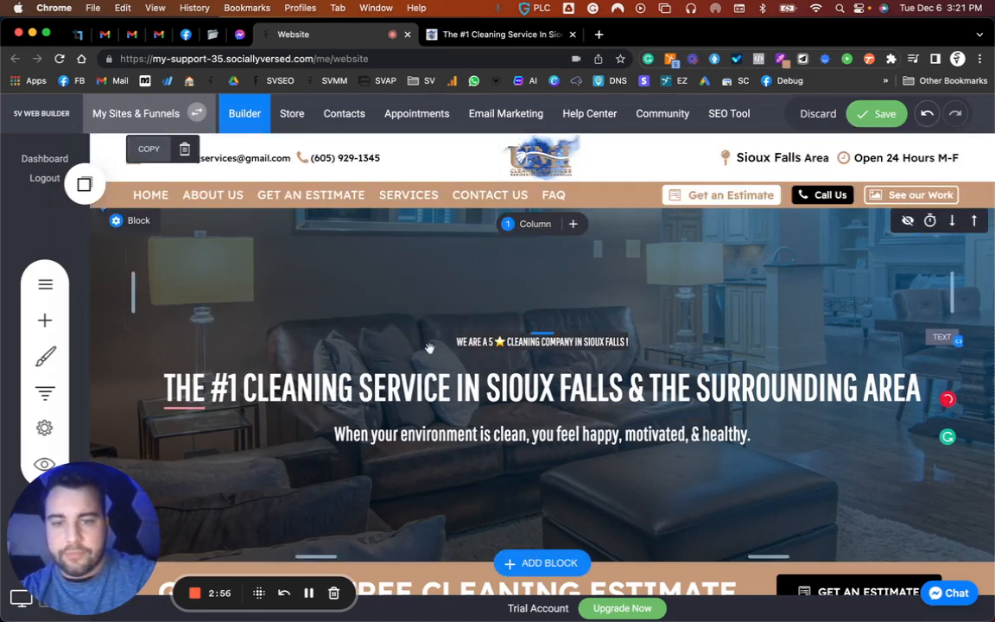
click(455, 342)
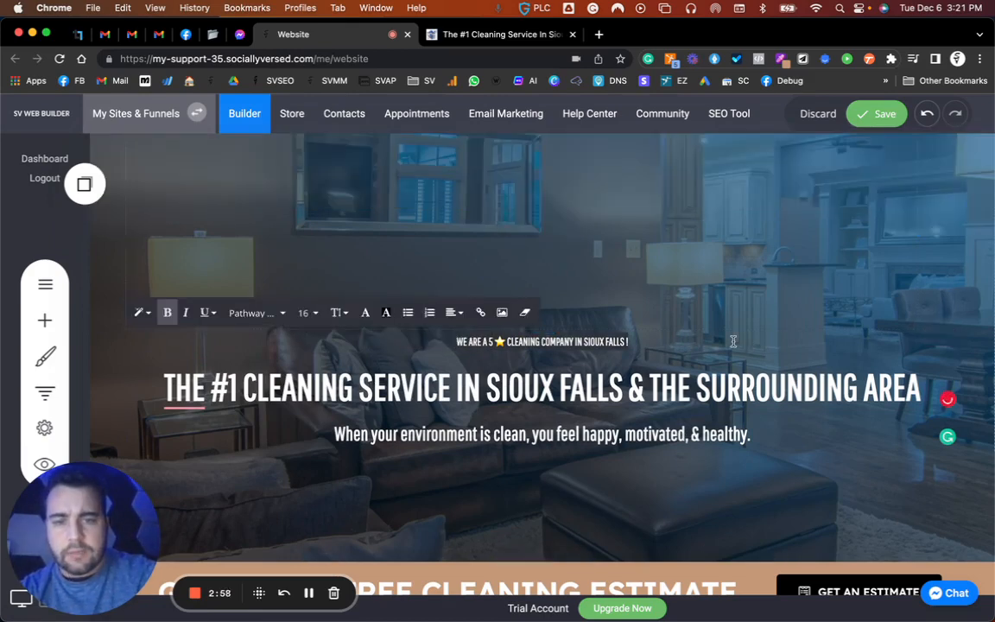
click(263, 315)
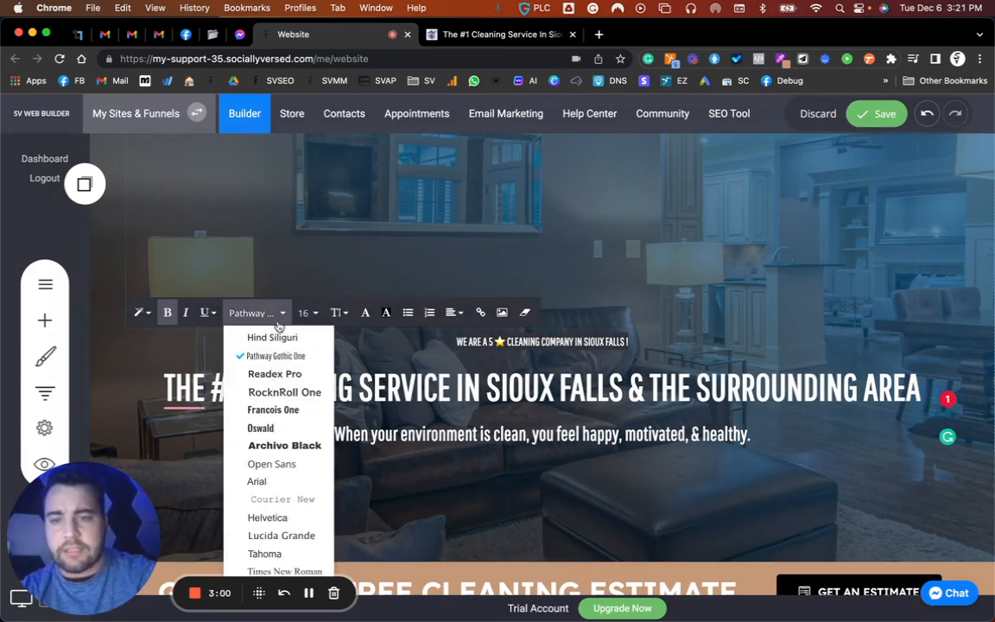
click(308, 313)
click(377, 394)
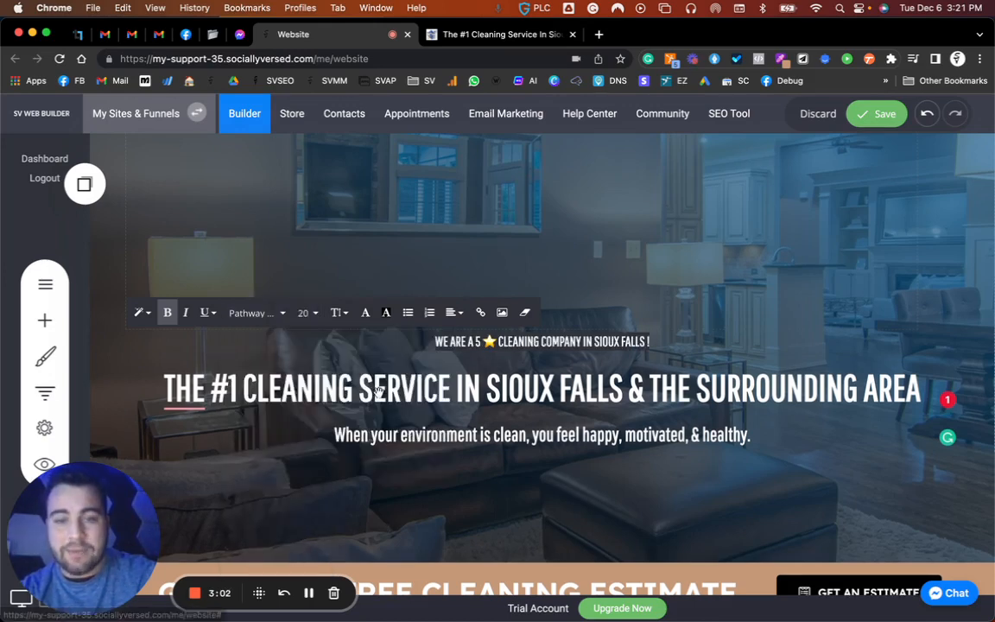
click(307, 313)
click(325, 412)
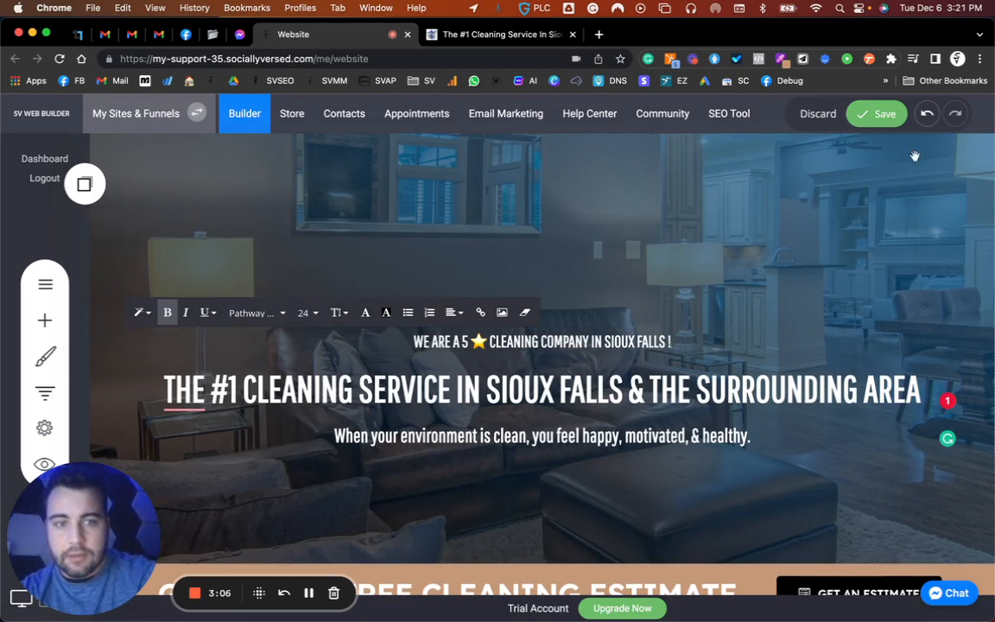
Step: Save the page and reload the live site in the other browser tab to check the redesigned hero block
click(868, 112)
click(497, 34)
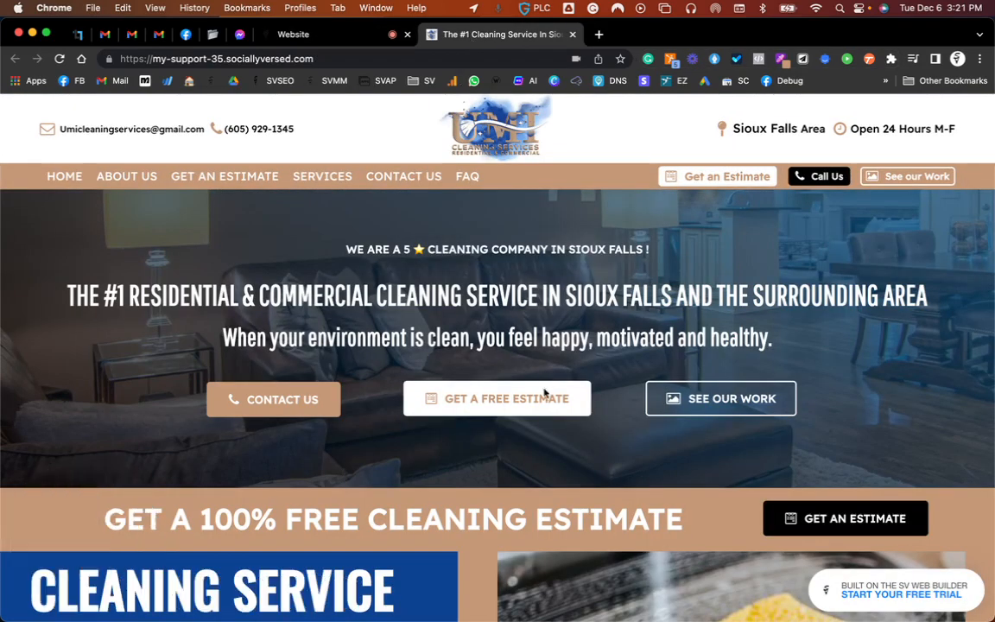
click(418, 58)
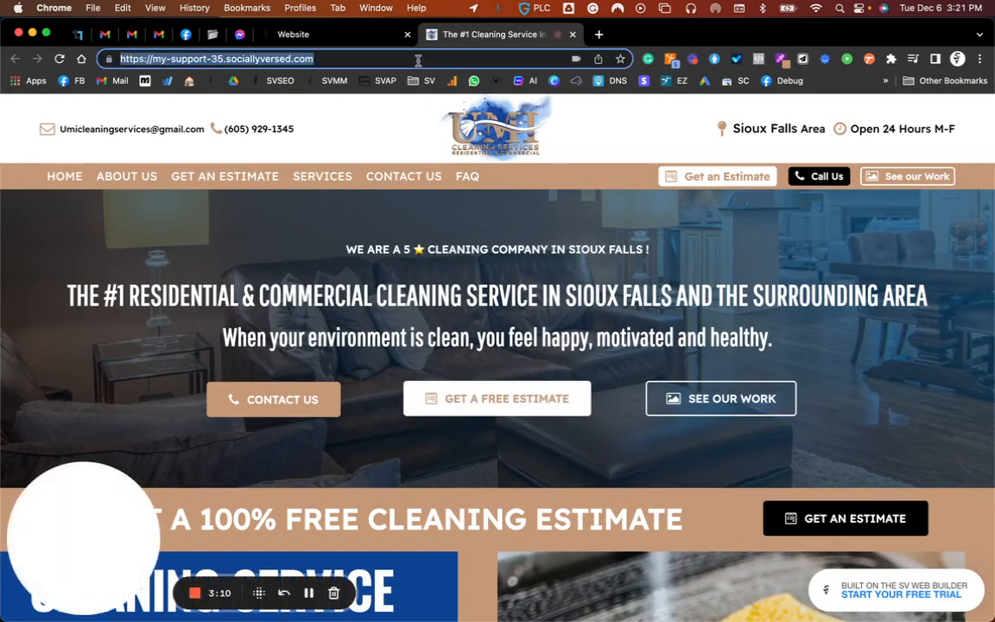
key(Return)
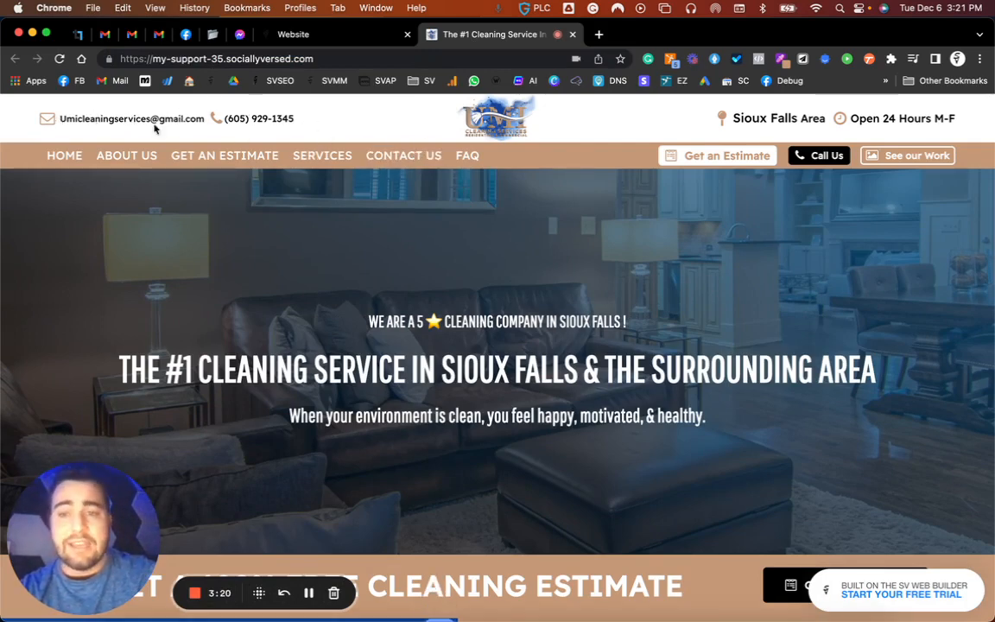
Step: Back in the web builder, format the header phone number in bold Pathway Gothic One at size 16
click(304, 34)
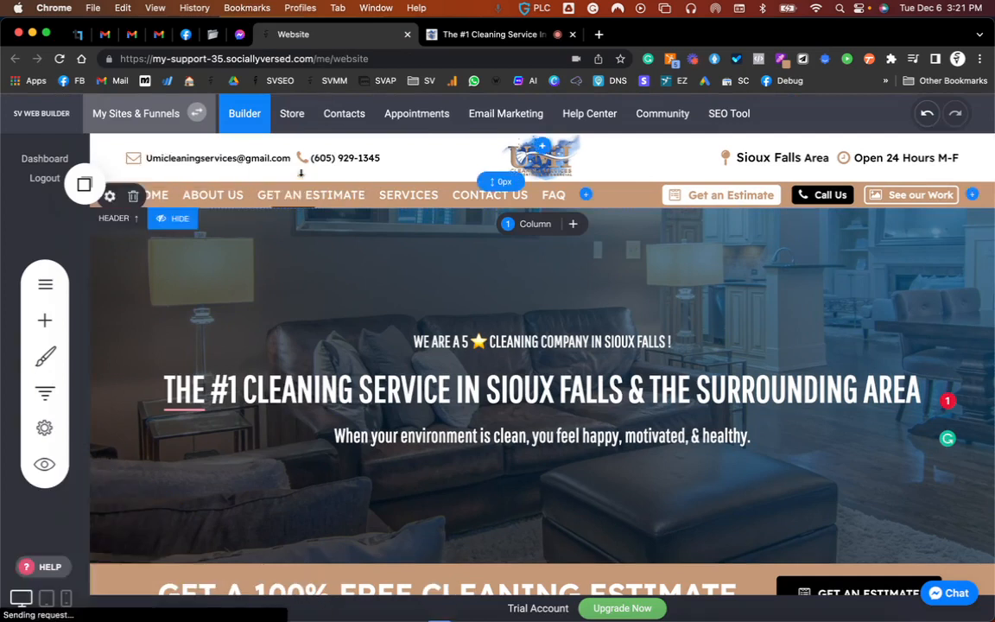
click(378, 158)
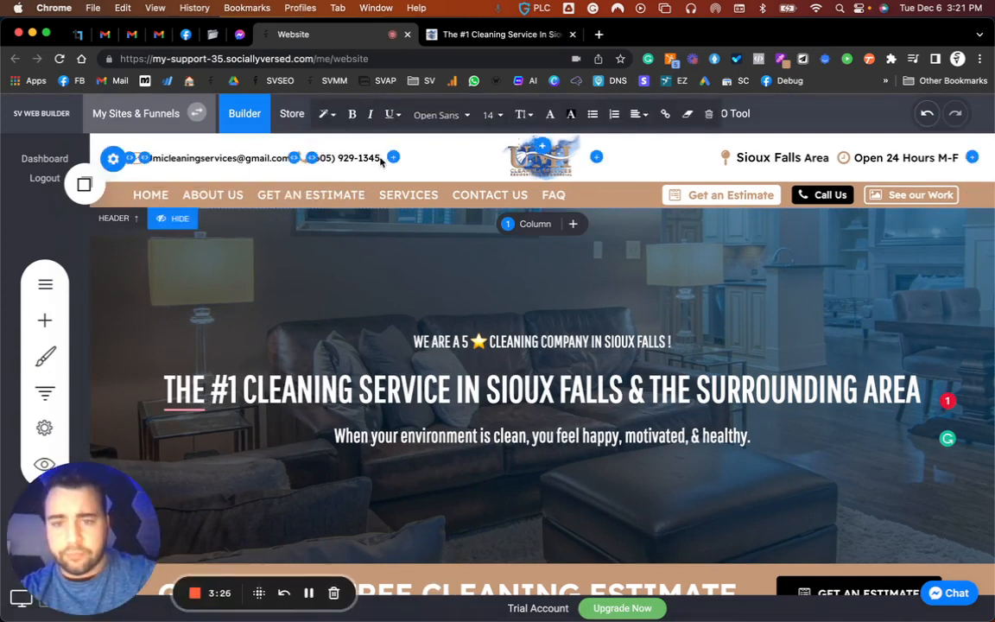
drag(347, 158, 283, 157)
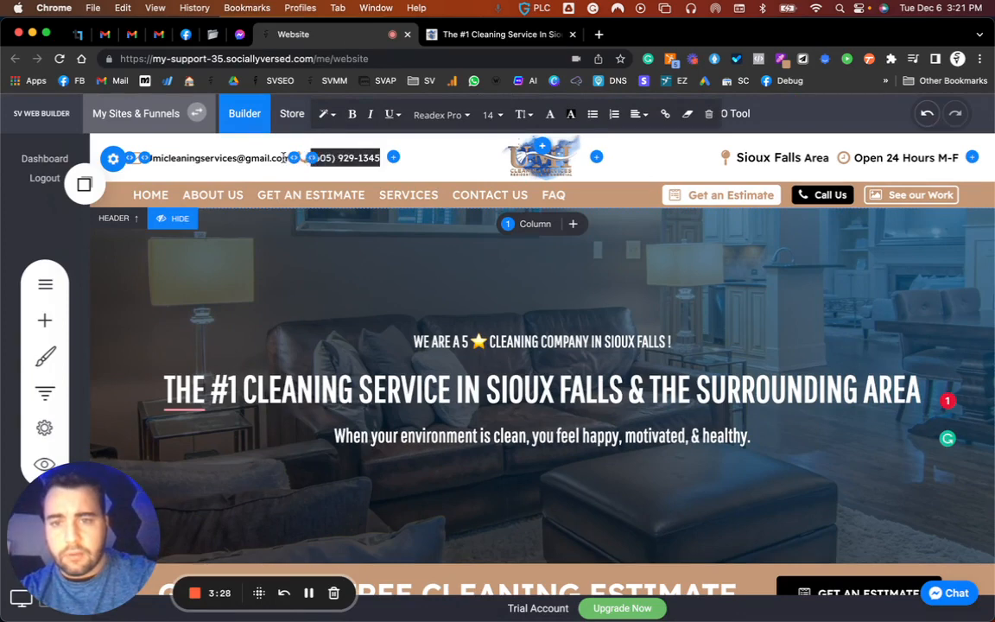
click(351, 117)
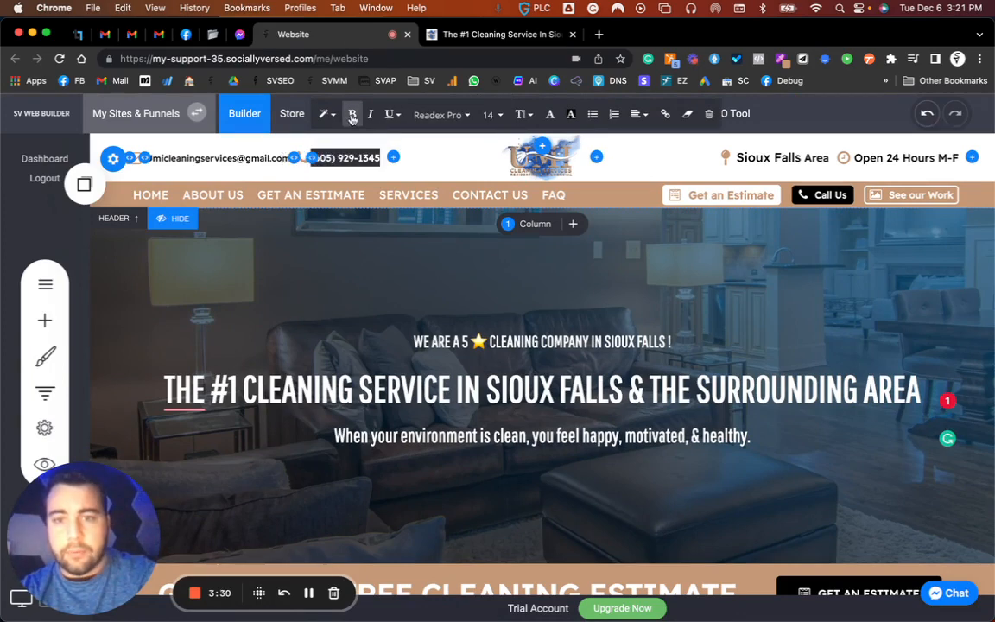
click(440, 114)
click(461, 159)
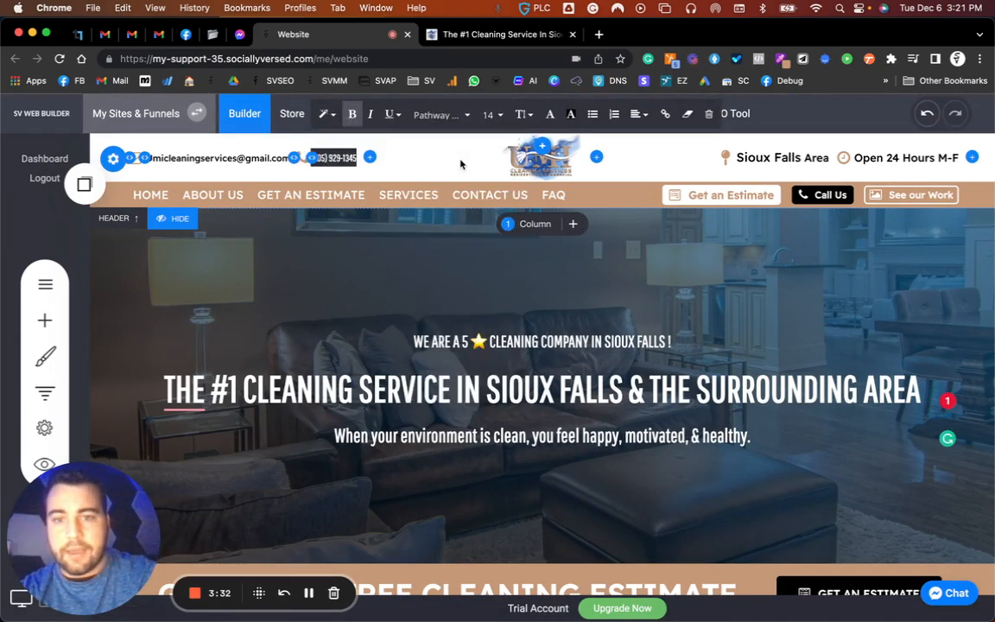
click(494, 115)
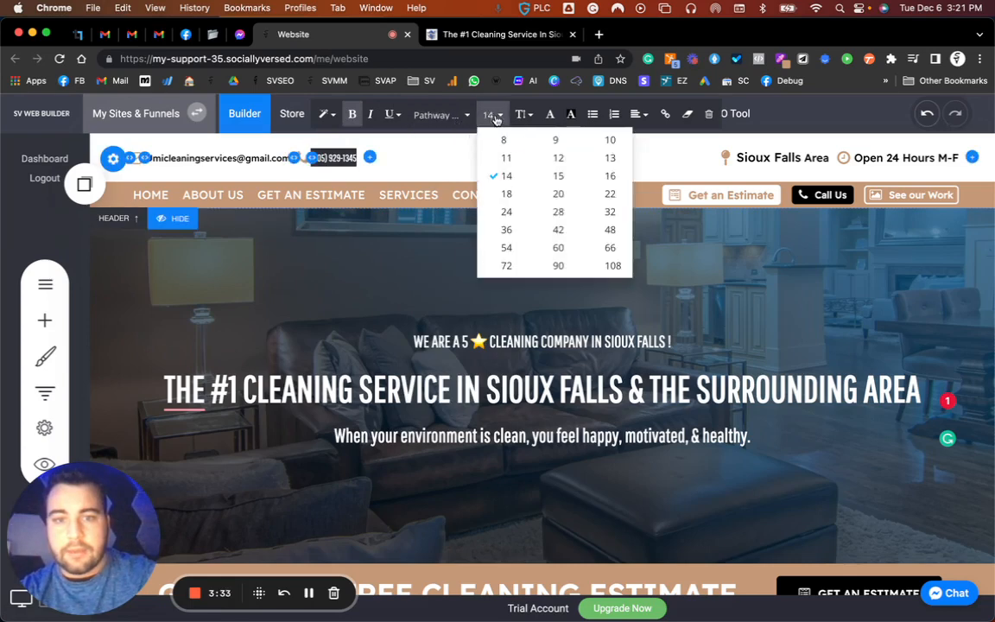
click(608, 176)
Step: Turn the header phone number into a phone link with the caption "Call Us" and the company's phone number
click(666, 114)
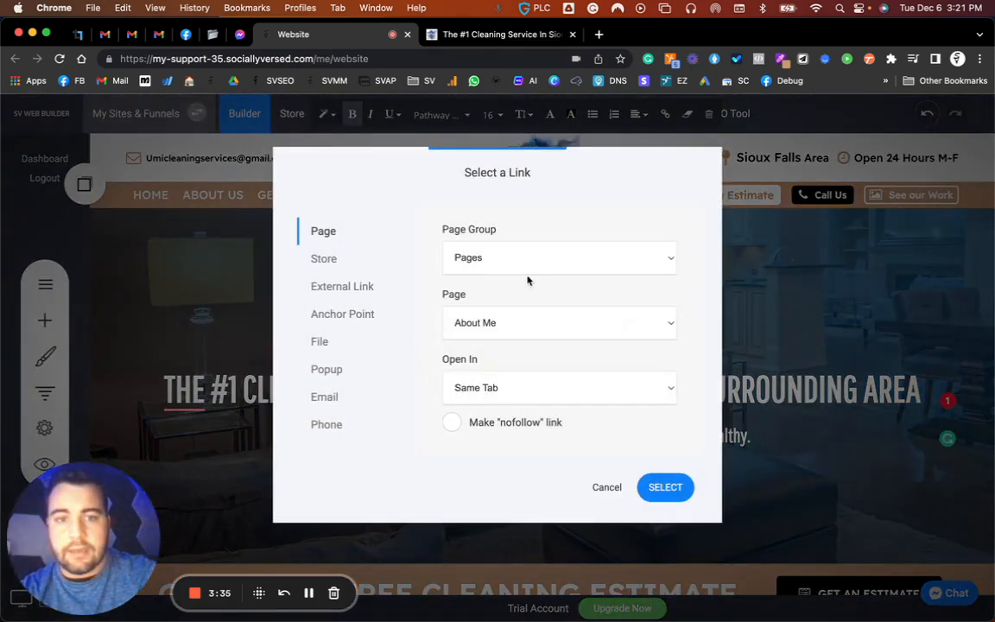
click(328, 425)
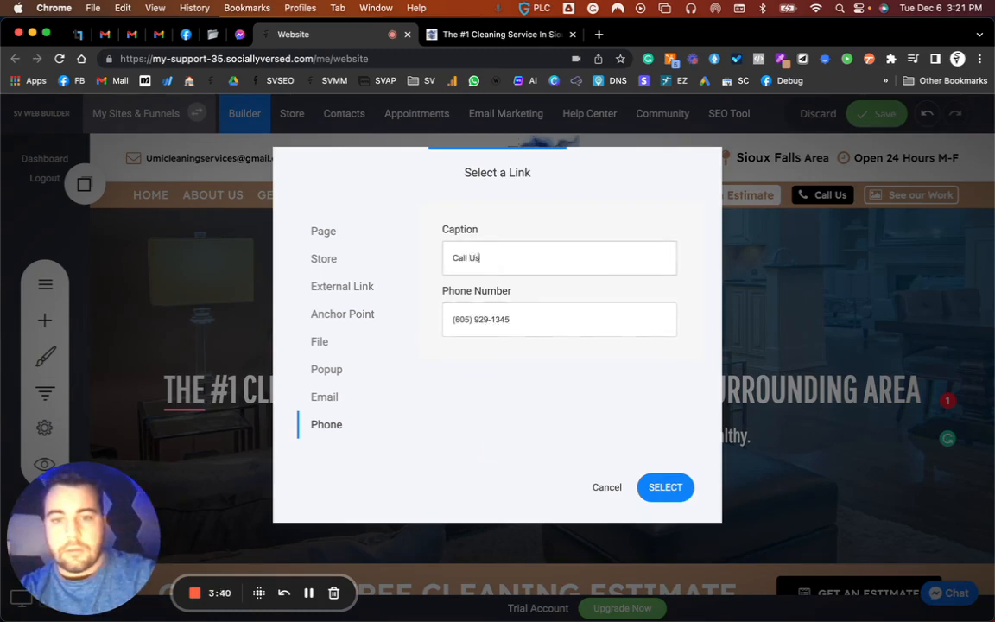
click(665, 489)
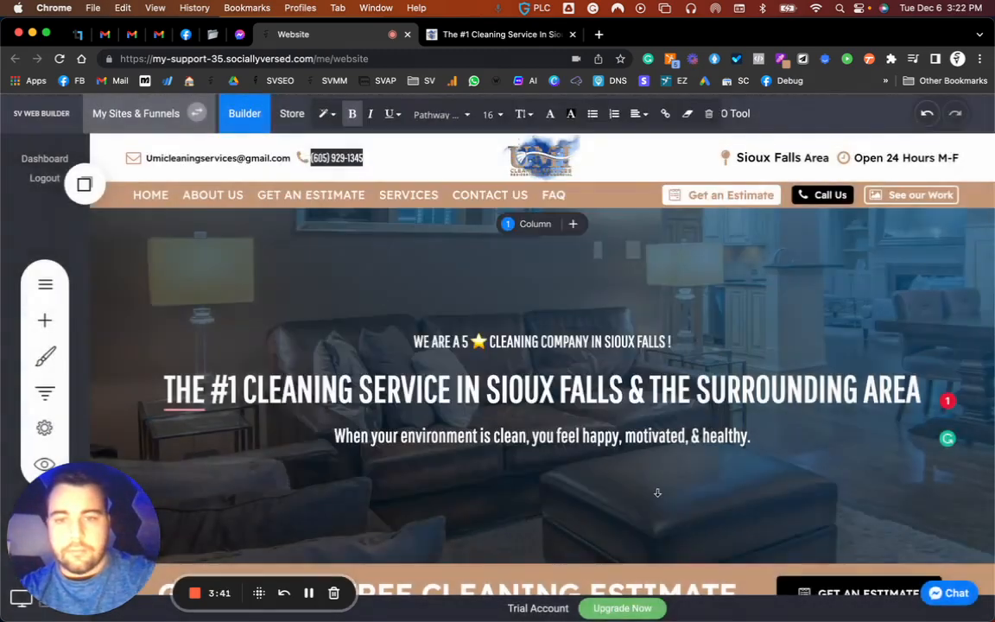
Step: Set the header e-mail address to the Pathway Gothic One font at size 16
click(287, 159)
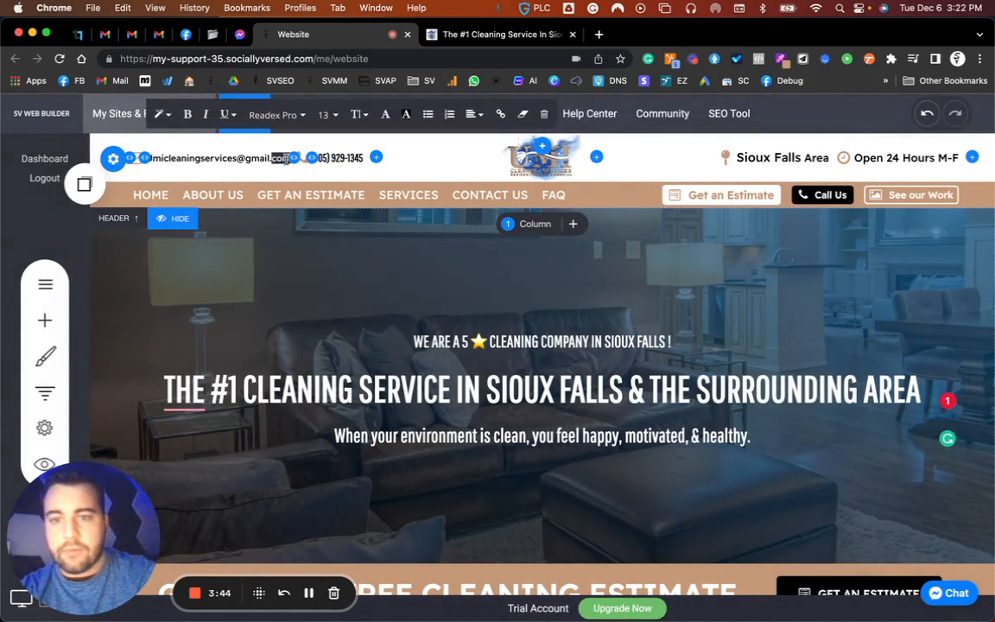
triple_click(287, 160)
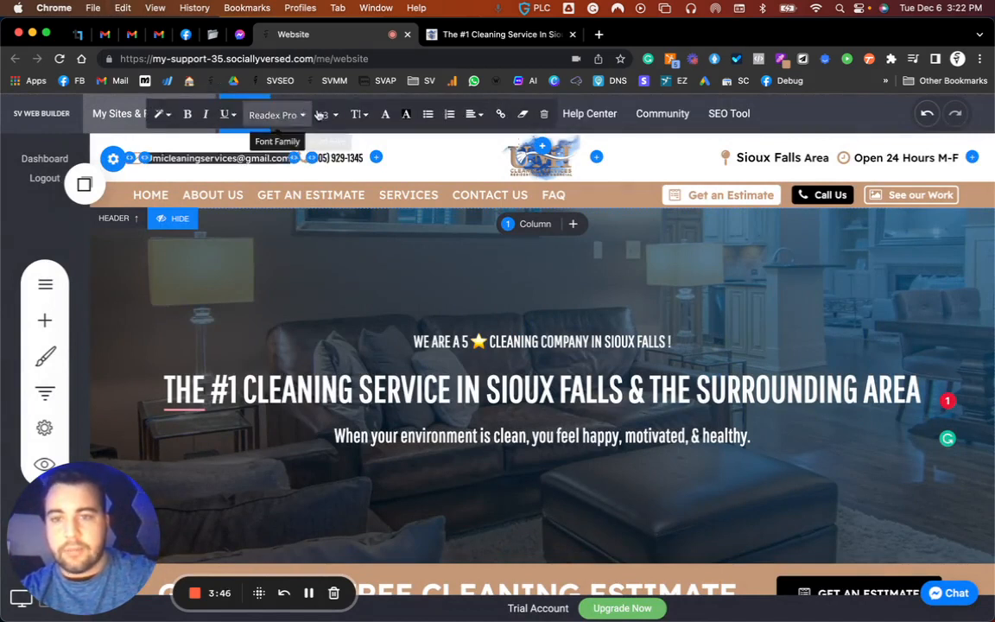
click(276, 115)
click(294, 155)
click(327, 115)
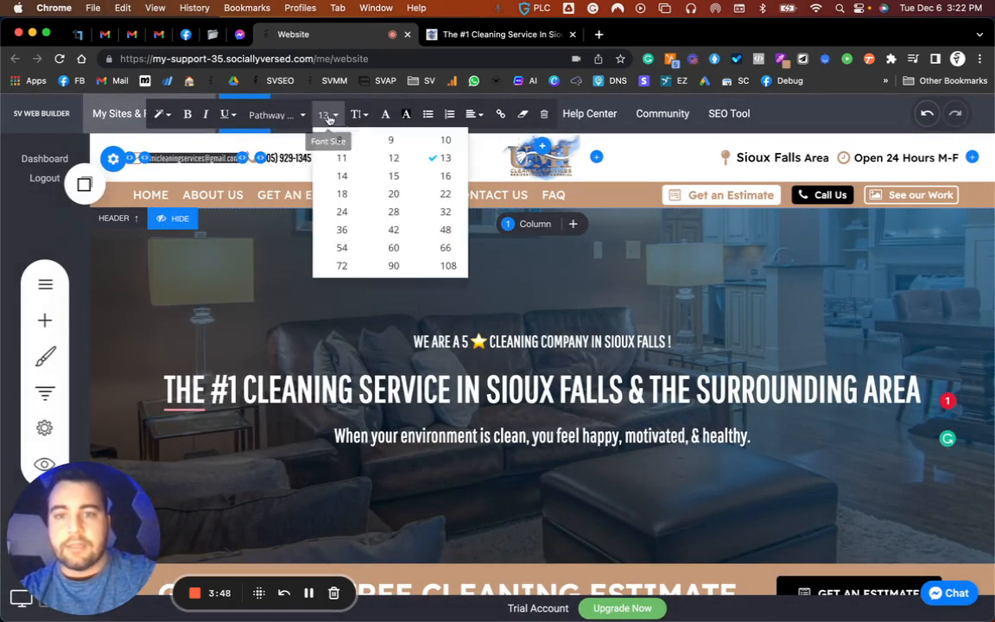
click(442, 175)
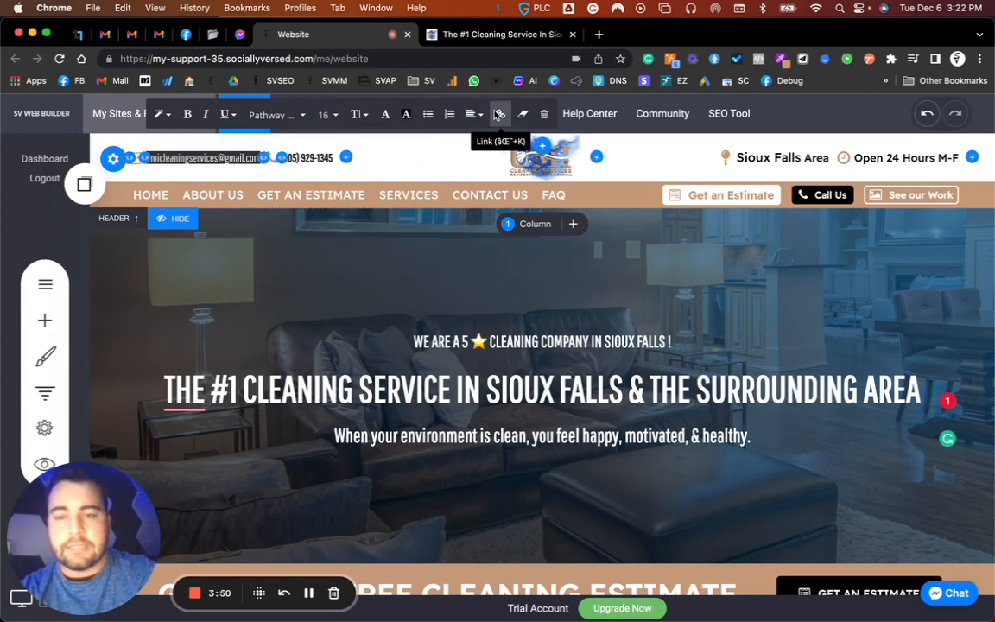
Step: Turn the header e-mail address into an e-mail link with the caption "Email Us" and make its text bold
click(498, 114)
click(342, 420)
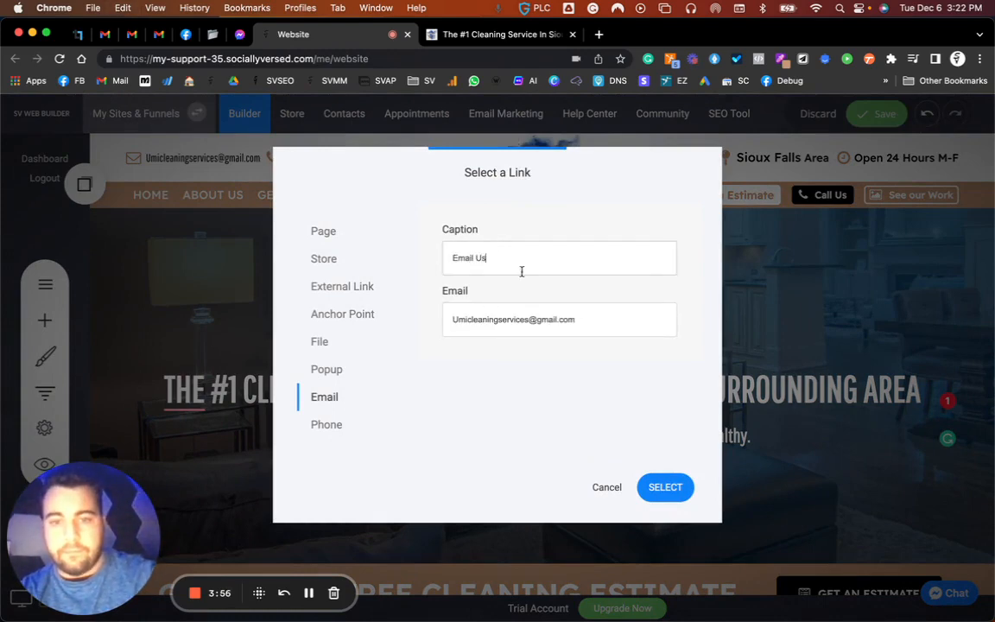
click(665, 487)
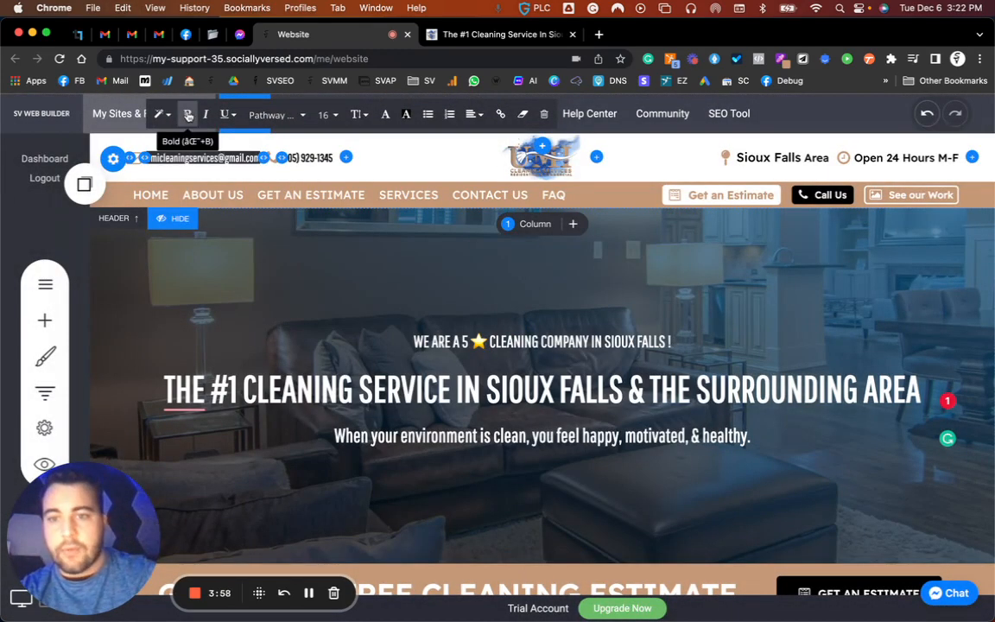
click(416, 156)
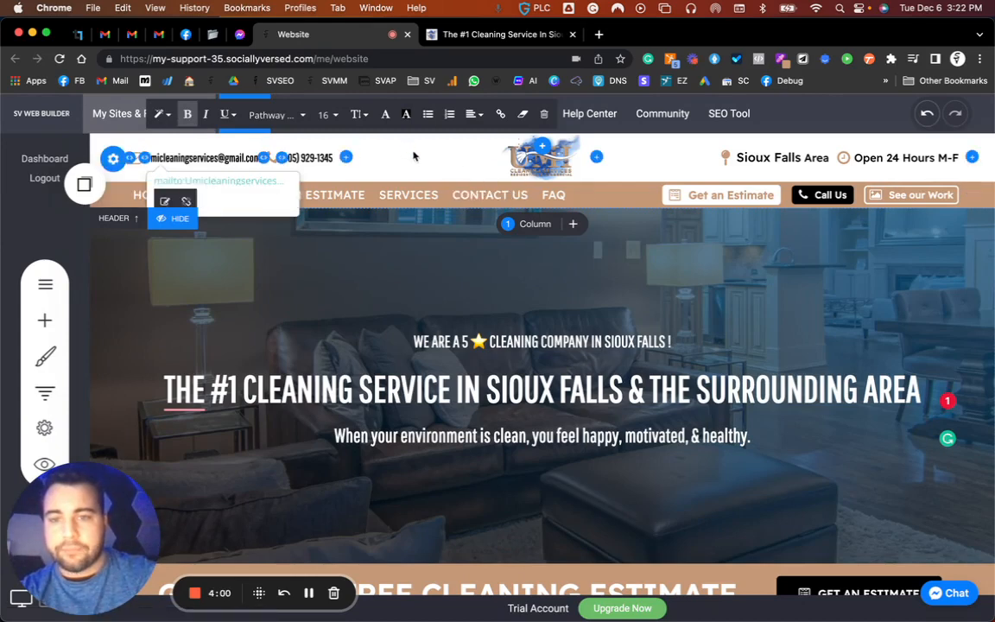
Step: Format the header text "Sioux Falls Area" in bold Pathway Gothic One at size 16
click(740, 158)
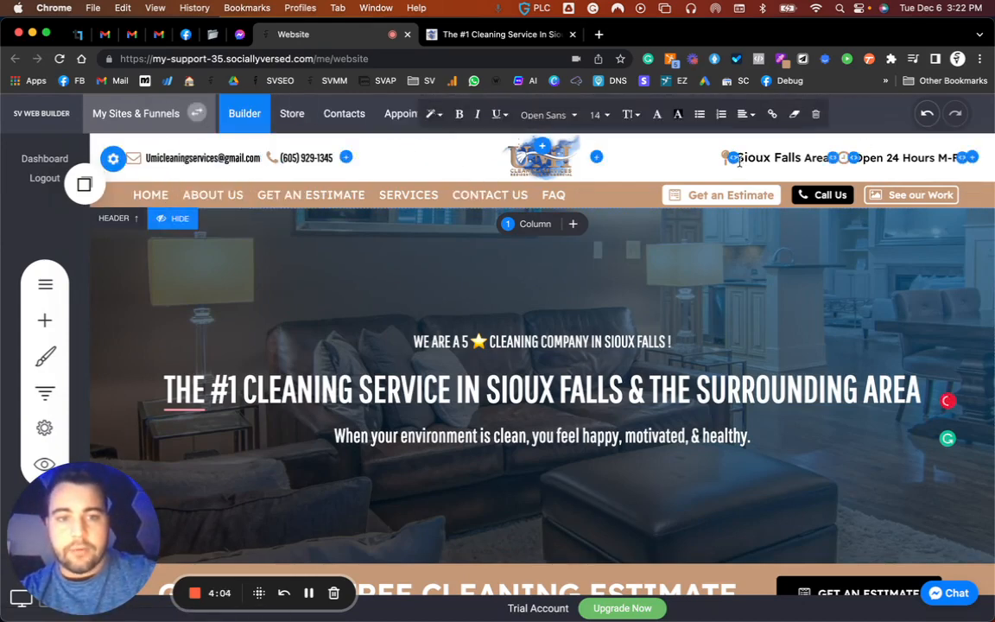
triple_click(774, 155)
click(549, 114)
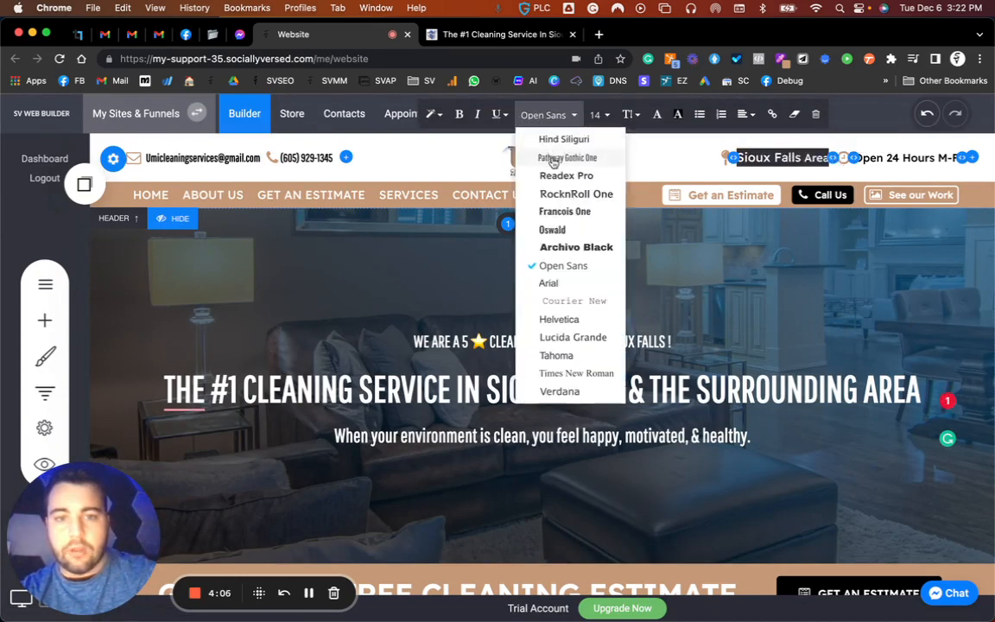
click(549, 156)
click(599, 114)
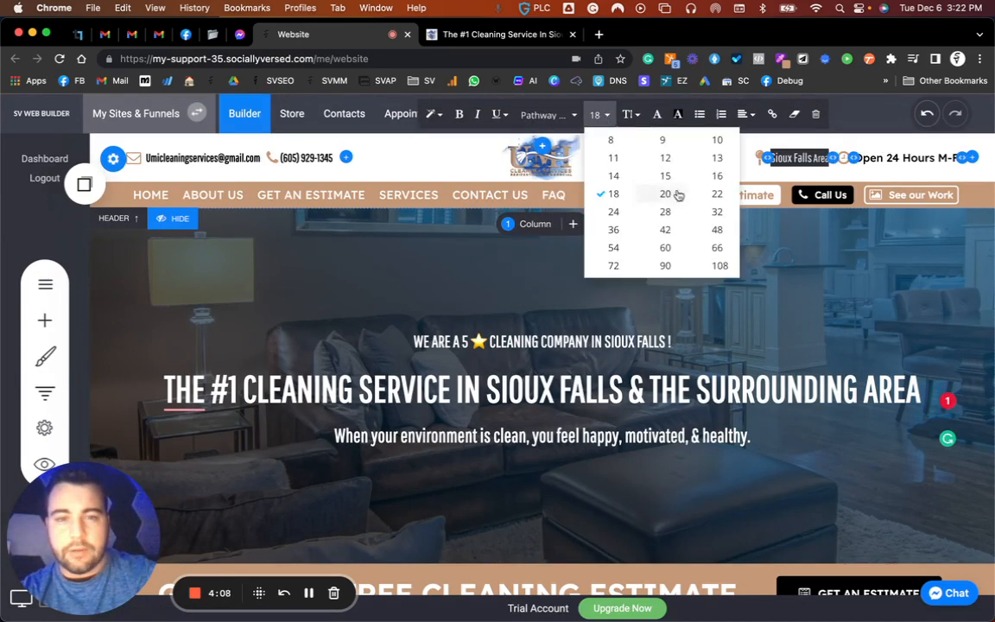
click(708, 179)
click(459, 119)
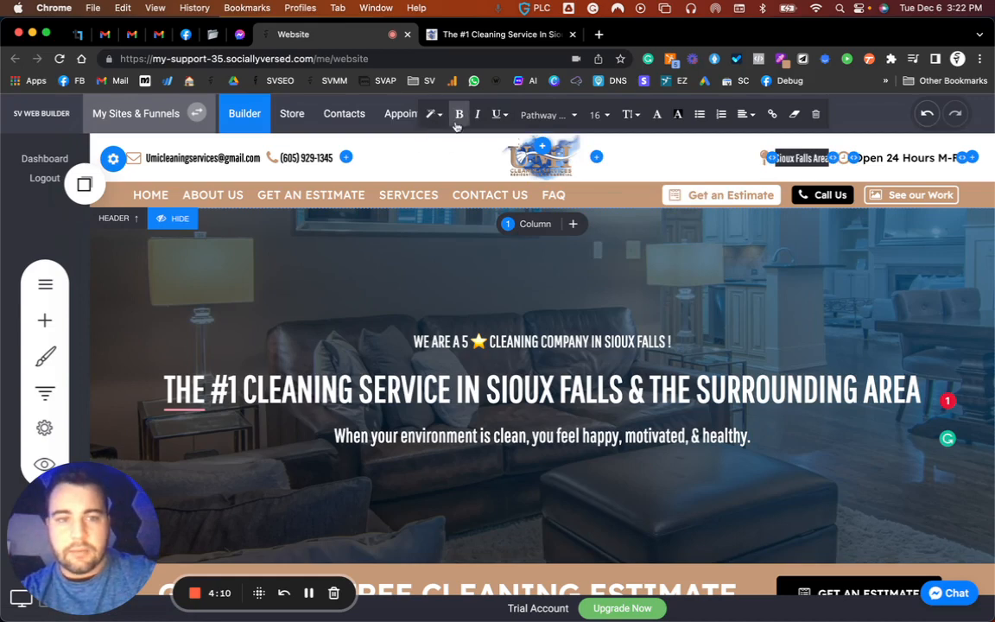
Step: Format the header text "Open 24 Hours M-F" in bold Pathway Gothic One at size 16
click(879, 158)
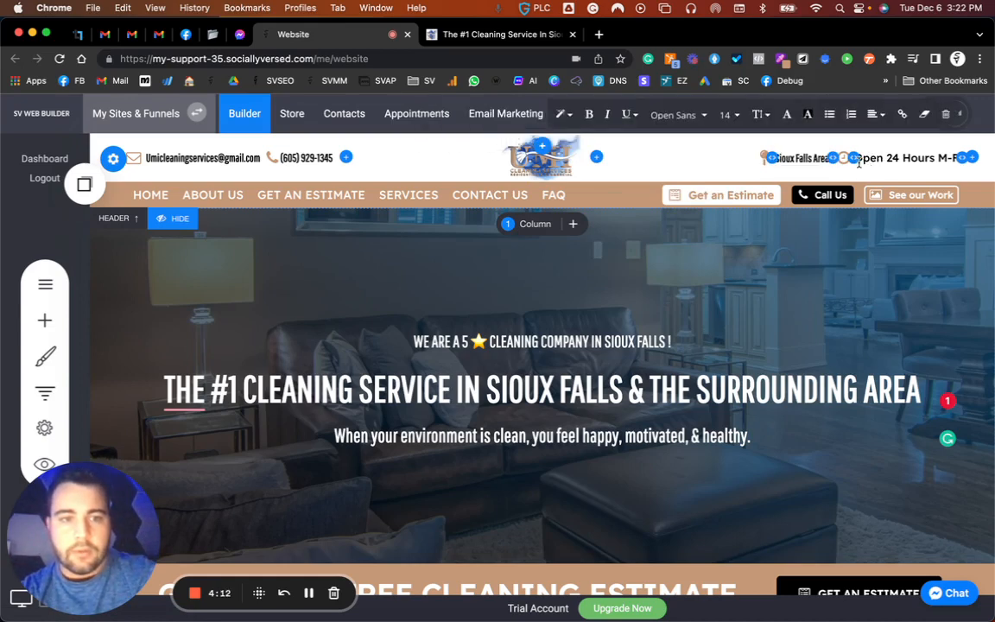
drag(859, 162, 816, 159)
click(589, 114)
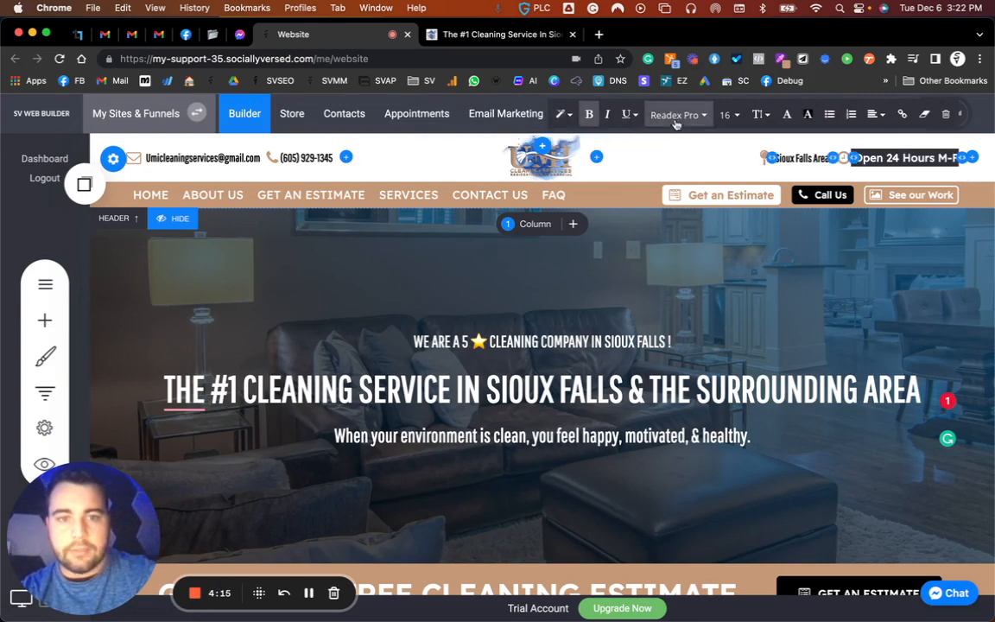
click(678, 114)
click(708, 159)
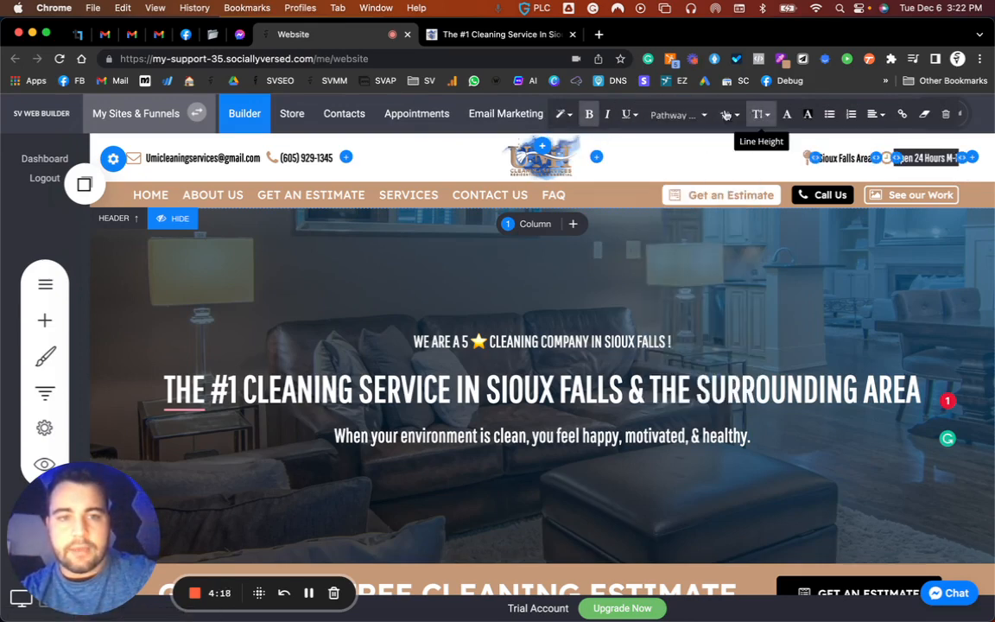
click(729, 114)
click(830, 180)
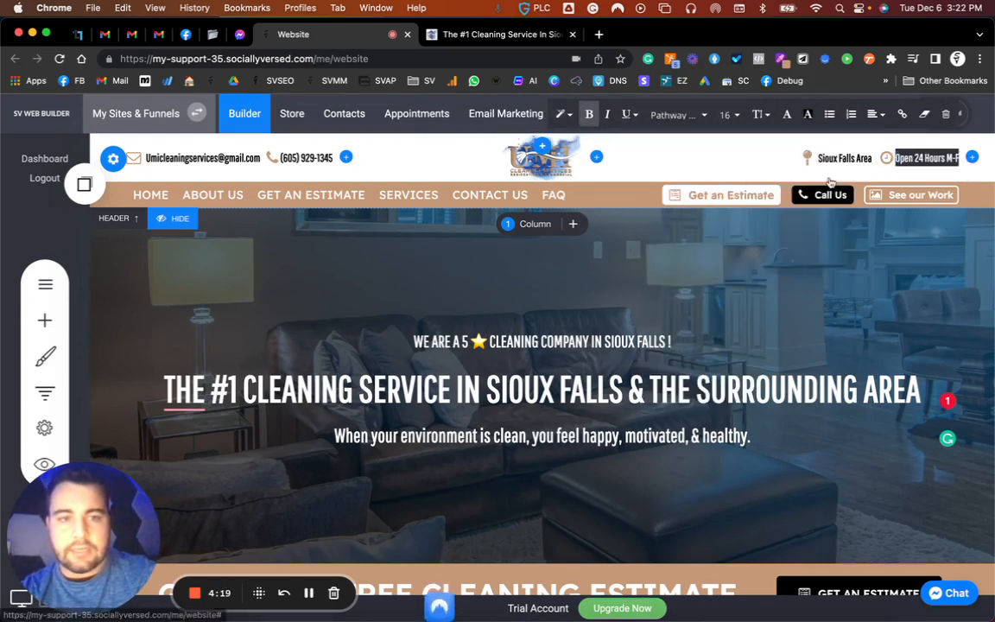
click(734, 166)
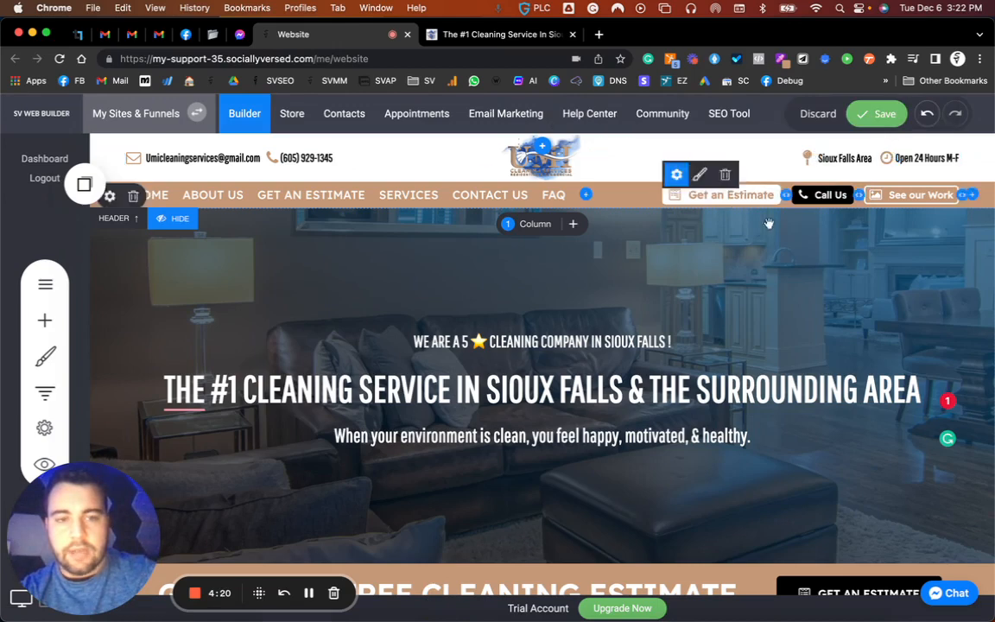
Step: Save the page and reload the live site in the other browser tab to check the restyled header
click(877, 113)
click(461, 37)
click(441, 55)
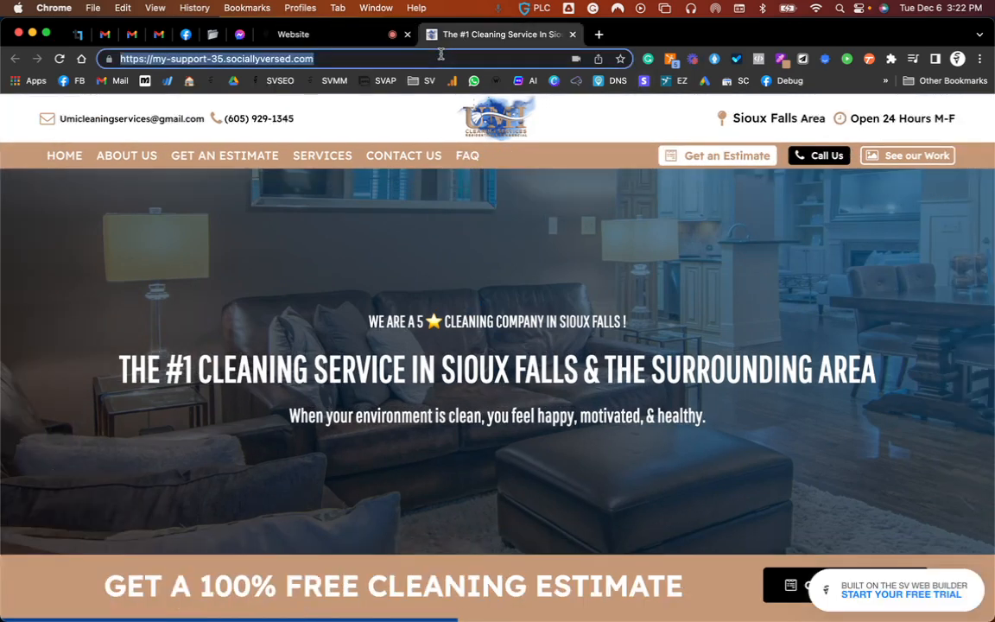
key(Return)
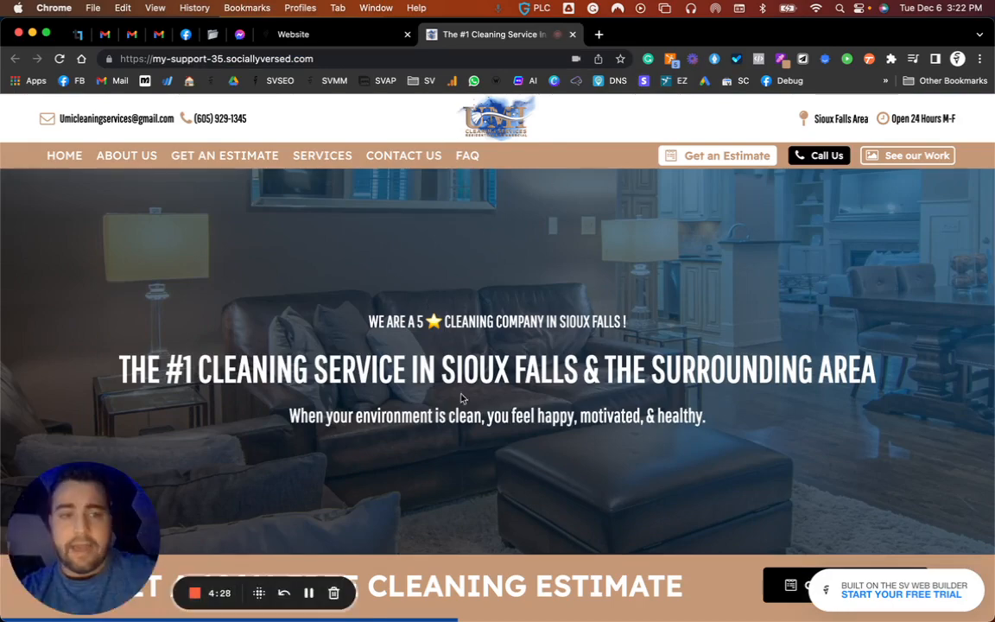
Step: Review the live homepage from the hero block down through the estimate banner and the Cleaning Service section
scroll(467, 381, down, 5)
scroll(469, 362, down, 3)
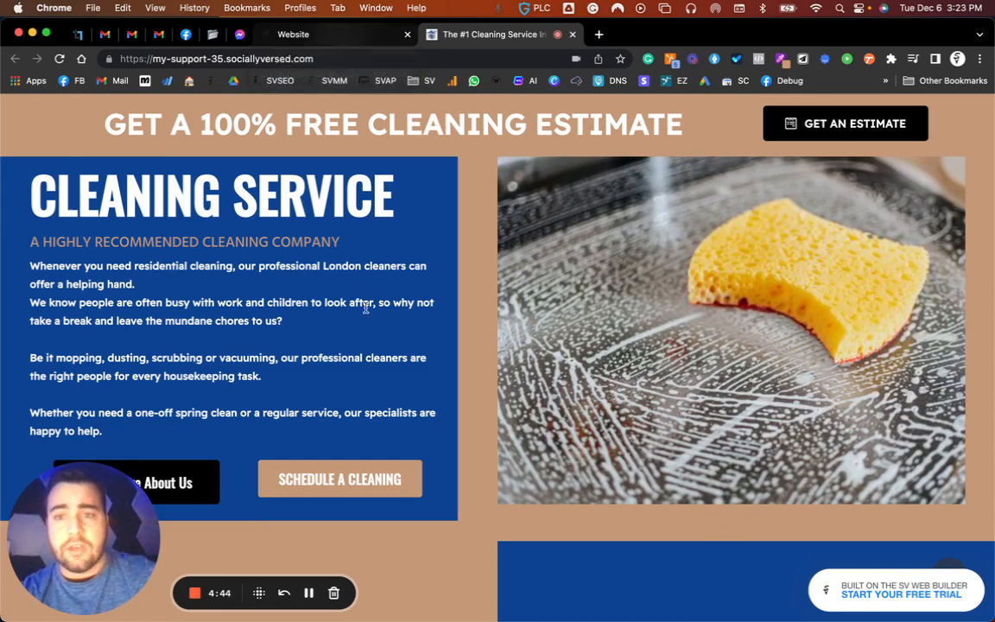
scroll(366, 307, up, 5)
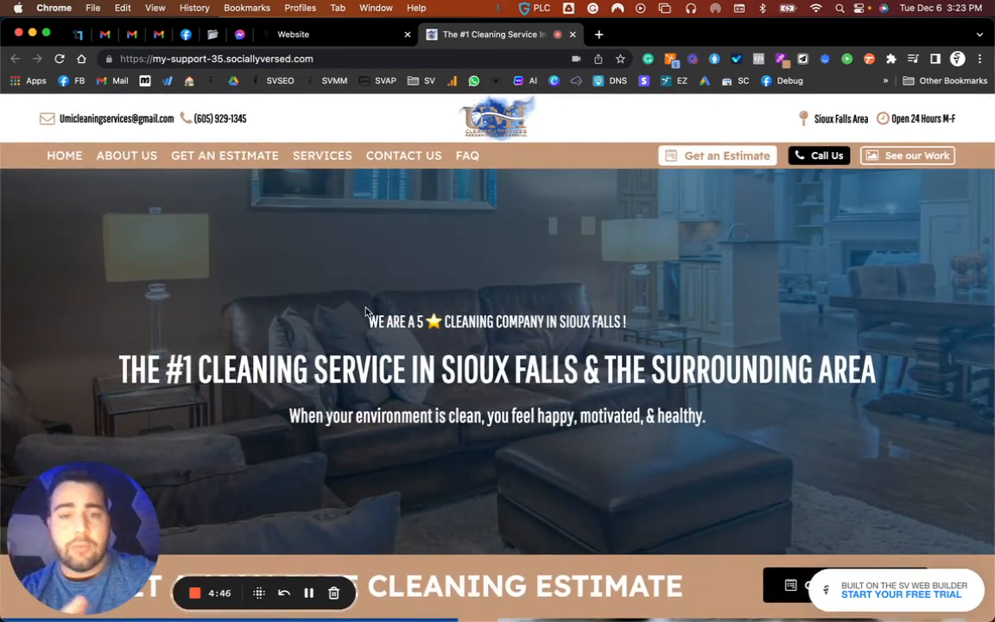
scroll(417, 260, down, 5)
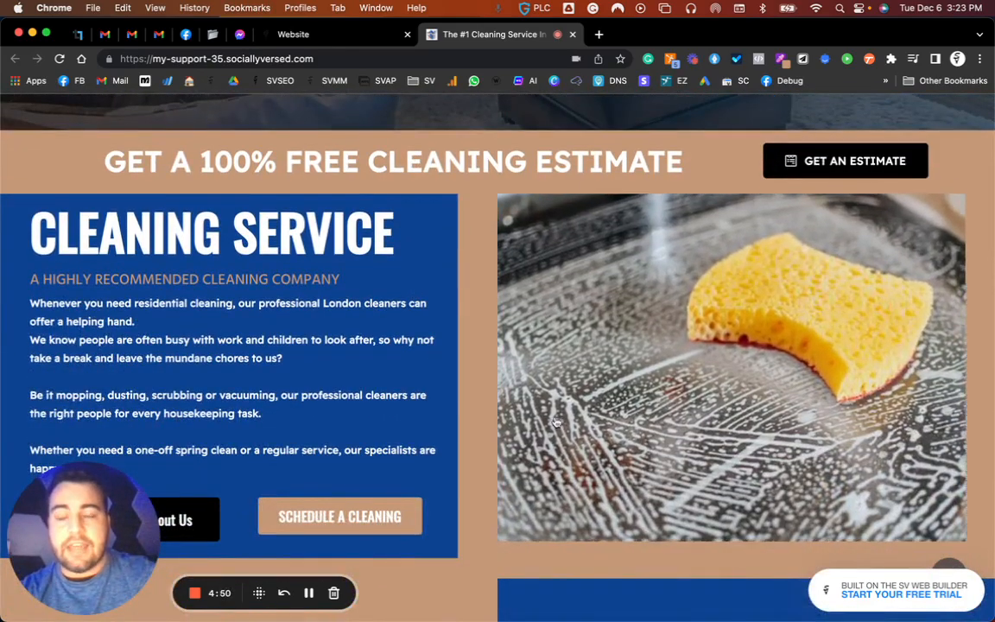
scroll(482, 229, up, 1)
scroll(482, 226, up, 1)
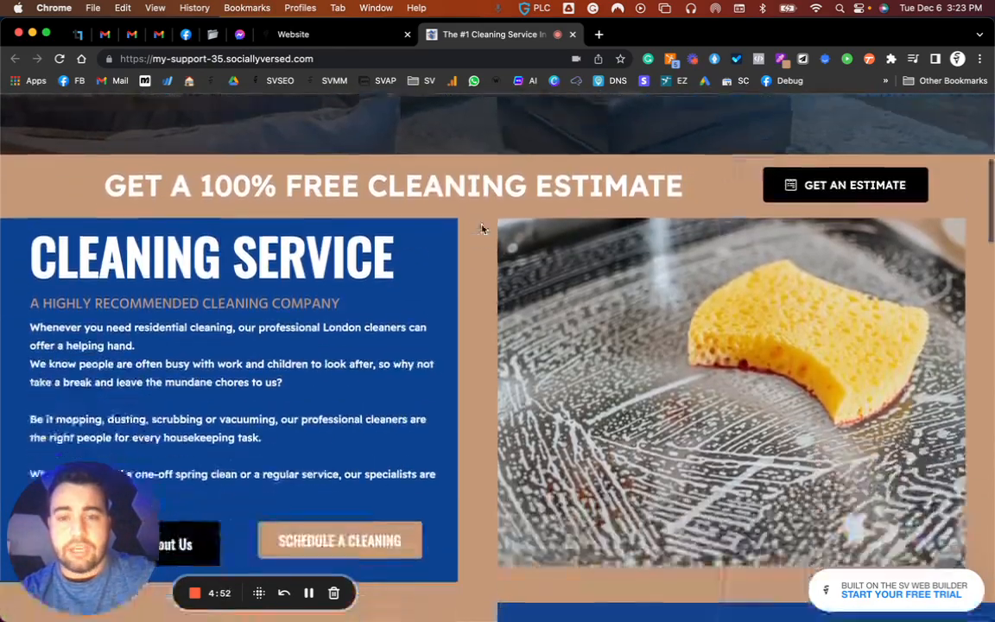
scroll(482, 226, down, 1)
Step: Back in the web builder, recolor the "CLEANING SERVICE" heading with the tan global color #C59878
click(333, 34)
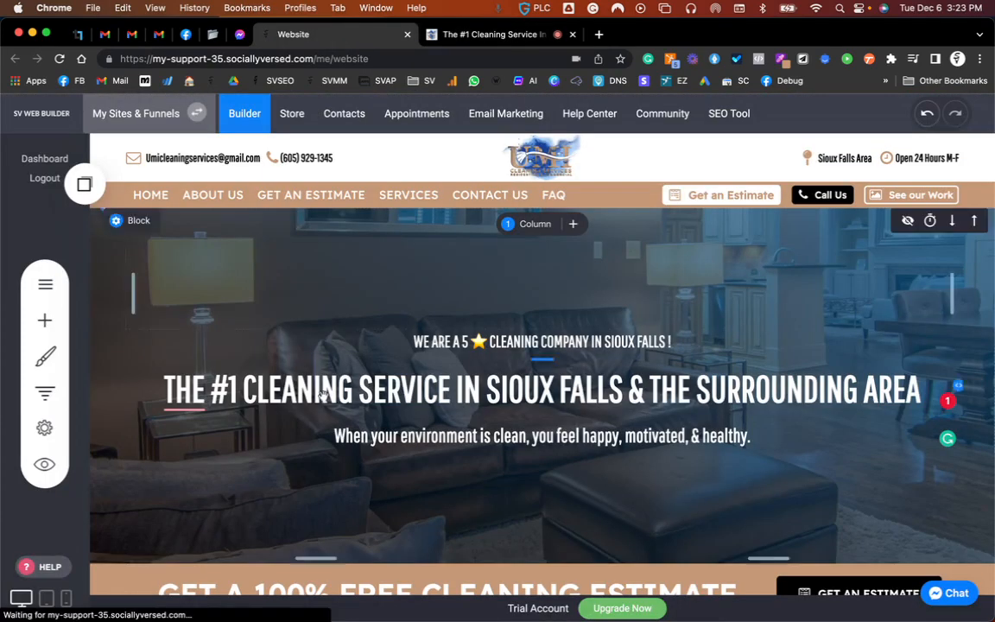
scroll(209, 333, down, 4)
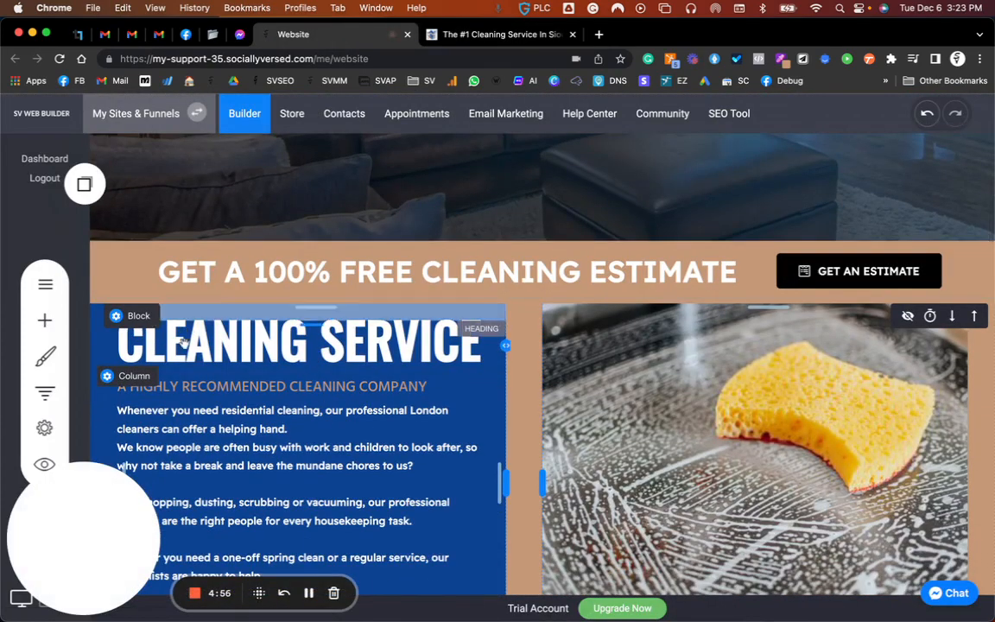
double_click(210, 337)
drag(121, 343, 481, 346)
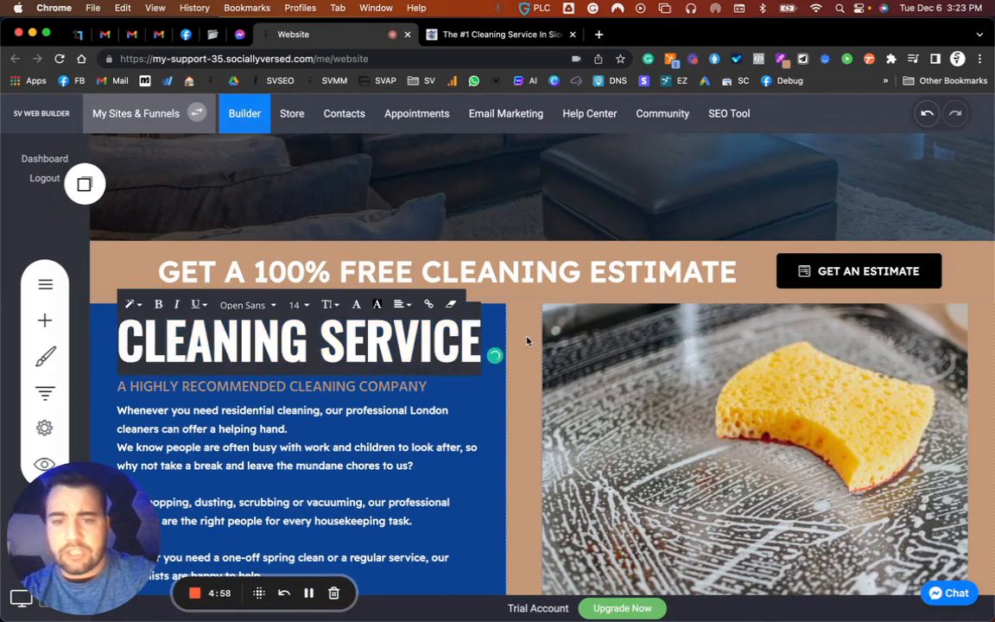
click(357, 306)
click(434, 503)
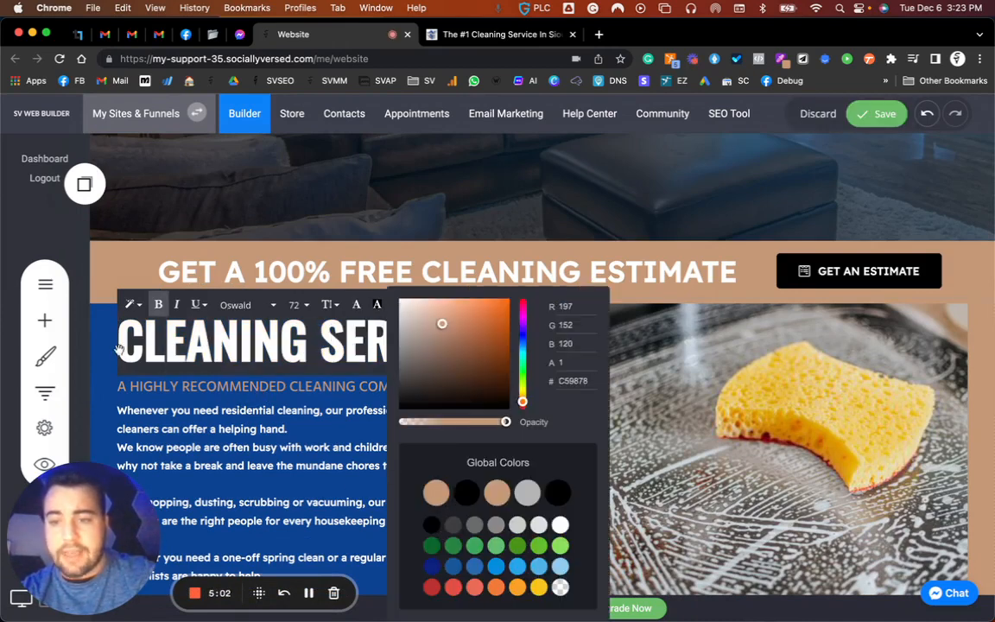
click(148, 369)
Step: Change the body text of the Cleaning Service section to black
click(194, 458)
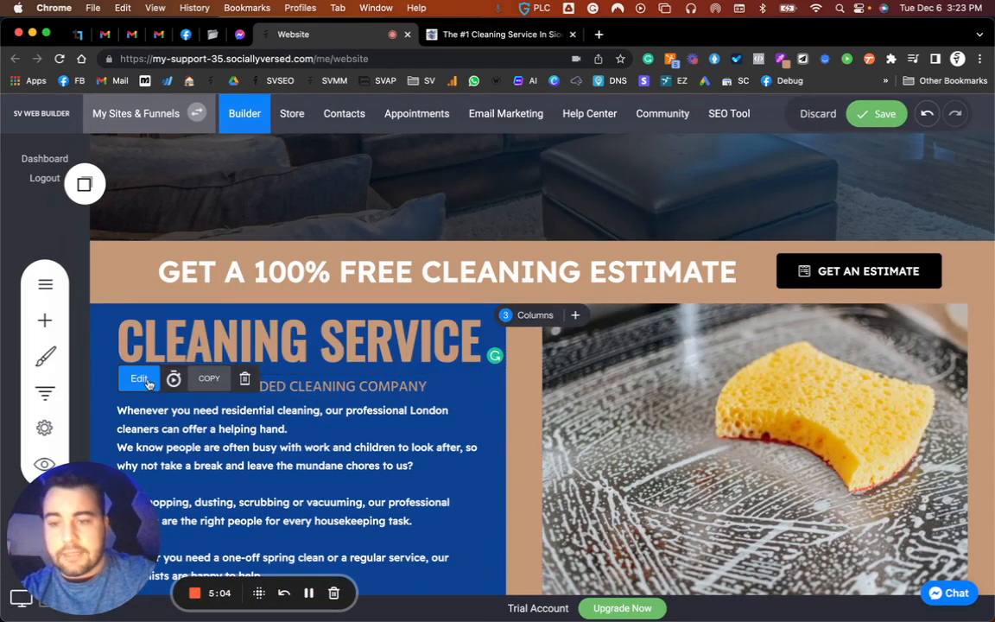
scroll(438, 506, down, 3)
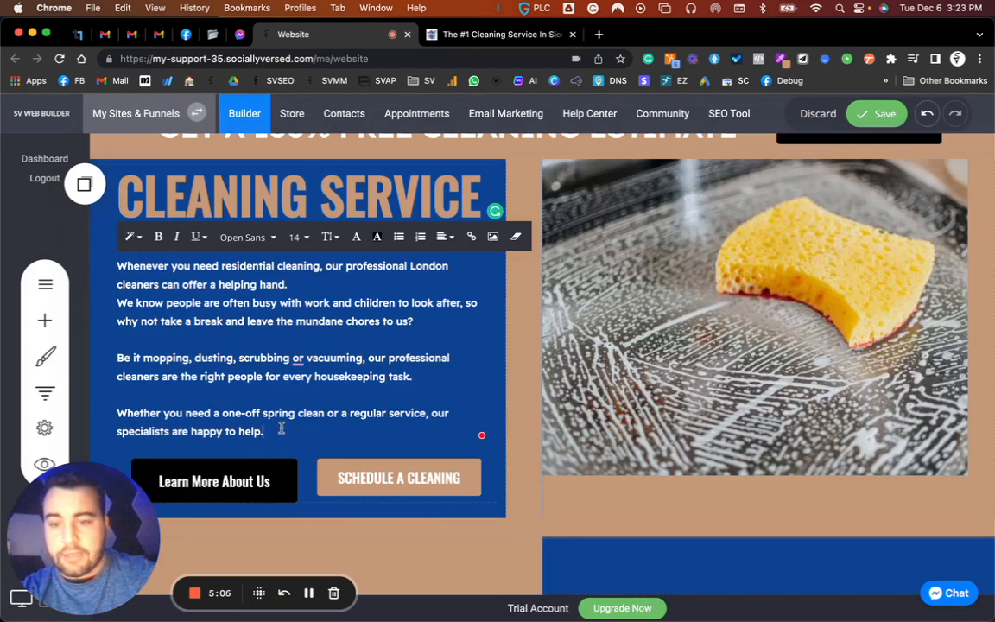
drag(281, 428, 90, 245)
click(356, 236)
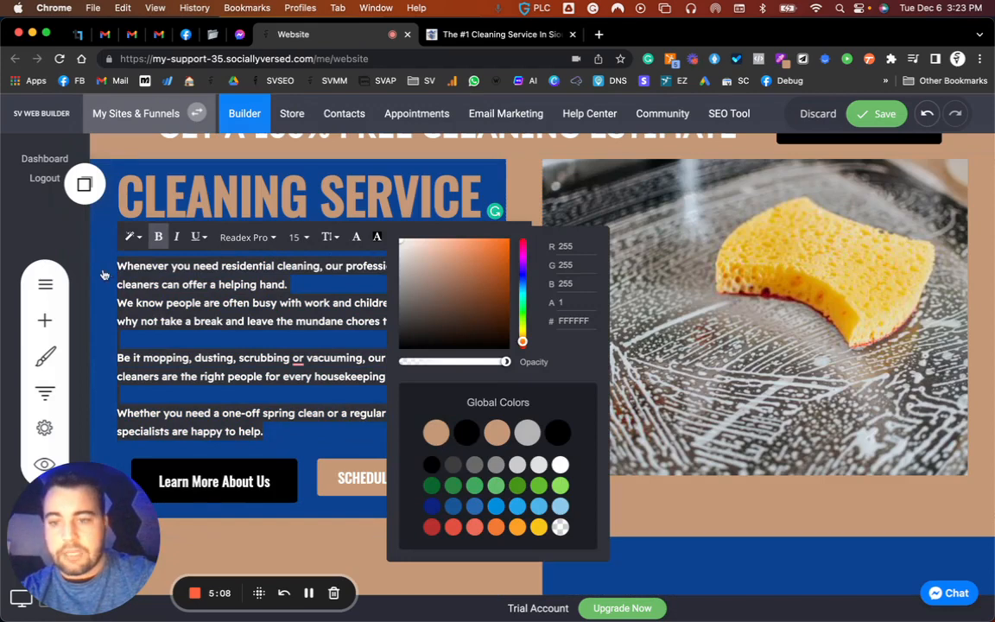
click(120, 210)
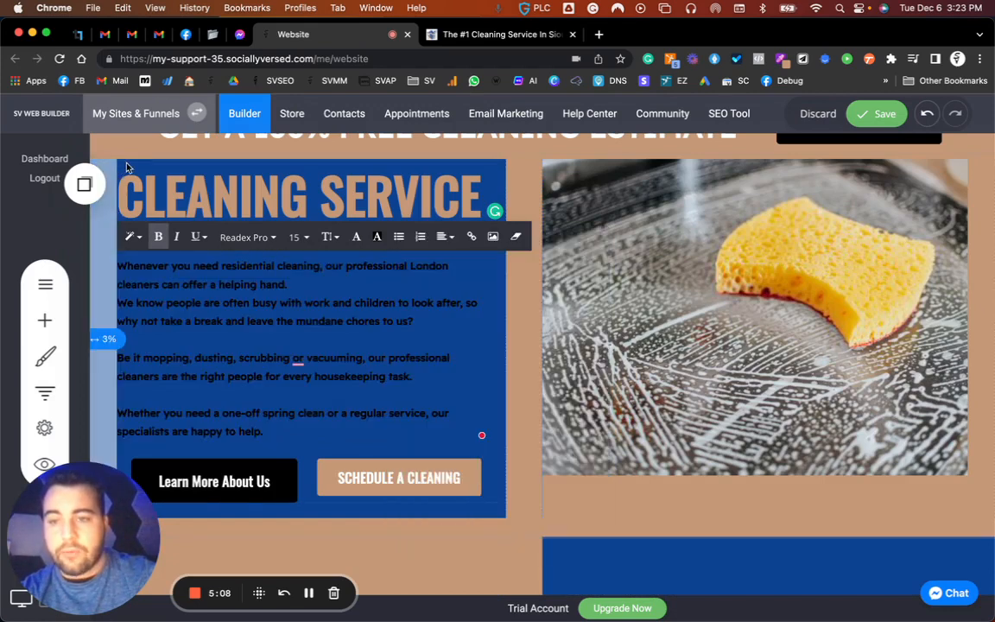
click(127, 168)
Step: Set the background color of the Cleaning Service text column to white (#FFFFFF)
click(109, 211)
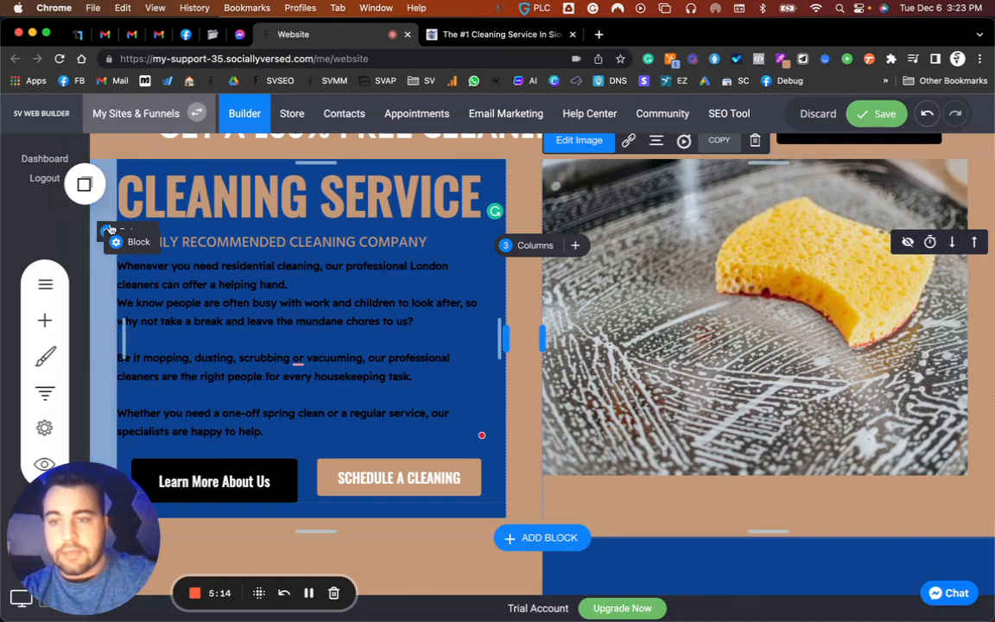
click(116, 242)
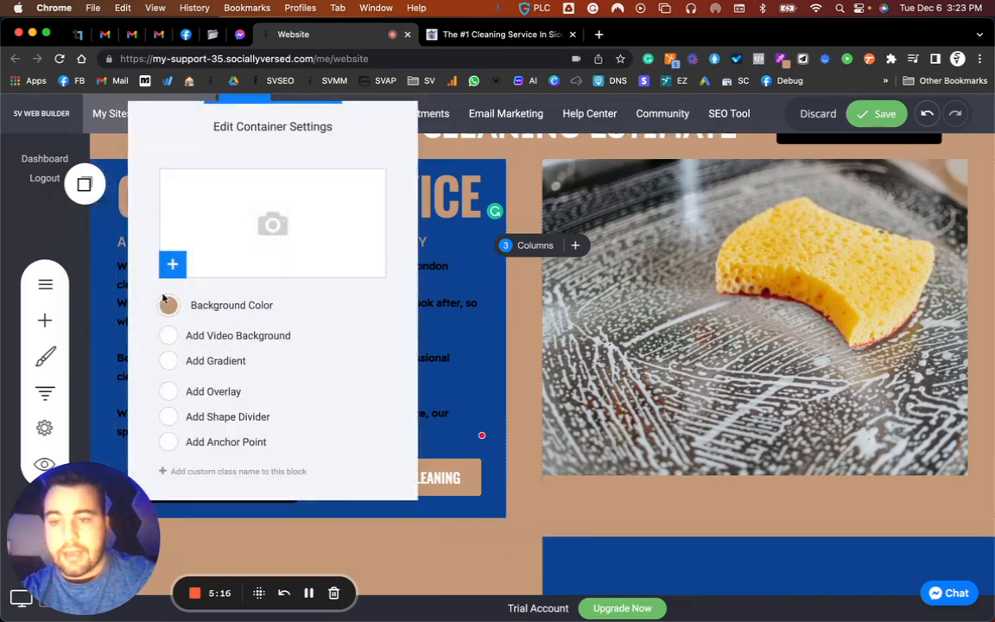
click(83, 242)
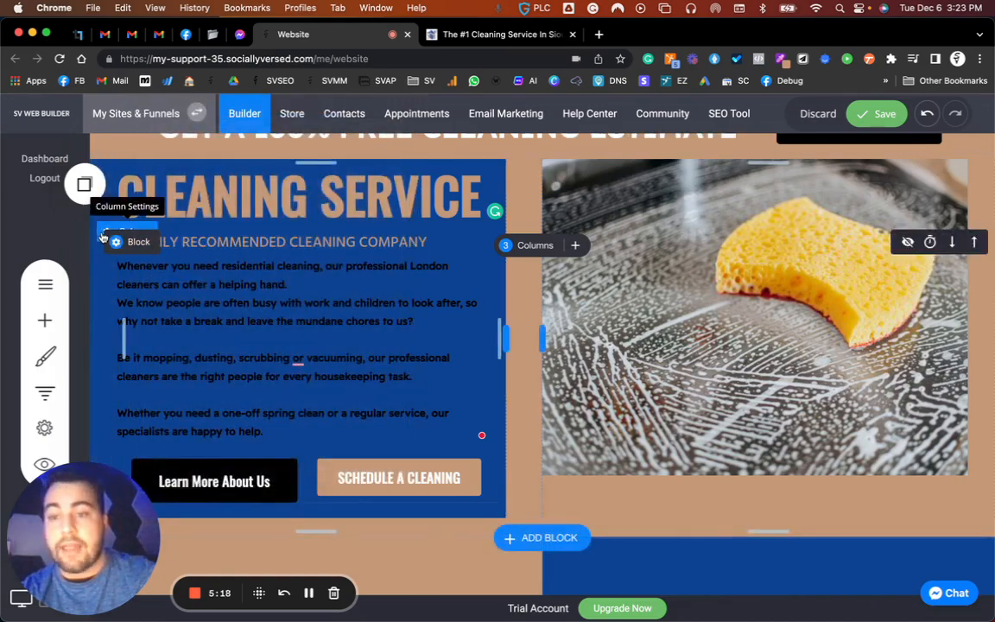
click(103, 235)
click(159, 278)
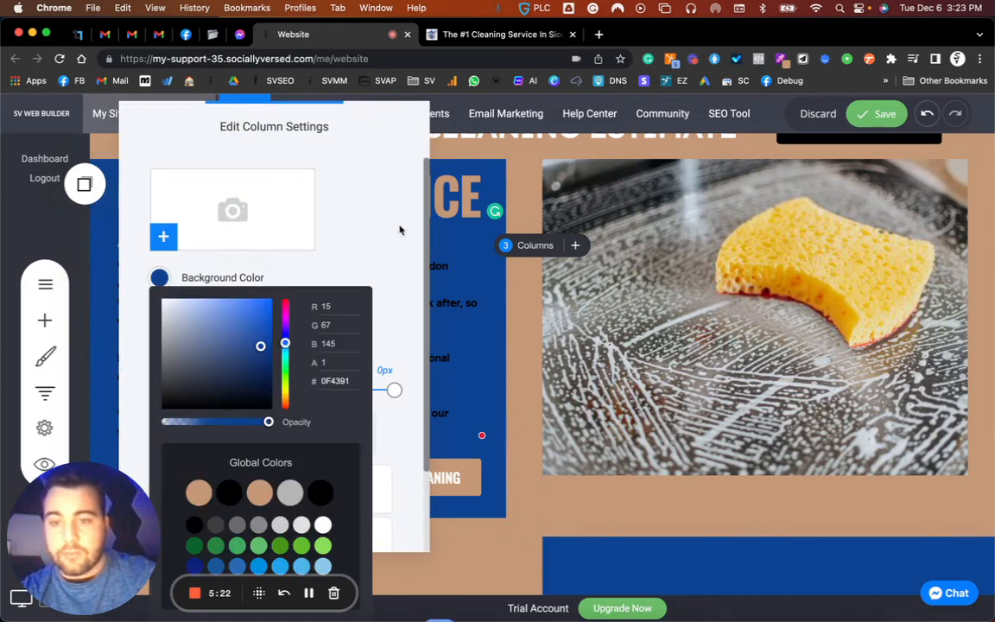
drag(195, 355, 153, 285)
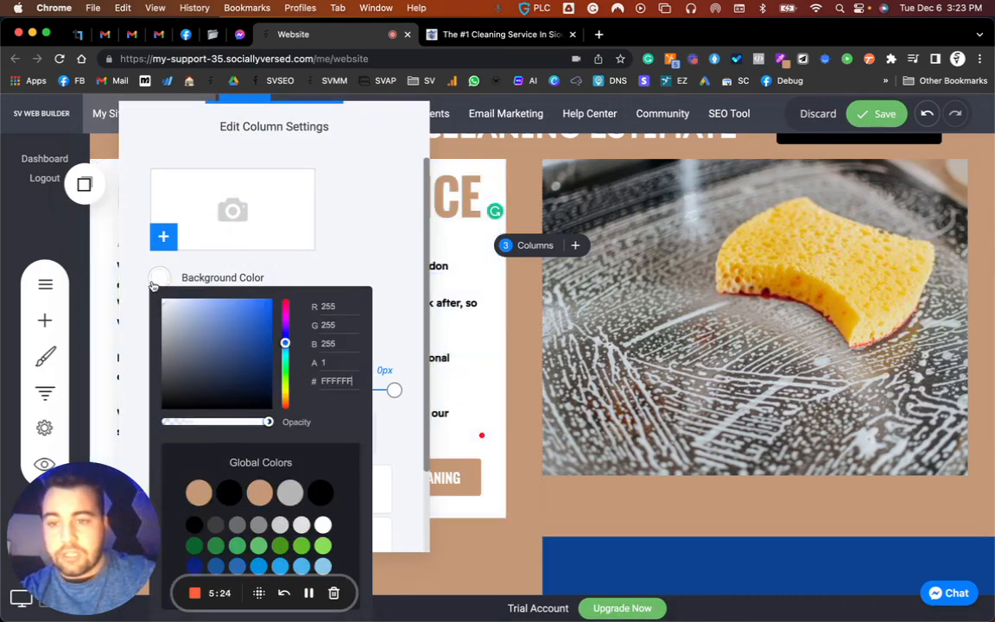
click(515, 172)
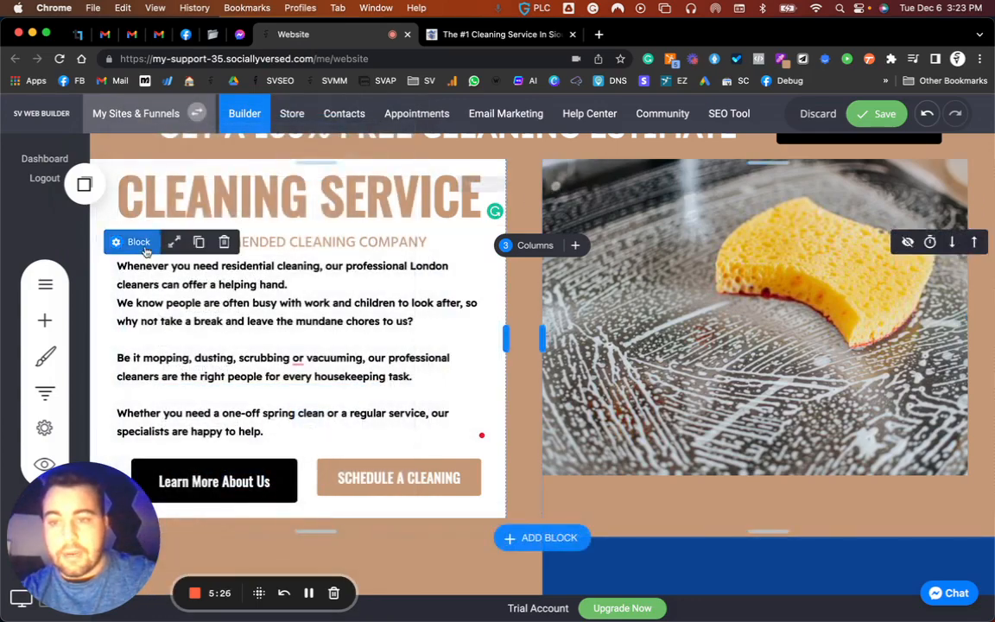
Step: Set the background color of the whole Cleaning Service block to white (#FFFFFF)
click(171, 240)
click(209, 308)
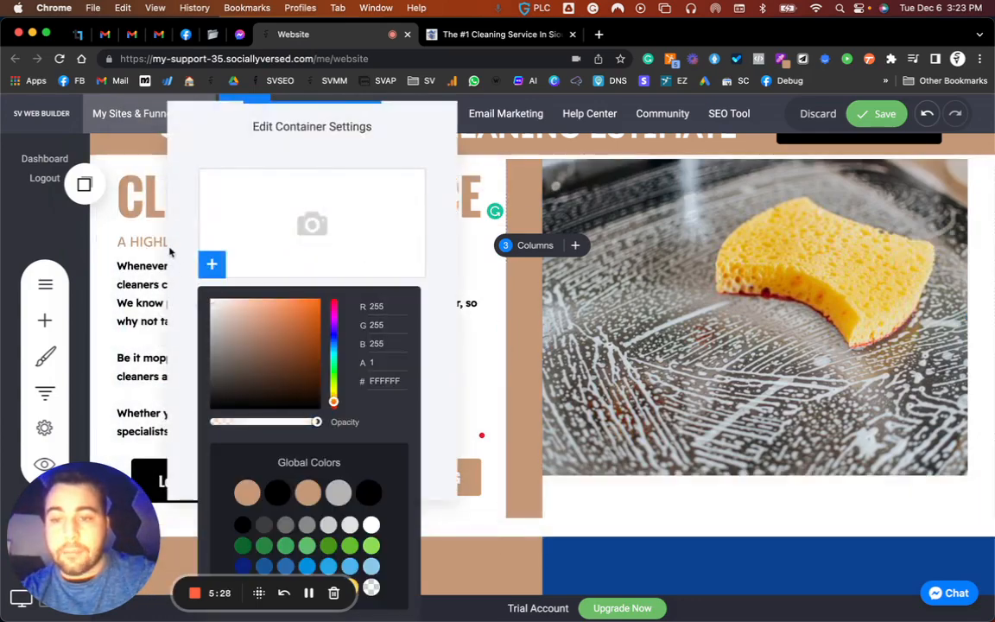
click(518, 168)
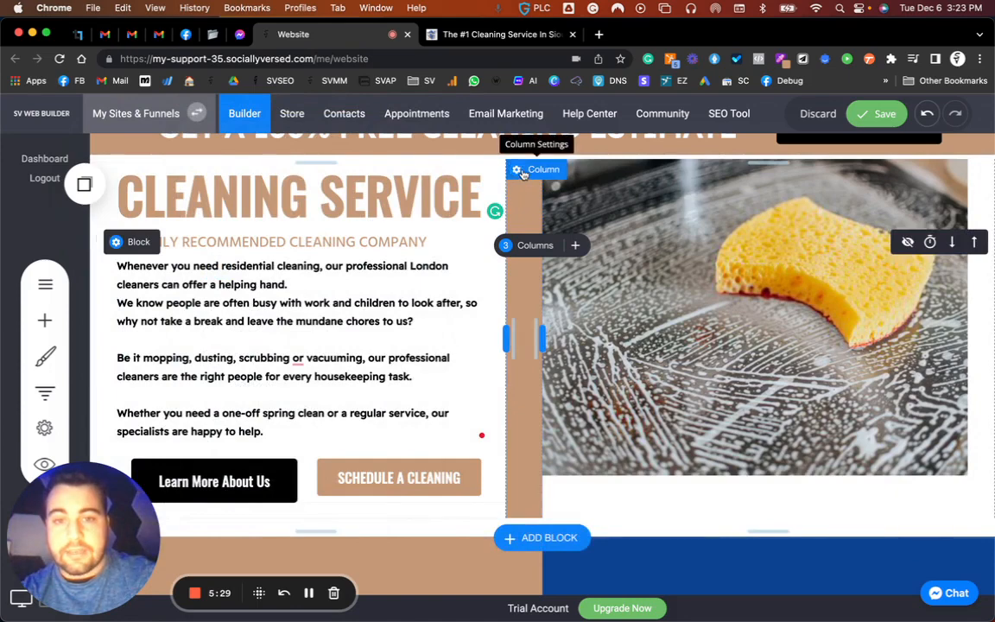
Step: Set the background color of the narrow middle column in the Cleaning Service block to white and save the page
click(516, 169)
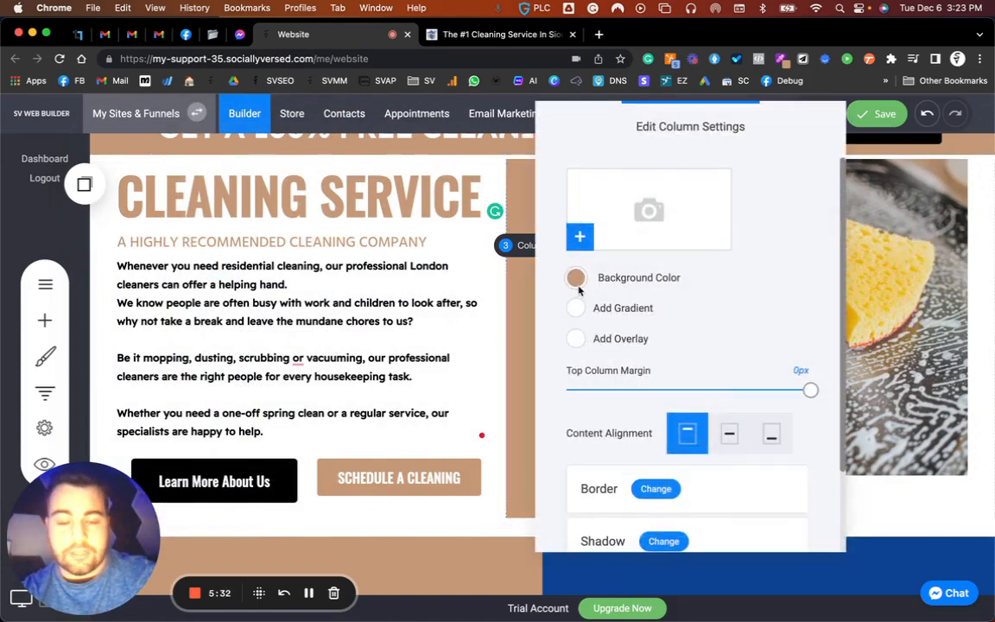
click(576, 278)
click(581, 294)
click(864, 172)
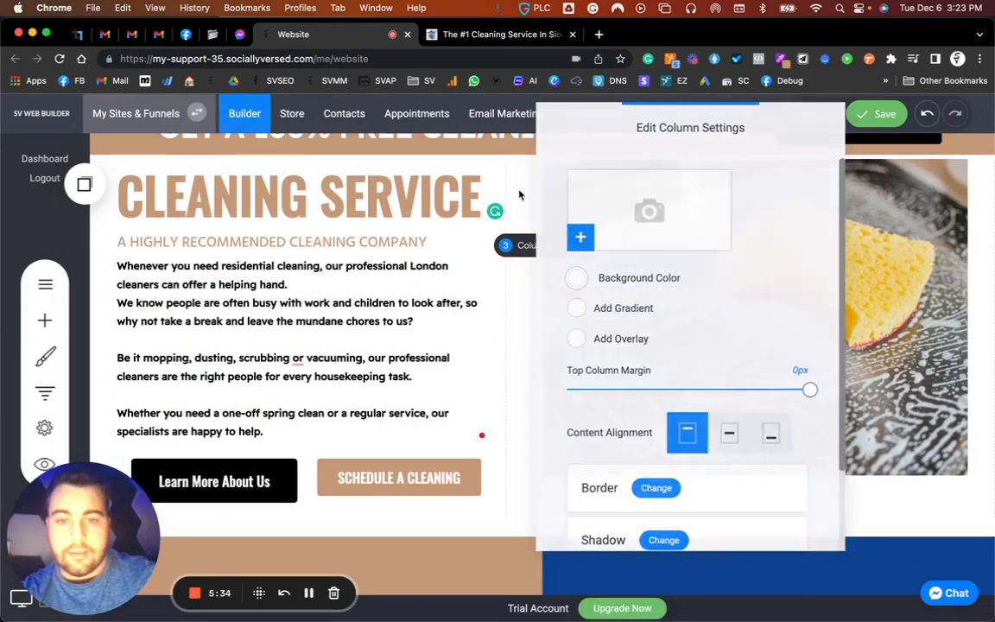
click(875, 113)
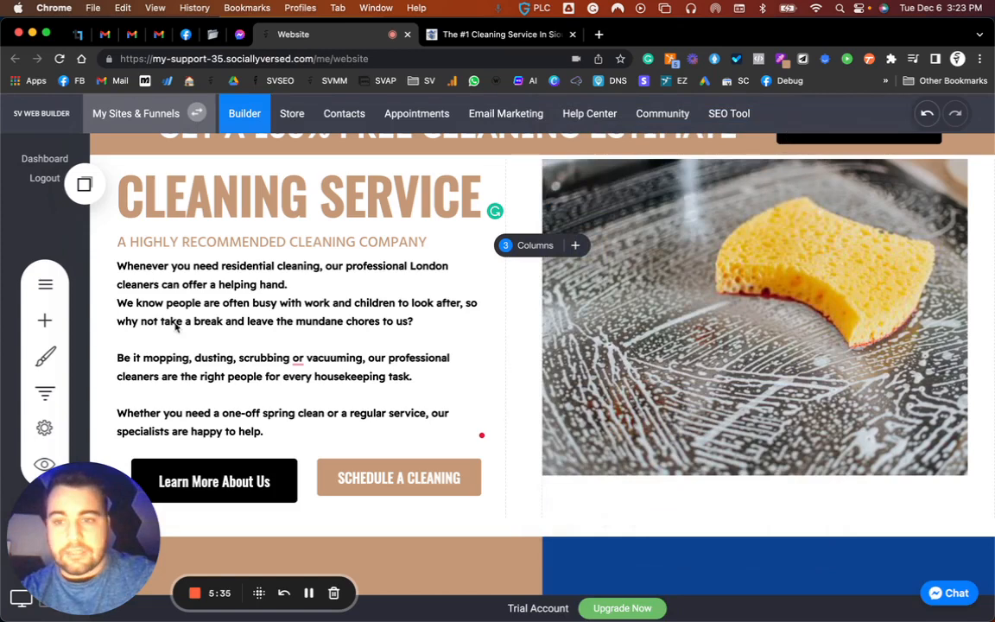
Step: Change the second secondary color in the global color palette to blue #0F4391 and save the palette
click(43, 346)
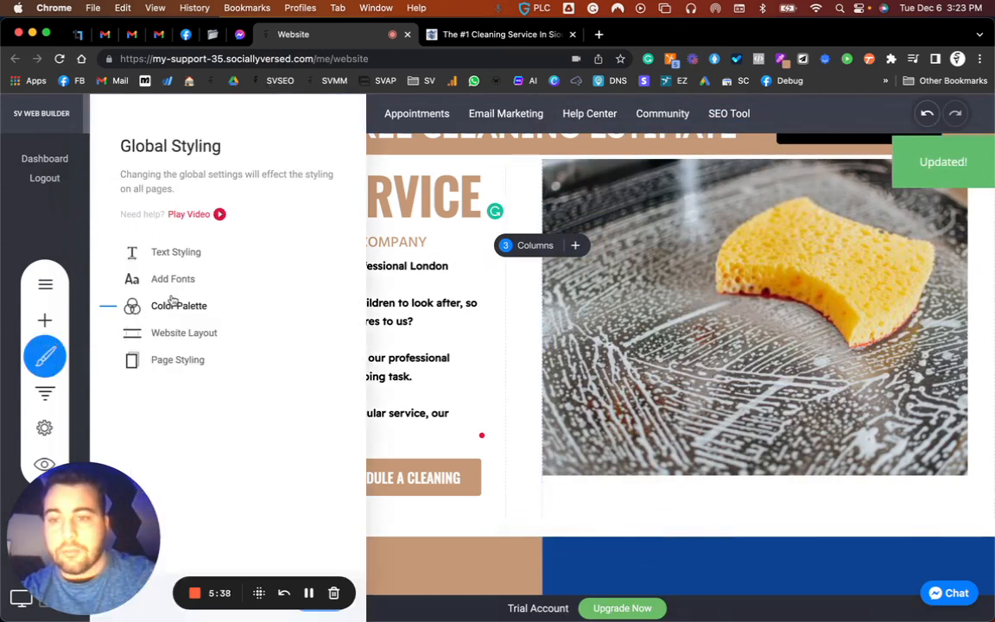
click(171, 305)
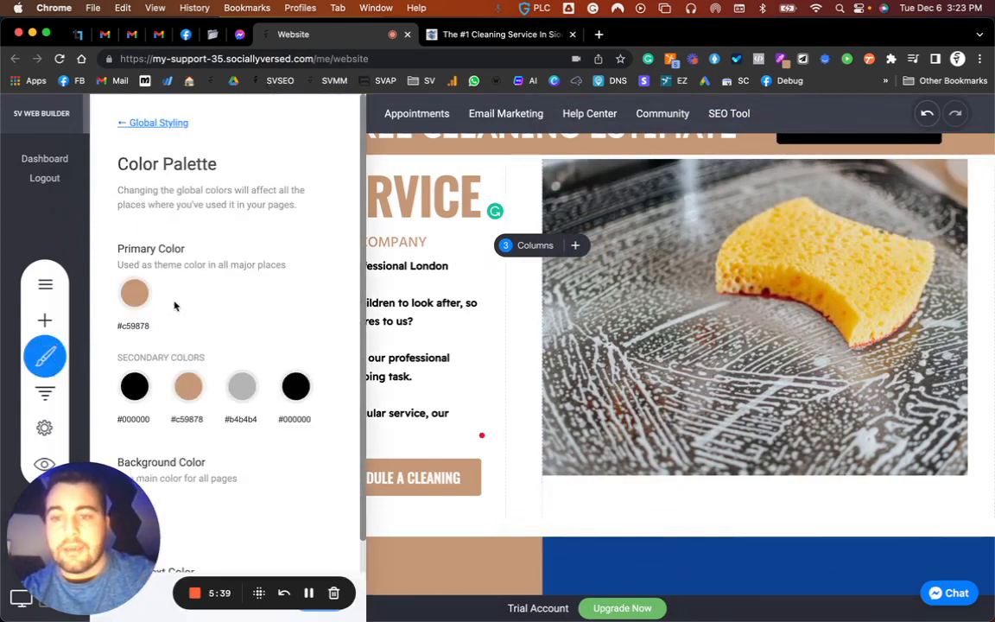
click(135, 389)
click(239, 234)
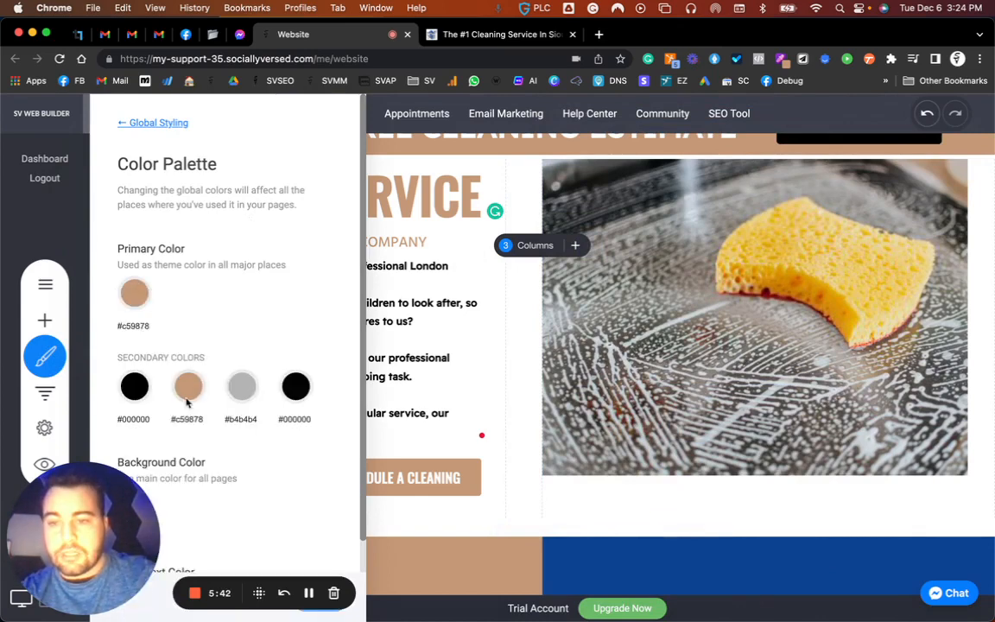
click(188, 398)
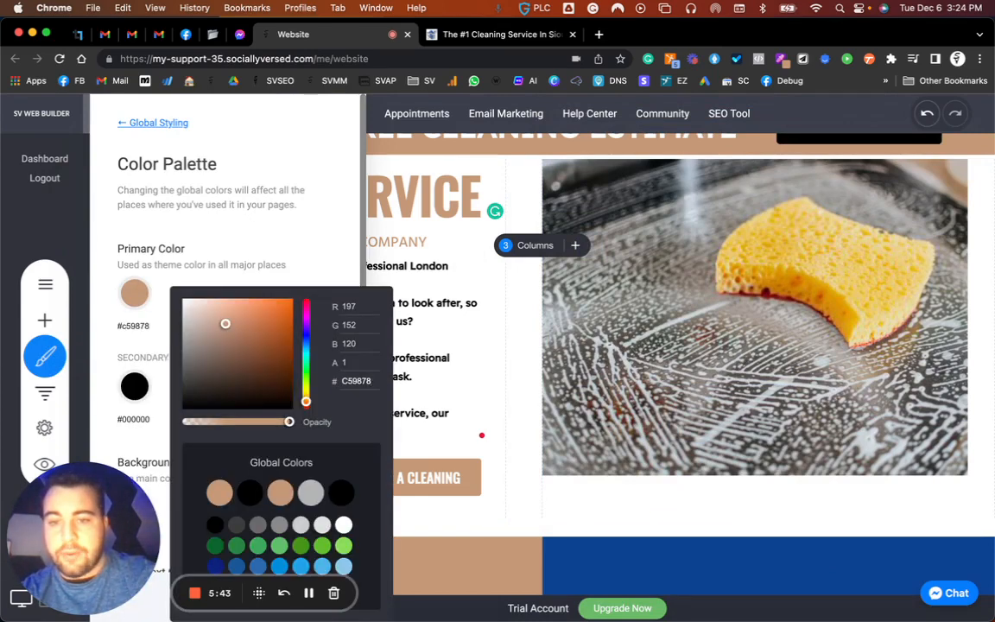
key(Return)
click(291, 228)
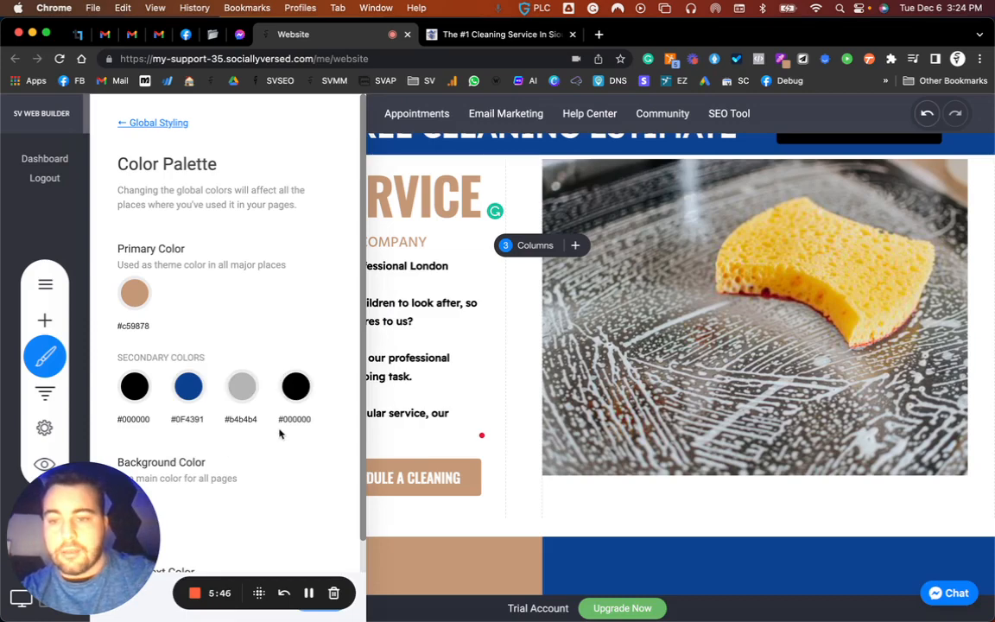
scroll(294, 458, down, 2)
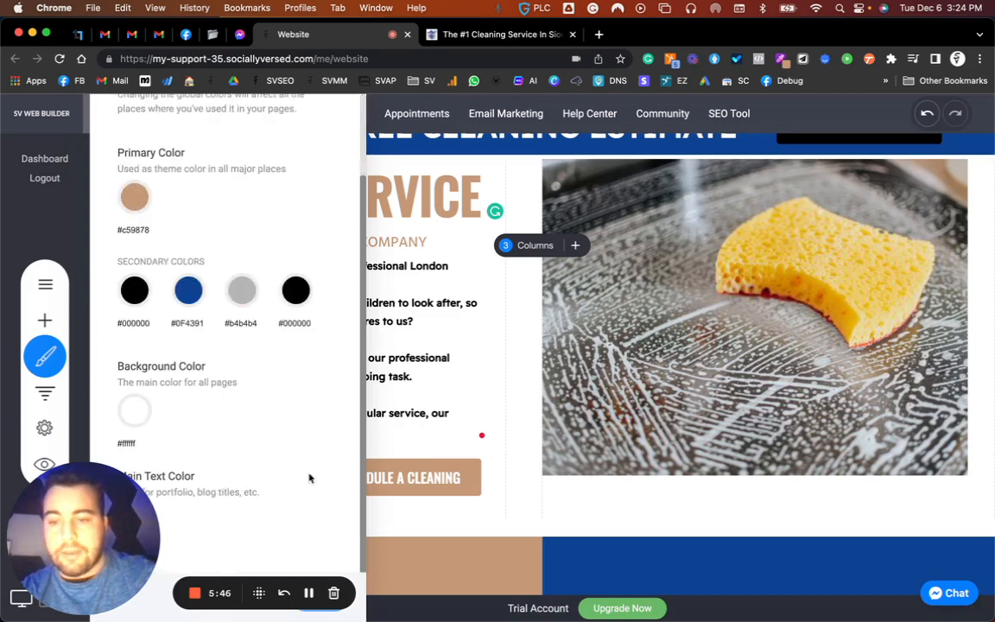
click(322, 609)
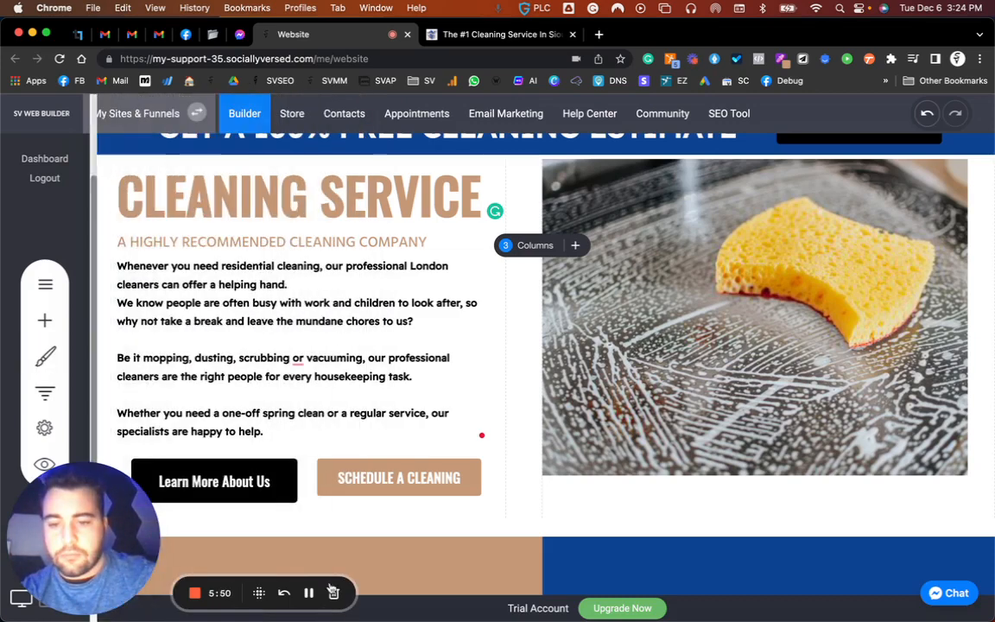
Step: Set the background color of the "Our Focus Is Quality" block to white (#FFFFFF)
scroll(501, 284, down, 3)
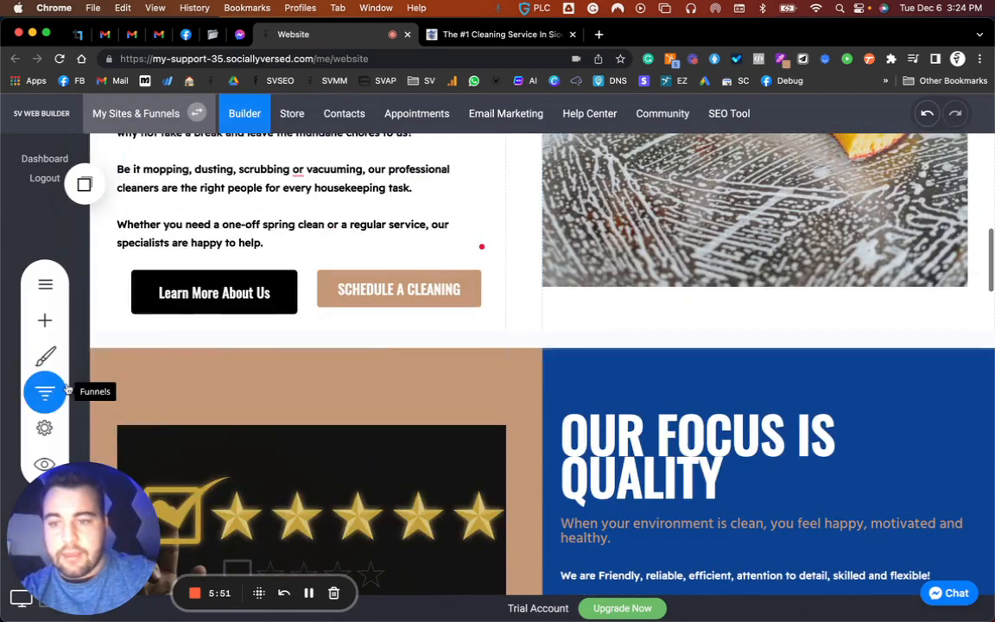
click(137, 465)
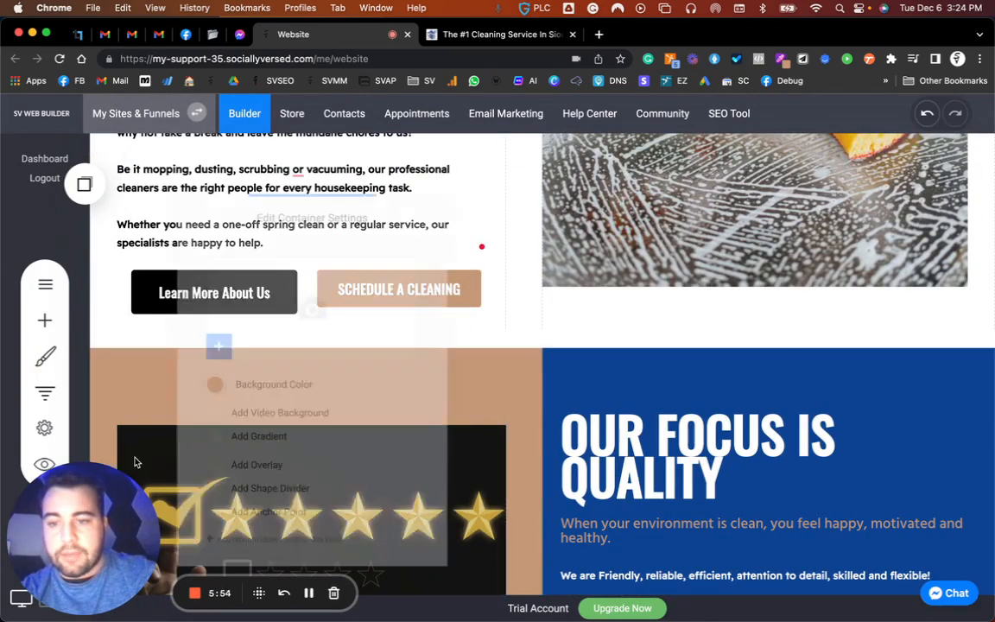
click(210, 381)
drag(185, 280, 186, 275)
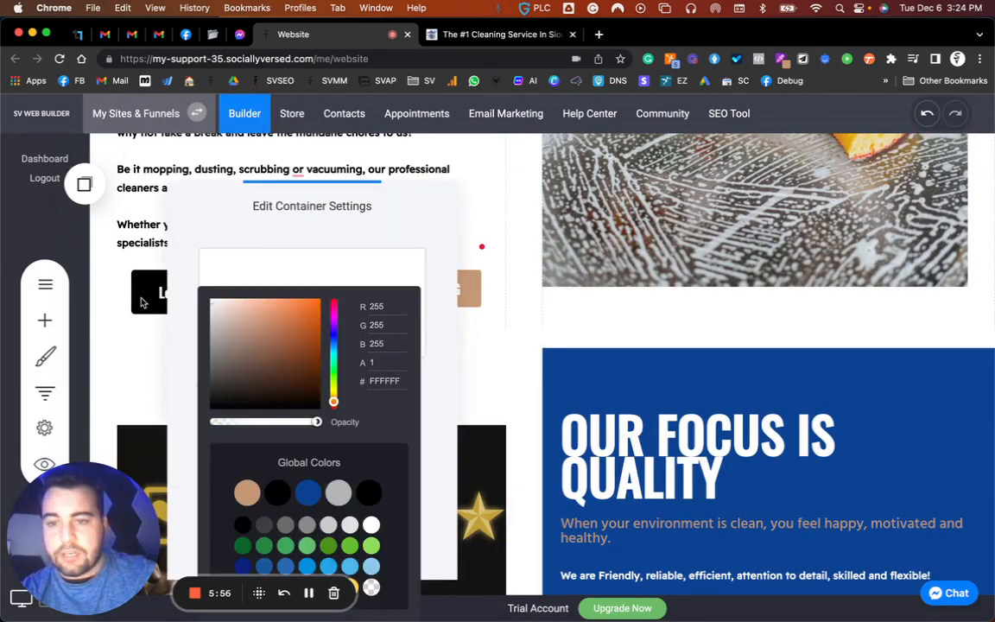
click(143, 302)
Step: Recolor the "OUR FOCUS IS QUALITY" heading black
click(579, 362)
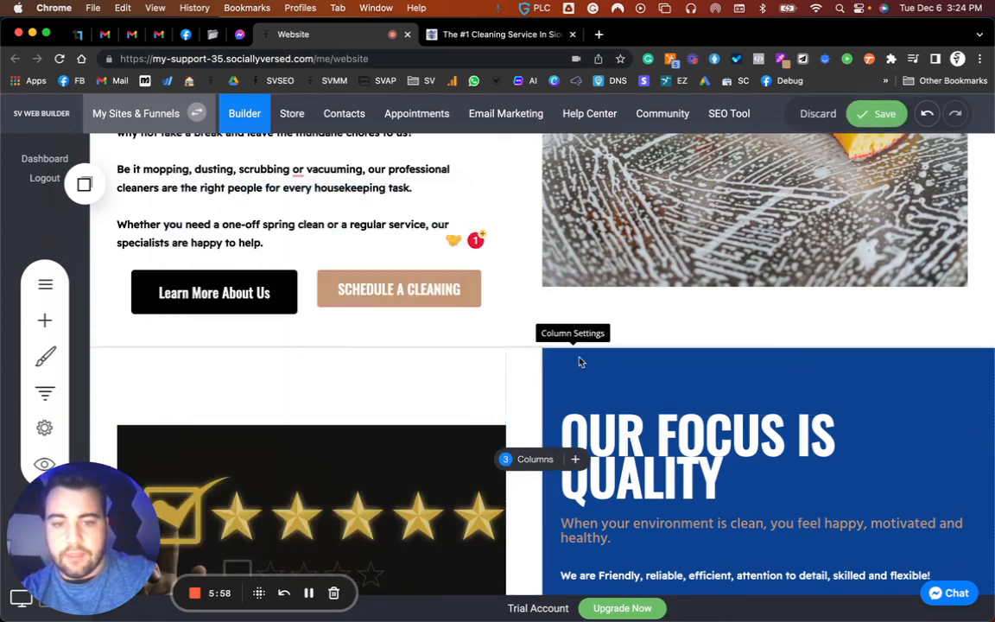
click(576, 404)
scroll(667, 439, down, 1)
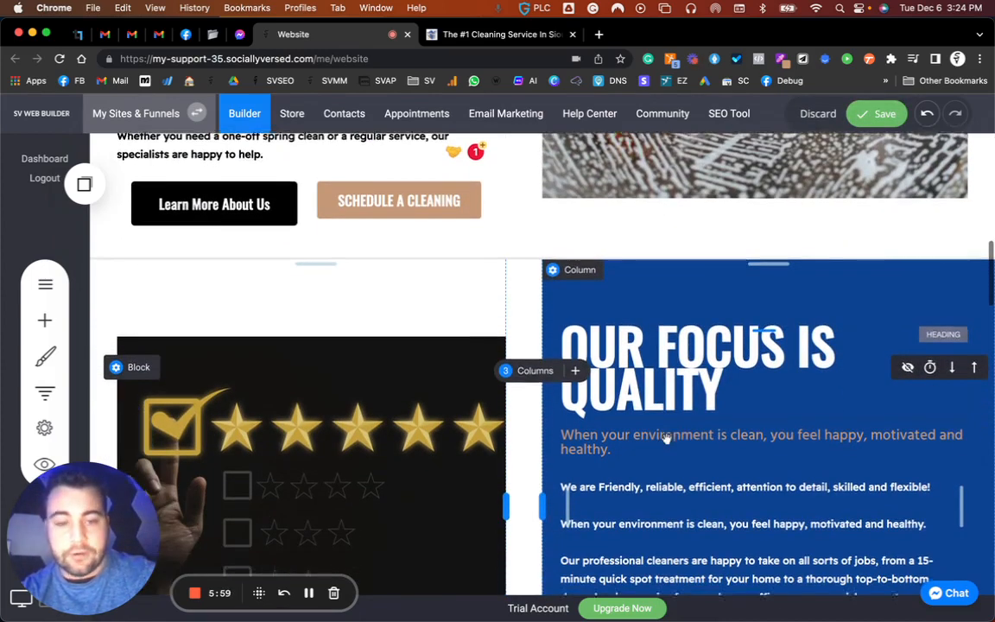
click(728, 381)
key(ctrl+a)
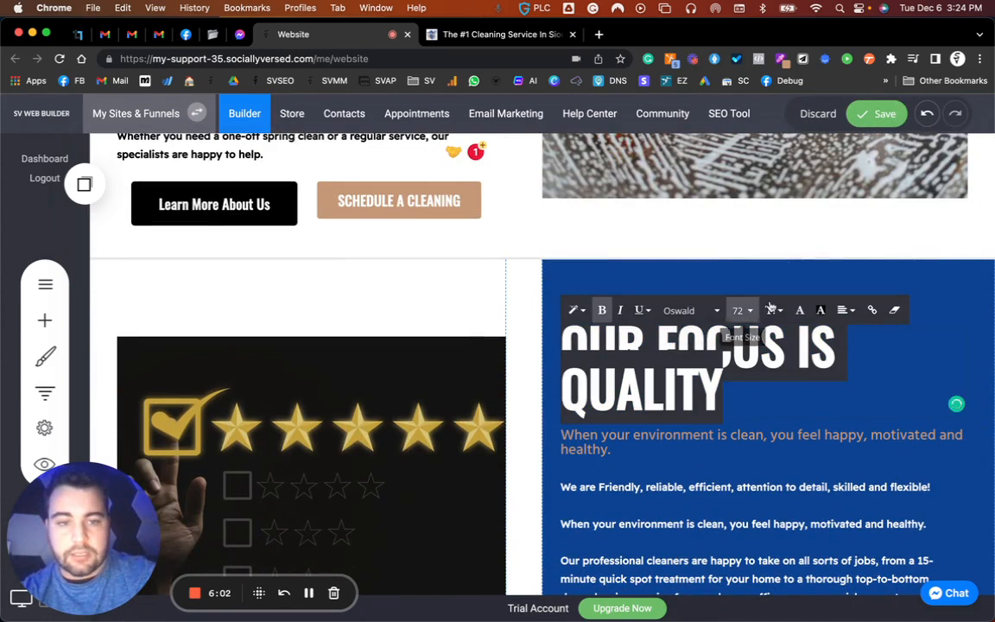
click(800, 311)
click(813, 524)
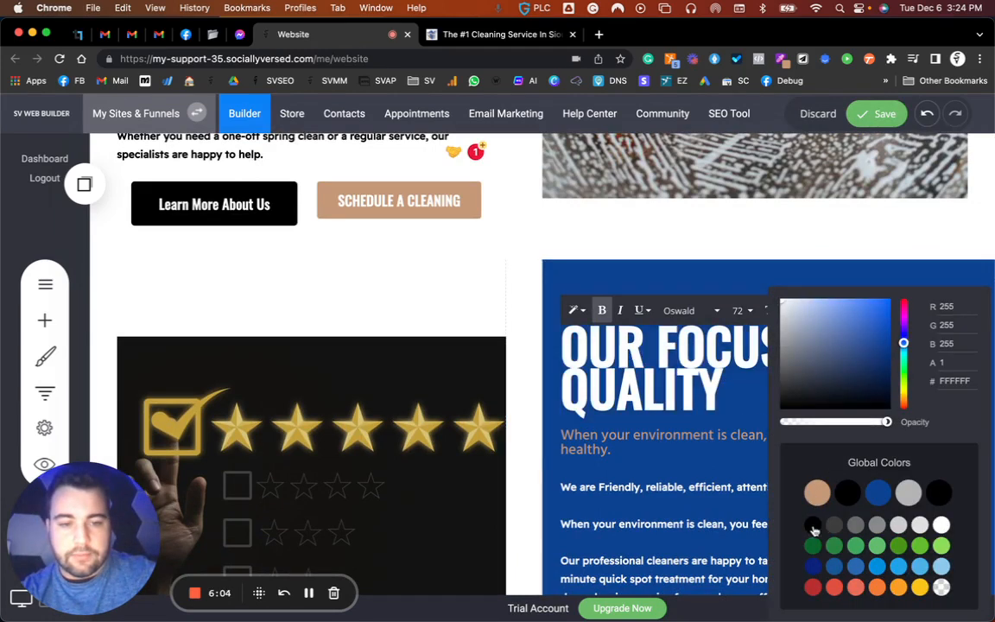
Step: Change all the body text below the "OUR FOCUS IS QUALITY" heading to black
scroll(655, 430, down, 3)
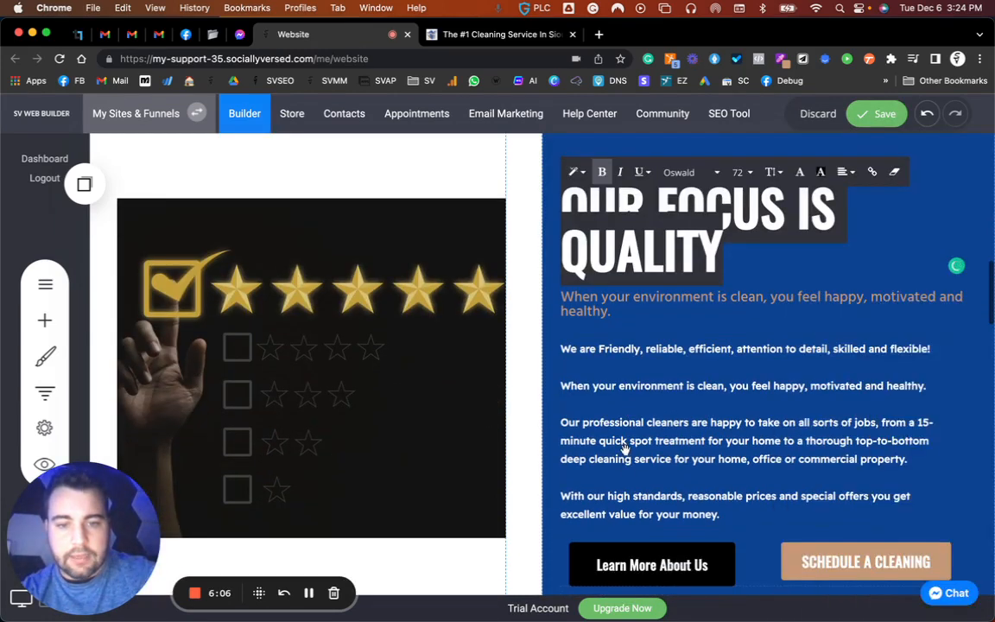
click(739, 510)
key(ctrl+a)
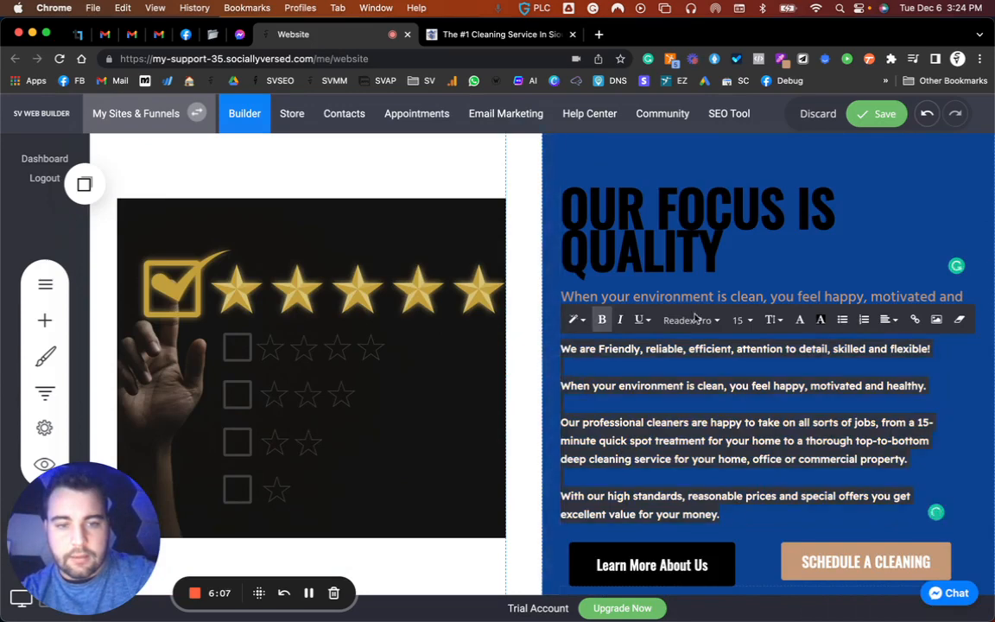
click(801, 319)
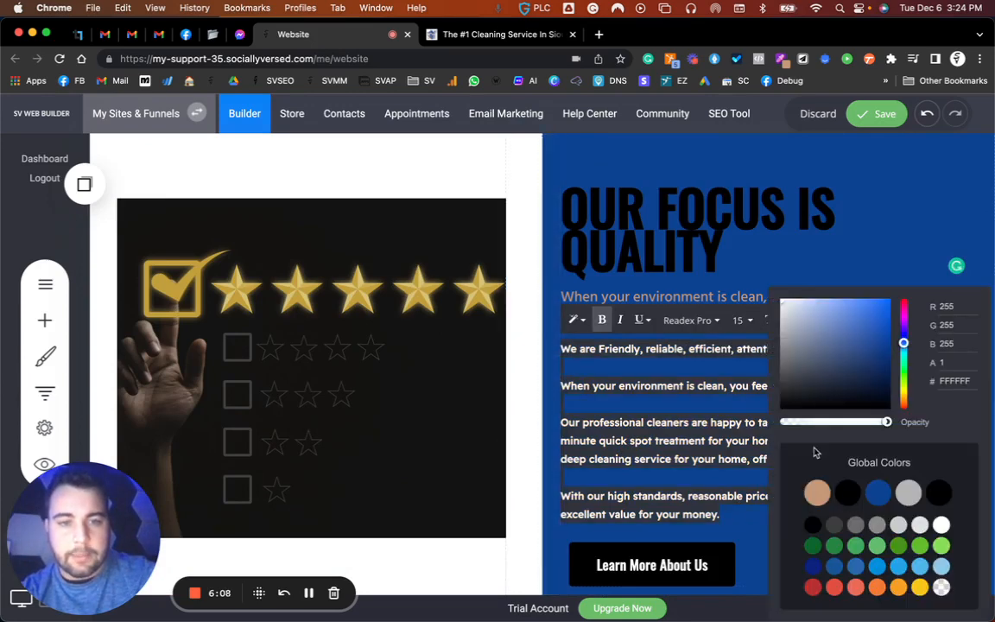
click(611, 159)
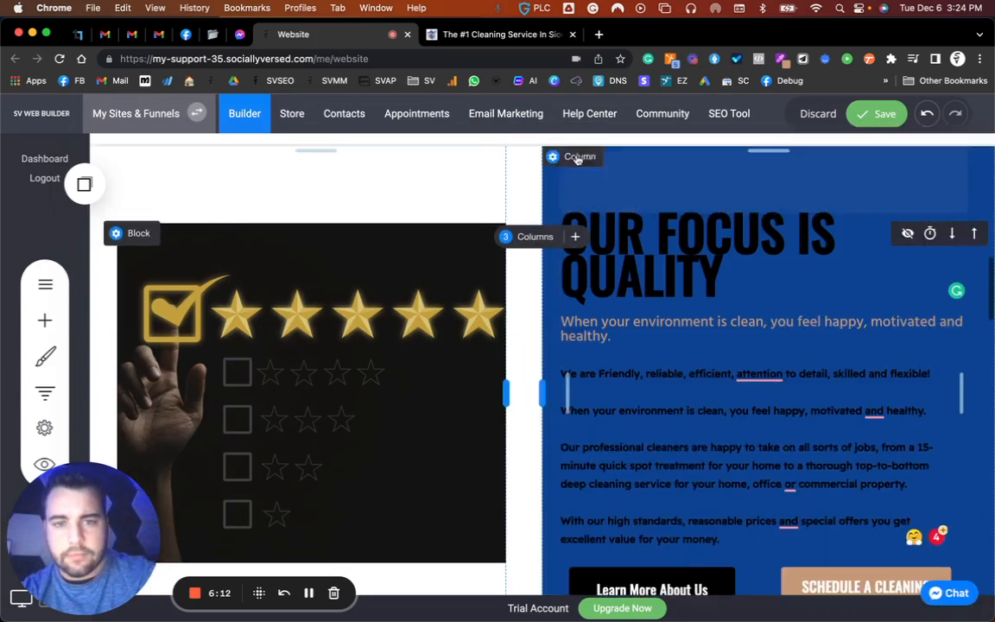
Step: Set the background color of the blue "Our Focus Is Quality" text column to white
click(571, 159)
click(650, 278)
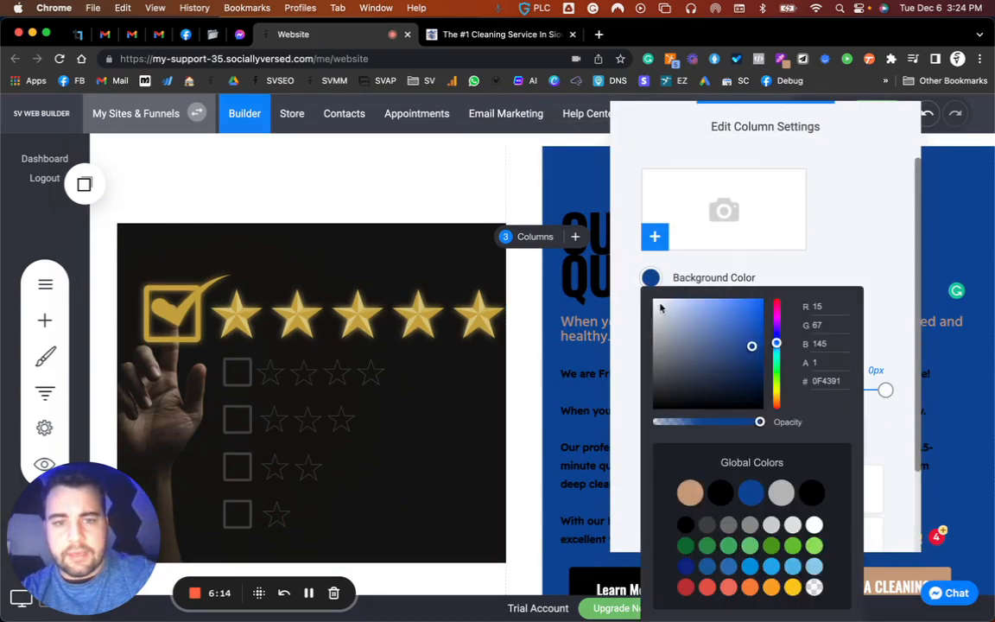
click(628, 257)
click(567, 148)
Step: Replace the five-star rating image beside the quality text with the living room photo from the file manager
scroll(373, 297, down, 2)
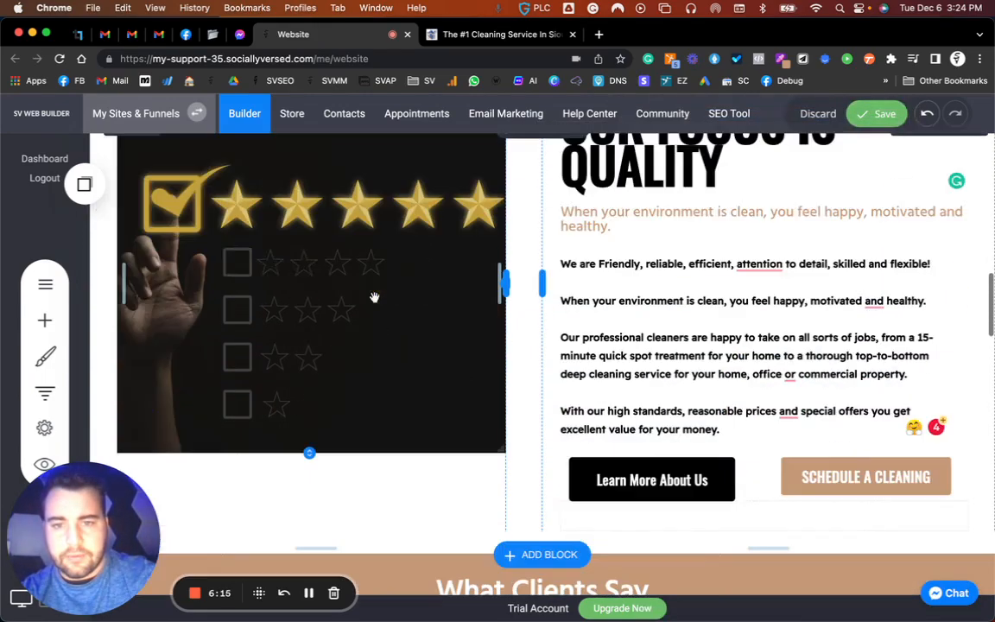
scroll(316, 291, up, 2)
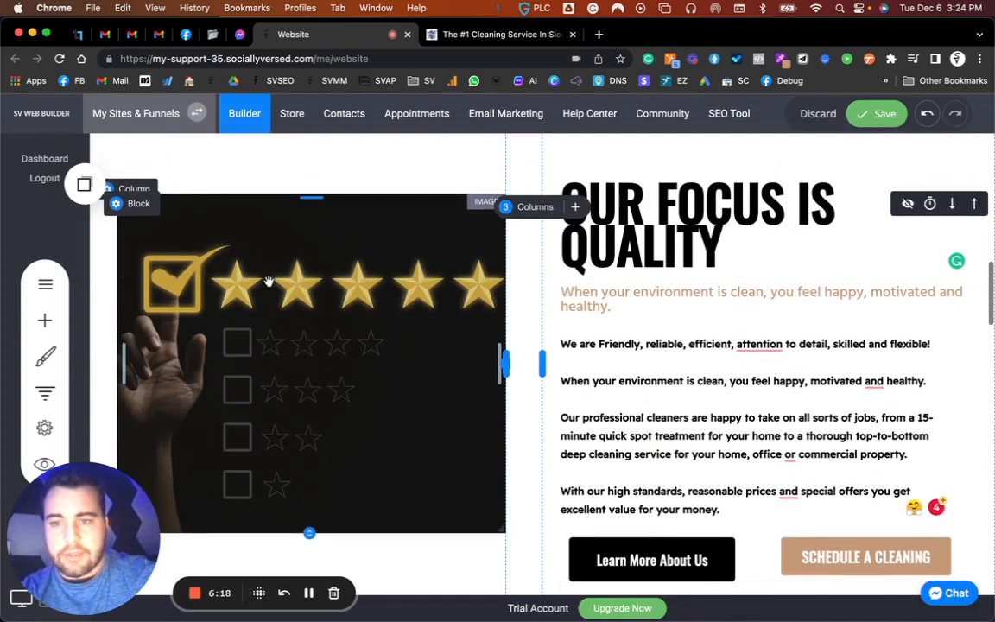
click(255, 244)
click(154, 174)
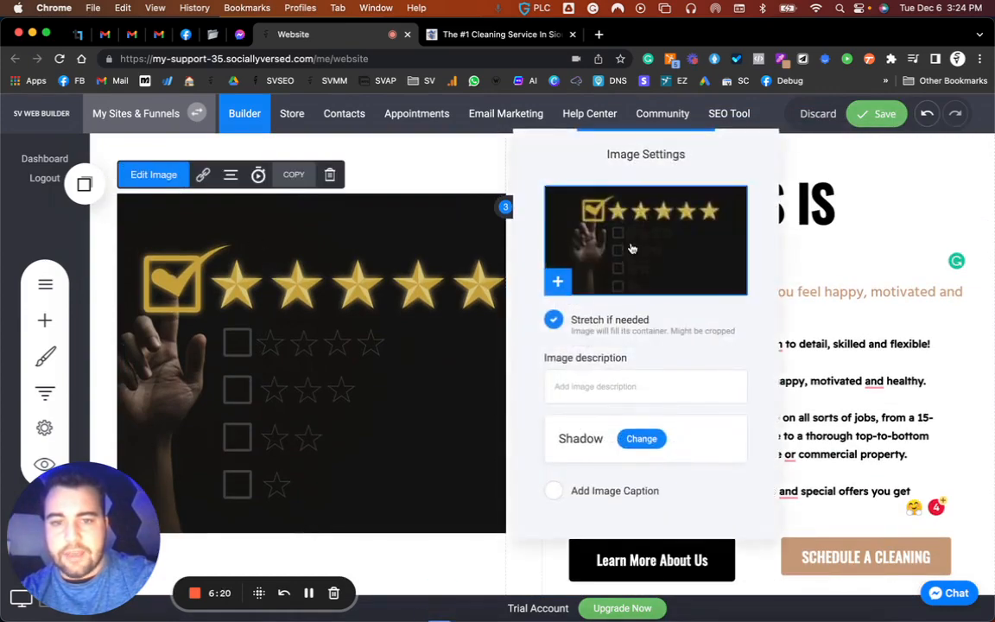
click(633, 249)
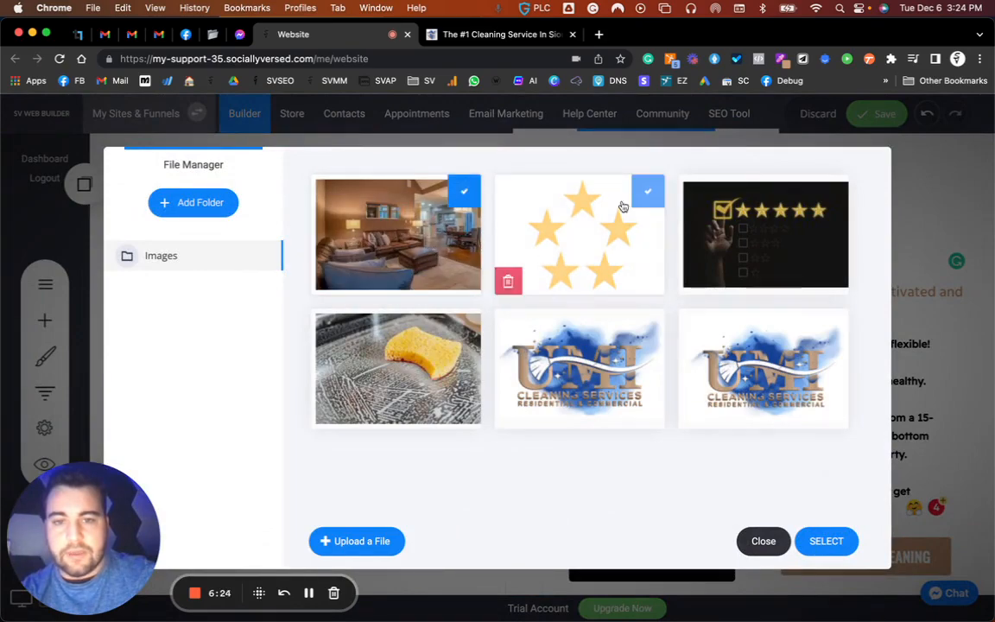
click(830, 542)
click(433, 180)
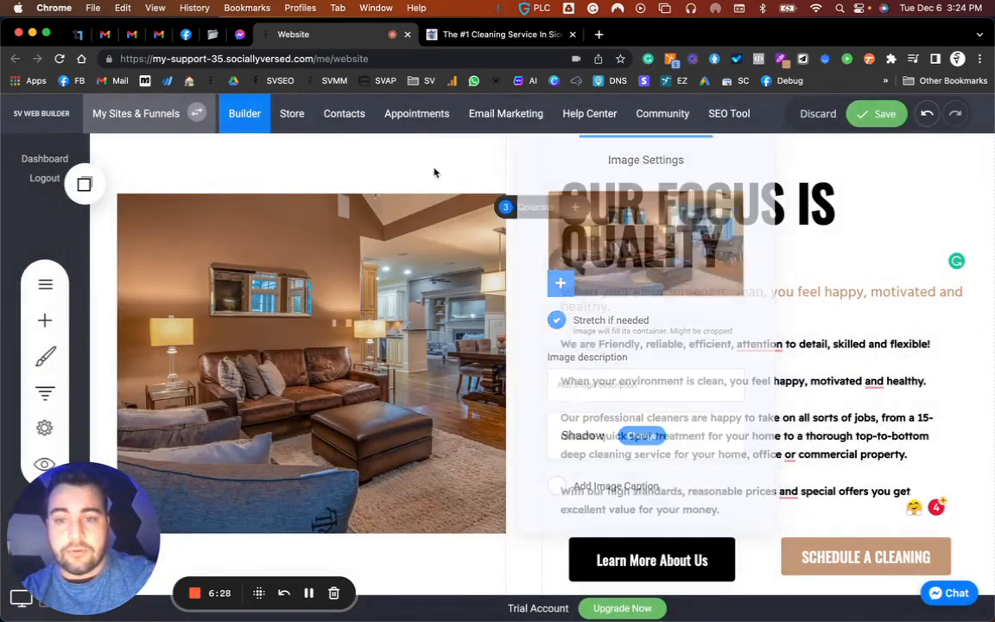
Step: Set the "OUR FOCUS IS QUALITY" heading to the Pathway Gothic One font at size 60
scroll(536, 260, up, 5)
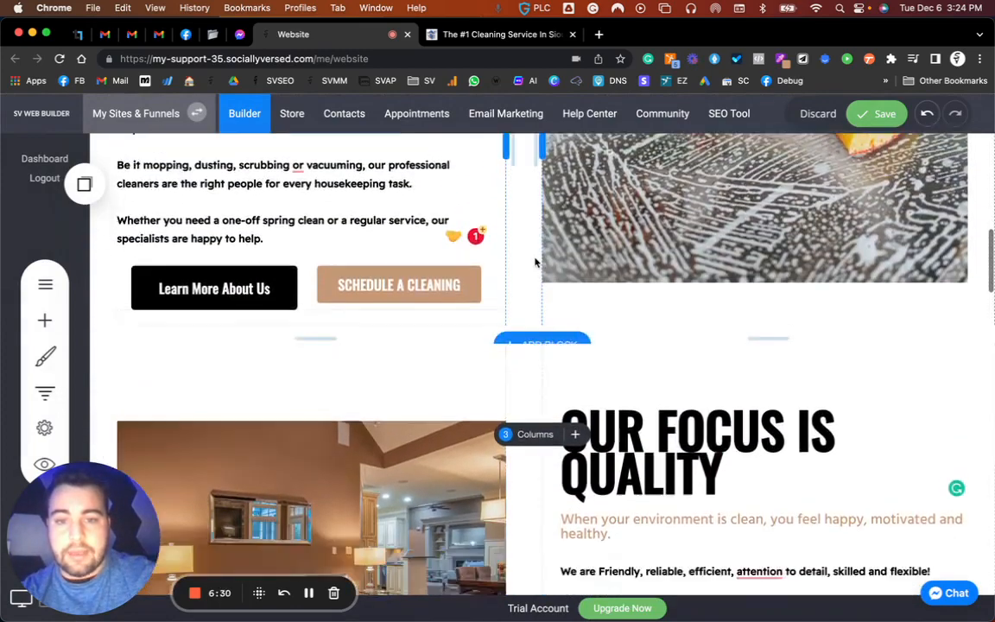
scroll(536, 259, down, 3)
click(741, 369)
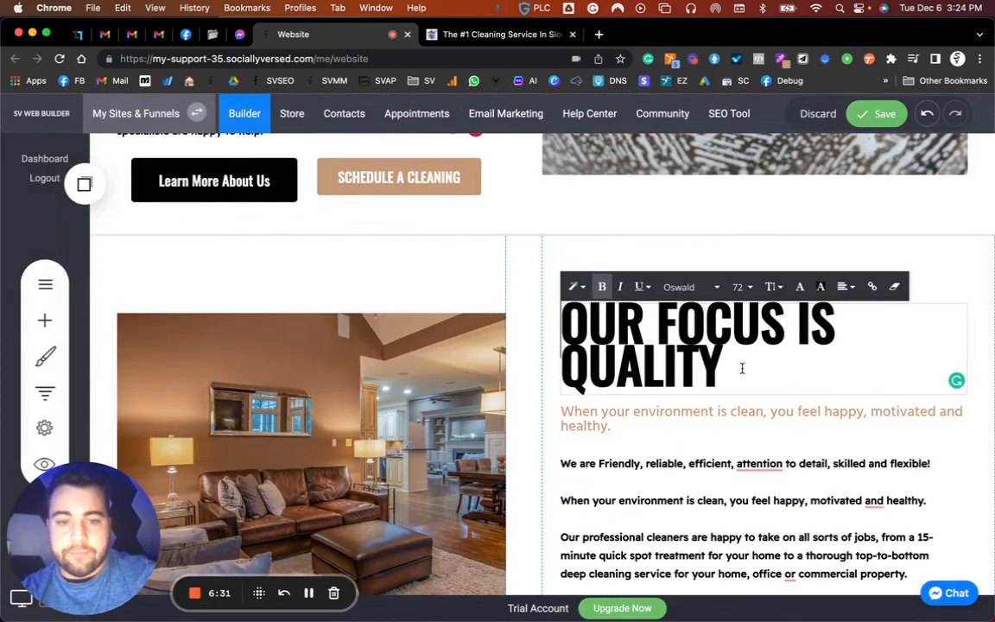
triple_click(581, 304)
click(687, 287)
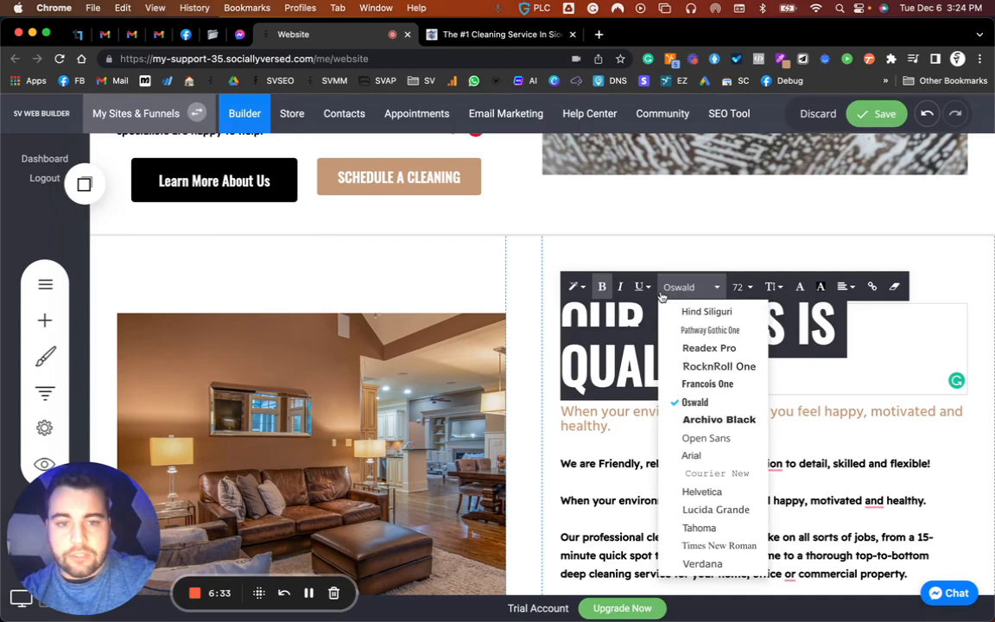
click(711, 330)
click(742, 287)
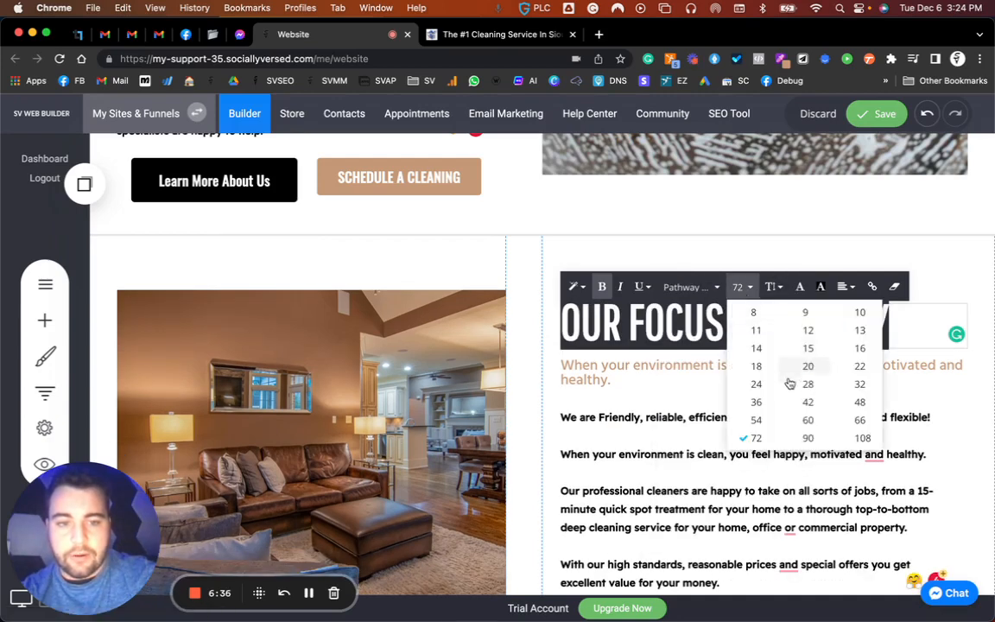
click(808, 420)
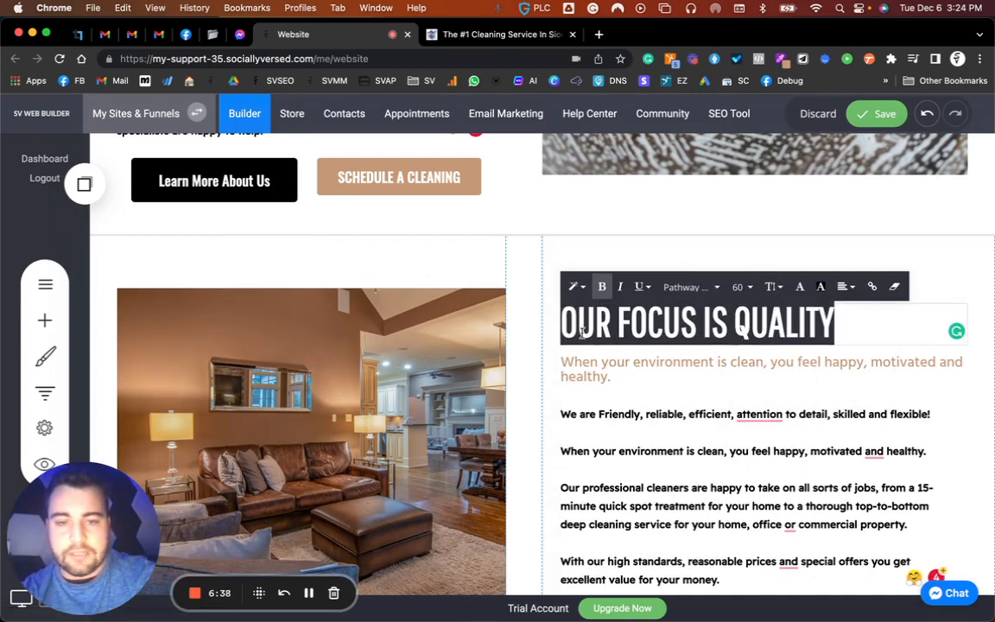
Step: Set the font size of the tan subheading "When your environment is clean..." under the quality heading to 20
click(586, 372)
click(629, 373)
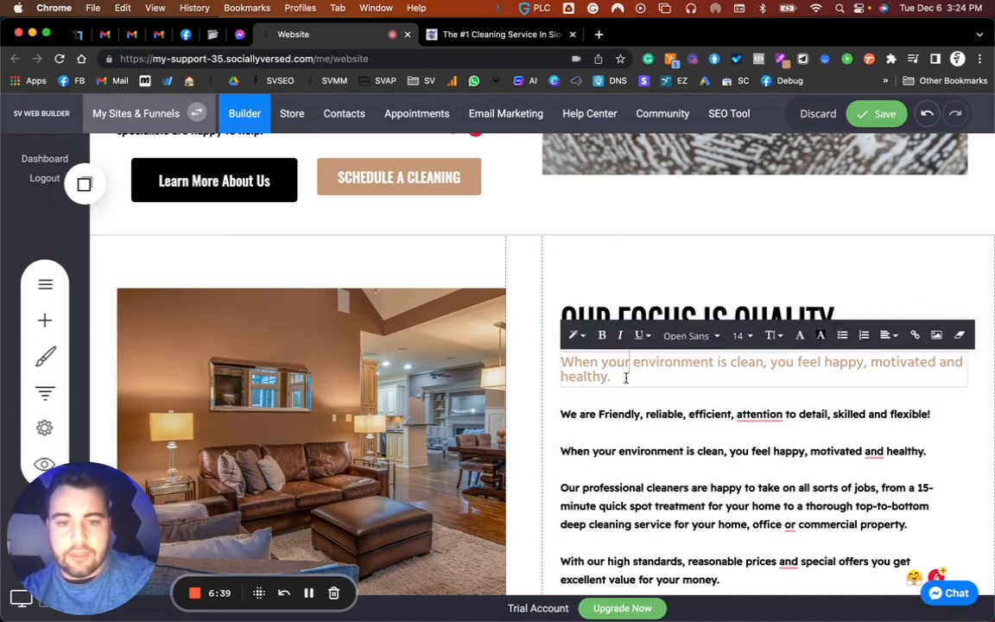
triple_click(603, 373)
click(740, 335)
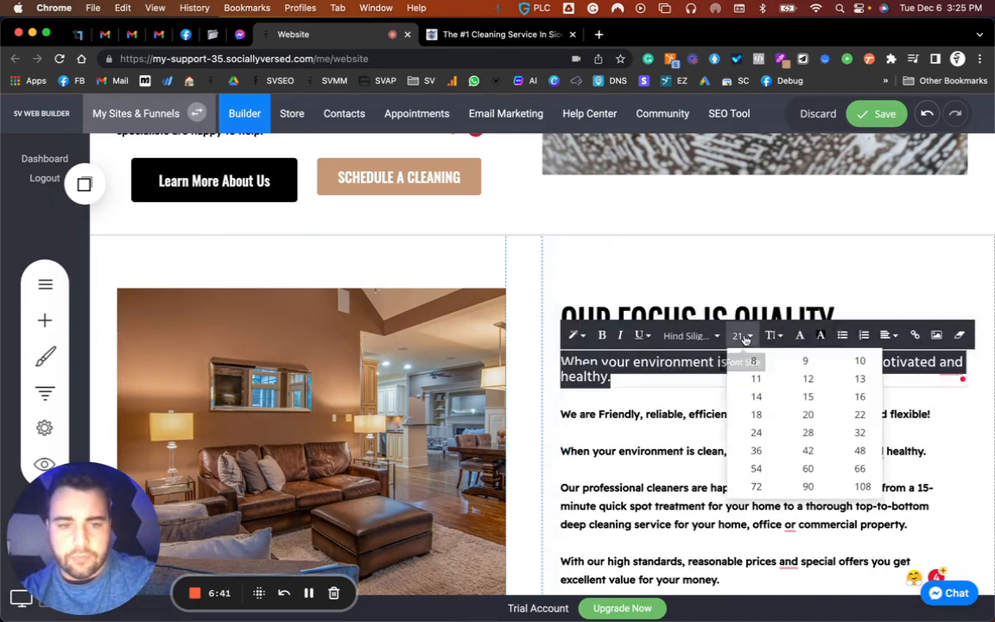
click(807, 411)
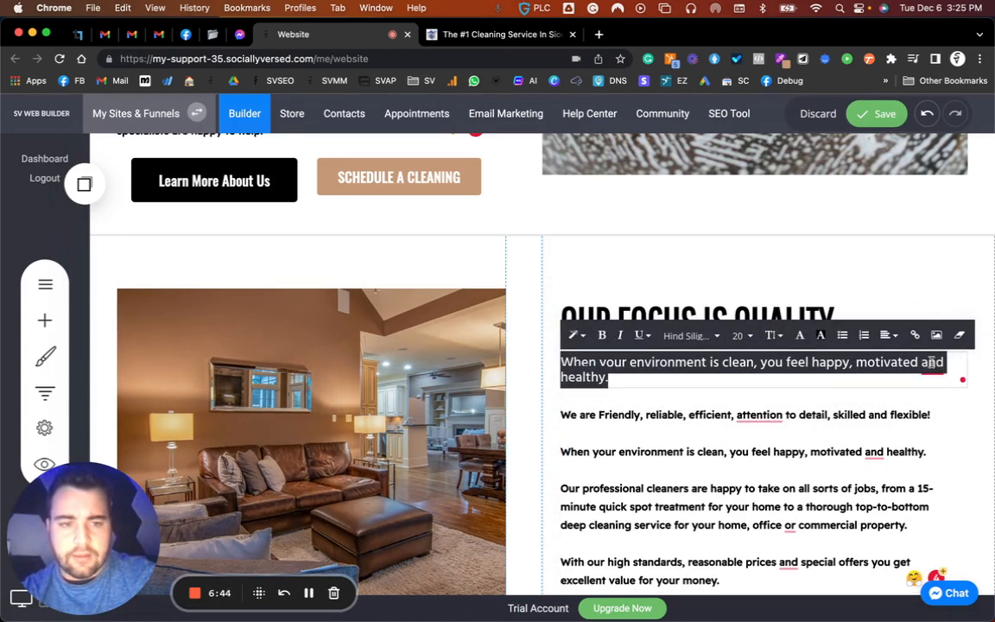
Step: Reword the tan subheading under the quality heading to "When your environment is clean, you feel happy, motivated, & healthy."
mouse_move(932, 363)
click(864, 405)
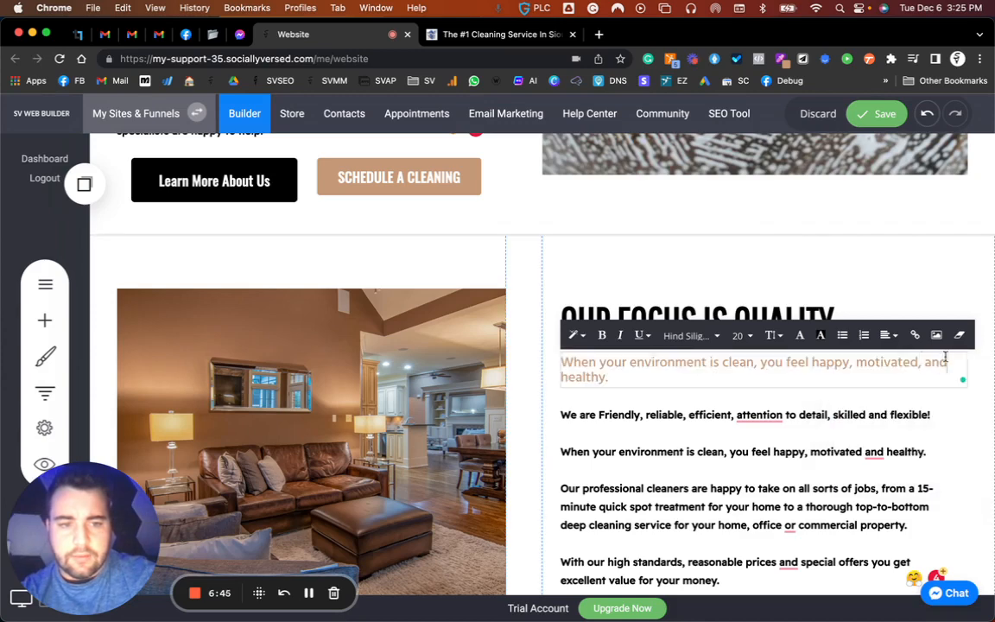
click(529, 455)
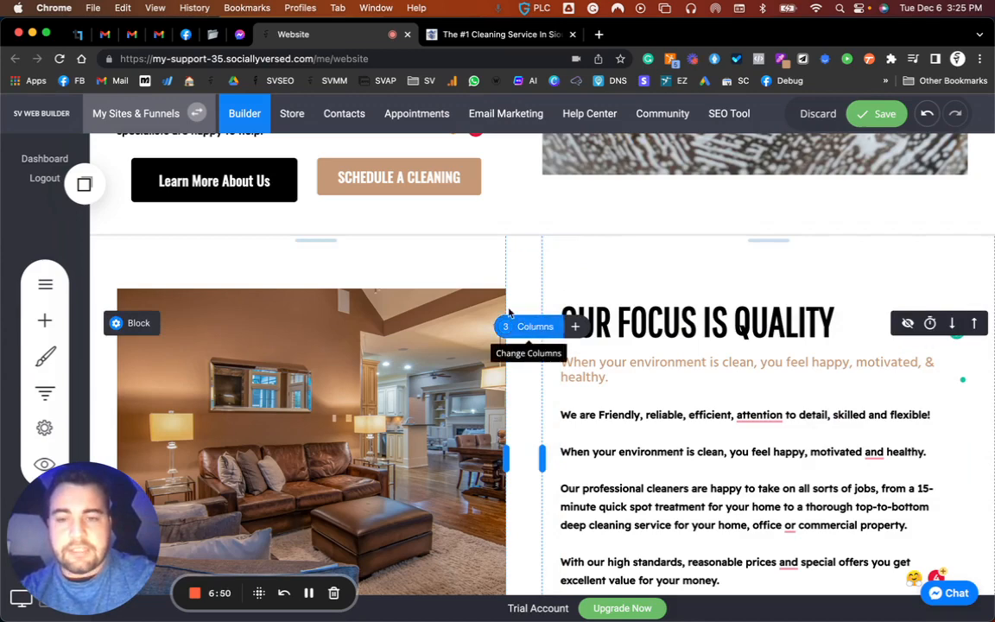
Step: Split the "Our Focus Is Quality" block into 2 columns and add a small gap between the living room photo and the text
click(530, 329)
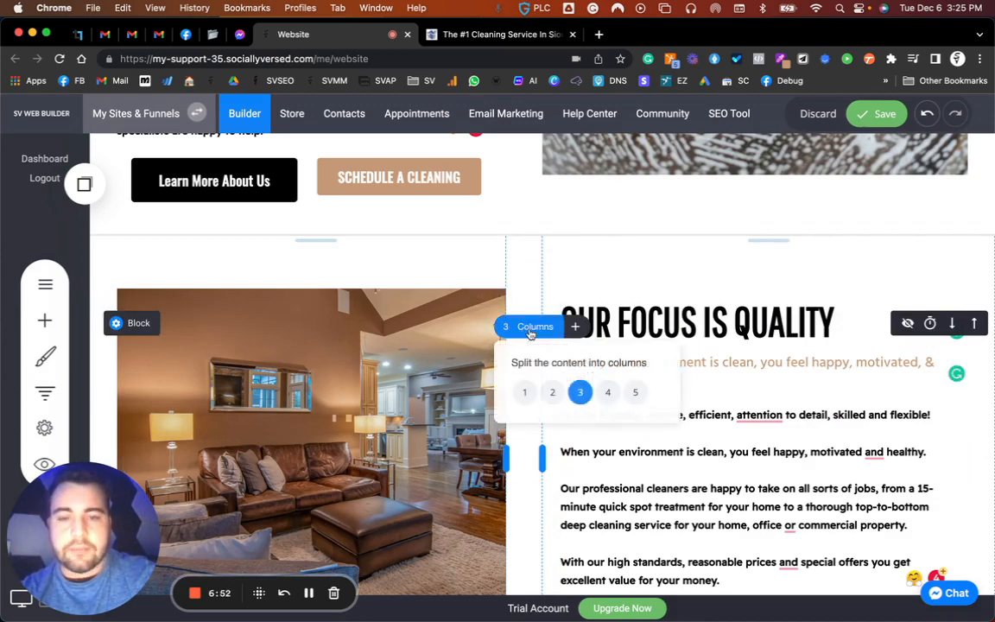
click(553, 392)
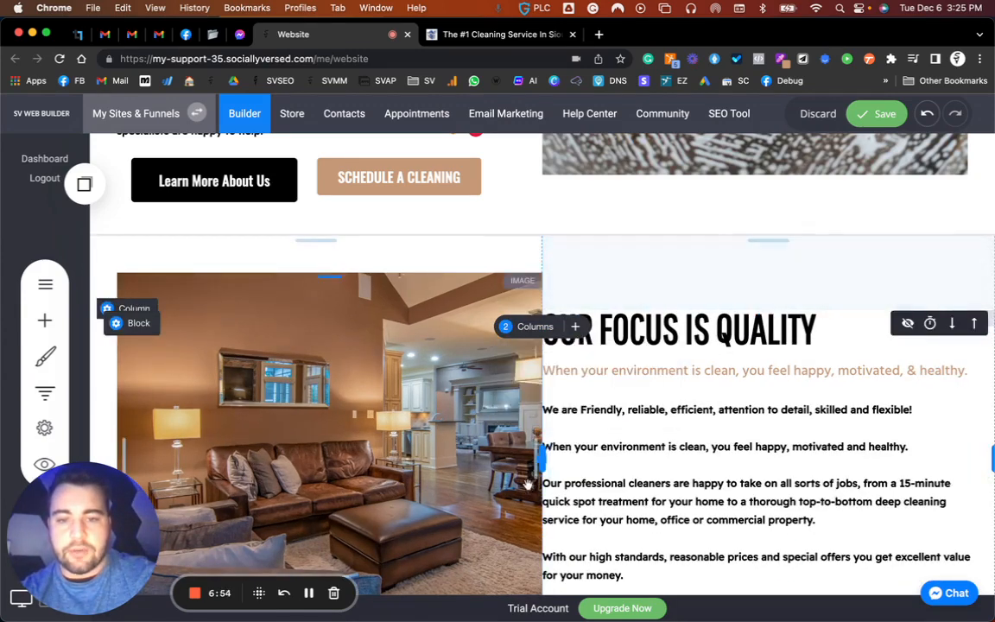
drag(536, 454, 517, 461)
Step: Change the black "Learn More About Us" button in the Cleaning Service block to the site's dark blue
scroll(678, 194, down, 4)
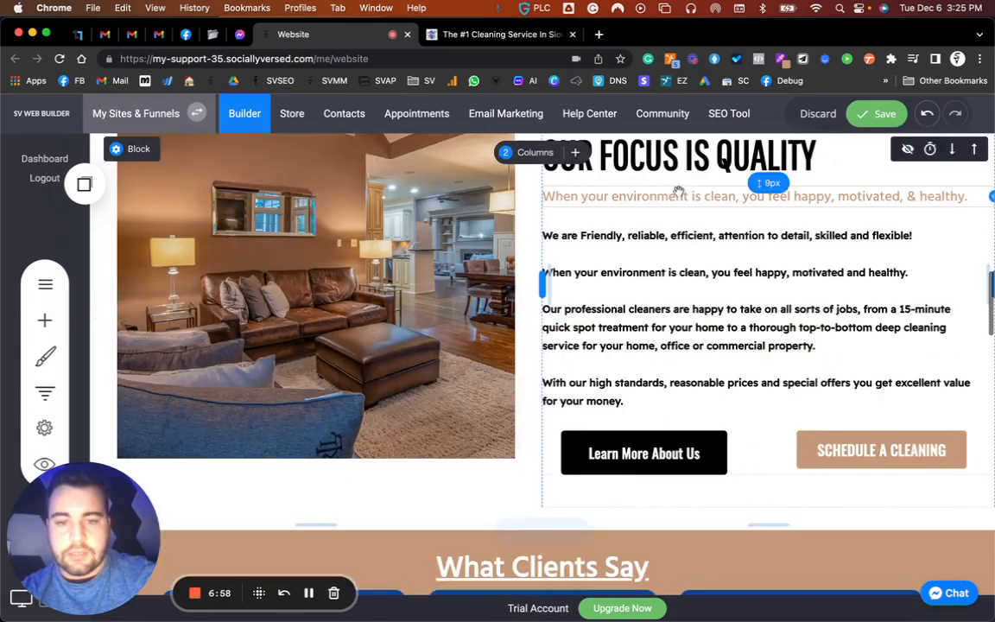
click(622, 377)
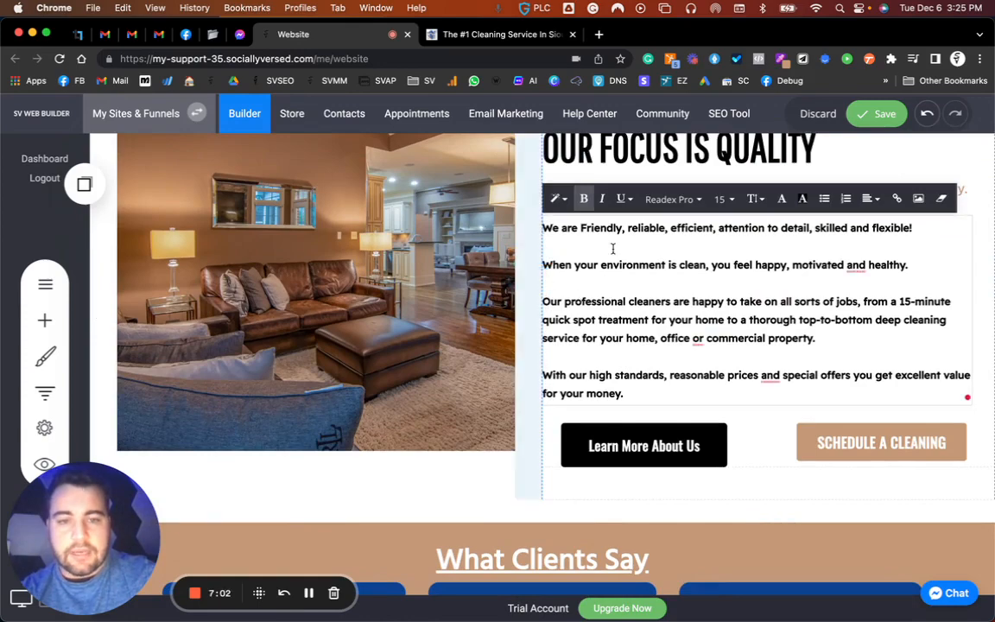
scroll(603, 383, up, 2)
scroll(603, 382, up, 1)
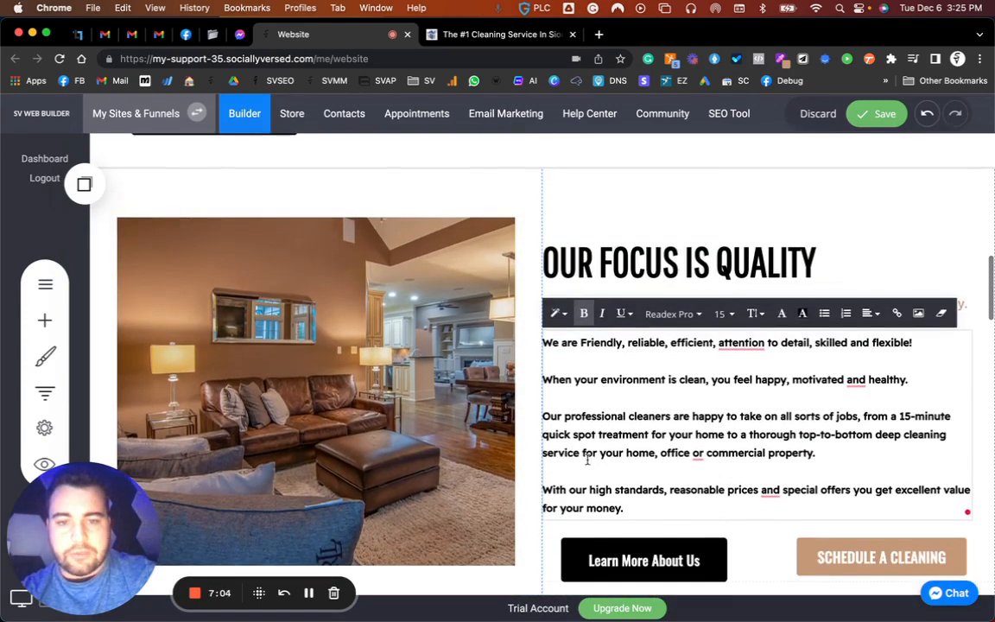
scroll(664, 416, up, 5)
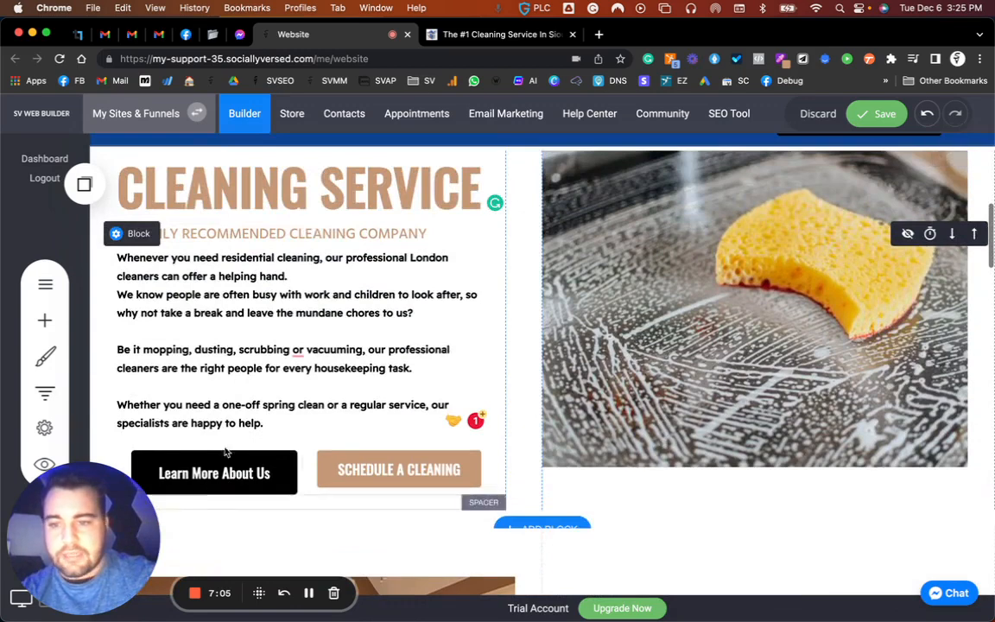
scroll(246, 453, down, 3)
scroll(246, 454, down, 1)
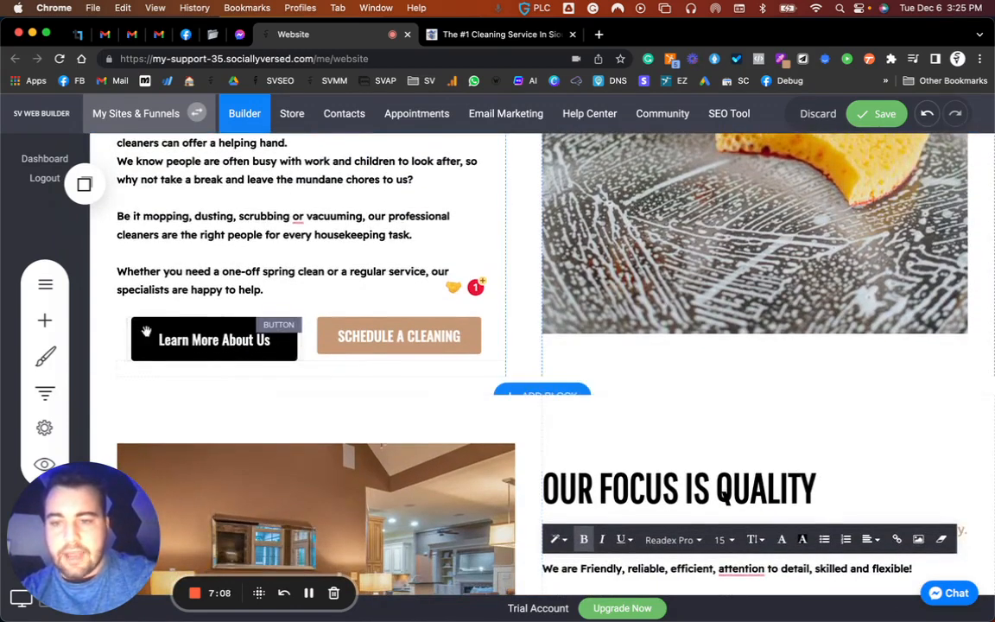
click(171, 341)
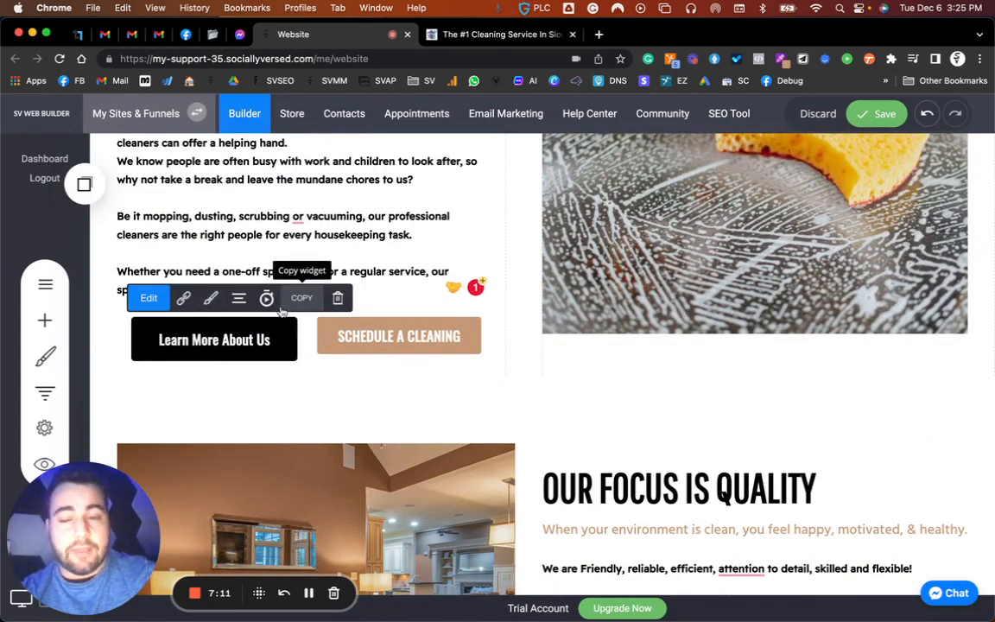
click(210, 299)
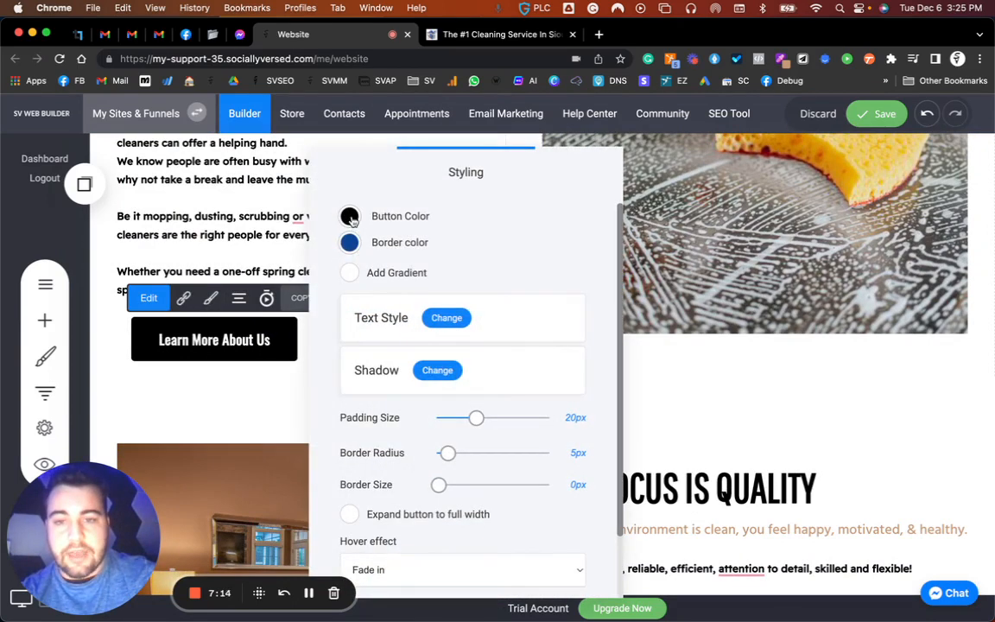
click(350, 217)
click(450, 434)
click(328, 311)
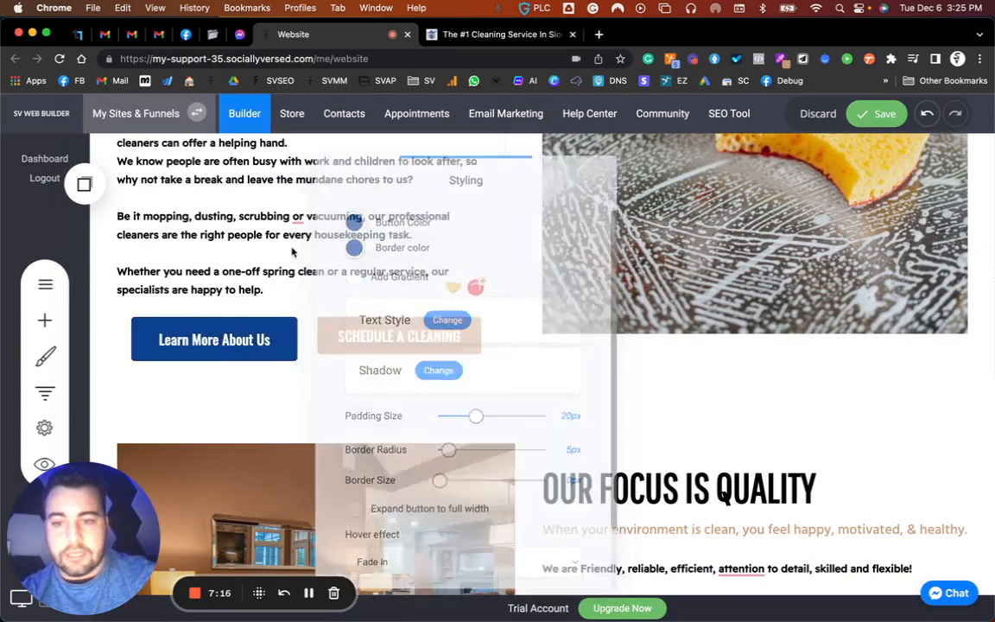
Step: Check the "Learn More About Us" button's padding and set the neighbouring "SCHEDULE A CLEANING" button's padding to 20px to match
click(238, 344)
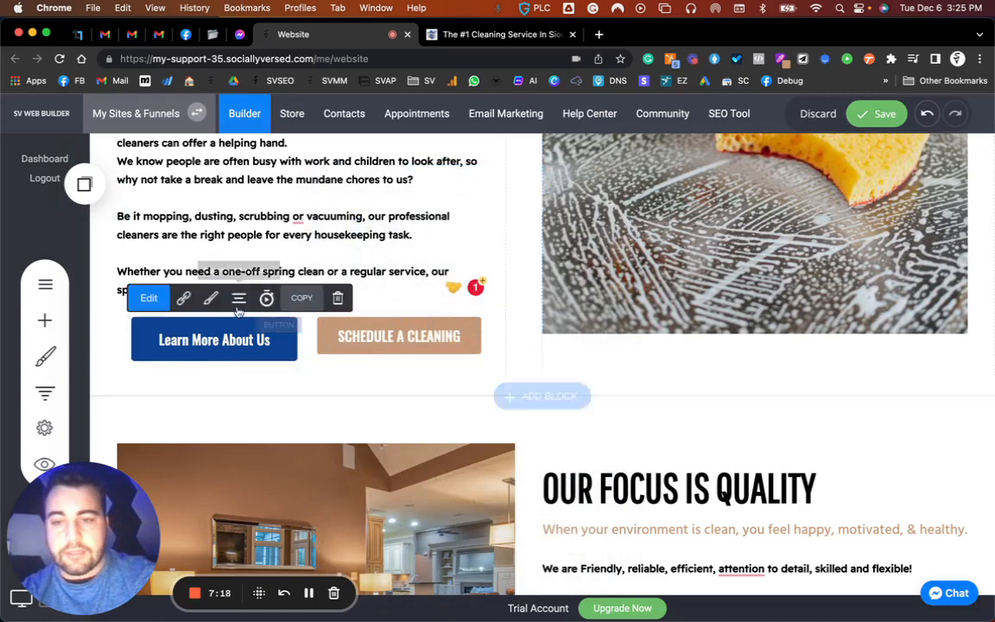
click(210, 298)
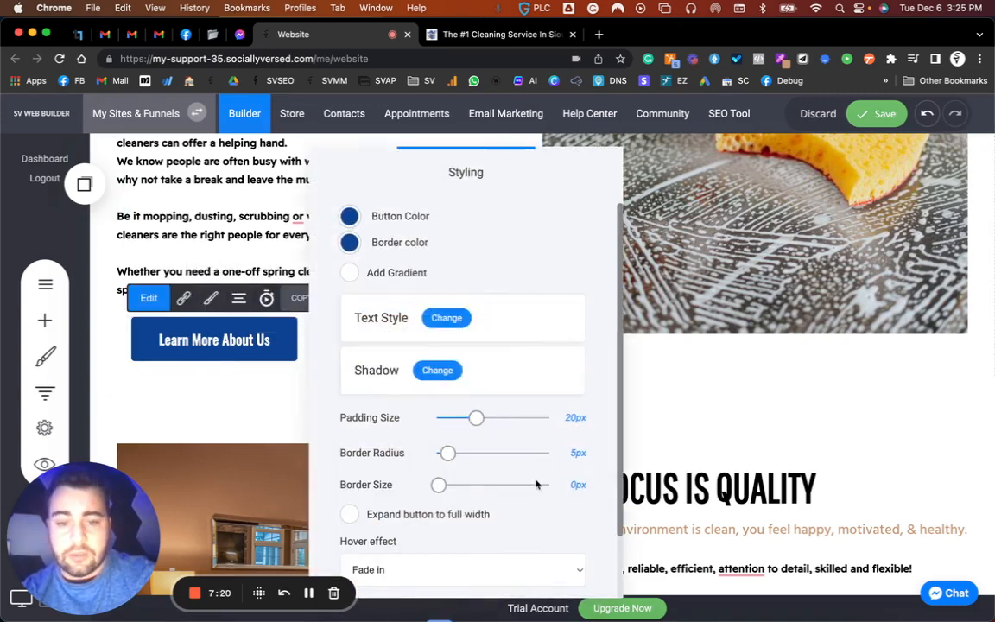
click(244, 332)
click(377, 337)
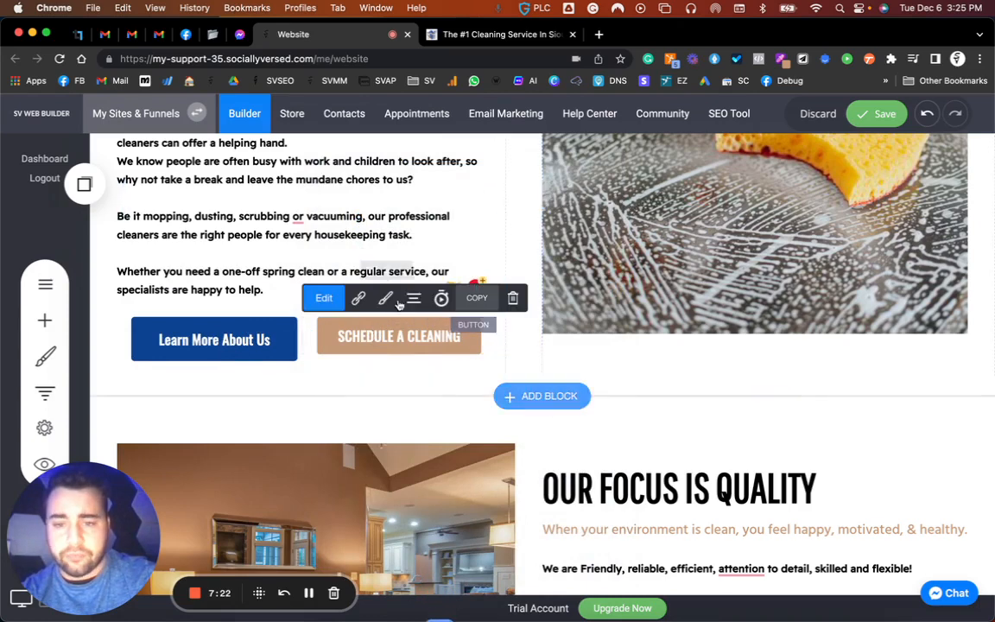
click(386, 299)
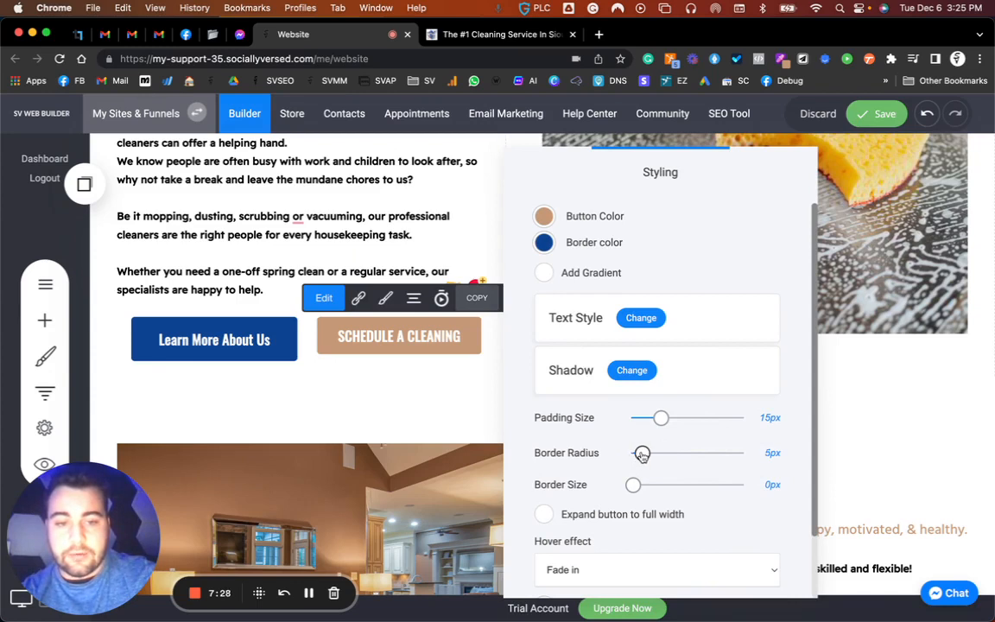
drag(661, 420, 672, 422)
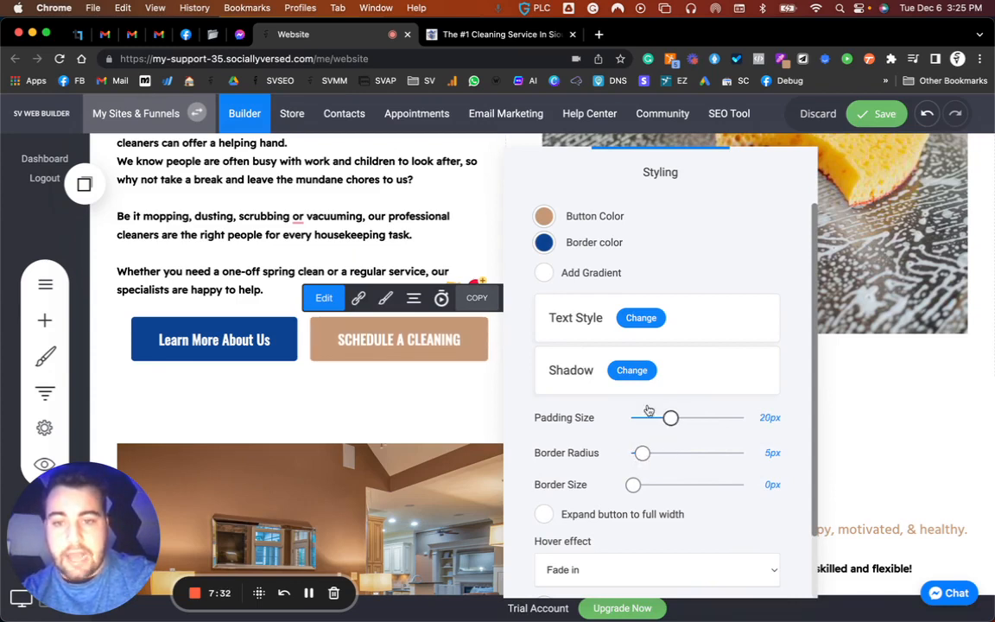
click(373, 349)
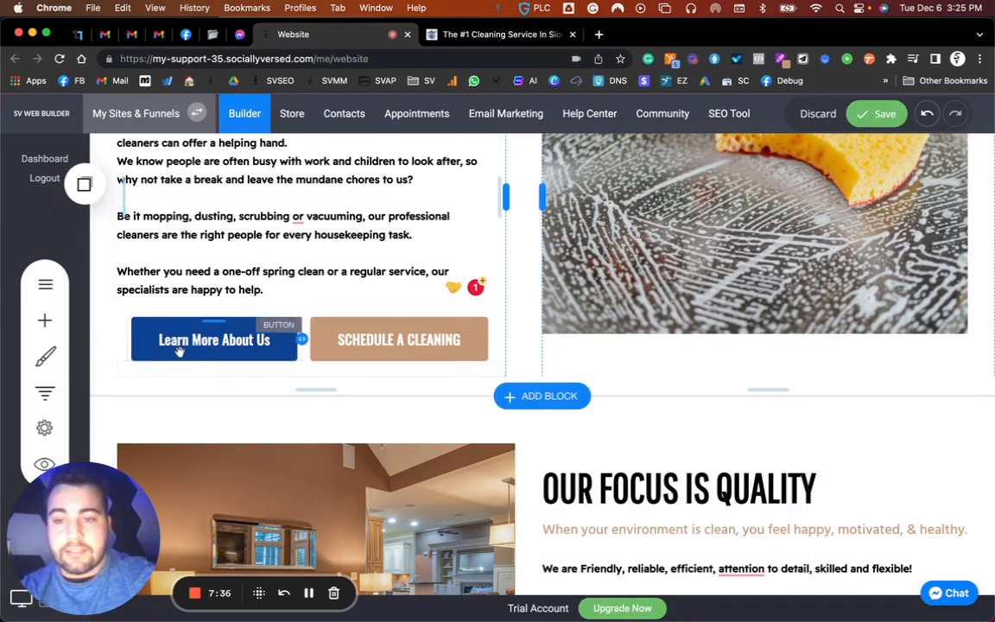
Step: Change the tan button's text in the Cleaning Service block to "Schedule A Cleaning"
click(380, 349)
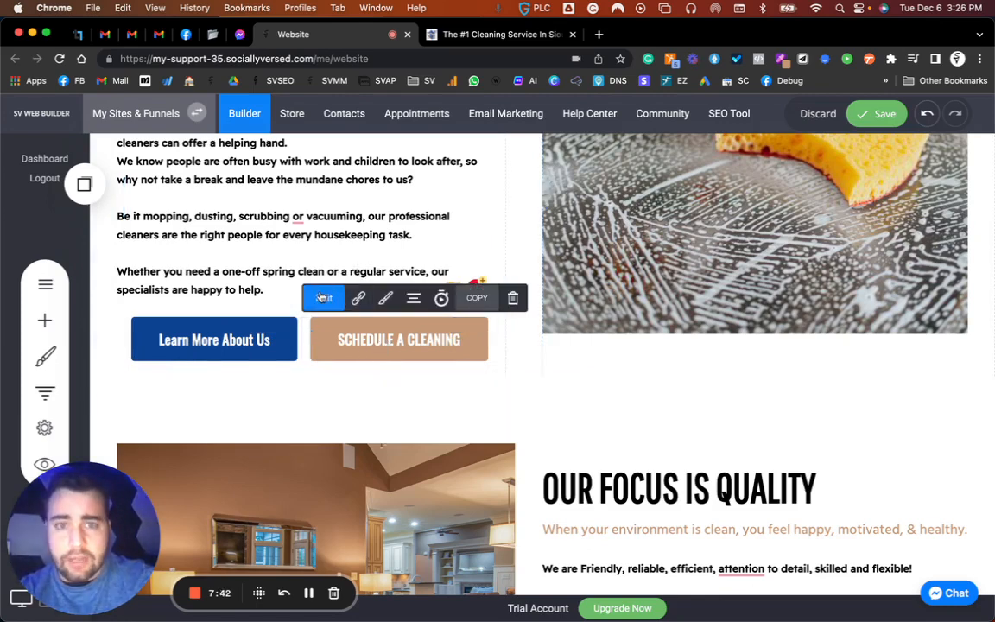
click(323, 299)
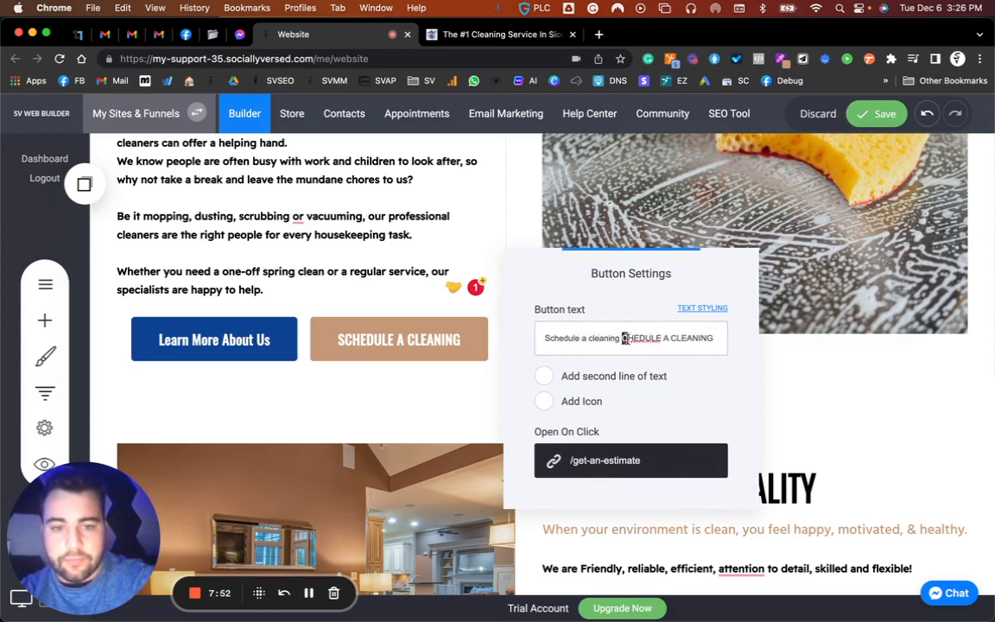
drag(626, 338, 775, 340)
key(BackSpace)
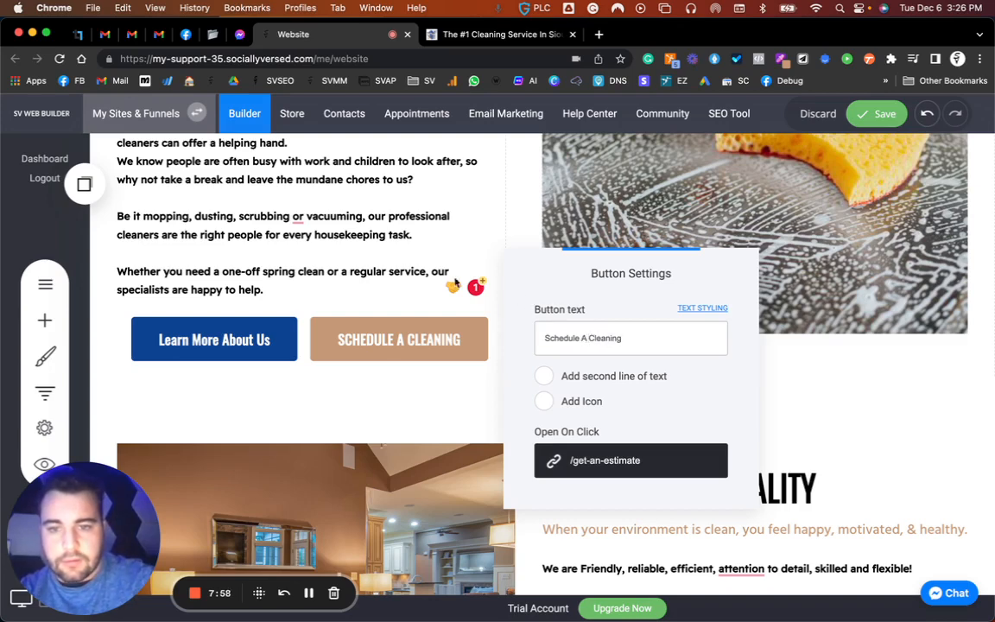
click(409, 241)
Step: Align both the "Learn More About Us" and "Schedule A Cleaning" buttons to the left under the Cleaning Service text
scroll(400, 280, up, 1)
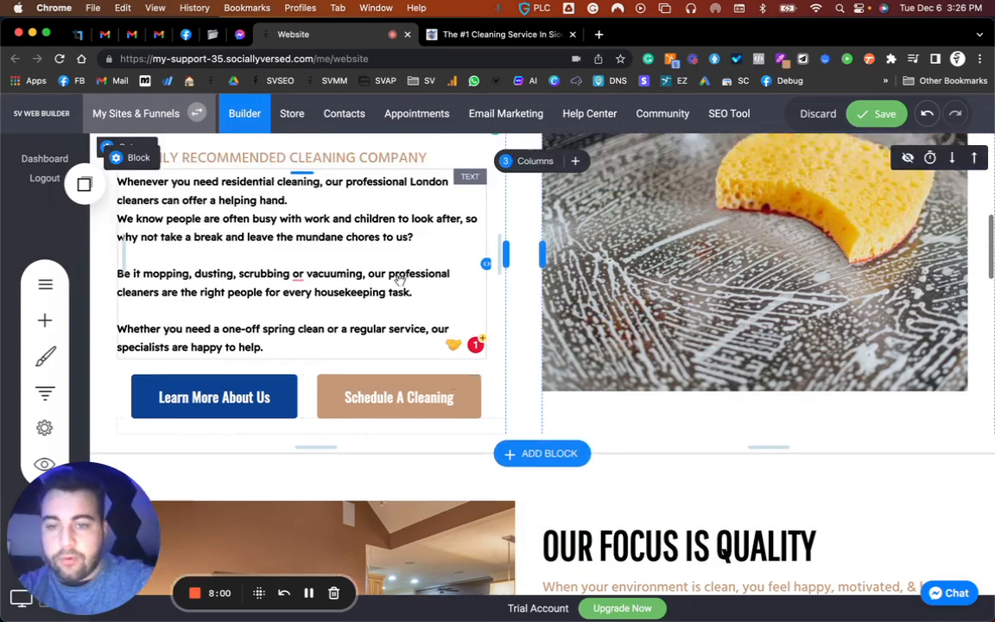
scroll(400, 281, up, 1)
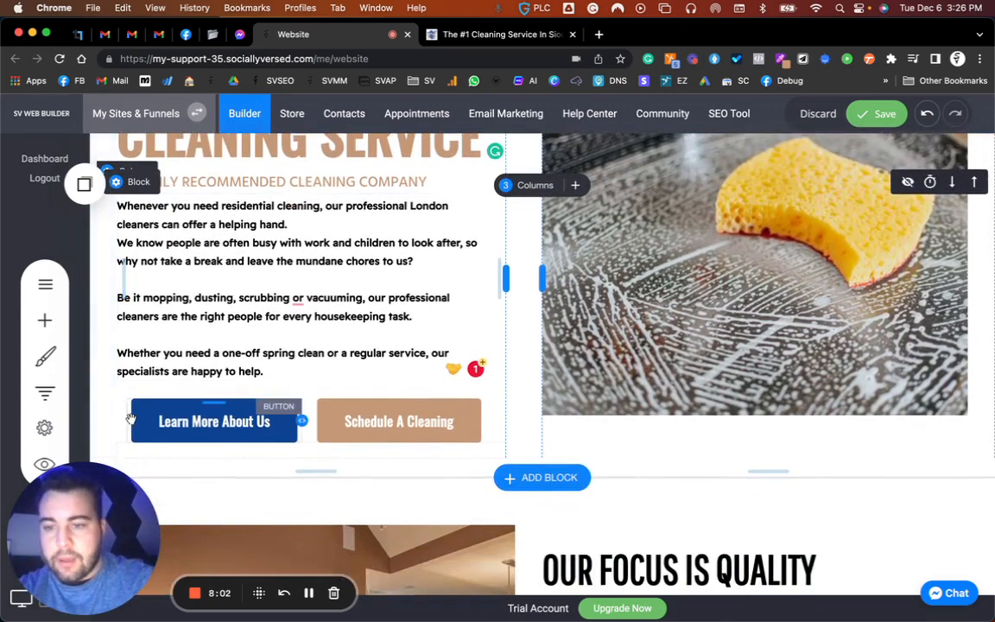
click(161, 419)
click(238, 378)
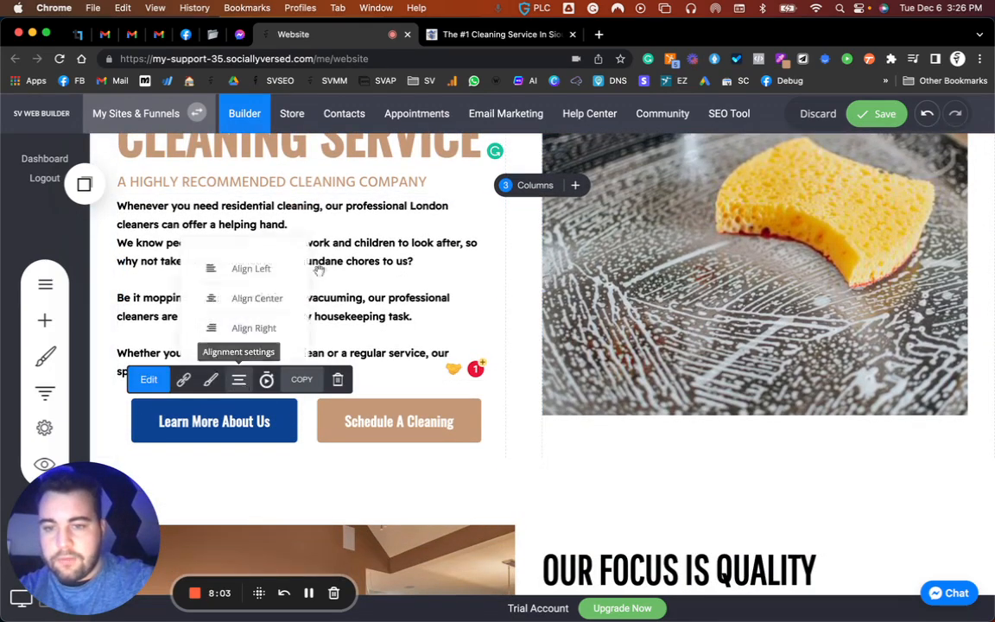
click(263, 270)
click(321, 410)
click(411, 378)
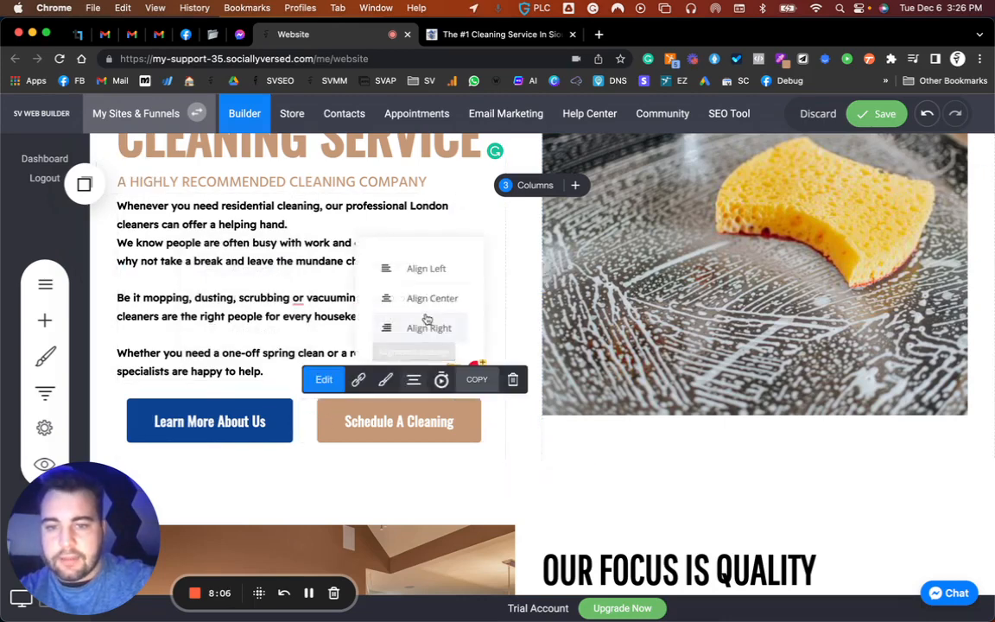
click(418, 272)
click(241, 280)
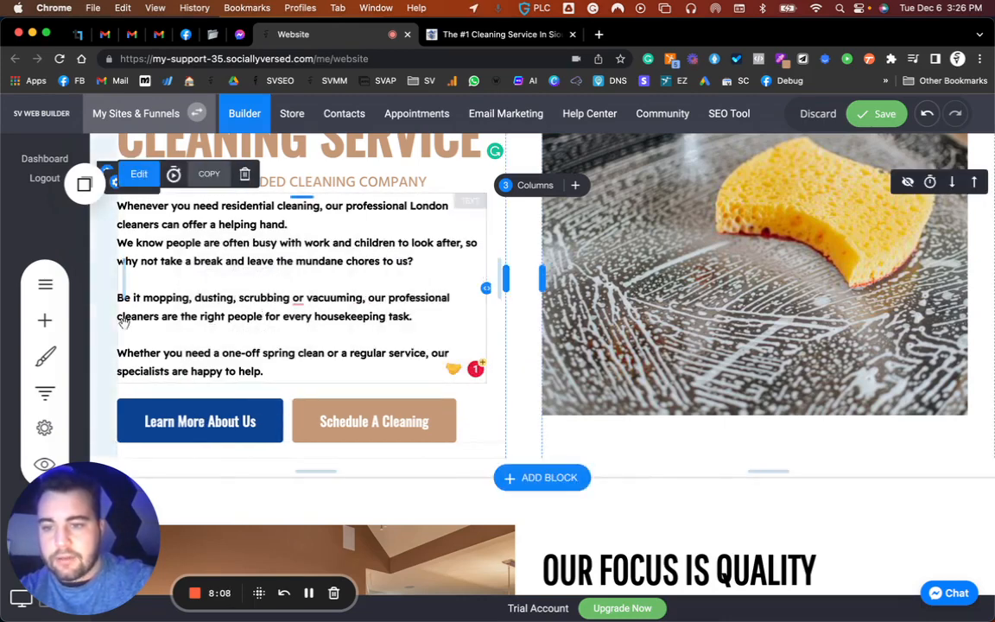
Step: Split the Cleaning Service block into 2 columns and add a small gap between the text and the sponge photo
scroll(121, 363, down, 1)
scroll(121, 337, up, 3)
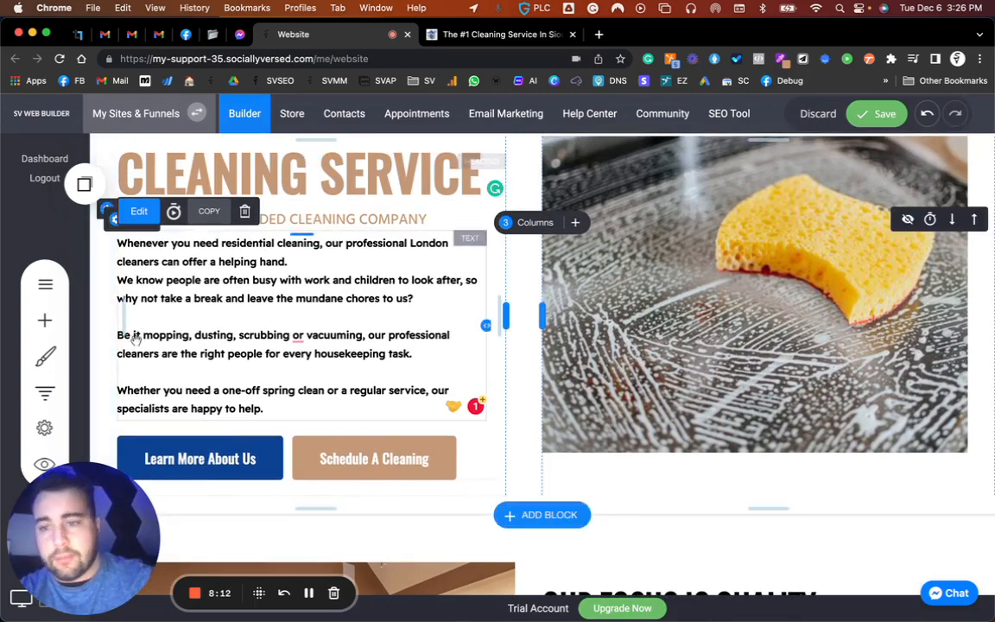
scroll(139, 349, down, 3)
scroll(130, 293, up, 2)
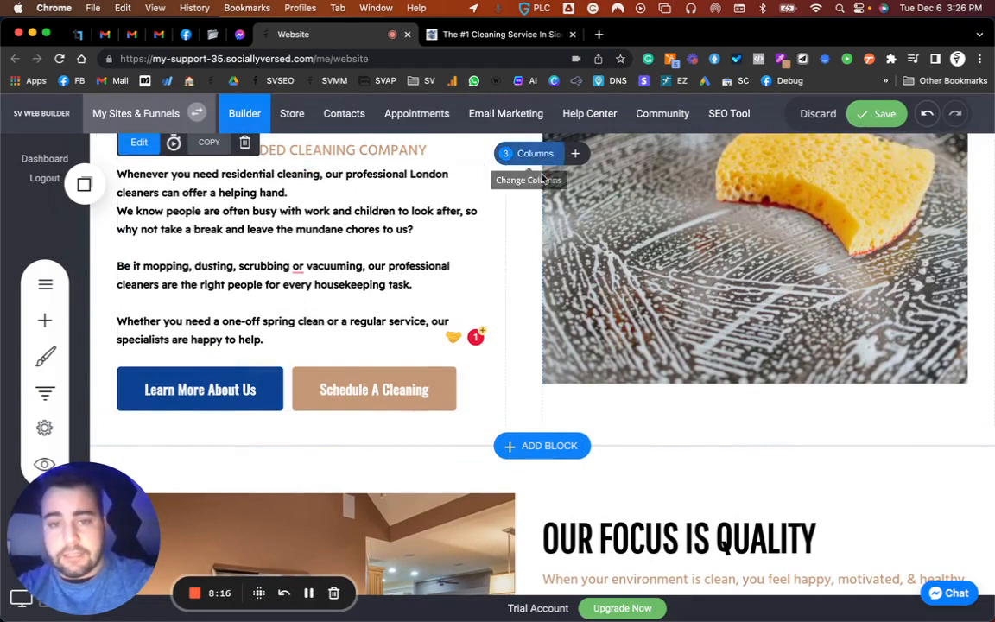
scroll(527, 251, up, 3)
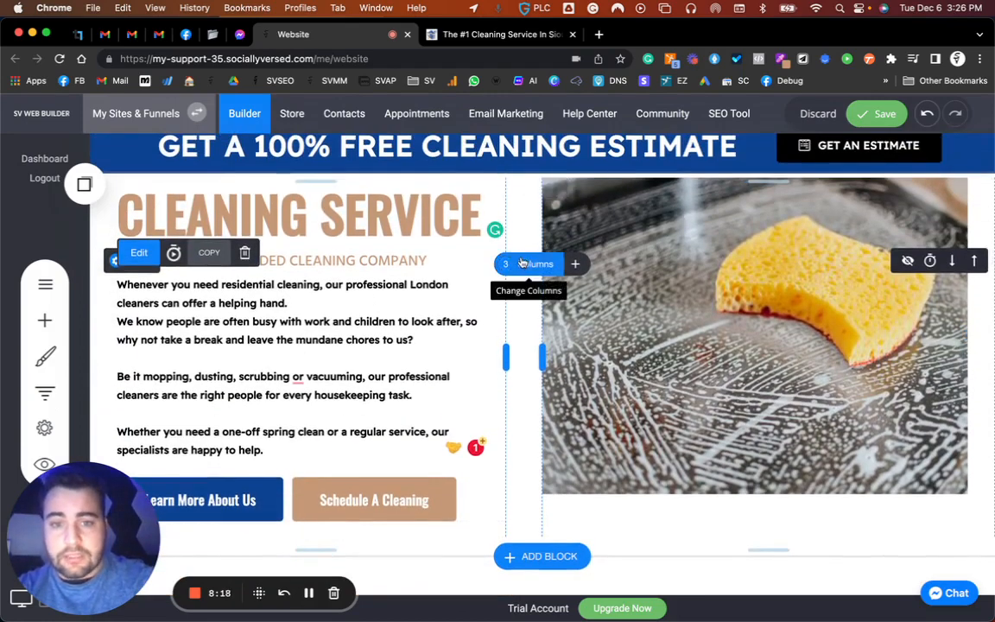
click(529, 263)
click(552, 330)
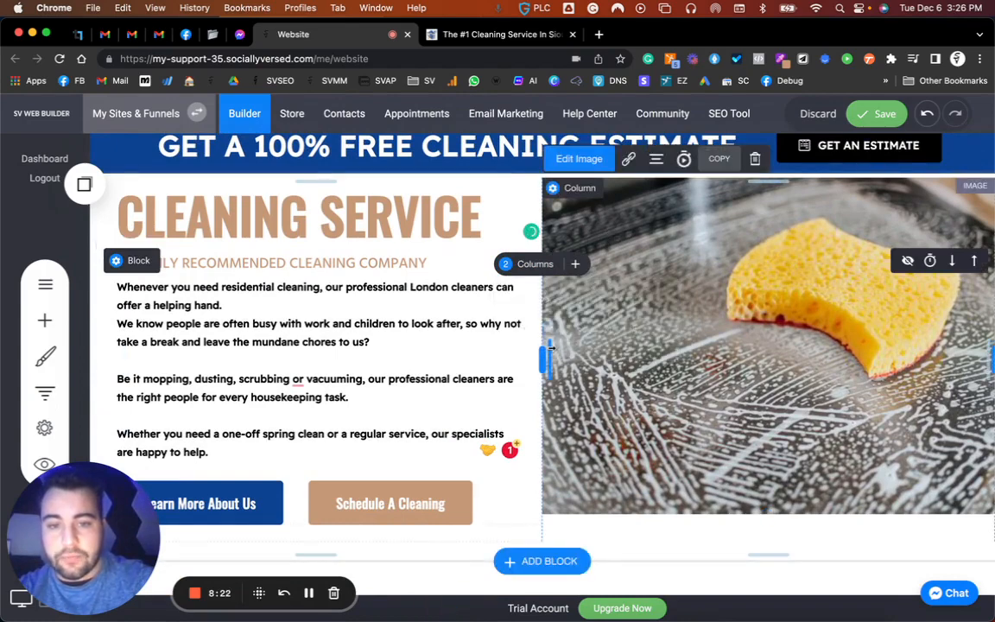
drag(551, 346, 565, 350)
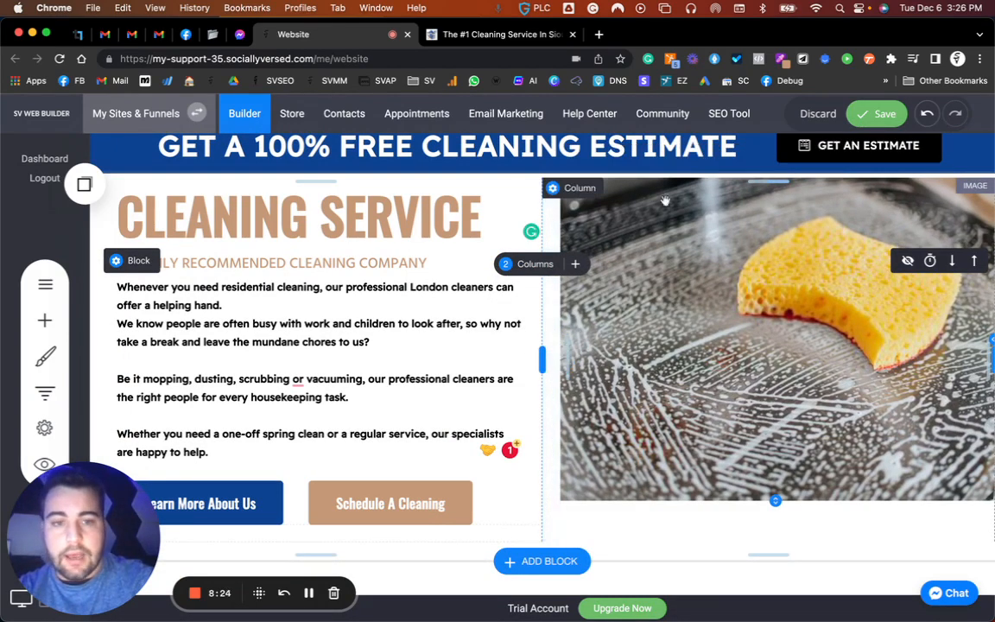
Step: Set the "Our Focus Is Quality" block's container width to Boxed
scroll(757, 315, down, 10)
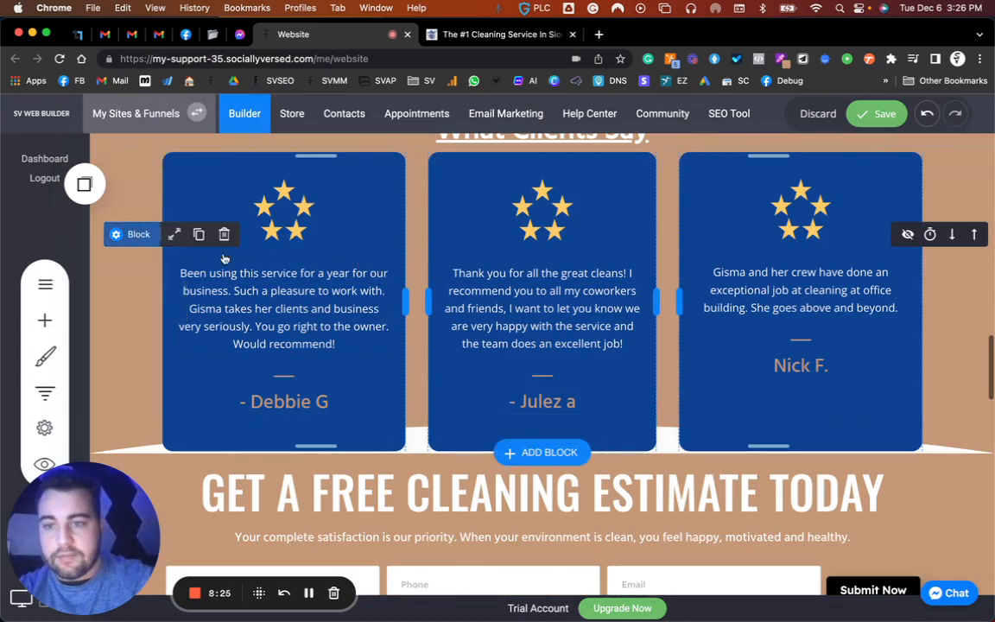
scroll(224, 256, up, 3)
scroll(224, 256, up, 4)
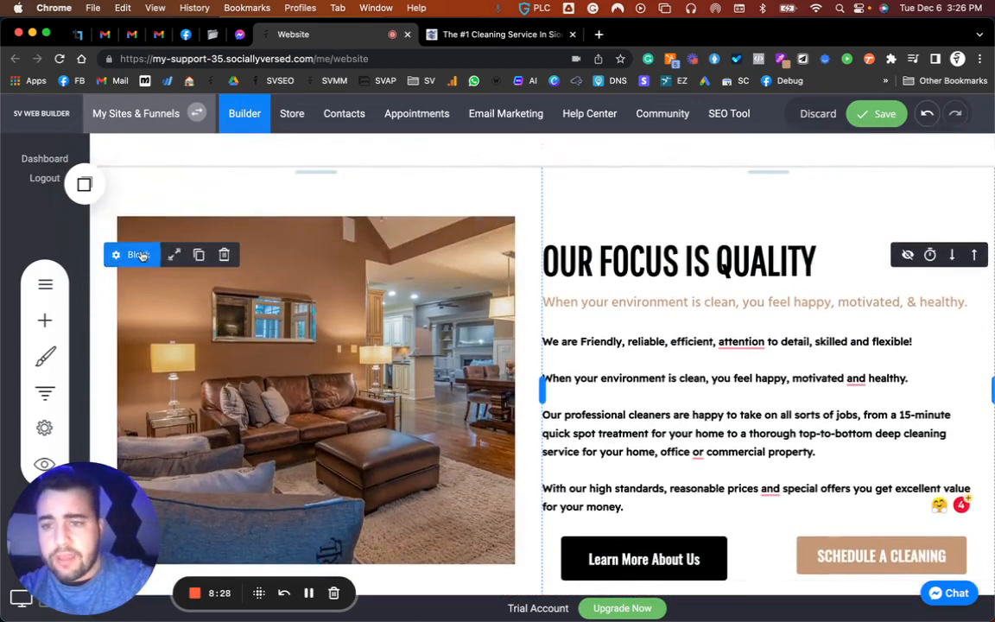
click(174, 255)
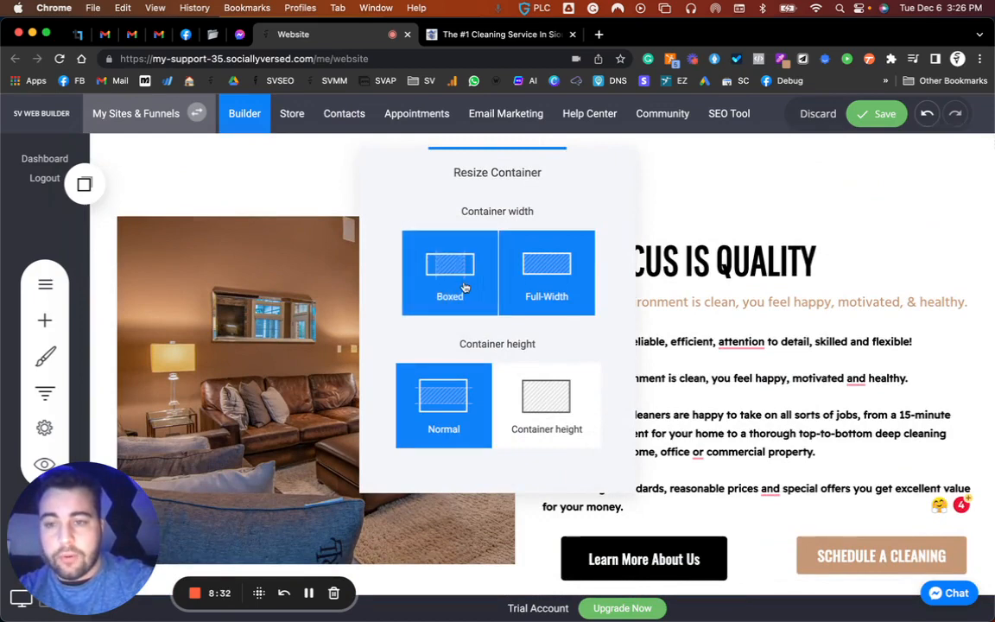
click(465, 287)
click(223, 148)
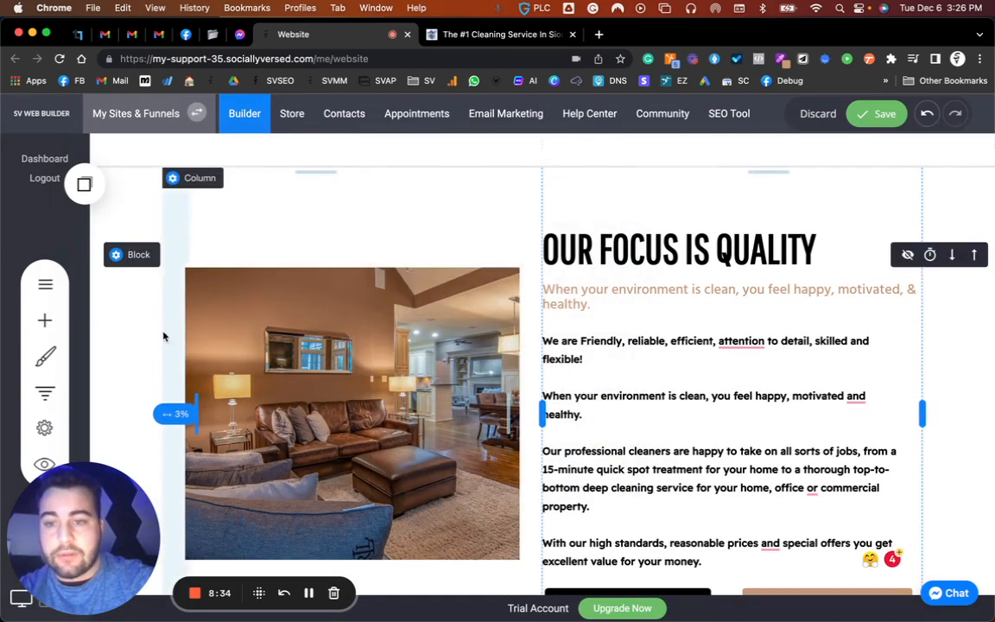
Step: Remove the left spacing beside the living-room photo and set the "Our Focus Is Quality" block's container width to Full-Width
drag(175, 331, 134, 331)
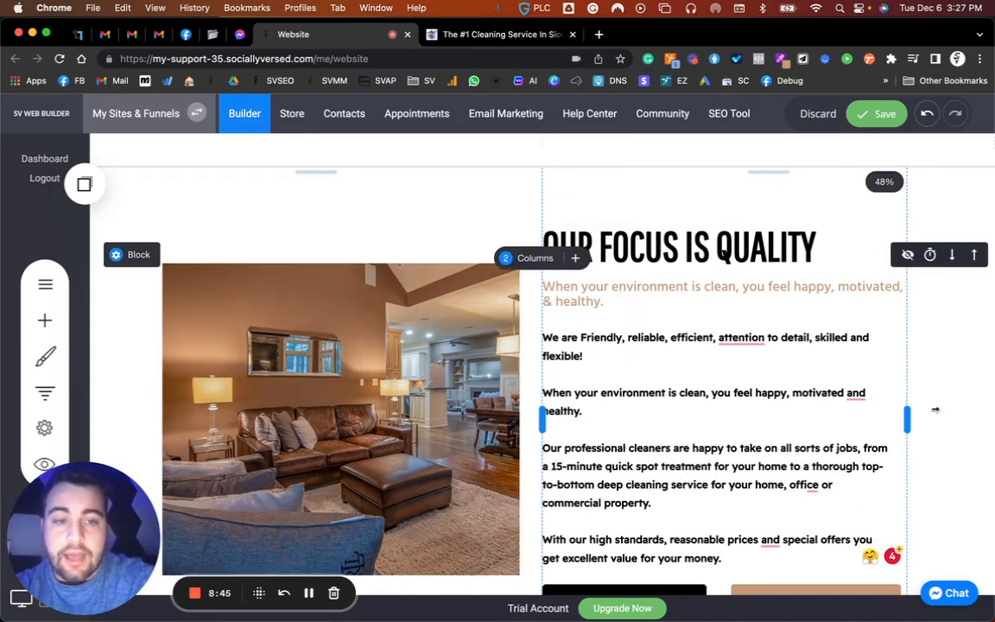
scroll(617, 357, up, 5)
scroll(617, 357, down, 5)
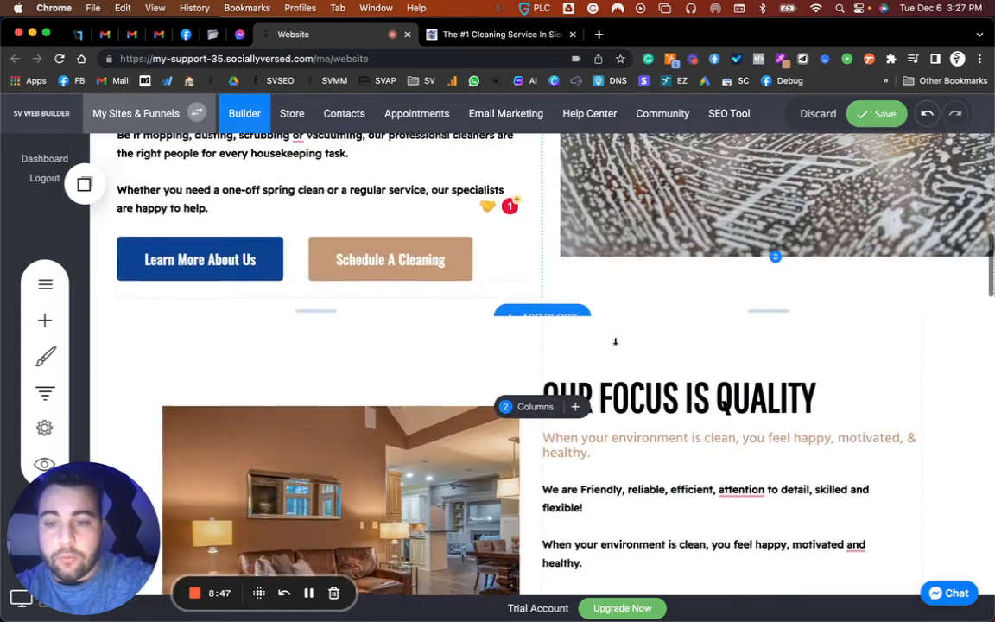
click(143, 367)
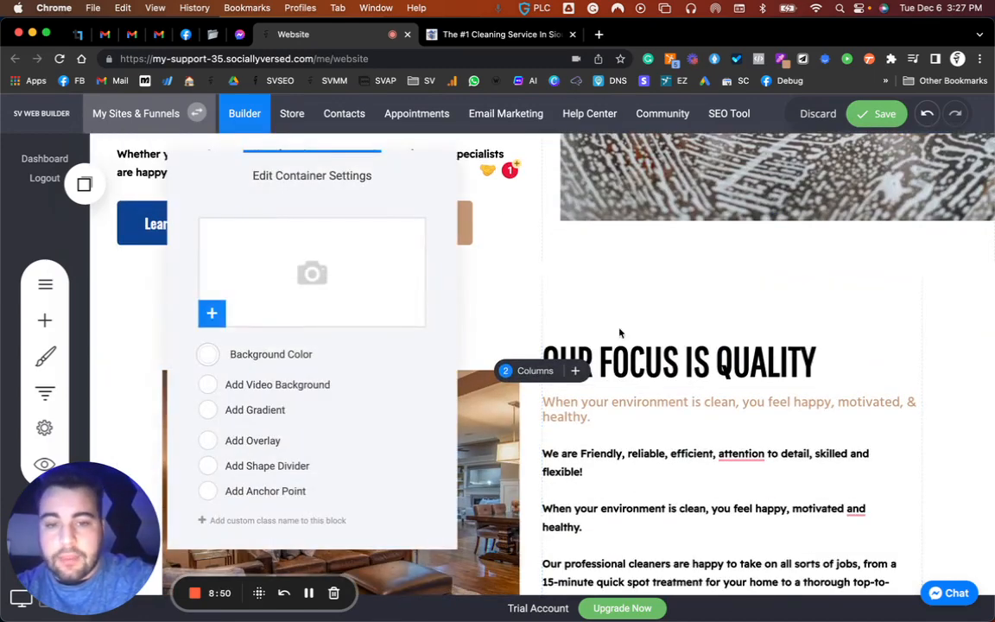
click(140, 342)
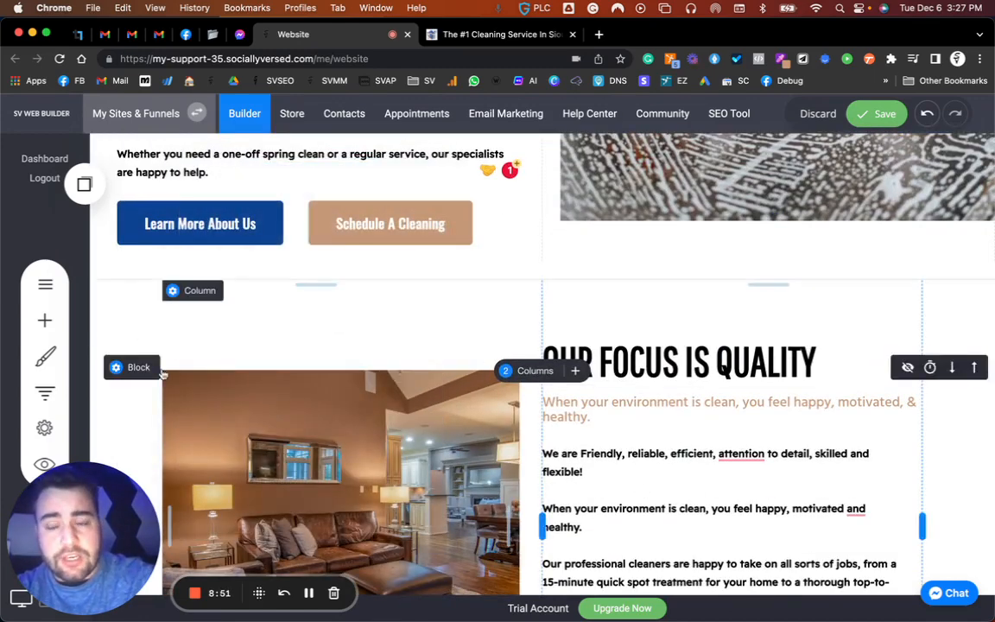
click(173, 366)
click(519, 285)
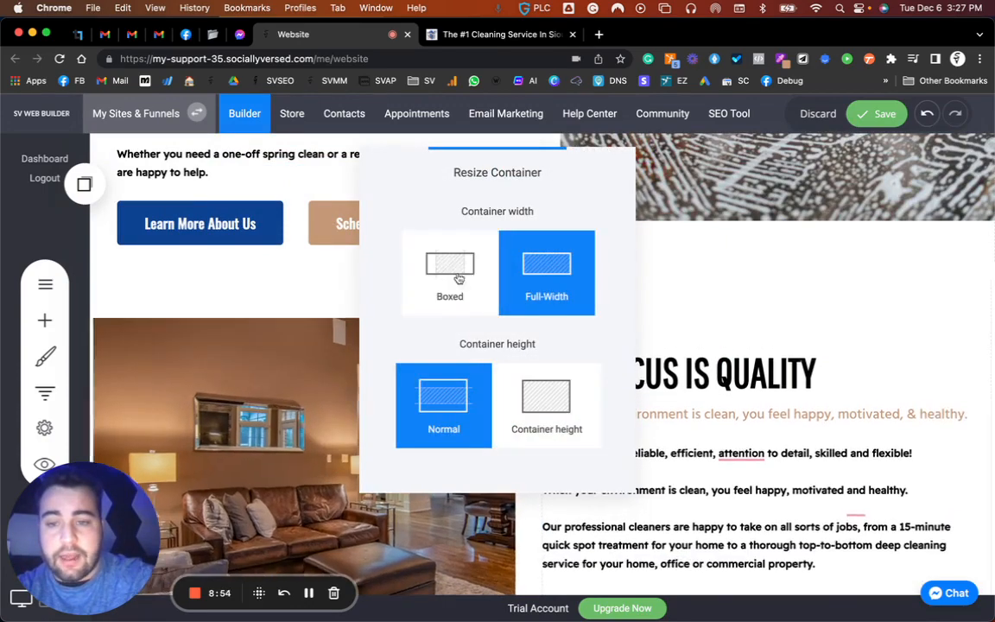
Step: Add a 4% gap on the right side of the sponge photo's column in the Cleaning Service block
scroll(314, 295, up, 5)
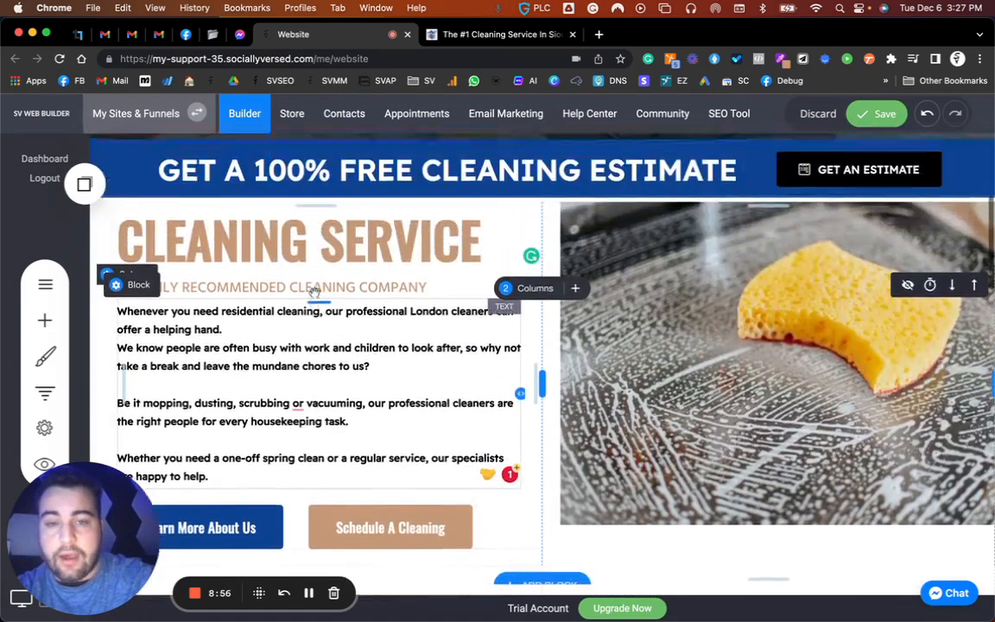
scroll(654, 477, down, 2)
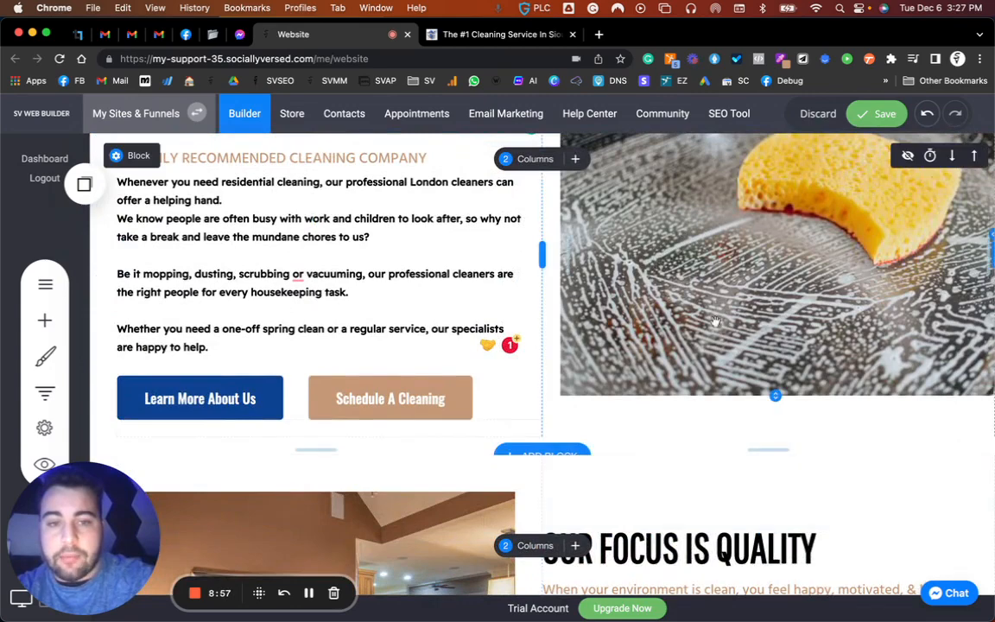
scroll(726, 294, up, 3)
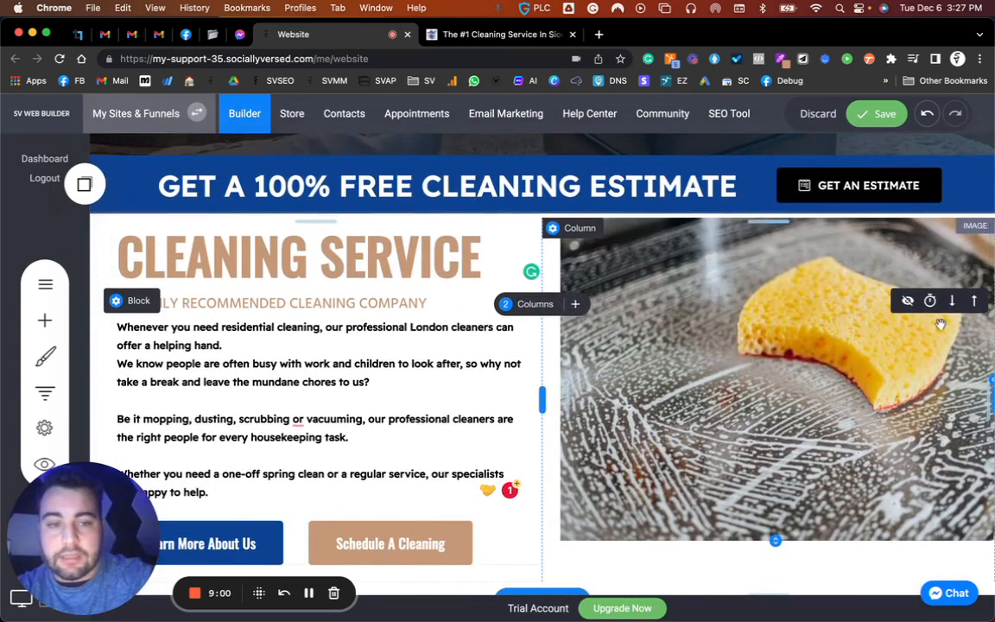
drag(986, 389, 950, 386)
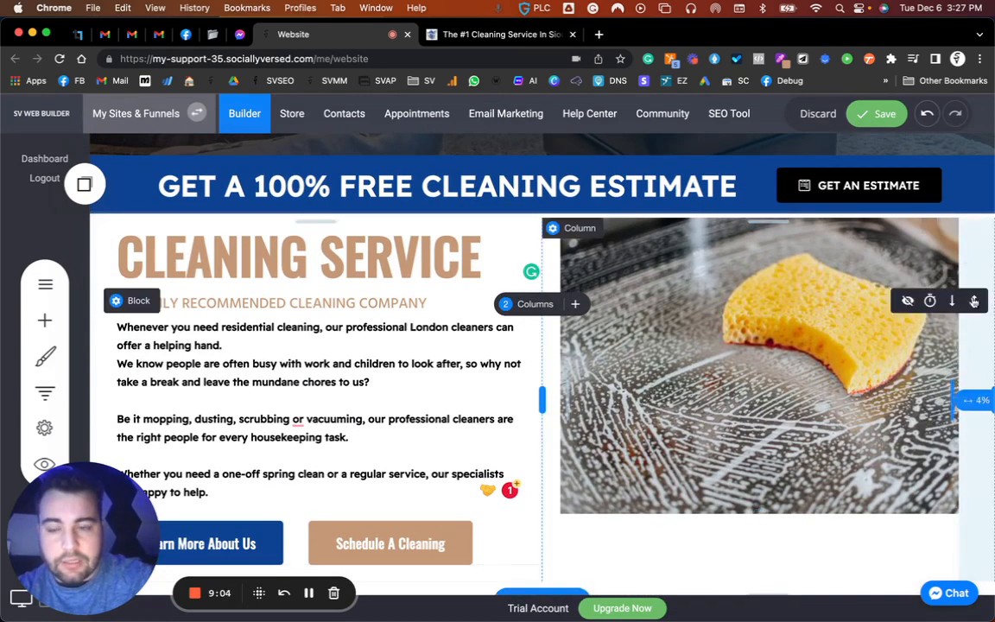
Step: Make the sponge photo taller and increase the spacing above the Cleaning Service block's content
drag(757, 509, 748, 571)
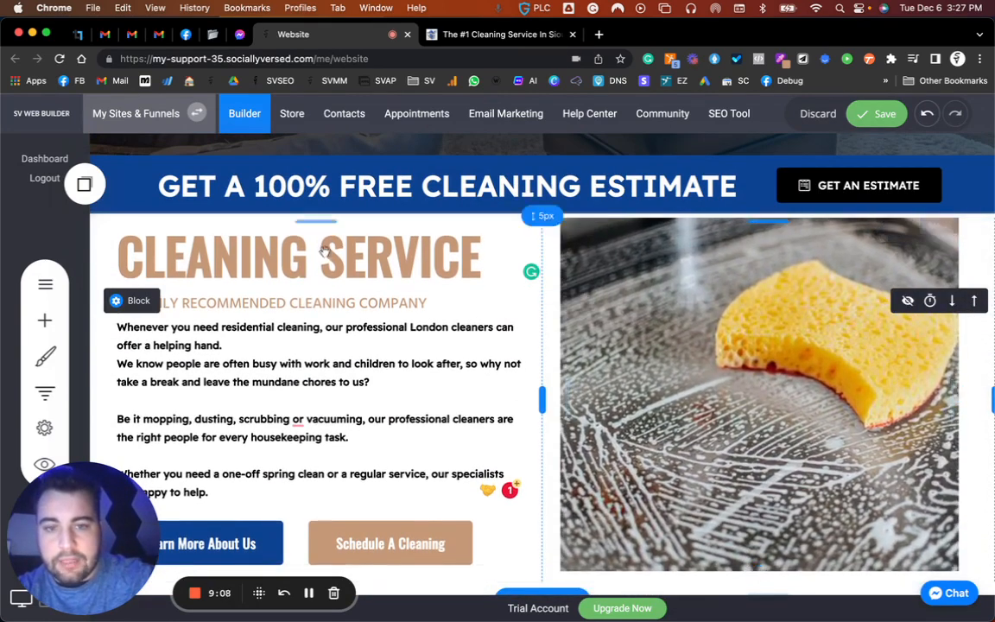
drag(670, 220, 667, 247)
Step: Change the "A Highly Recommended Cleaning Company" tagline's text color to the global blue
click(449, 333)
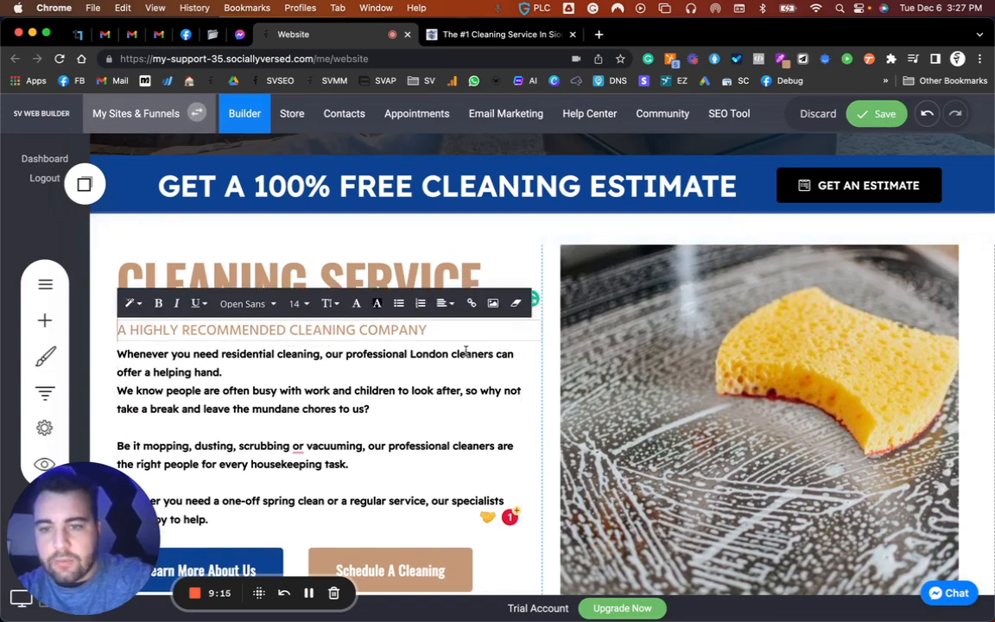
drag(448, 330, 113, 335)
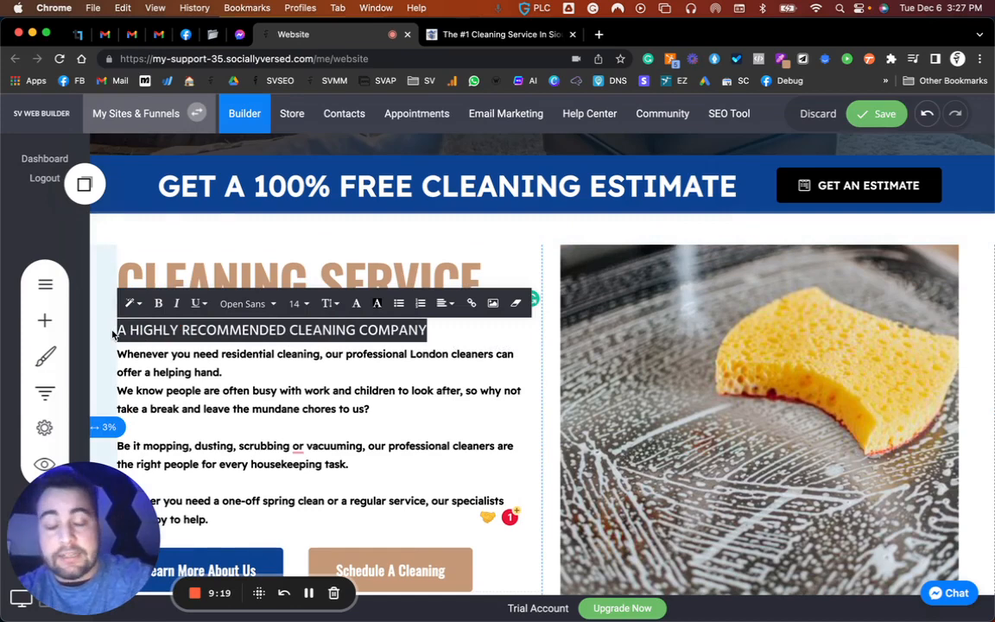
click(356, 303)
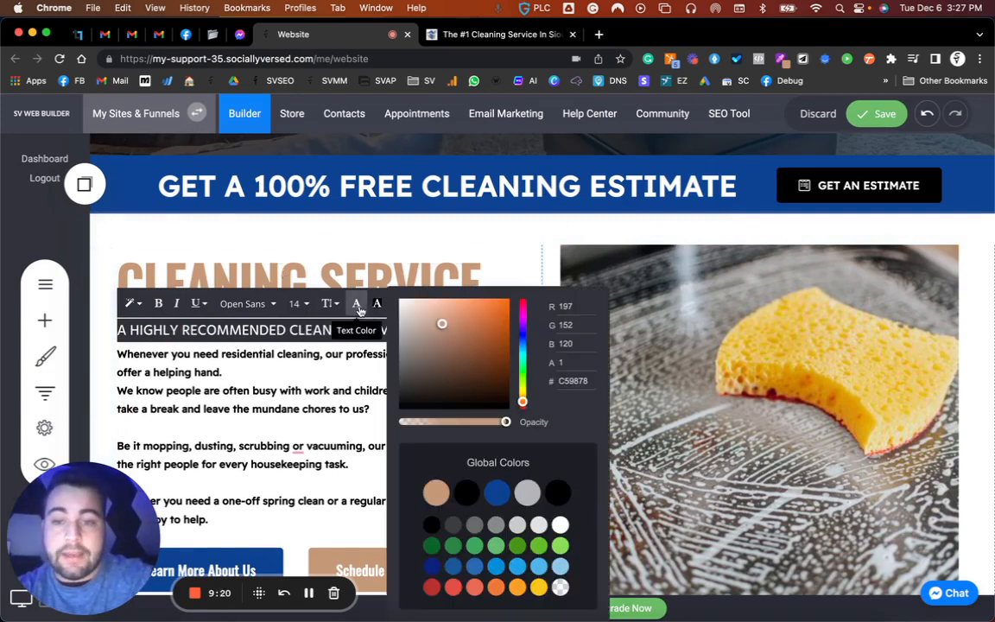
click(497, 492)
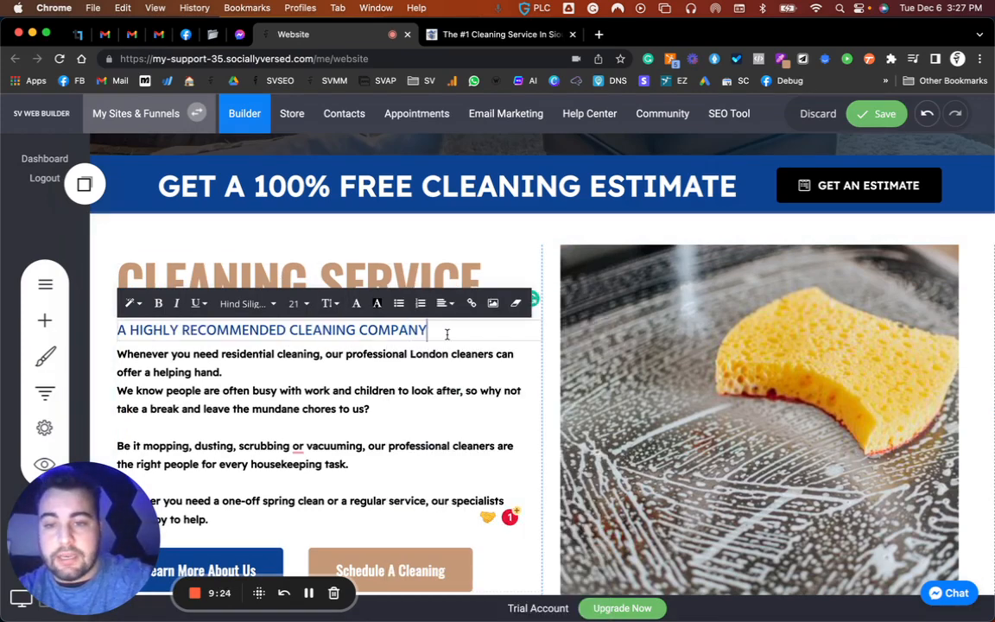
click(447, 422)
Step: Condense the Cleaning Service text into two paragraphs by joining "We know people" and "Whether you need" to the sentences before them
scroll(446, 426, down, 2)
scroll(445, 425, down, 2)
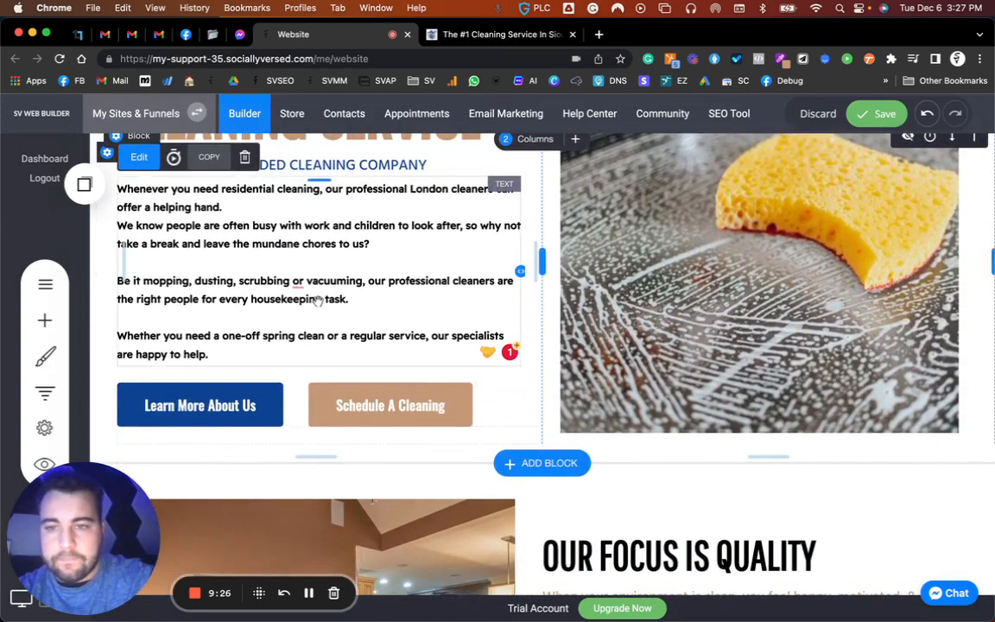
scroll(232, 251, up, 1)
click(221, 247)
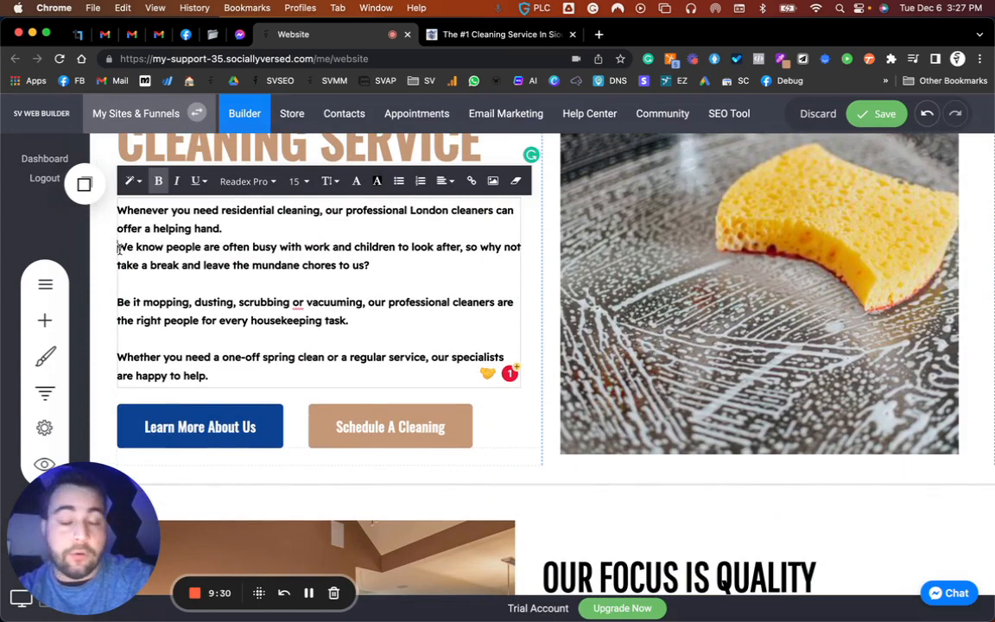
click(118, 248)
key(BackSpace)
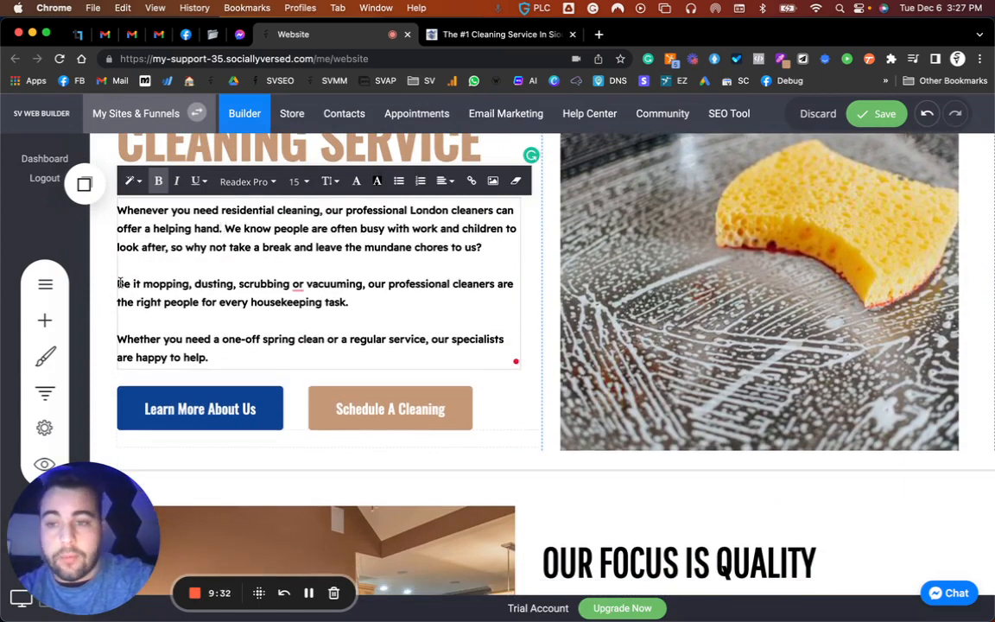
click(116, 338)
key(BackSpace)
key(BackSpace)
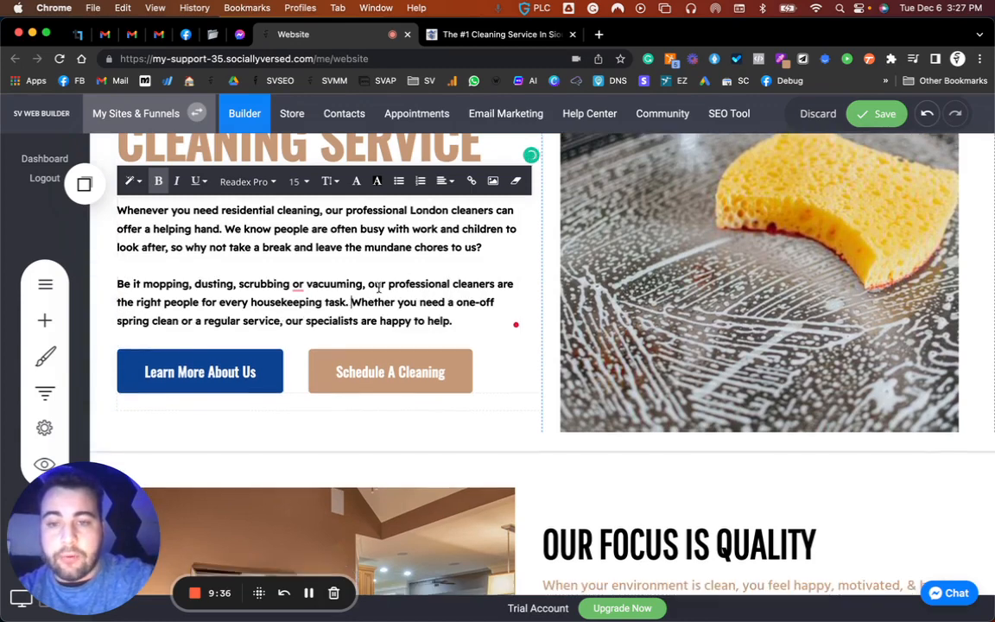
click(608, 329)
Step: Merge all the body sentences under "Our Focus Is Quality" into one continuous paragraph without line breaks
scroll(628, 457, down, 5)
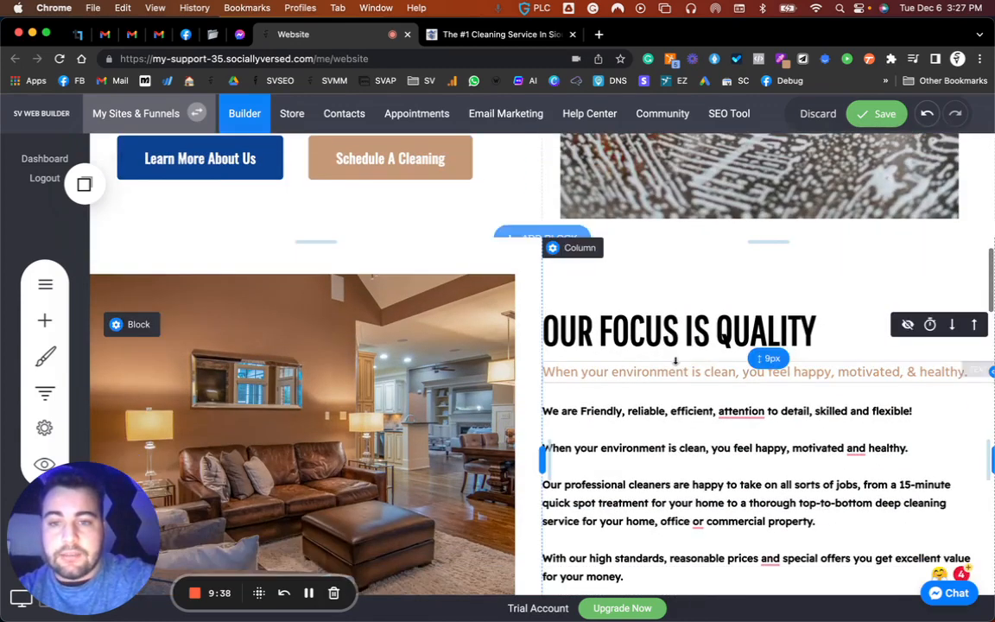
mouse_move(622, 458)
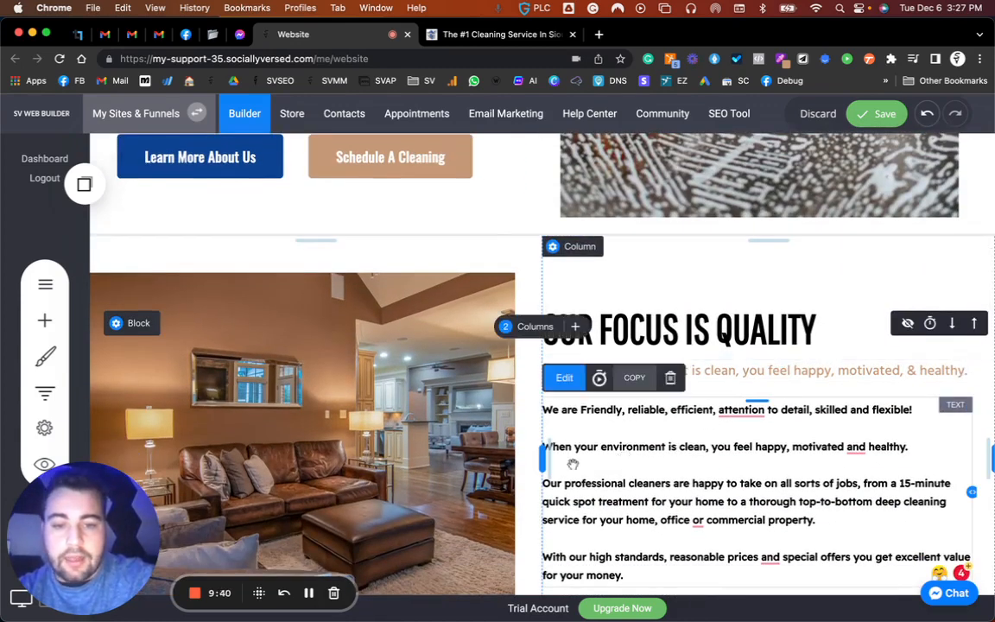
click(552, 484)
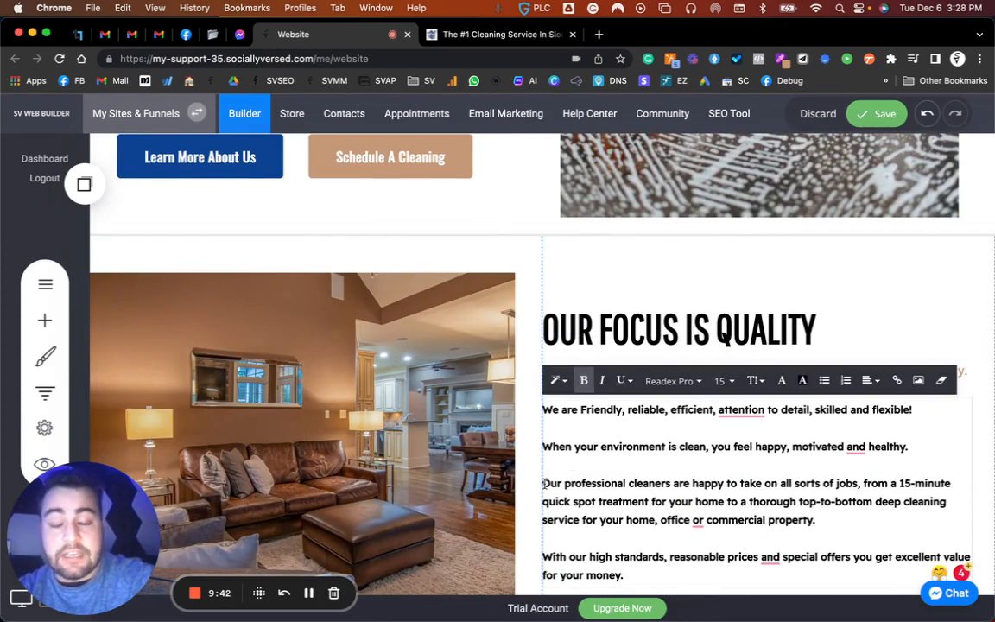
key(BackSpace)
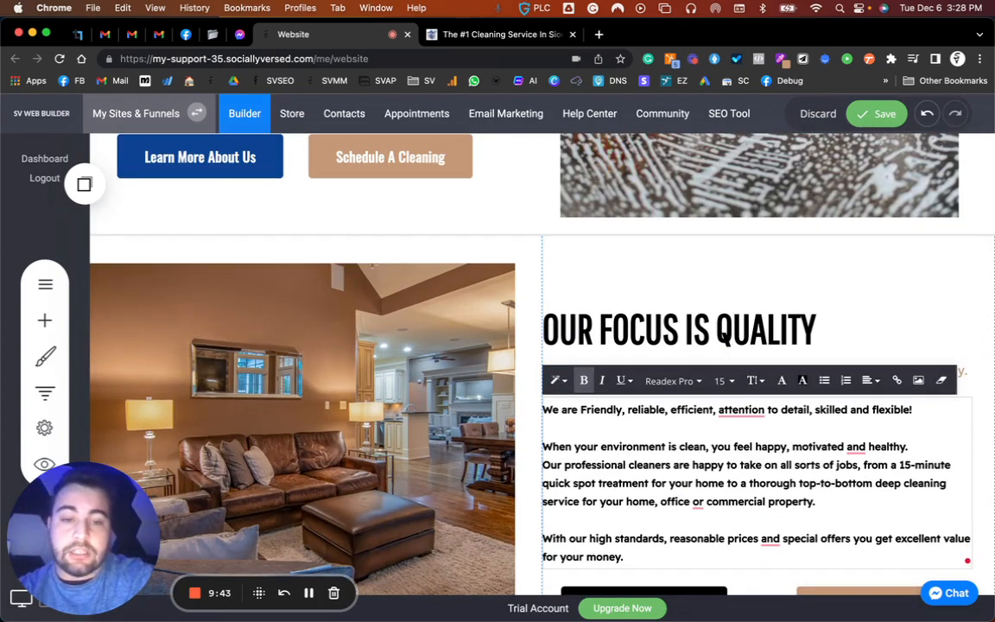
key(BackSpace)
key(BackSpace)
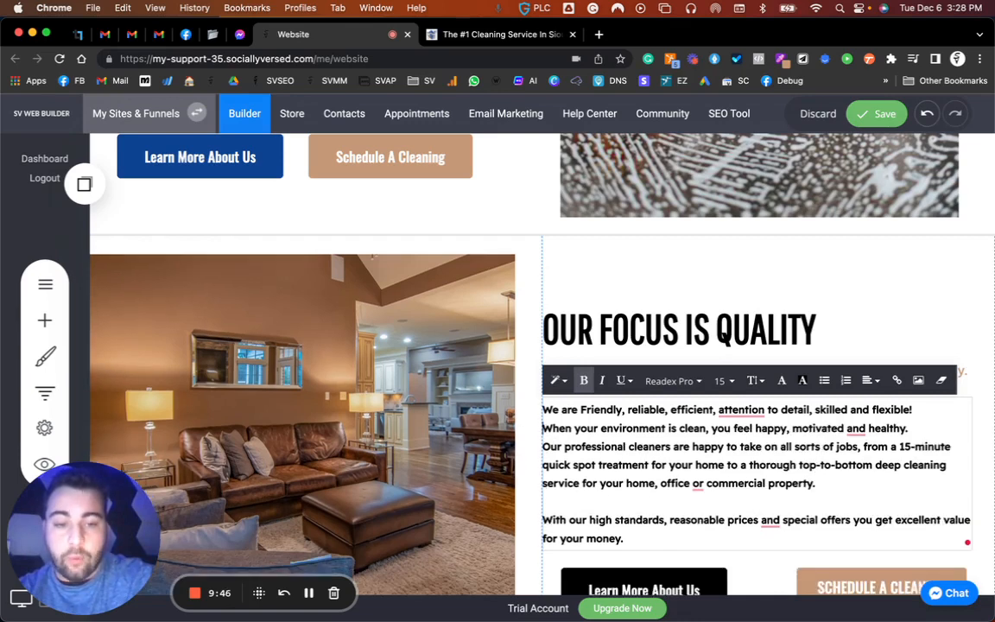
click(544, 446)
key(BackSpace)
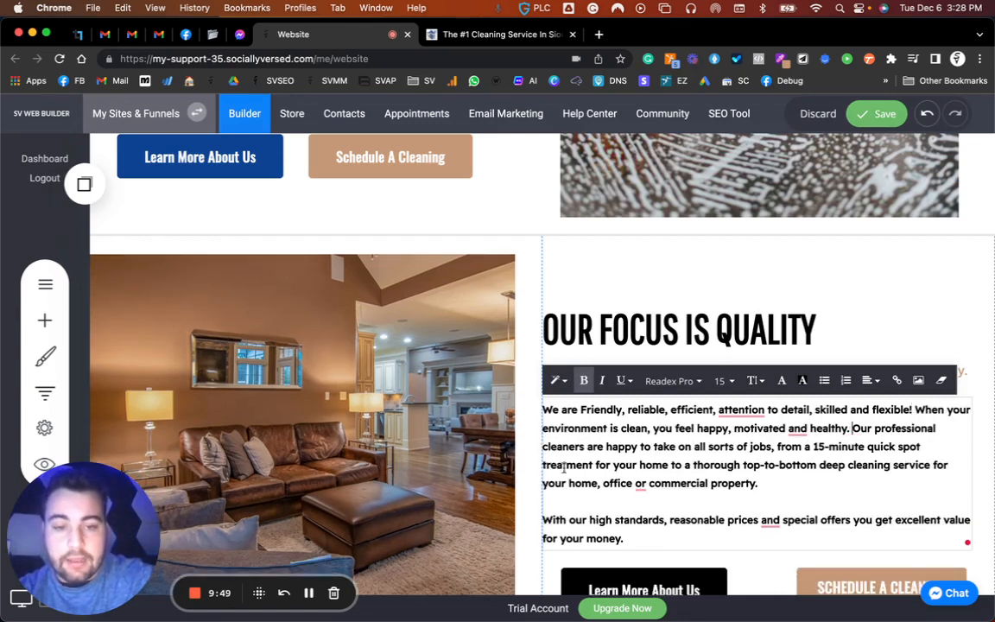
click(544, 519)
key(BackSpace)
key(BackSpace)
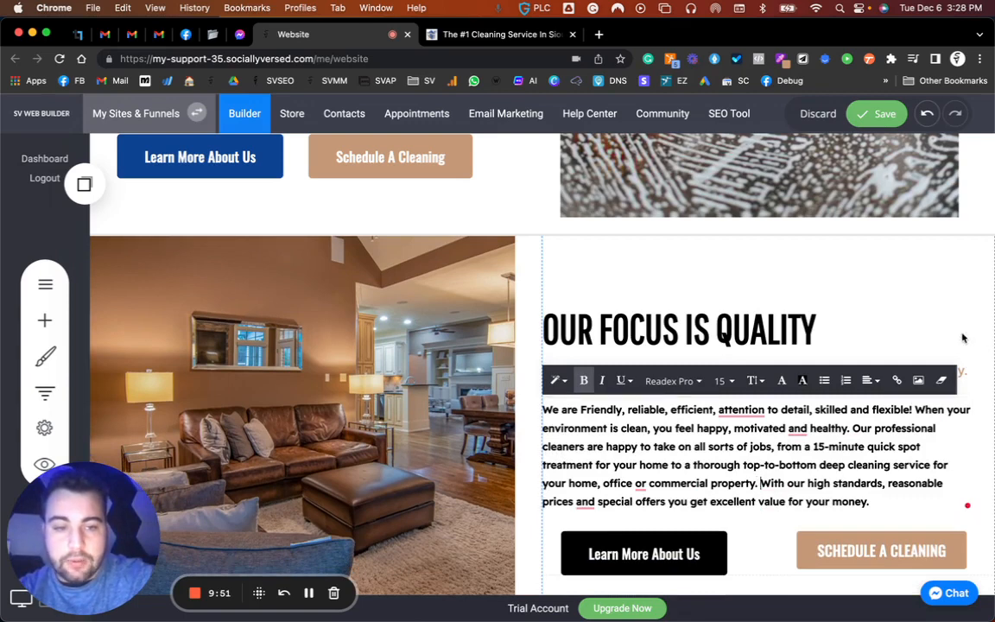
Step: Change the "When your environment is clean" subtitle's text color to the global blue
click(880, 372)
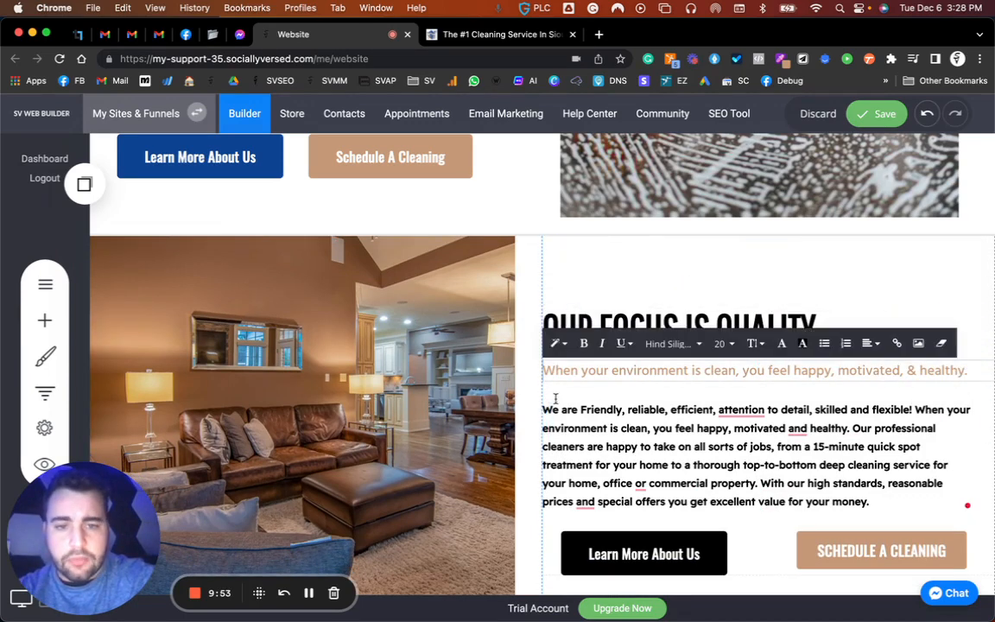
drag(549, 372, 975, 370)
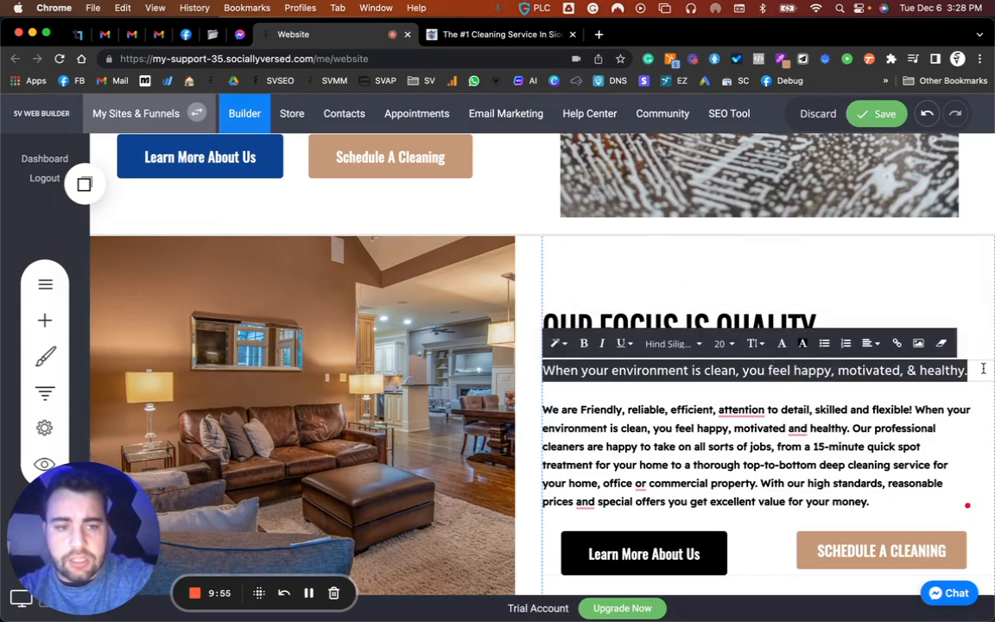
click(786, 345)
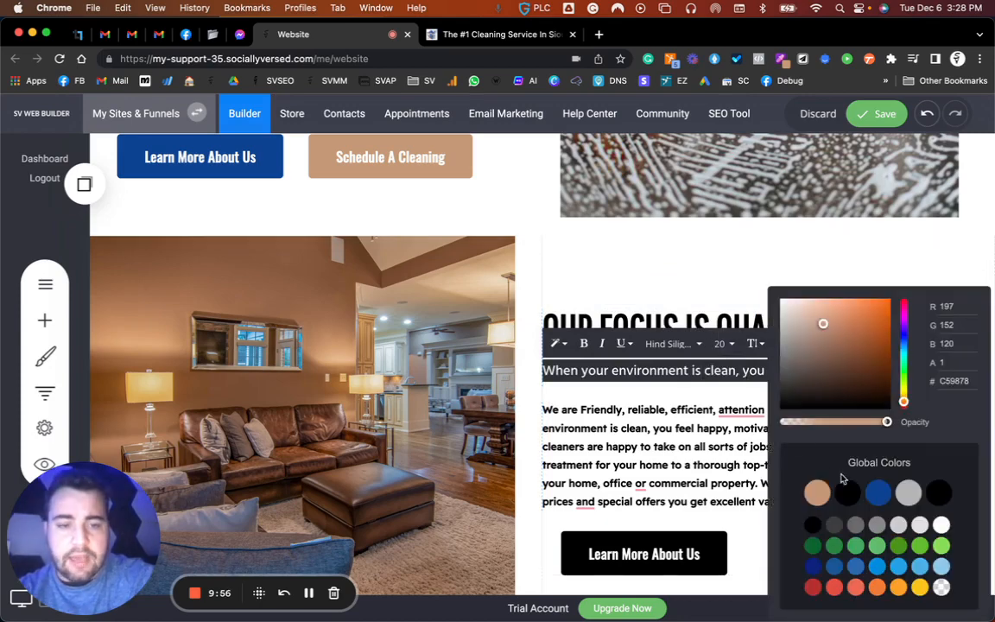
click(878, 493)
click(460, 380)
Step: Set the "When your environment is clean" subtitle to the Pathway font at size 22
scroll(460, 380, up, 4)
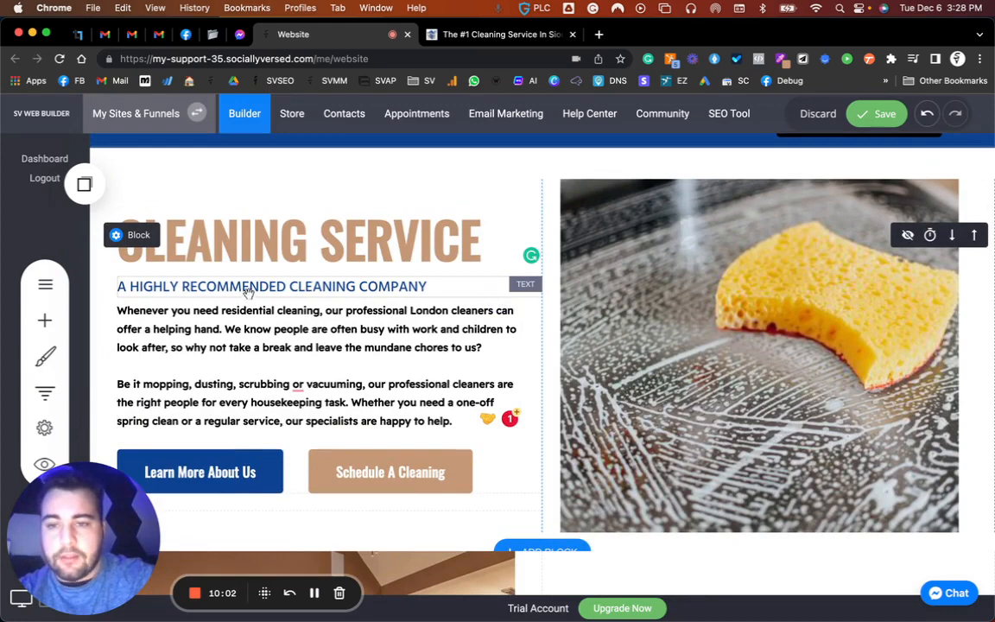
scroll(192, 292, down, 4)
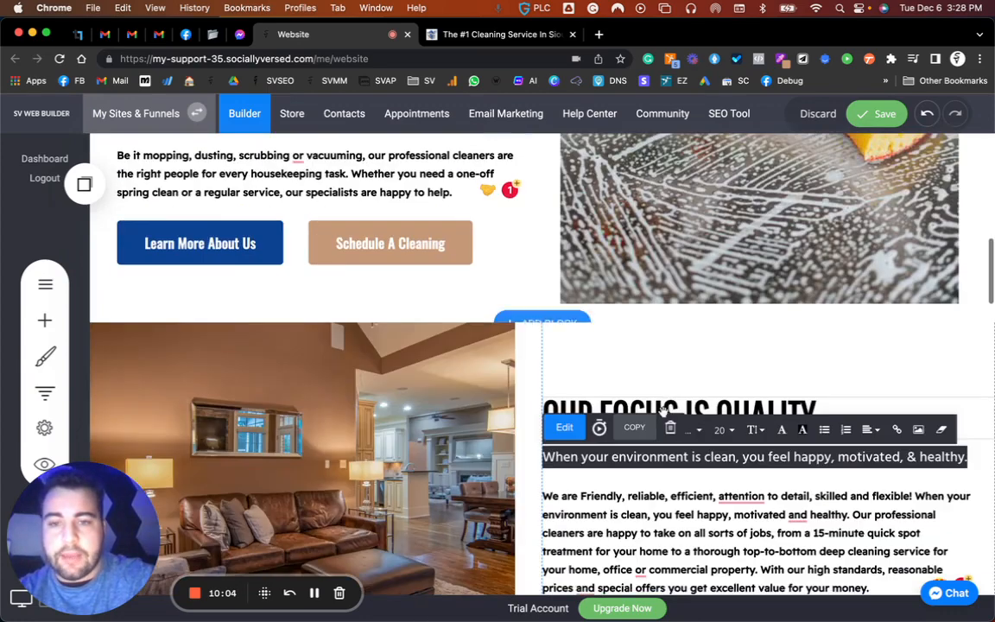
click(579, 450)
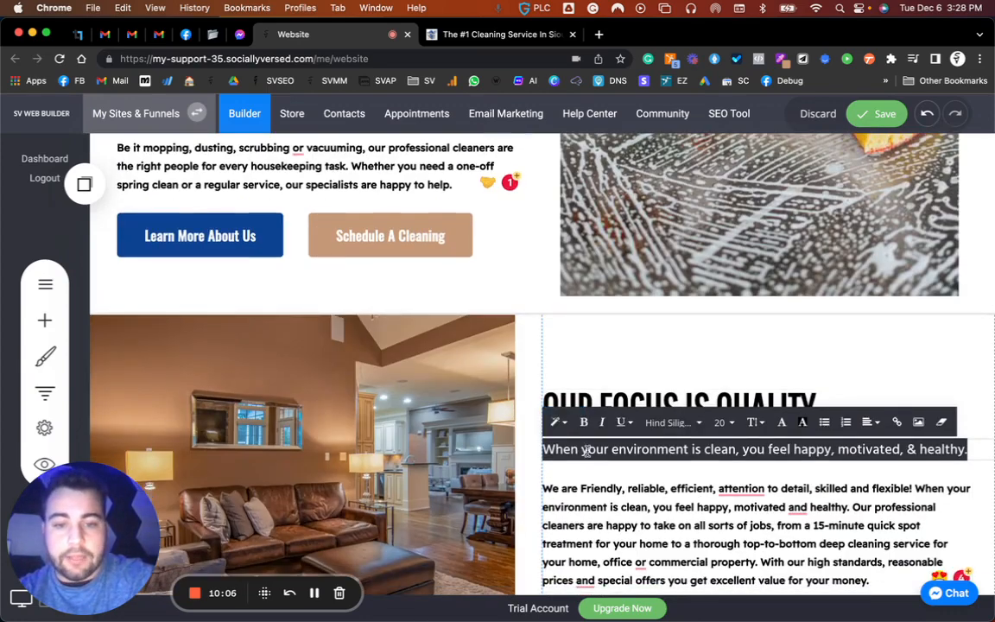
drag(547, 453, 952, 452)
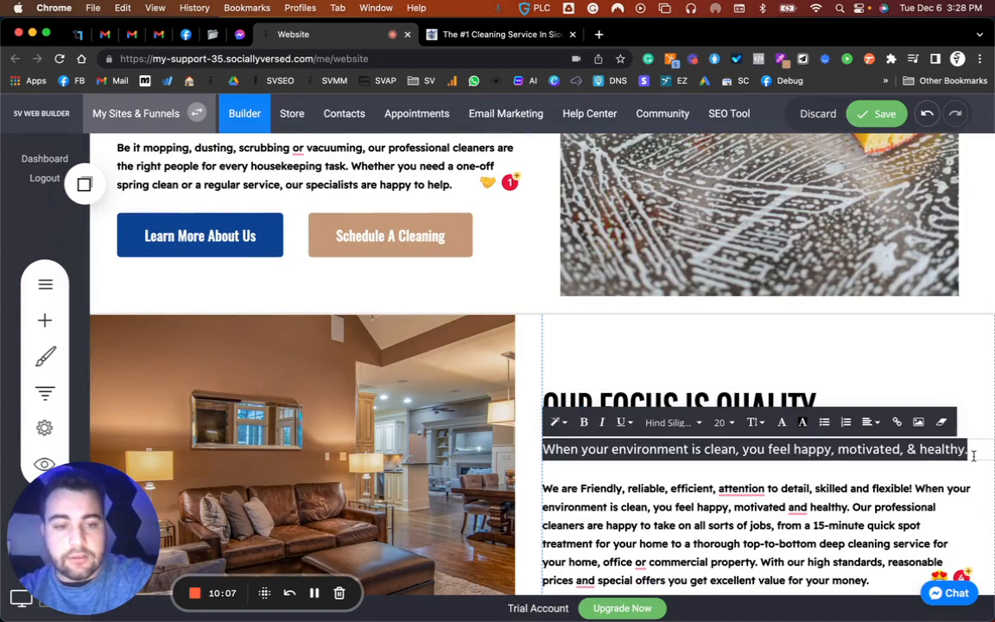
click(679, 422)
click(684, 469)
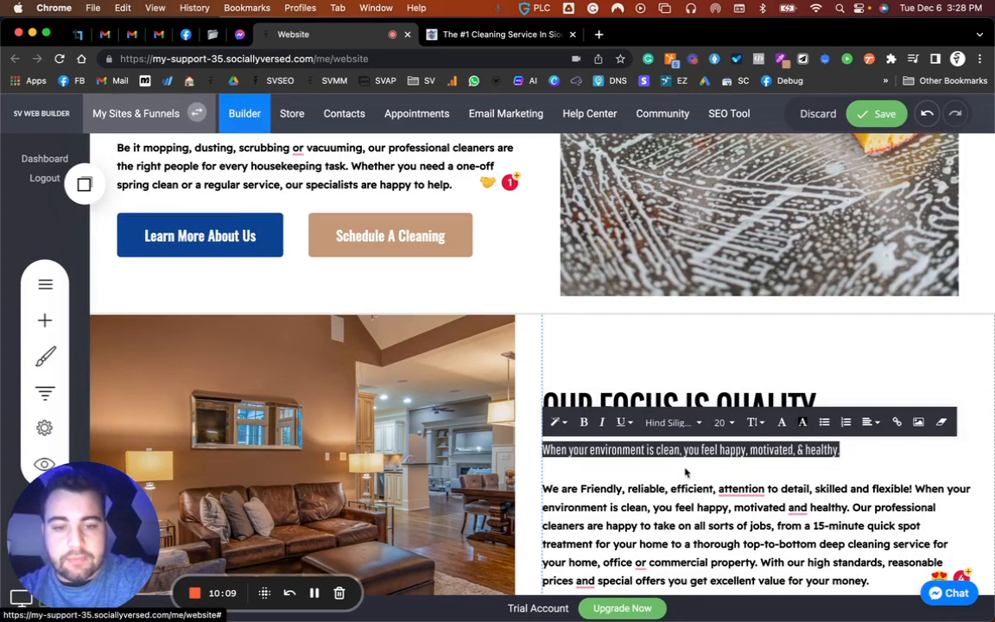
click(723, 423)
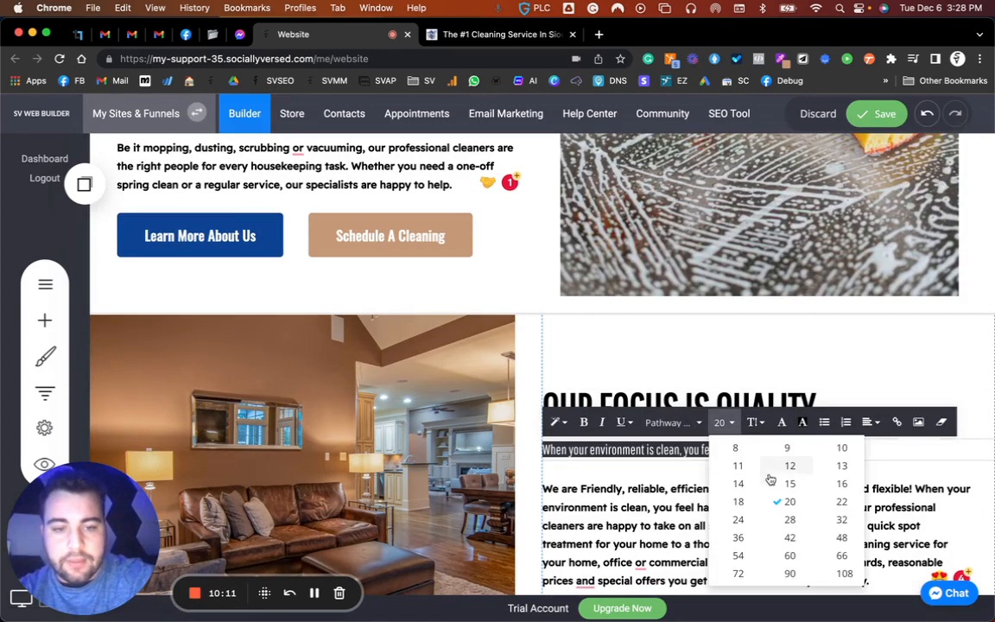
click(832, 502)
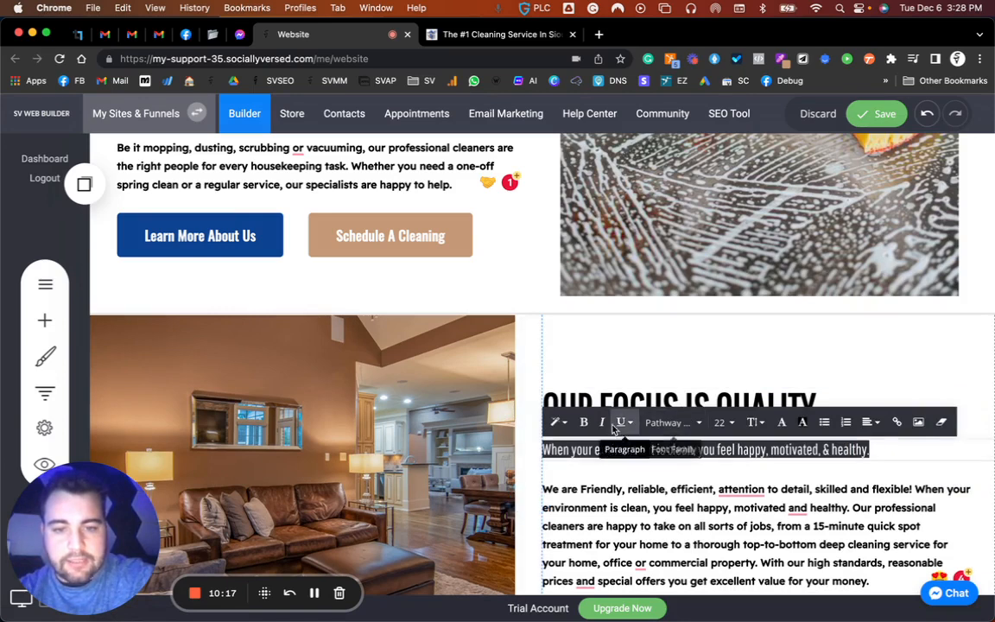
Step: Set the "When your environment is clean" subtitle to non-bold Hind Siliguri at size 20
click(660, 450)
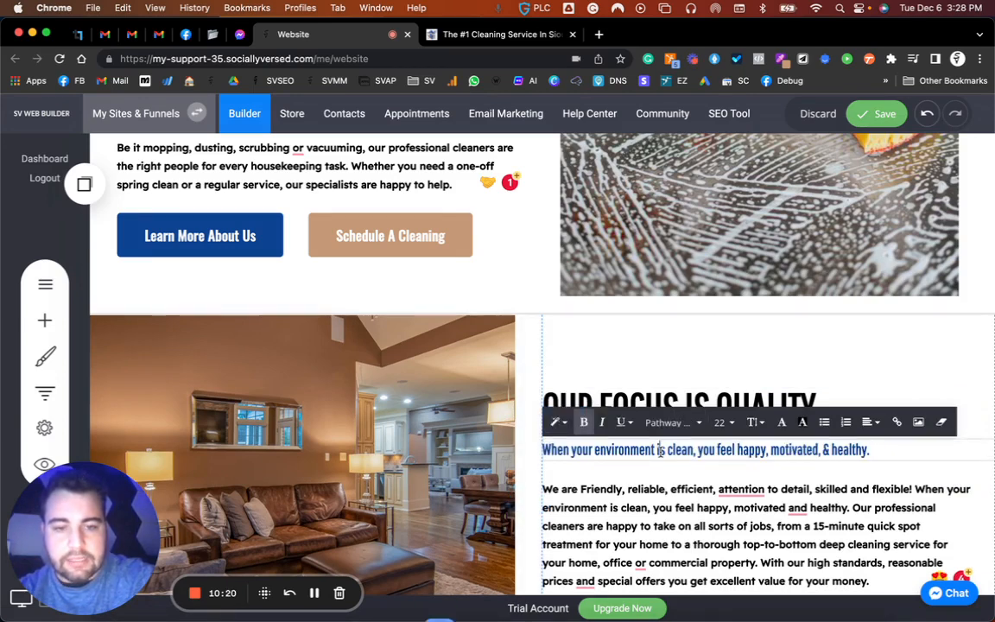
drag(878, 450, 543, 450)
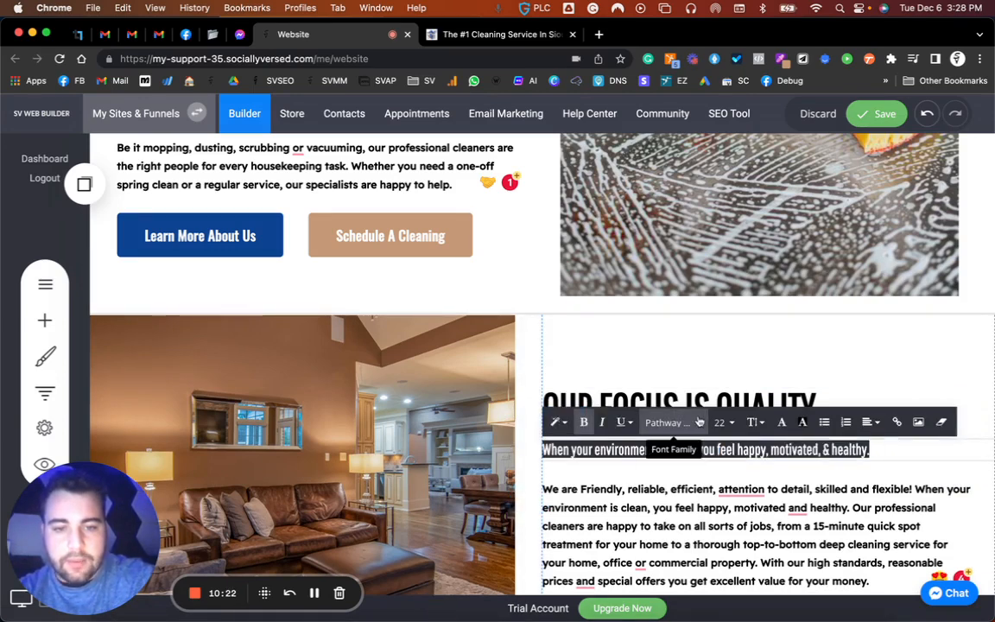
click(672, 422)
click(684, 446)
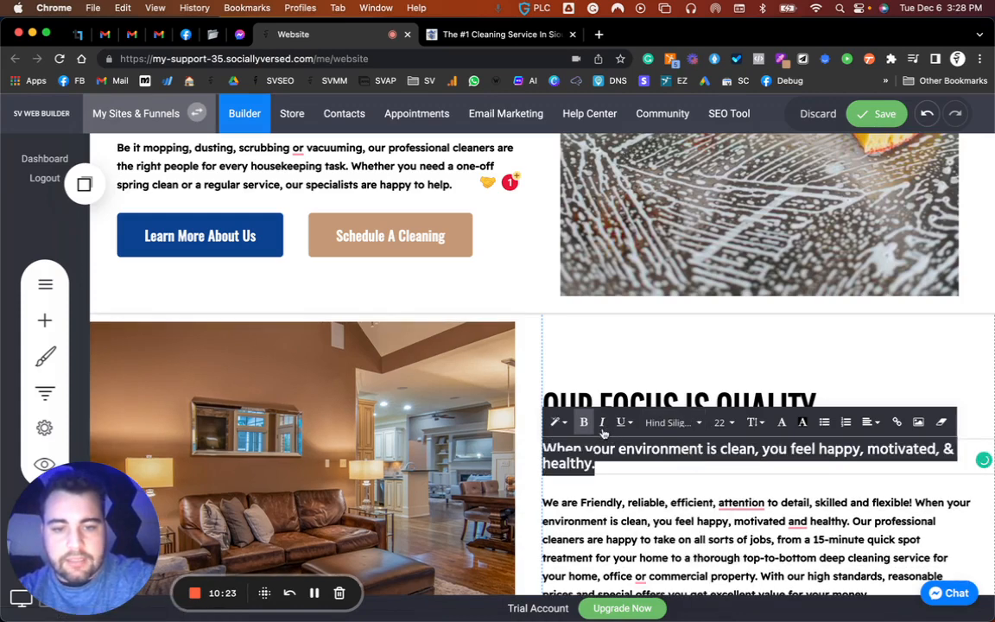
click(725, 424)
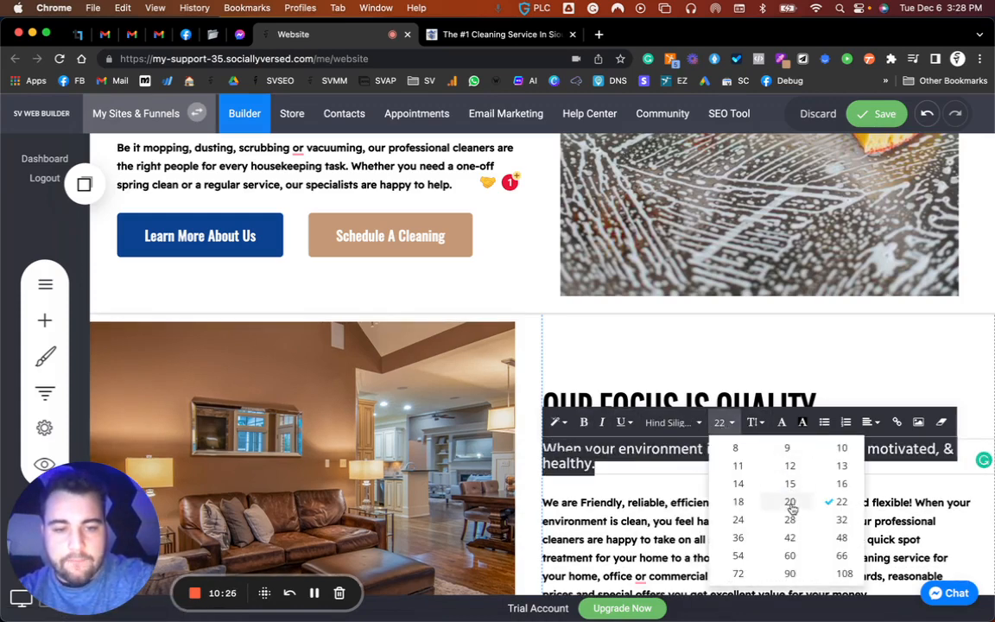
click(790, 502)
click(637, 363)
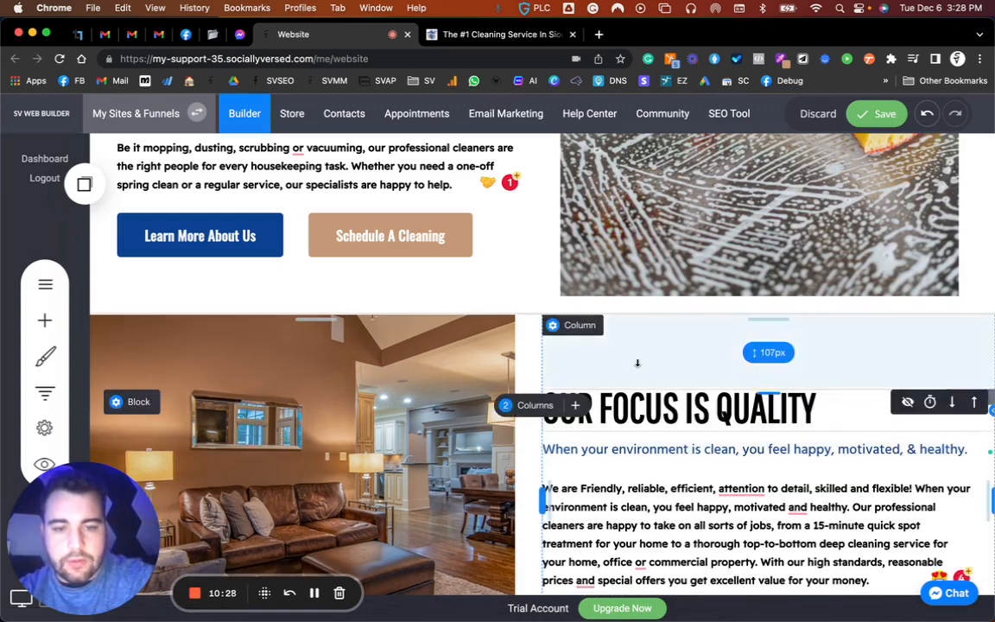
Step: Set the font size of the "A HIGHLY RECOMMENDED CLEANING COMPANY" subtitle to 22
scroll(637, 363, up, 5)
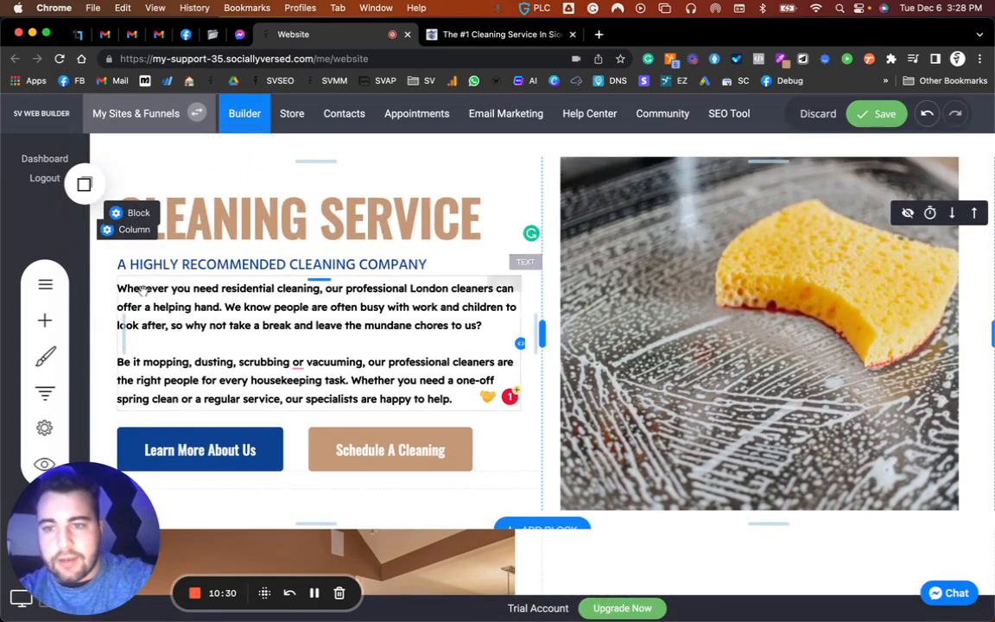
click(122, 259)
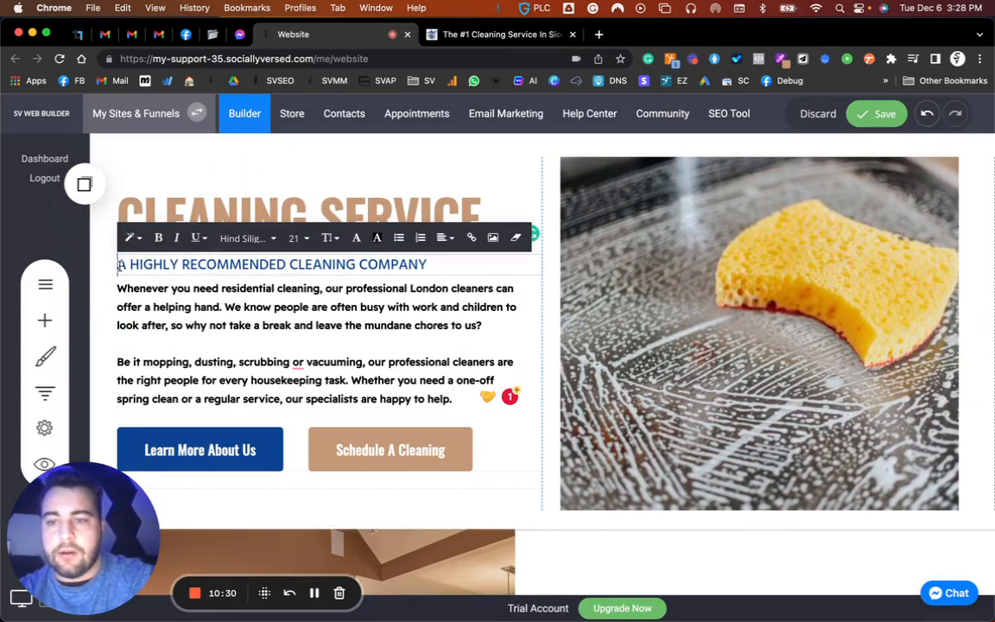
drag(120, 266, 528, 265)
click(296, 238)
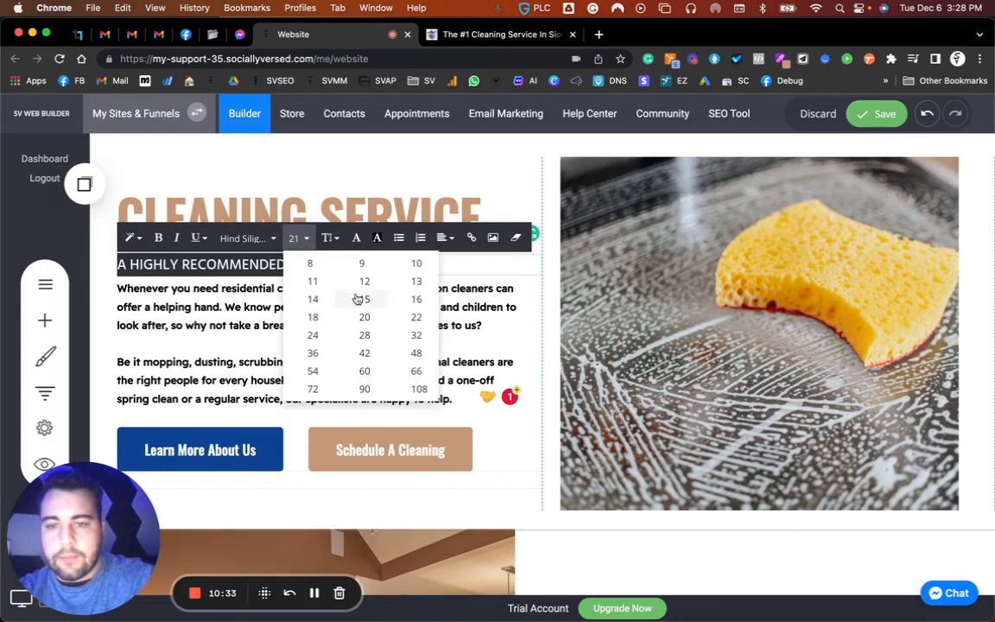
click(406, 318)
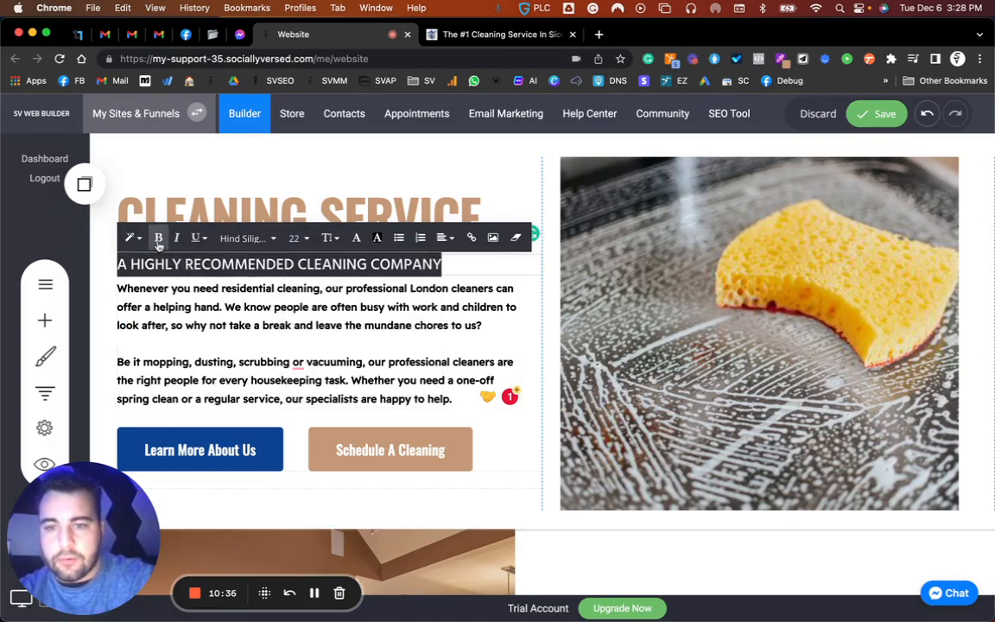
Step: Replace the all-caps Cleaning Service subtitle with "A highly Recommended Cleaning Company"
click(135, 264)
text(high)
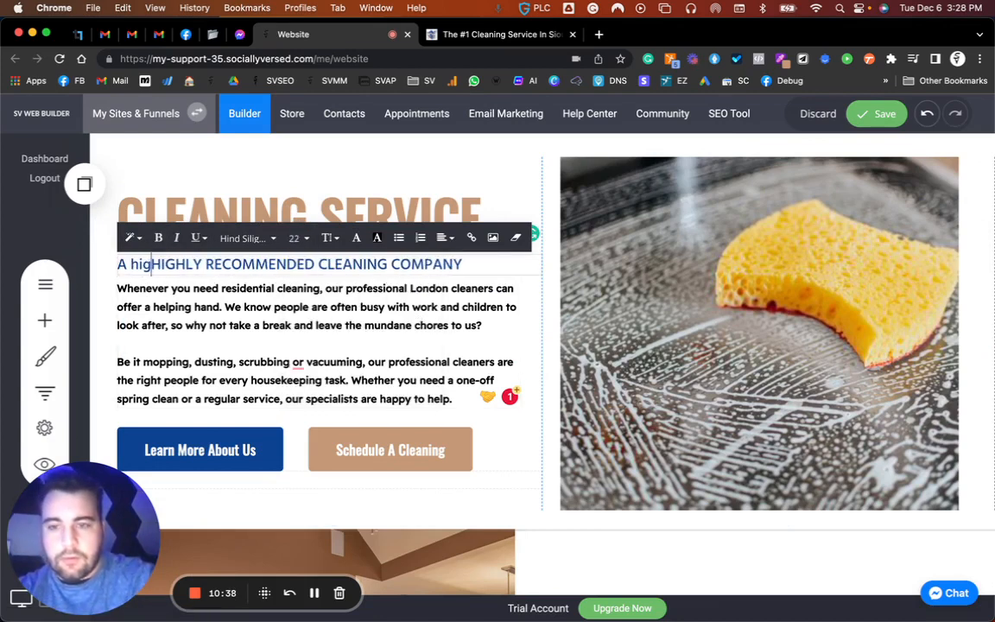
text(ly recomme)
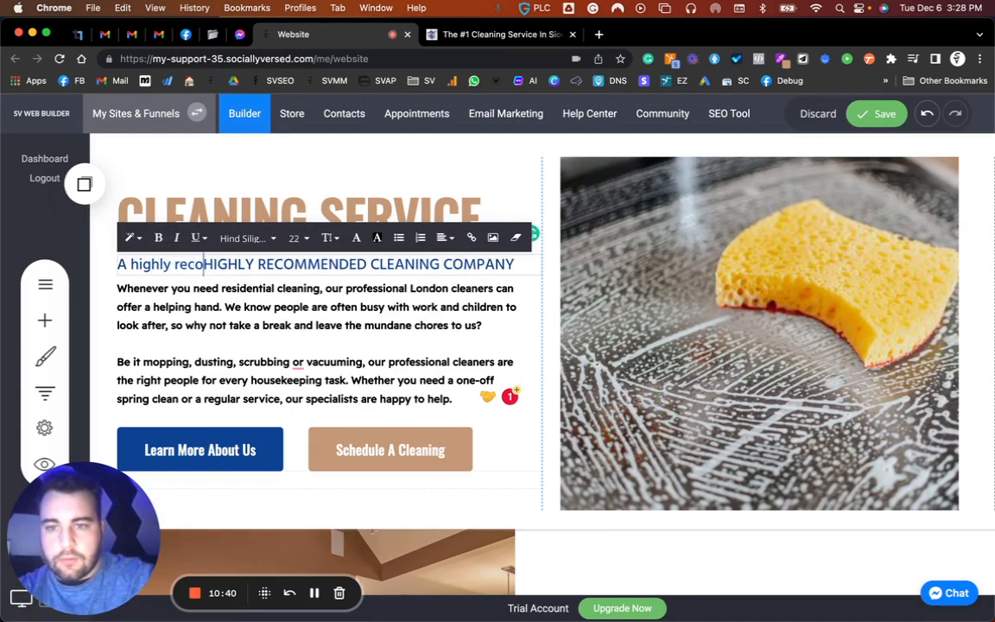
text(nded cleaning)
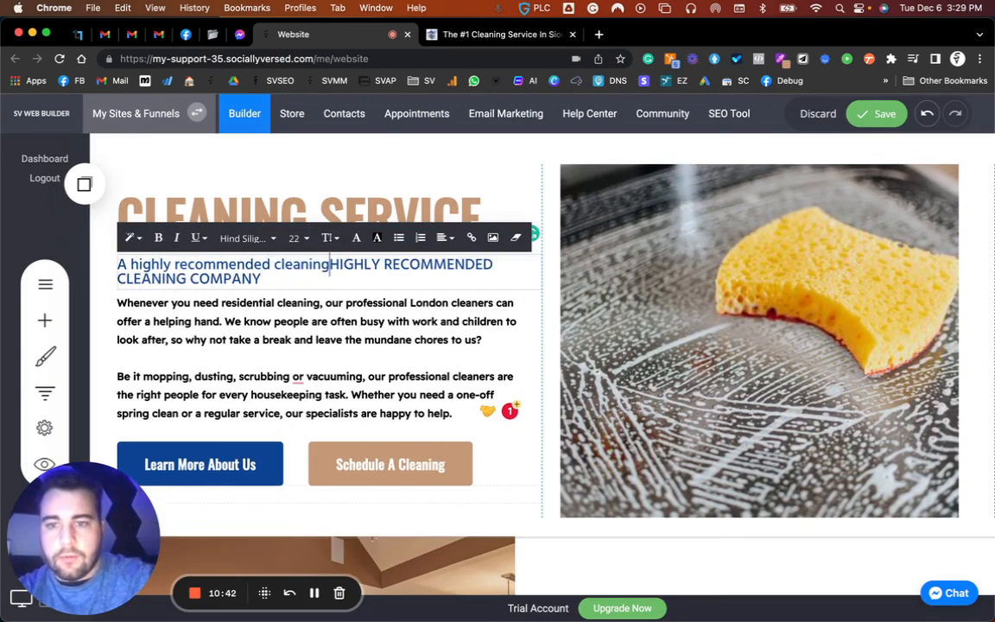
text( comaony)
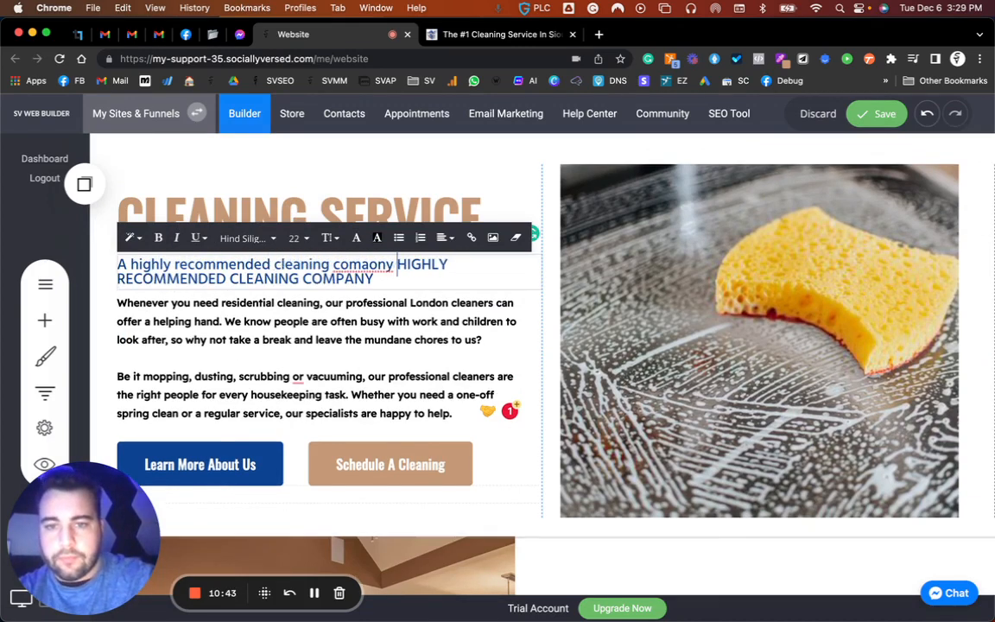
key(BackSpace)
key(BackSpace)
key(BackSpace)
key(BackSpace)
key(BackSpace)
text(pany)
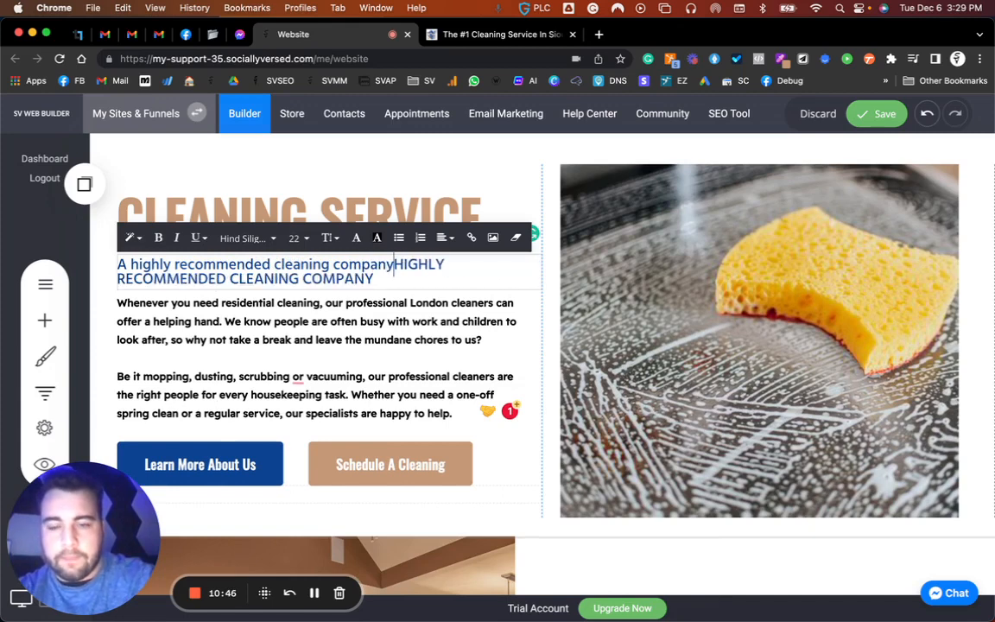
drag(397, 266, 416, 284)
key(BackSpace)
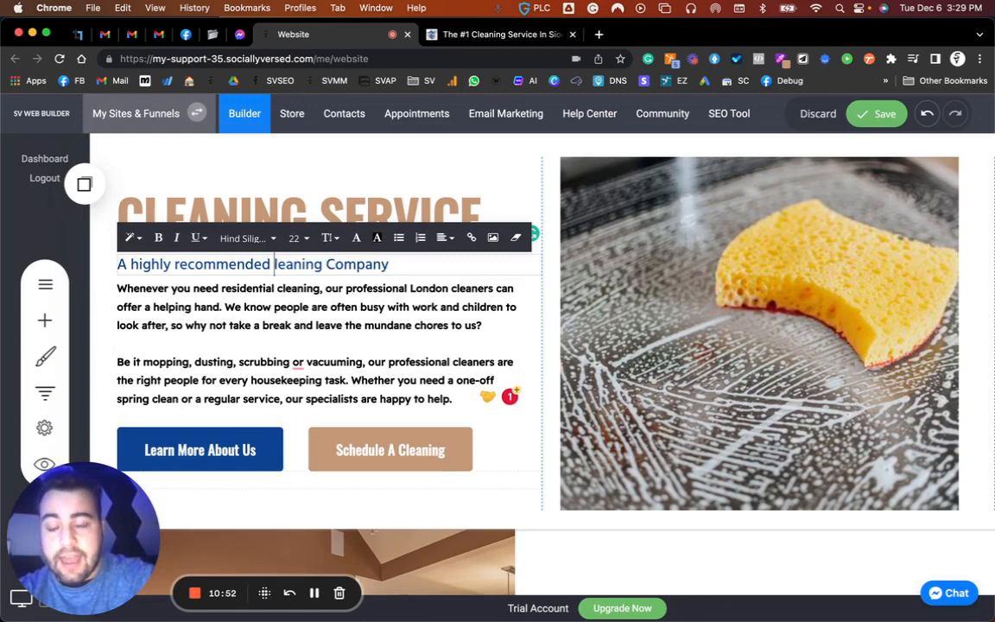
key(Delete)
text(R)
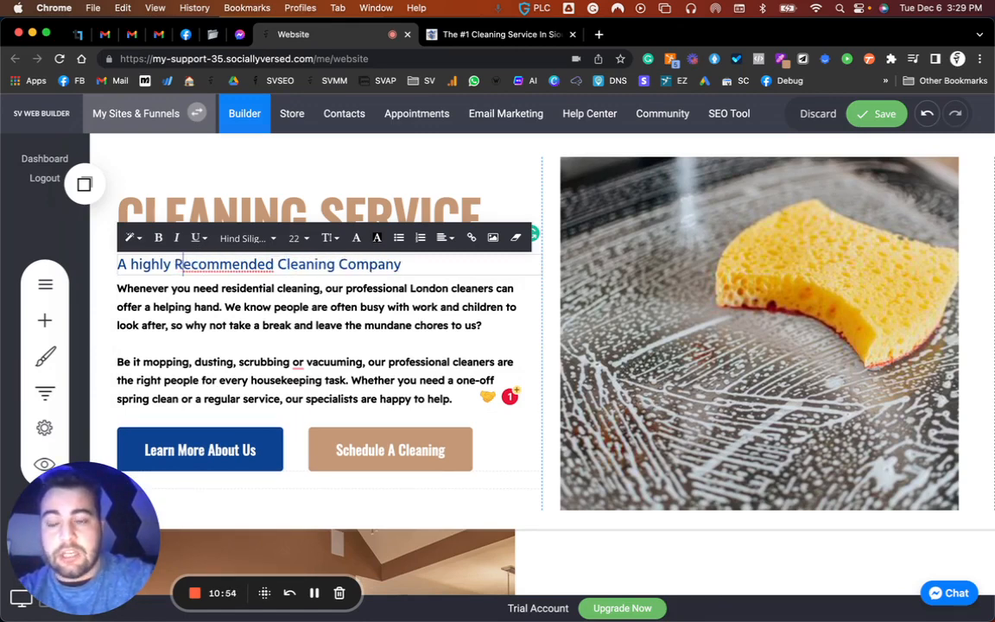
Step: Change the "What Clients Say" heading's text color to the global black
scroll(336, 360, down, 5)
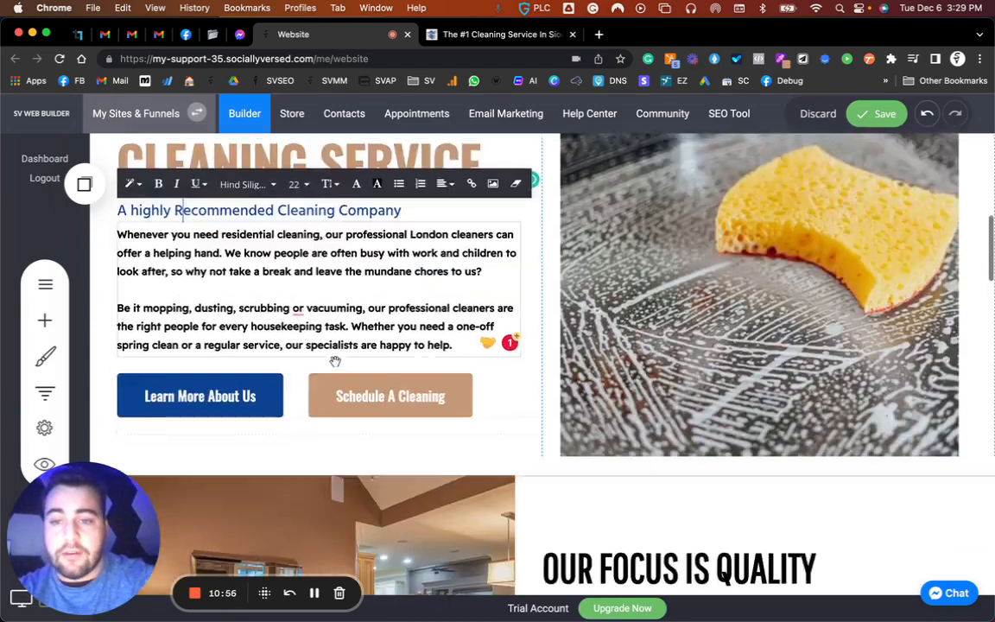
scroll(336, 360, down, 6)
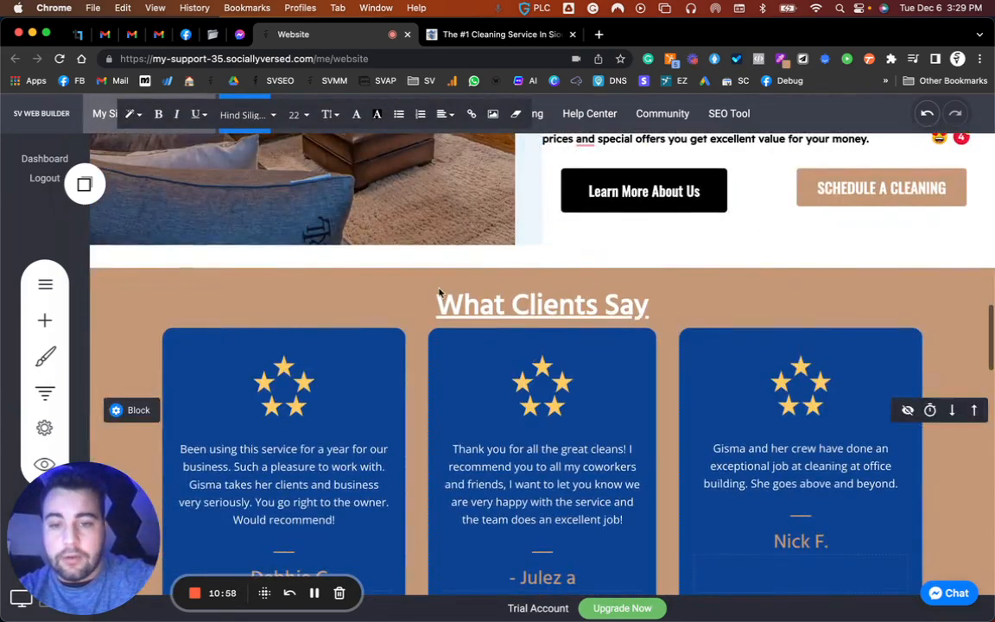
click(413, 302)
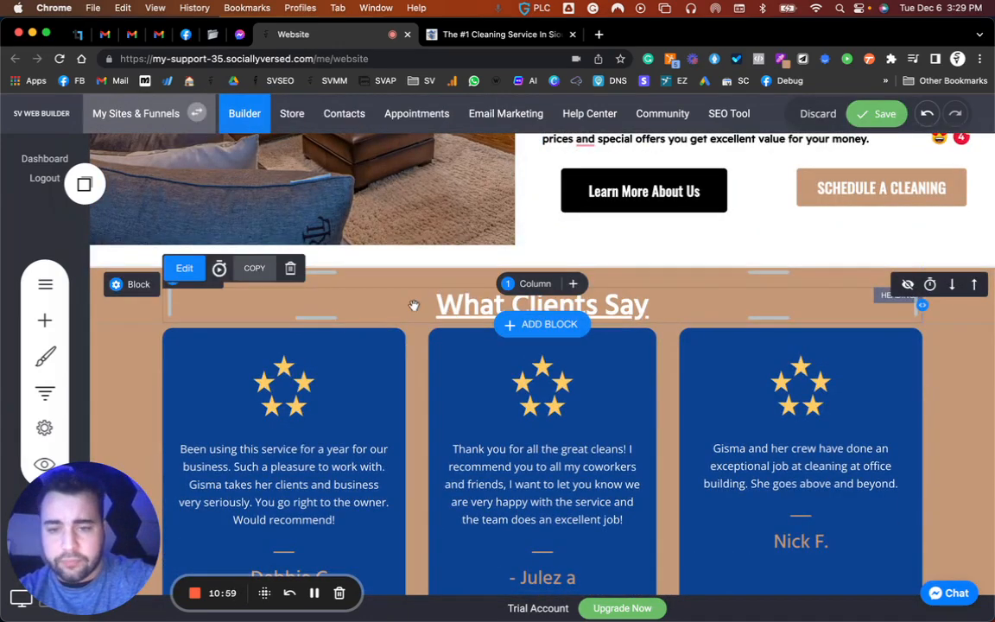
drag(413, 303, 682, 300)
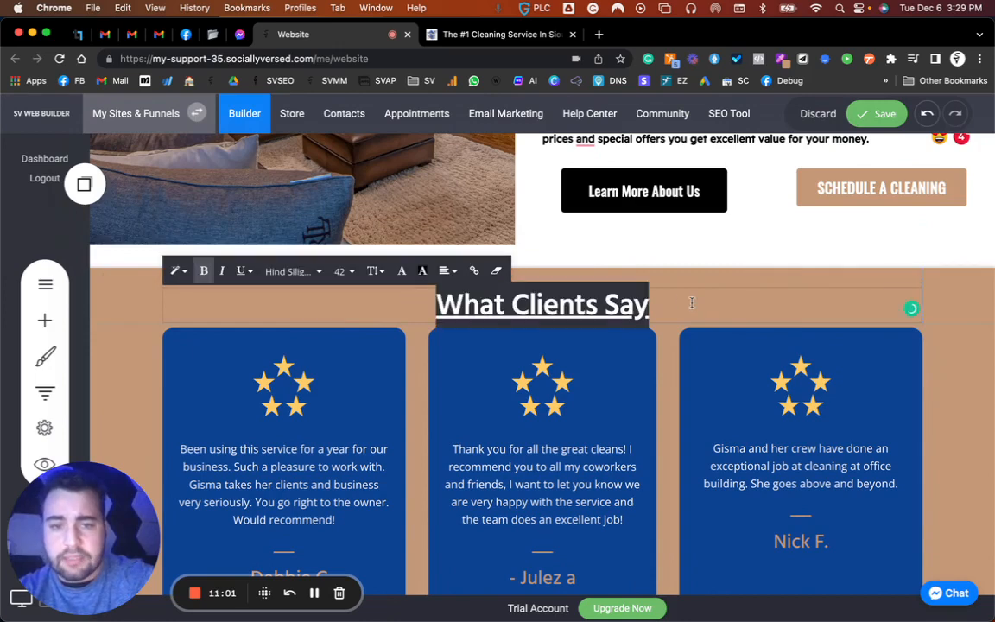
click(402, 270)
click(513, 468)
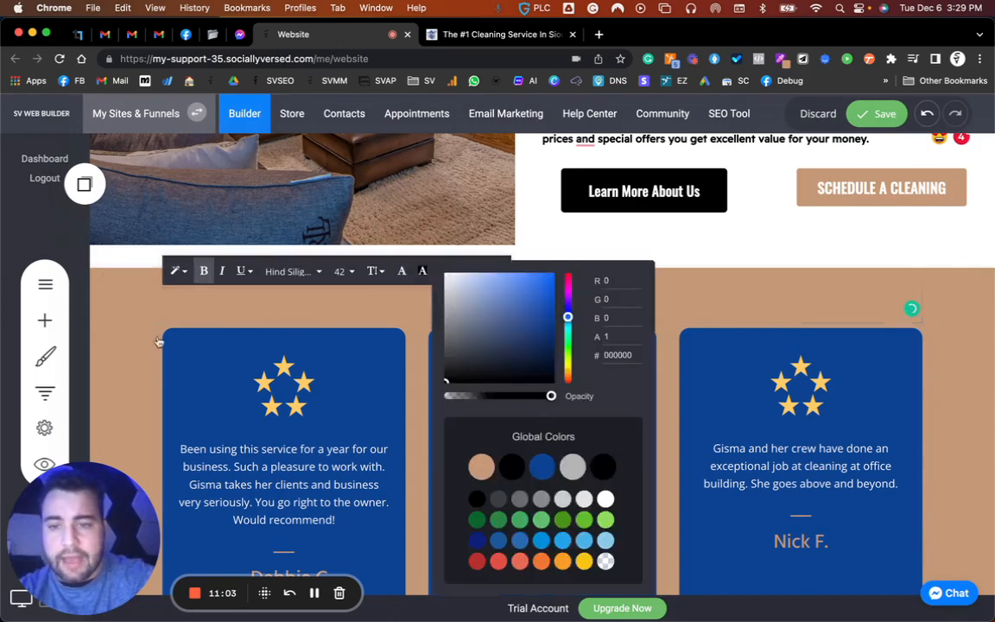
click(133, 308)
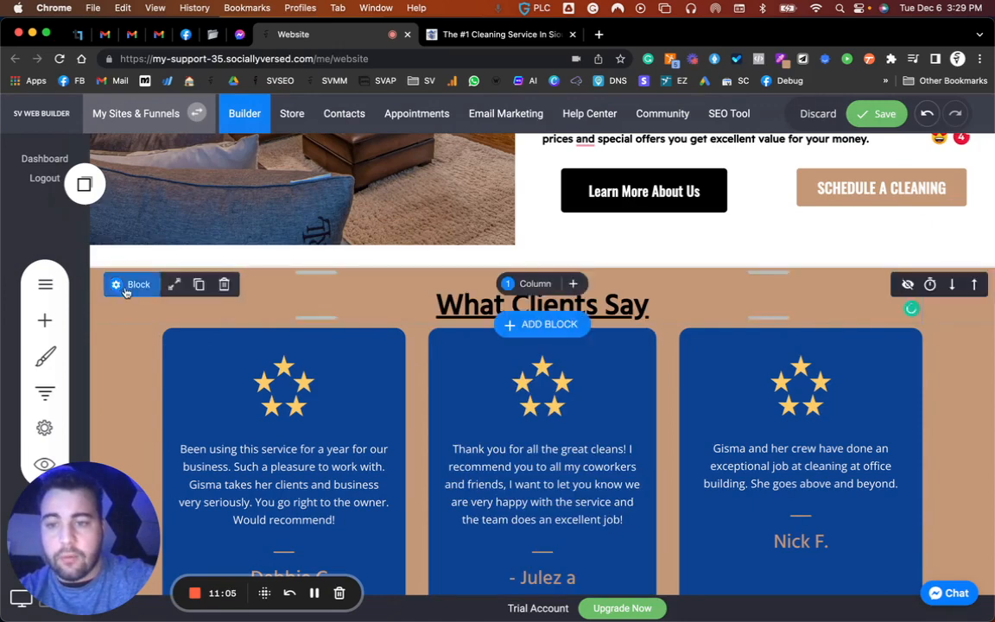
Step: Set the background color of the "What Clients Say" heading block to white (FFFFFF)
click(142, 284)
click(206, 304)
drag(247, 343, 195, 276)
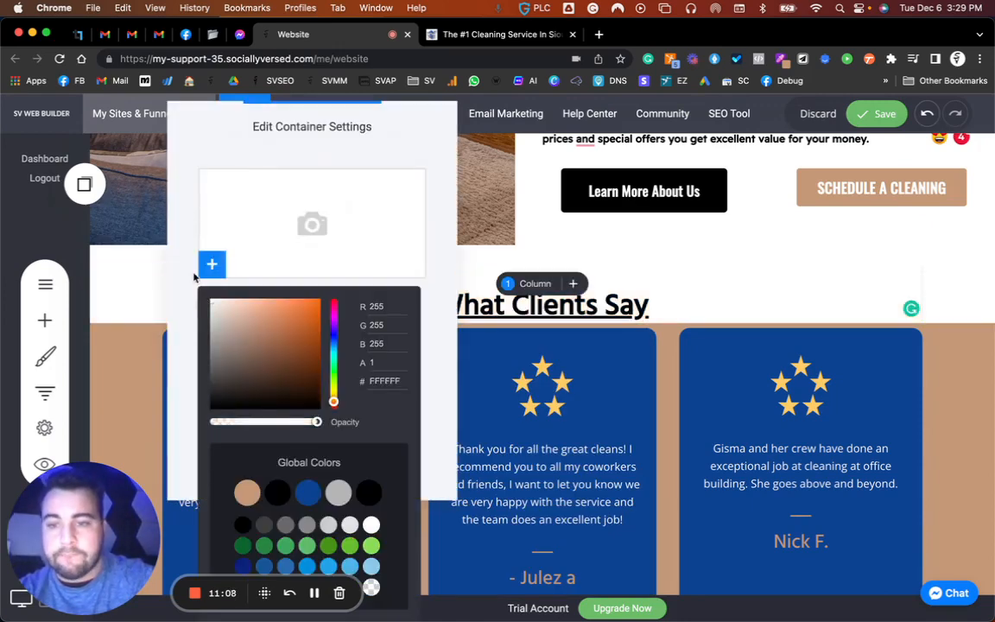
click(143, 269)
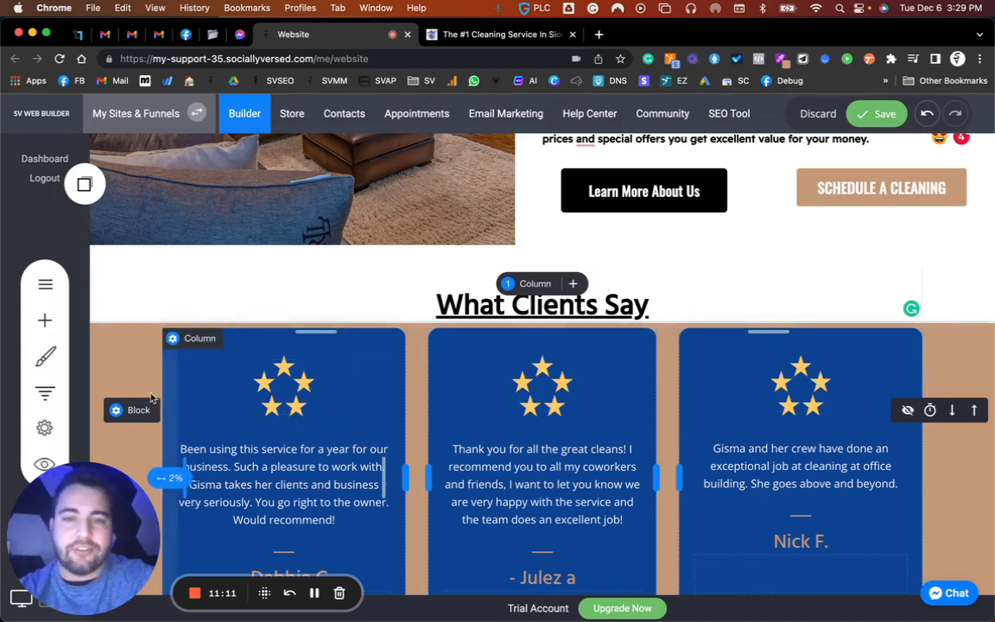
Step: Change the background color of the block holding the testimonial cards to white
click(130, 368)
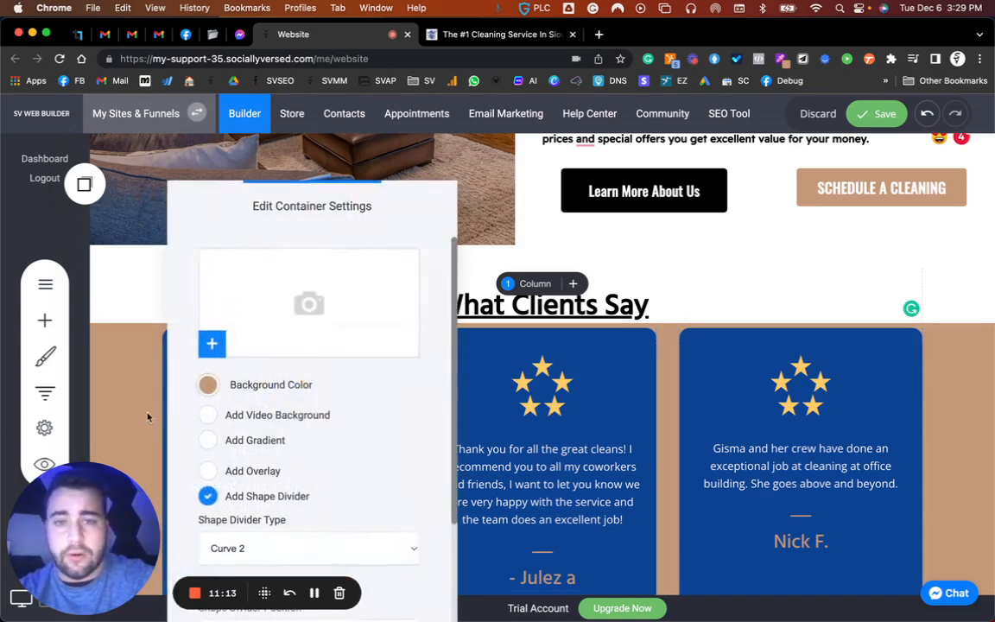
click(208, 385)
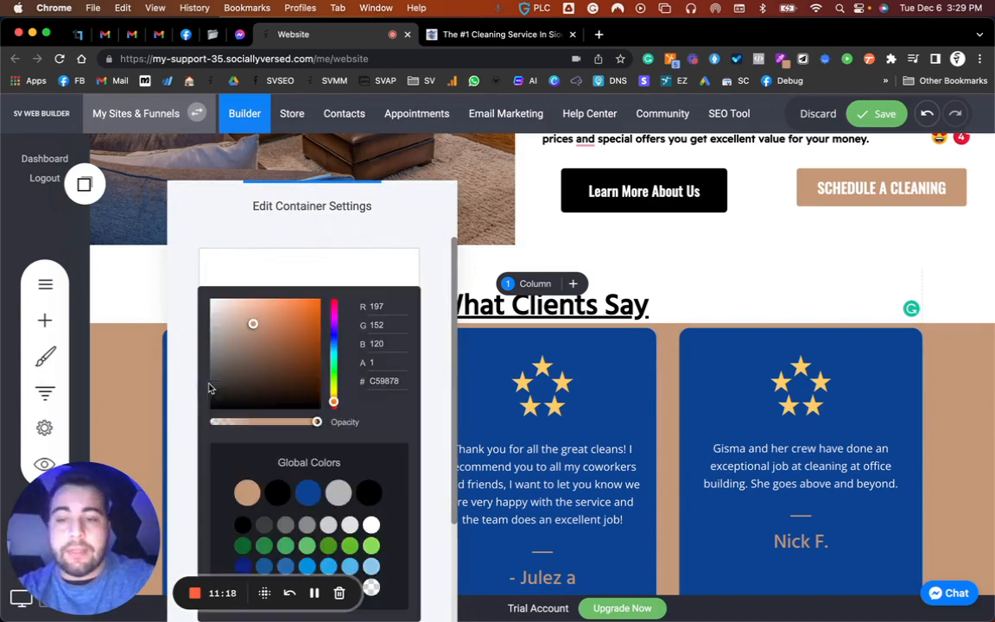
drag(251, 322, 145, 277)
click(145, 276)
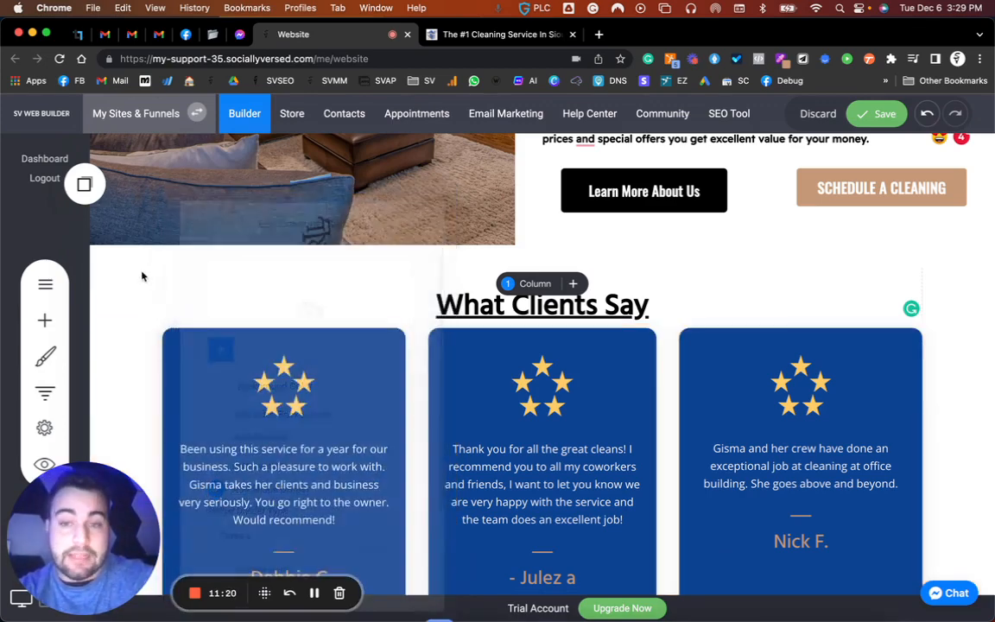
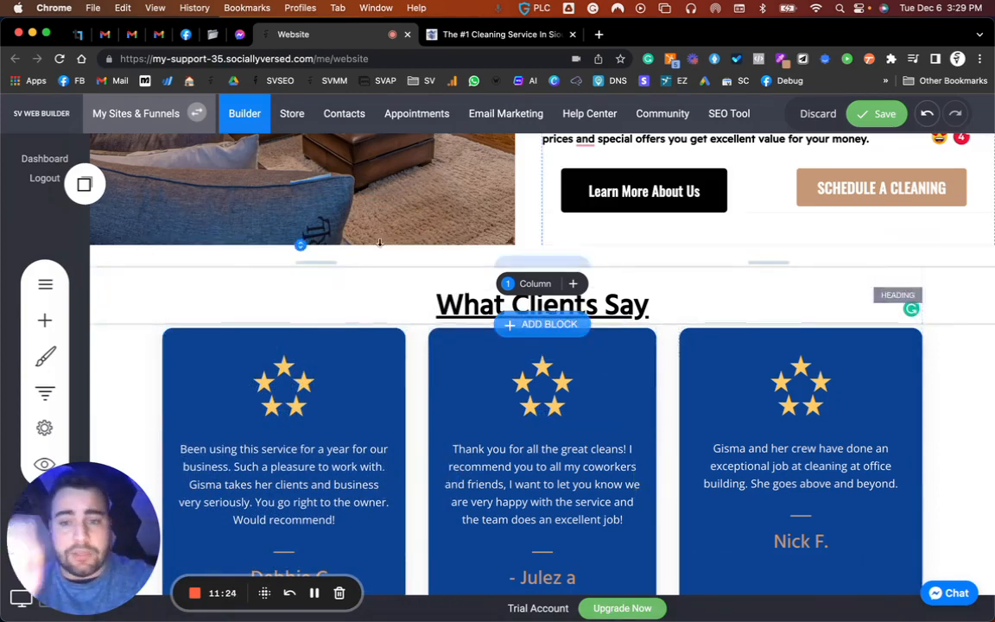
drag(380, 261, 381, 271)
Step: Set the first testimonial card's column background to the global tan color
scroll(470, 468, down, 3)
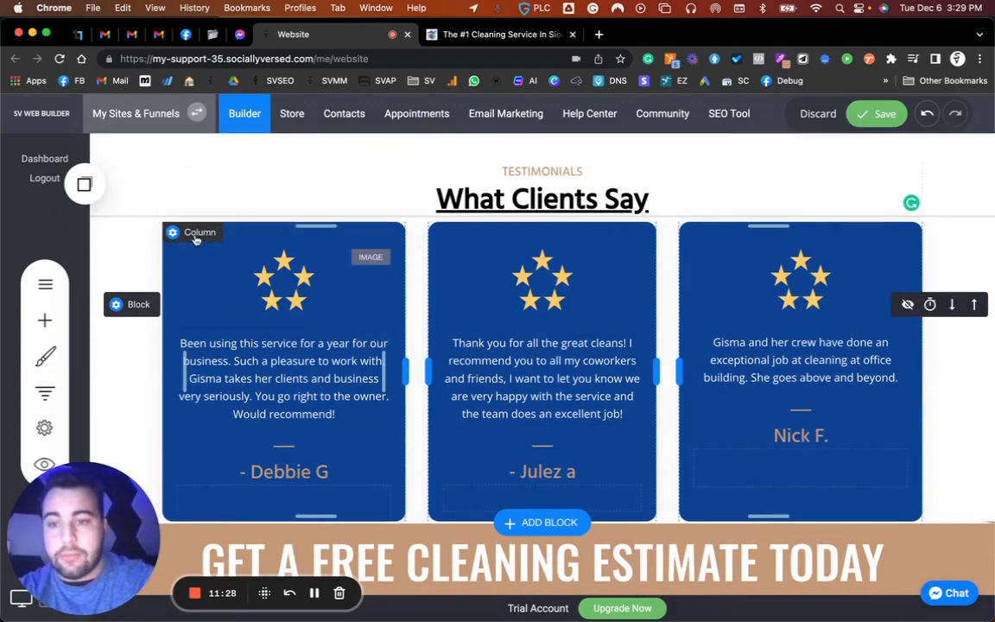
click(197, 233)
click(269, 277)
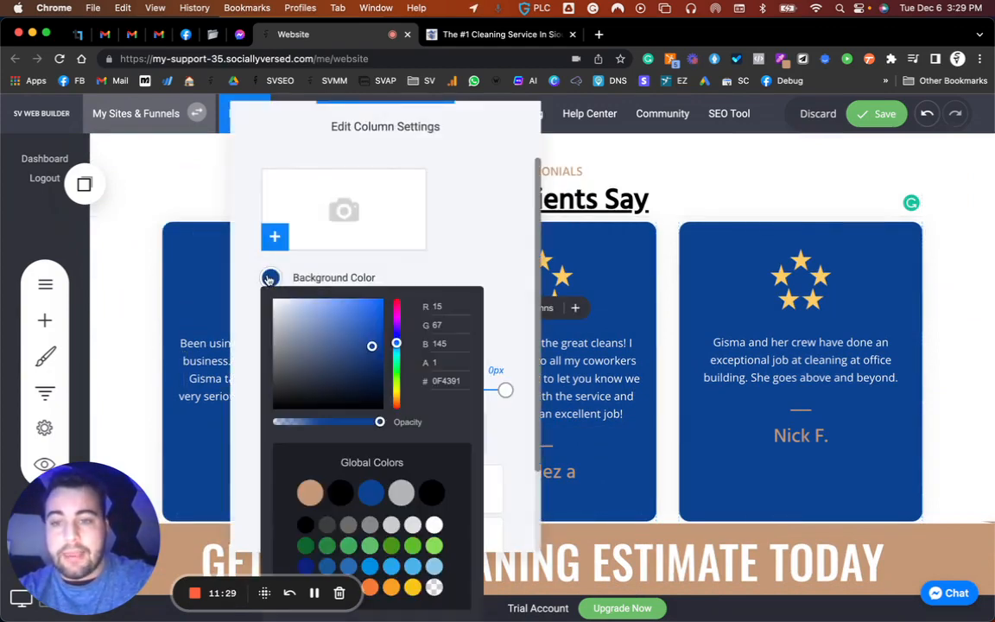
click(311, 490)
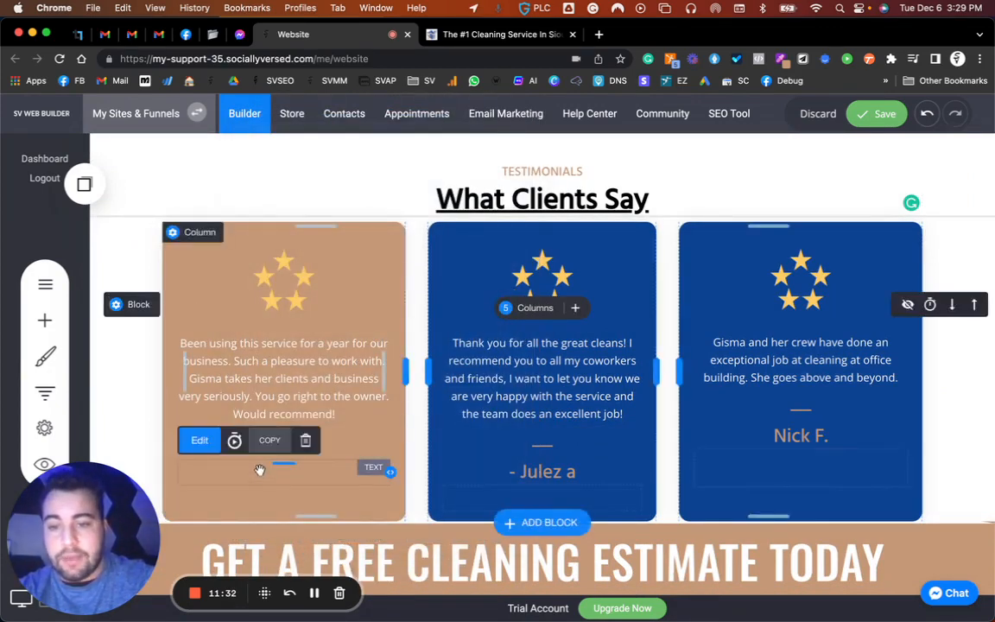
Step: Make the client name in the first testimonial card bold and color it the global blue
click(223, 473)
key(super+v)
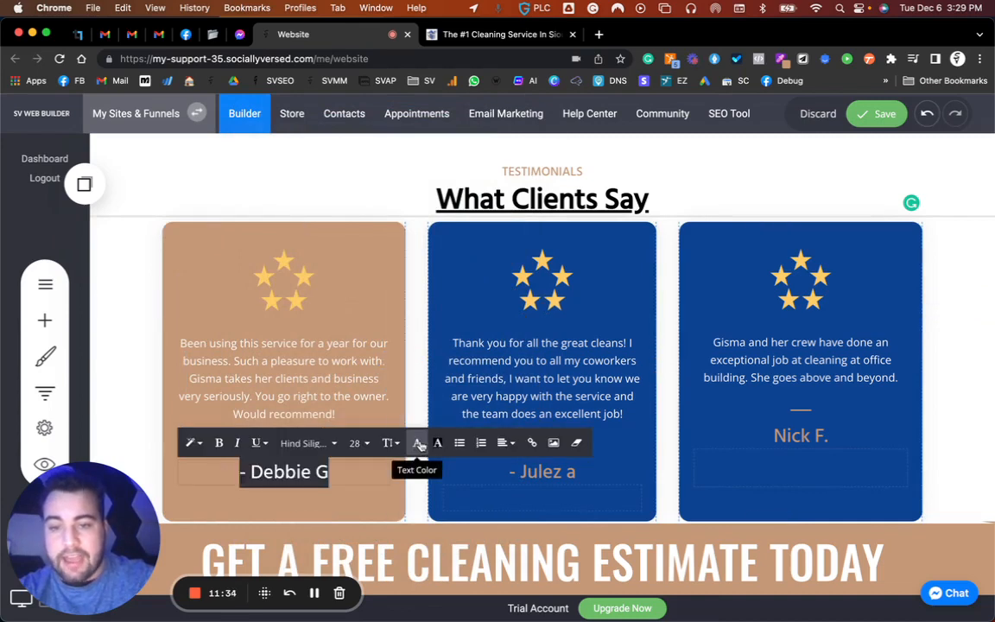
click(416, 442)
click(557, 494)
click(333, 472)
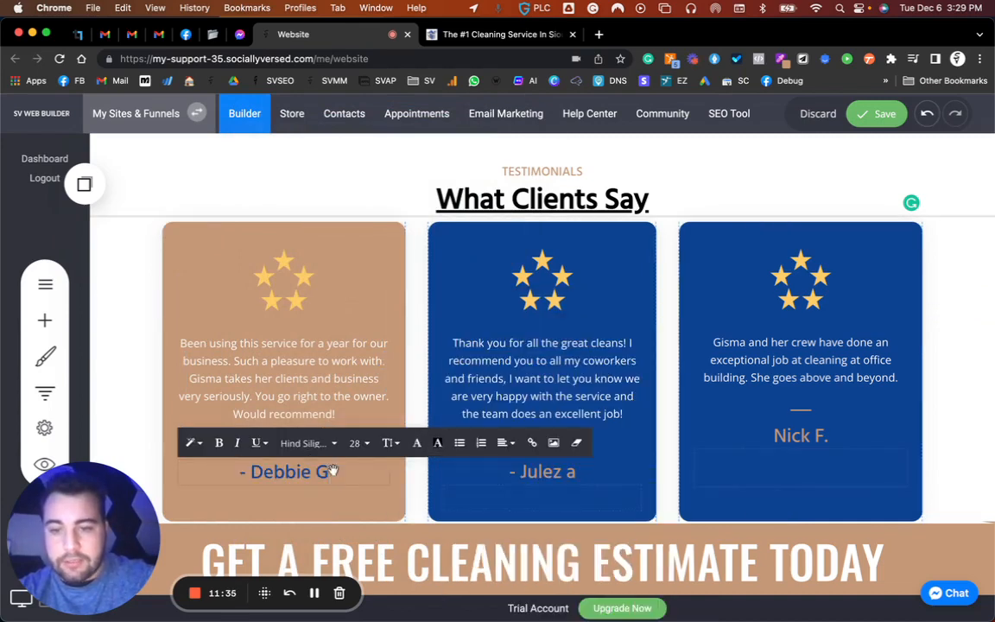
click(343, 474)
drag(344, 473, 239, 473)
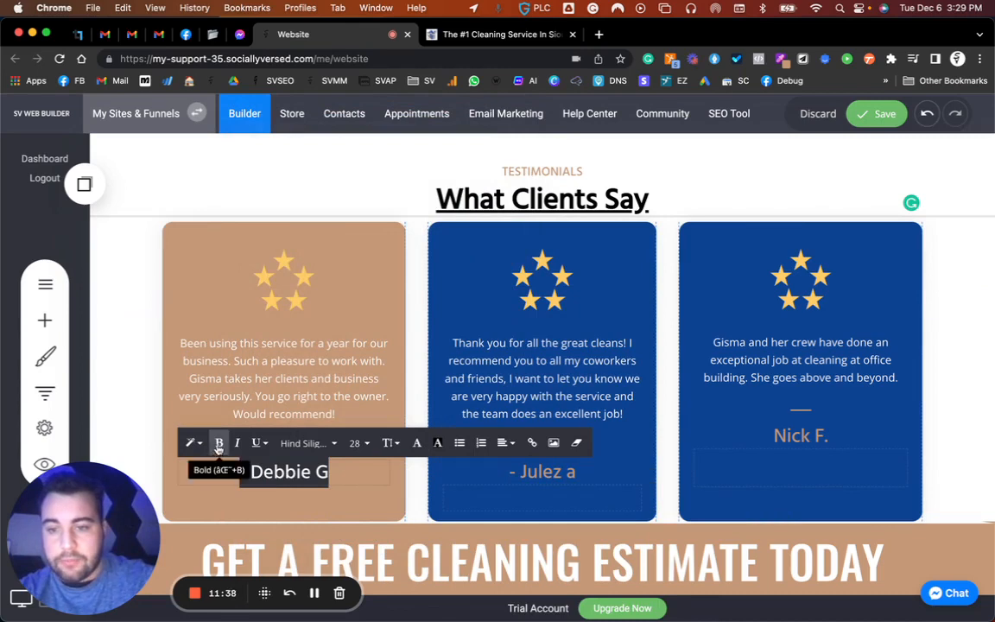
click(218, 442)
click(134, 364)
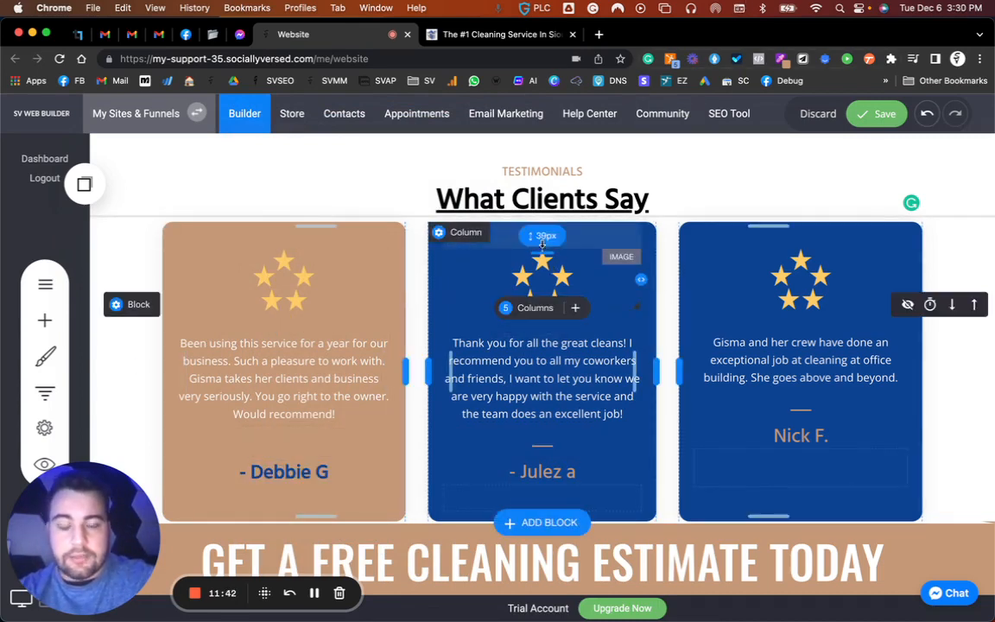
Step: Try coloring the client name in the first testimonial card with the global tan
click(287, 468)
click(335, 474)
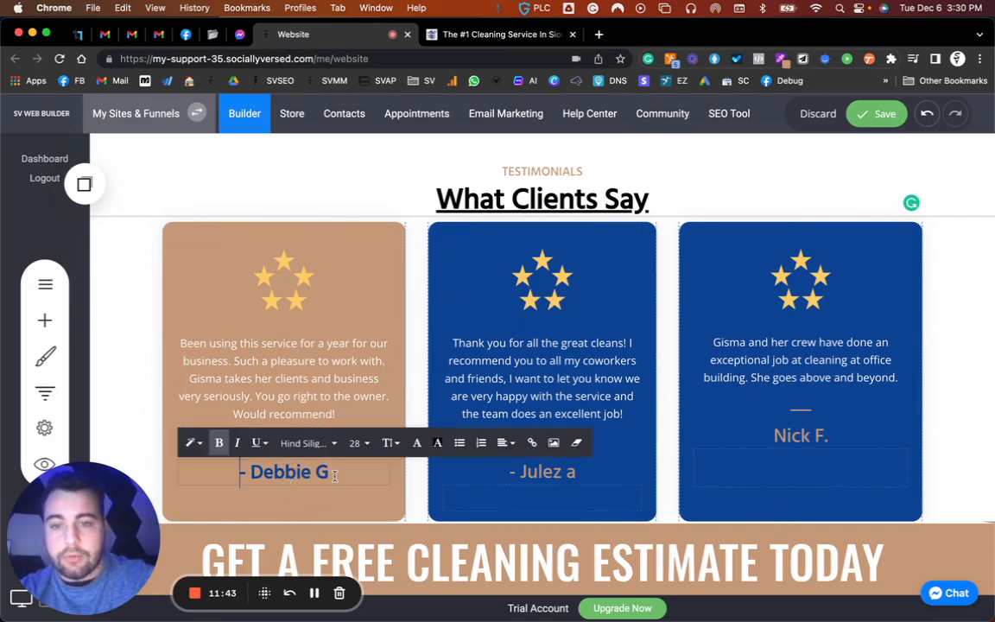
drag(178, 476, 346, 475)
click(416, 445)
click(497, 494)
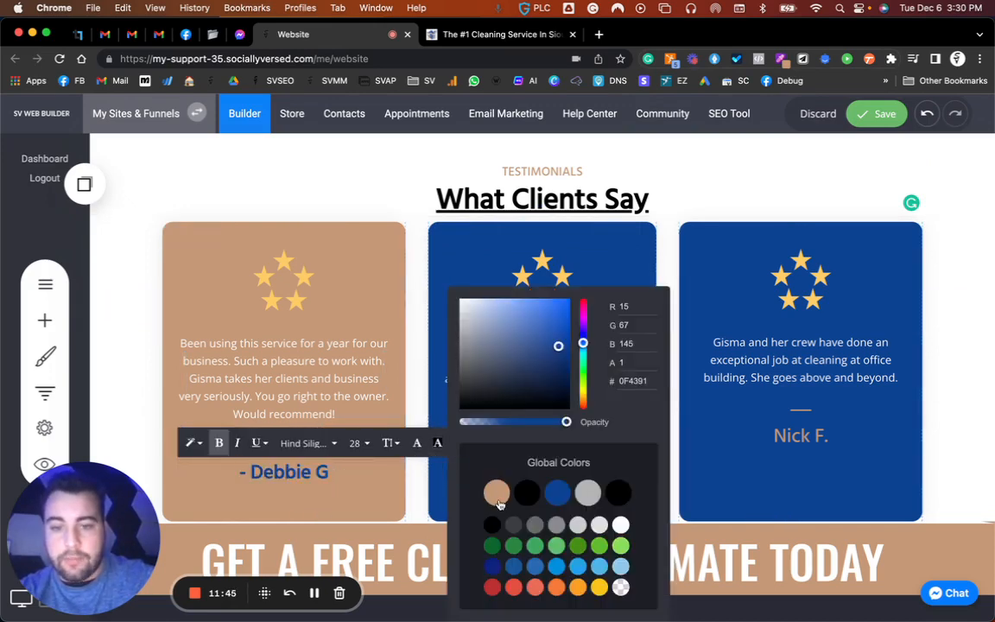
click(956, 194)
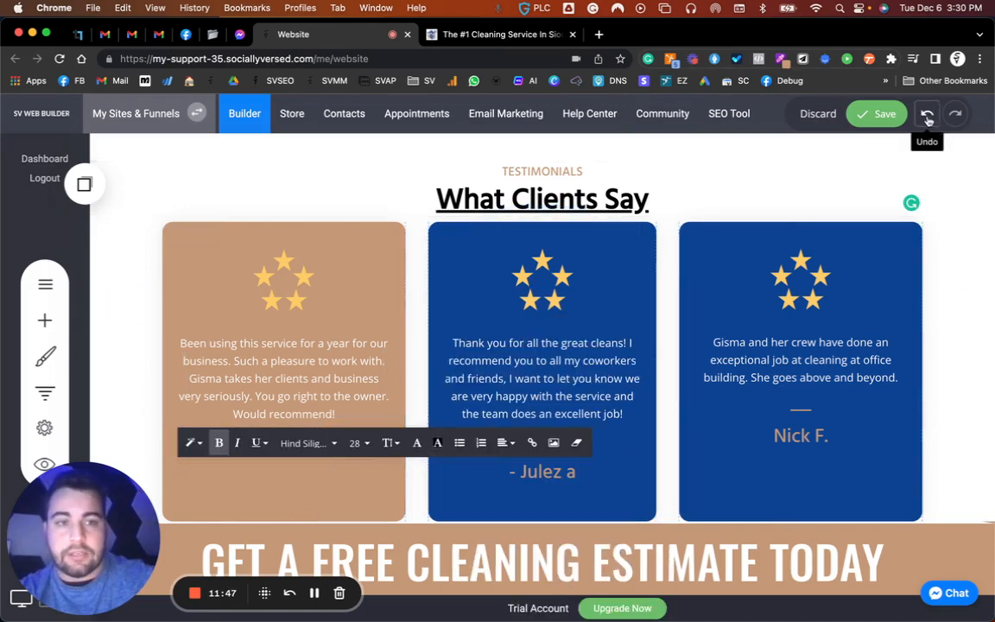
Step: Undo the first testimonial card's background and client name styling changes and save the page
click(929, 120)
click(929, 120)
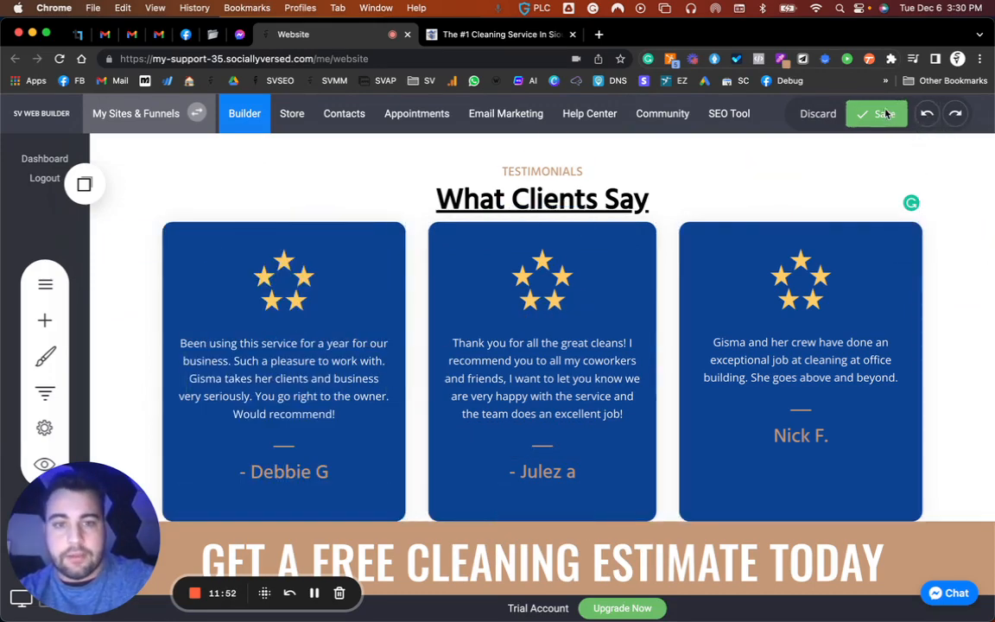
click(886, 113)
Step: Color the "GET A FREE CLEANING ESTIMATE TODAY" heading with the global black
scroll(482, 519, down, 3)
scroll(169, 391, down, 2)
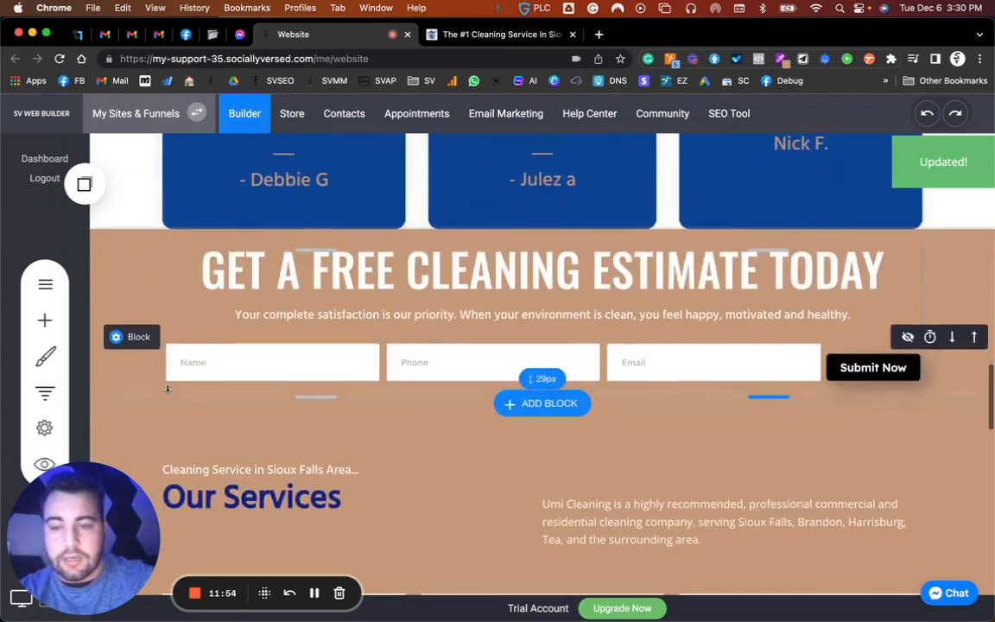
click(213, 281)
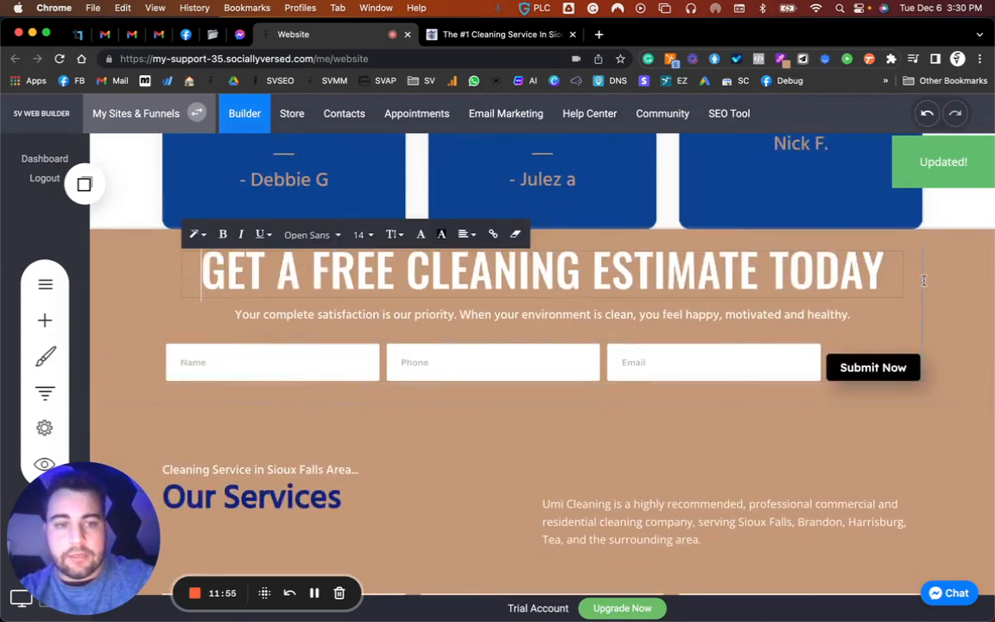
key(super+a)
click(420, 235)
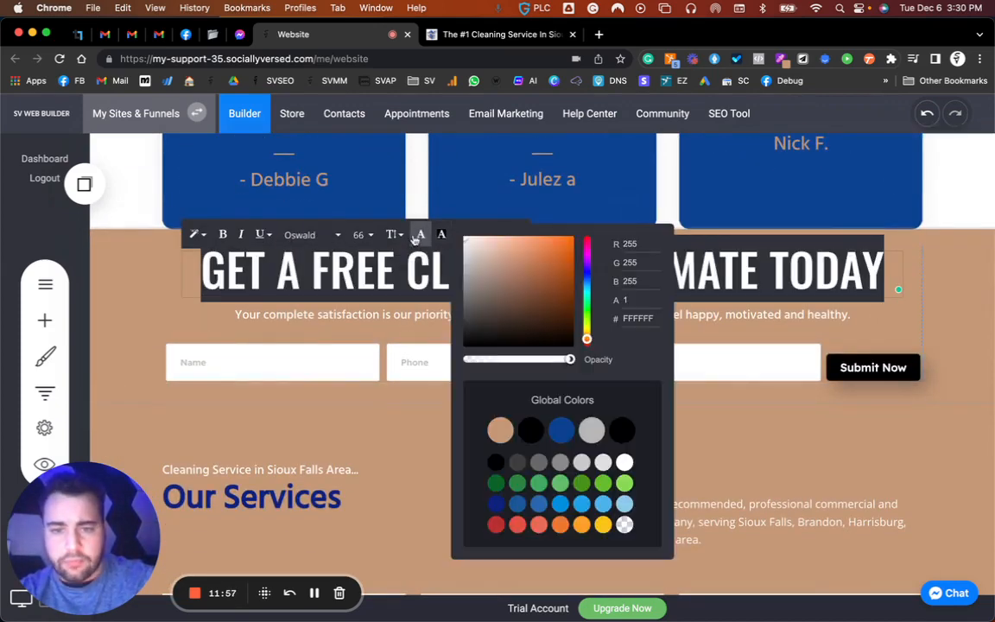
click(532, 430)
Step: Color the "Your complete satisfaction is our priority" line below the estimate heading with the global blue
click(263, 318)
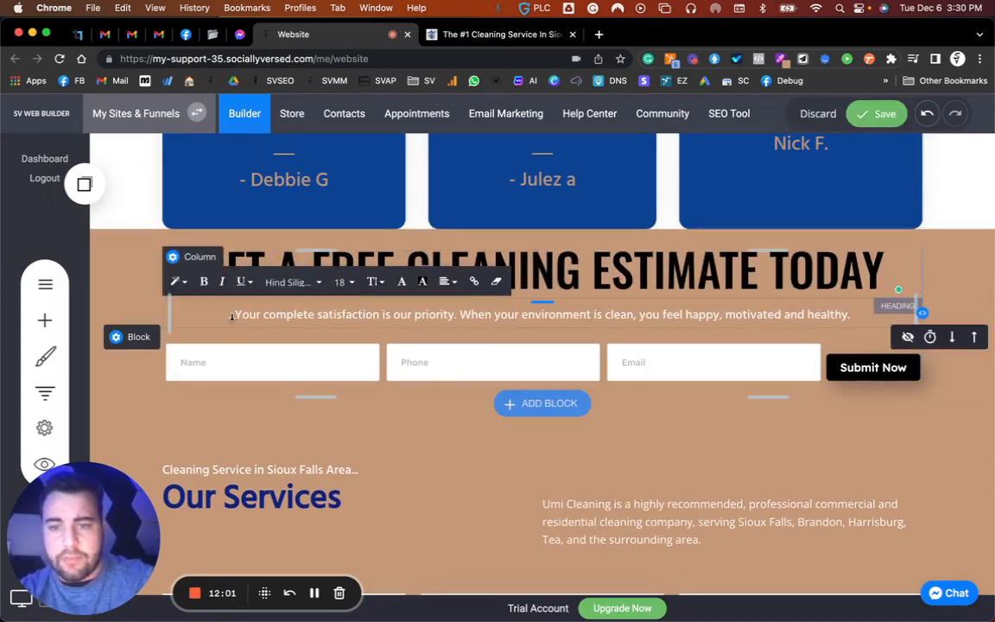
click(219, 316)
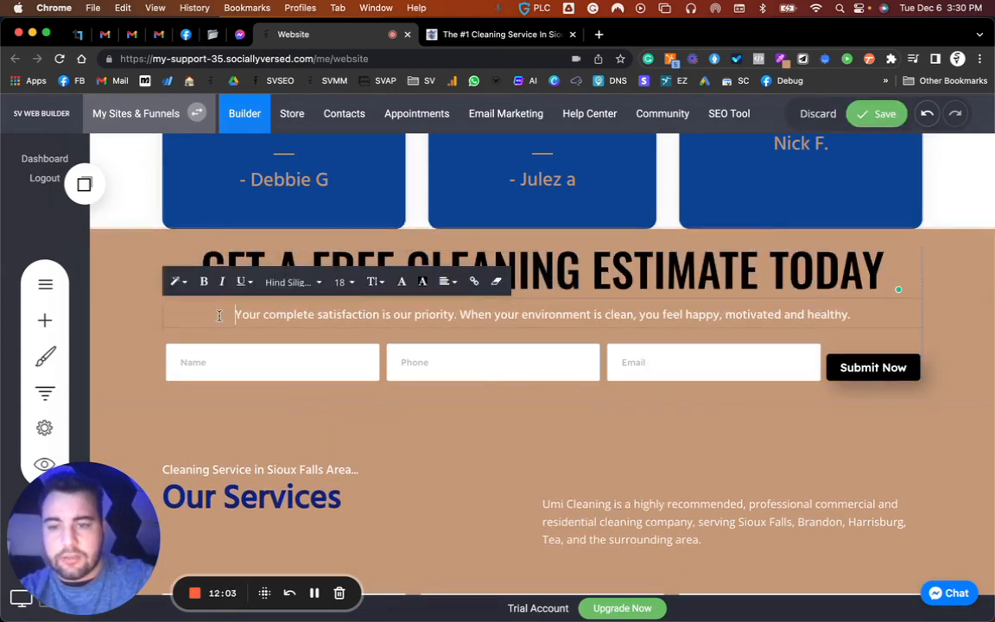
drag(220, 316, 865, 317)
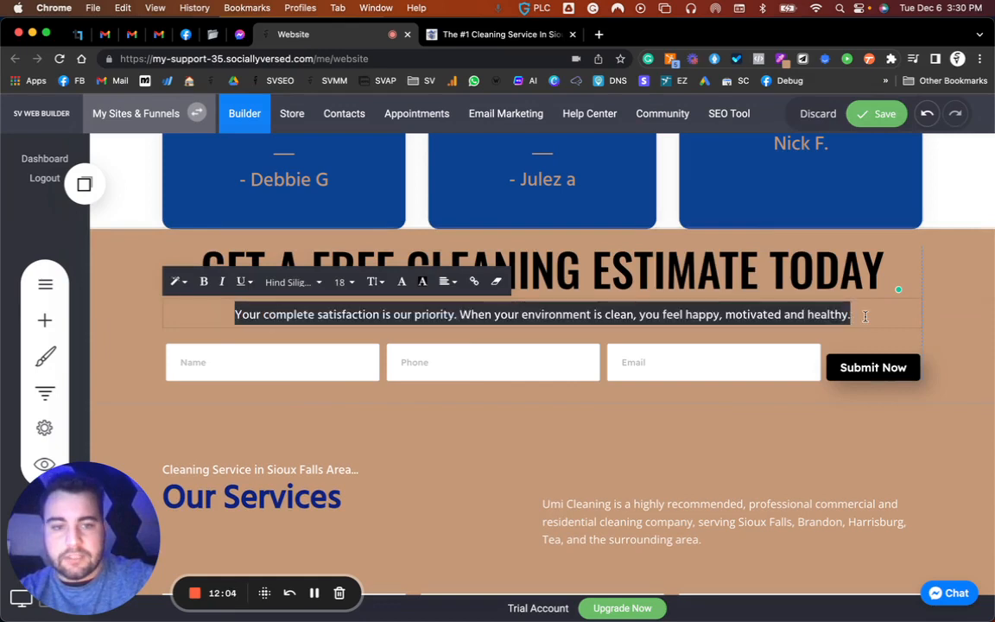
click(402, 281)
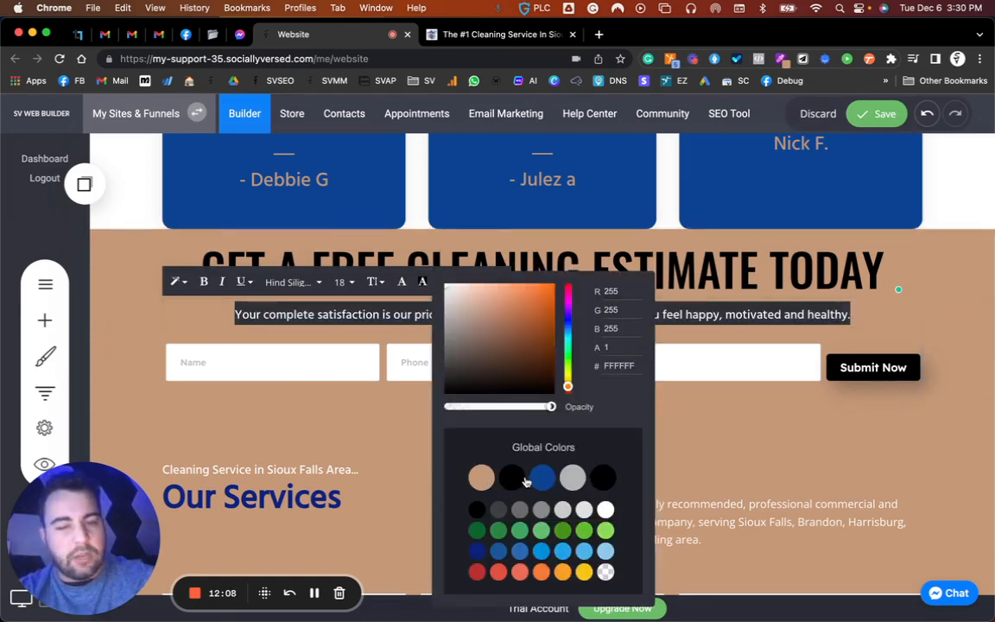
click(541, 476)
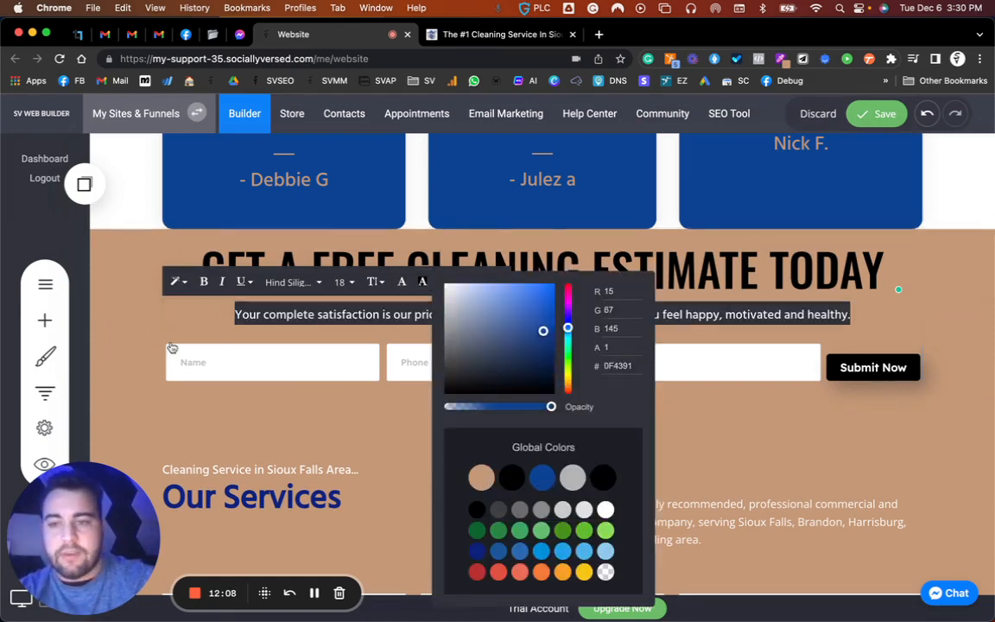
click(137, 295)
Step: Set the estimate form block's background color to white and add a spacer above its heading
click(125, 335)
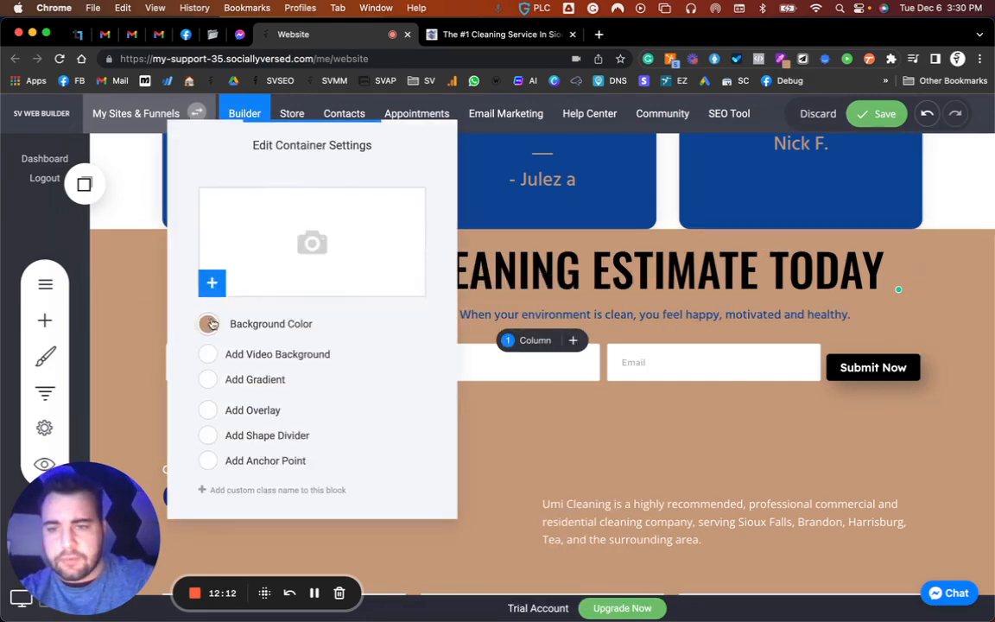
click(210, 324)
click(273, 486)
click(497, 257)
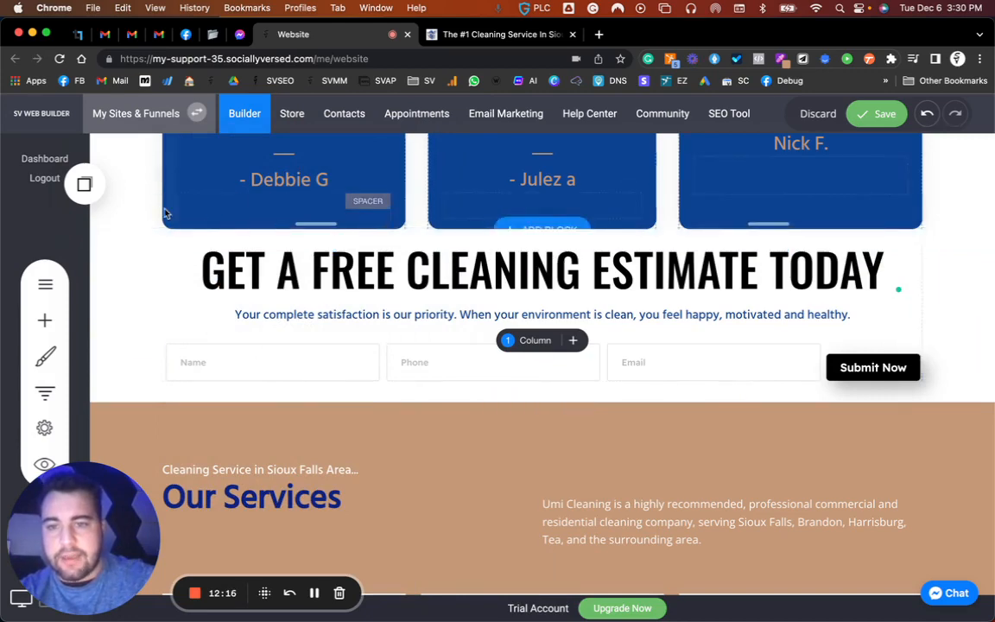
scroll(391, 319, up, 2)
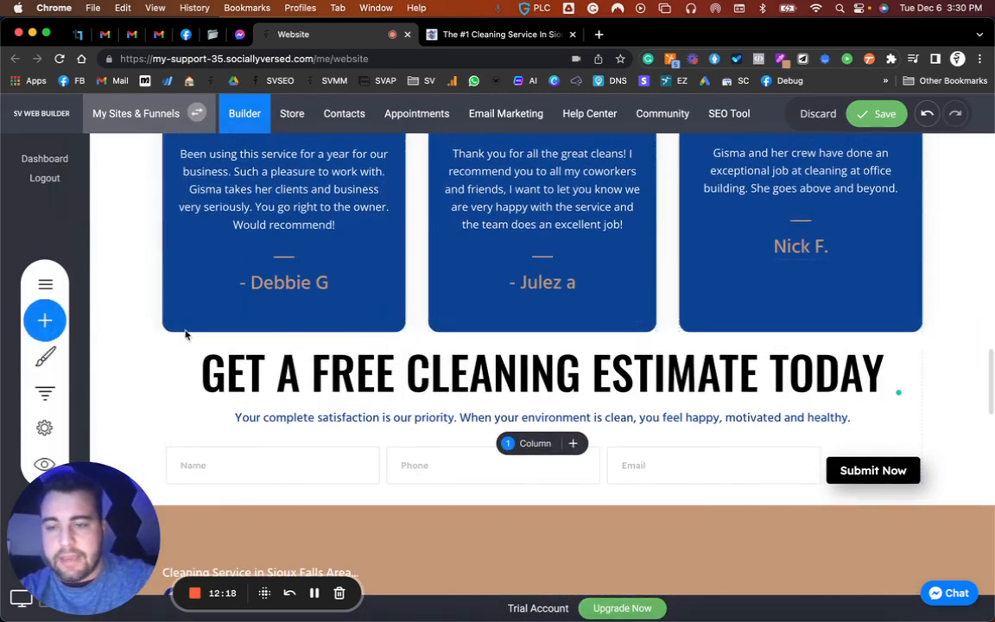
drag(205, 364, 514, 341)
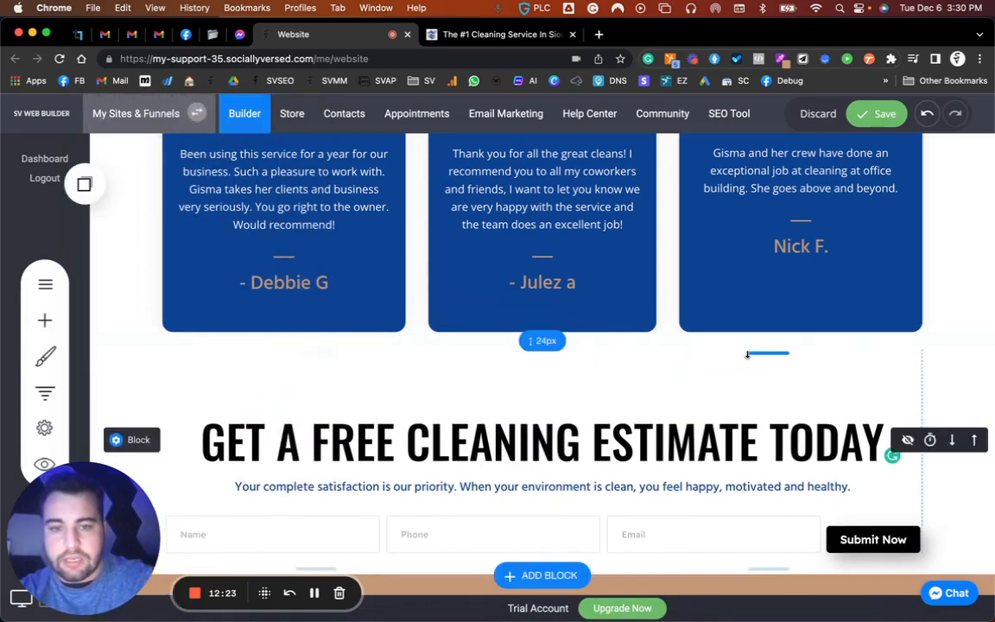
Step: Add an empty row to the testimonial cards block and move it below the cards
scroll(930, 272, up, 4)
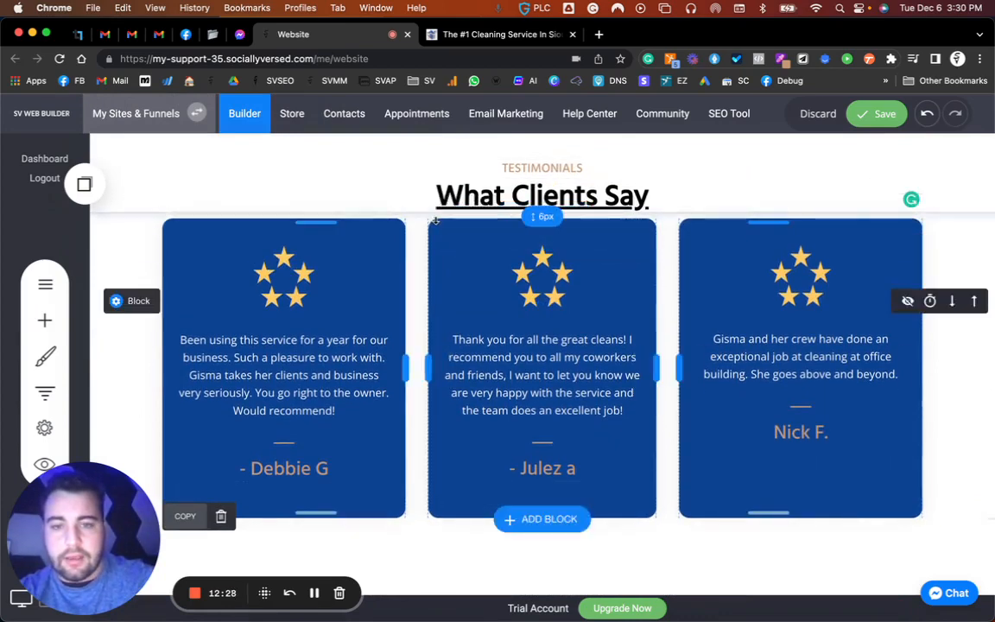
click(458, 230)
click(446, 220)
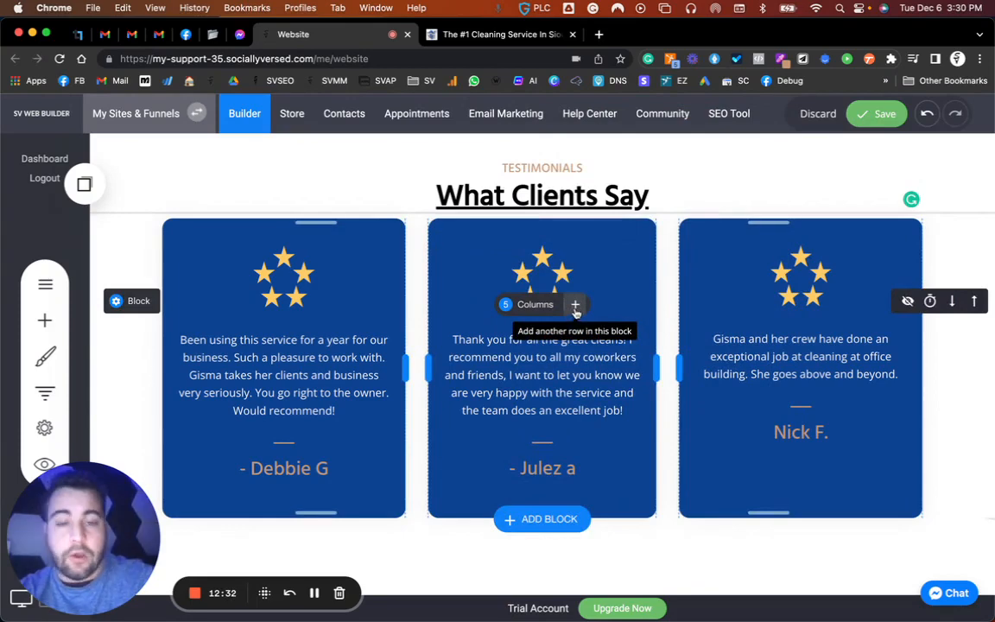
click(575, 307)
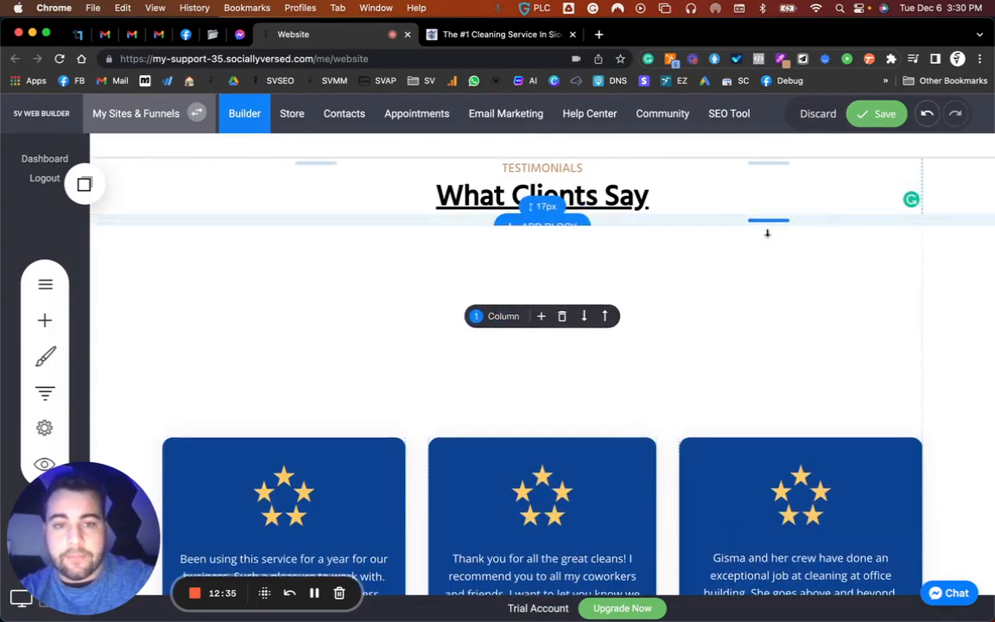
click(585, 330)
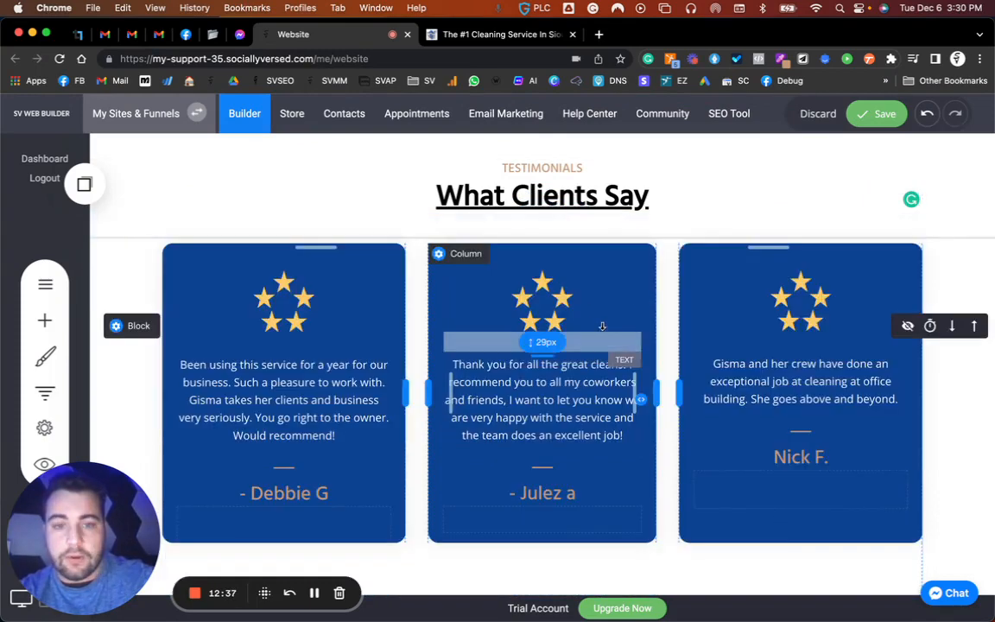
Step: Move the spacer from above the estimate heading into the empty row below the testimonial cards
scroll(573, 382, down, 4)
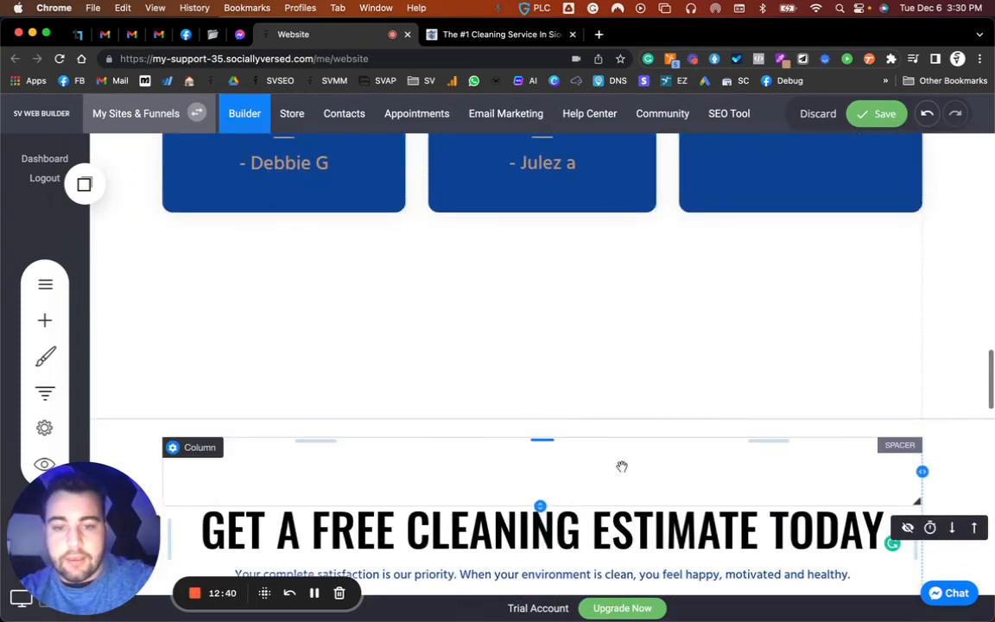
drag(619, 379, 659, 316)
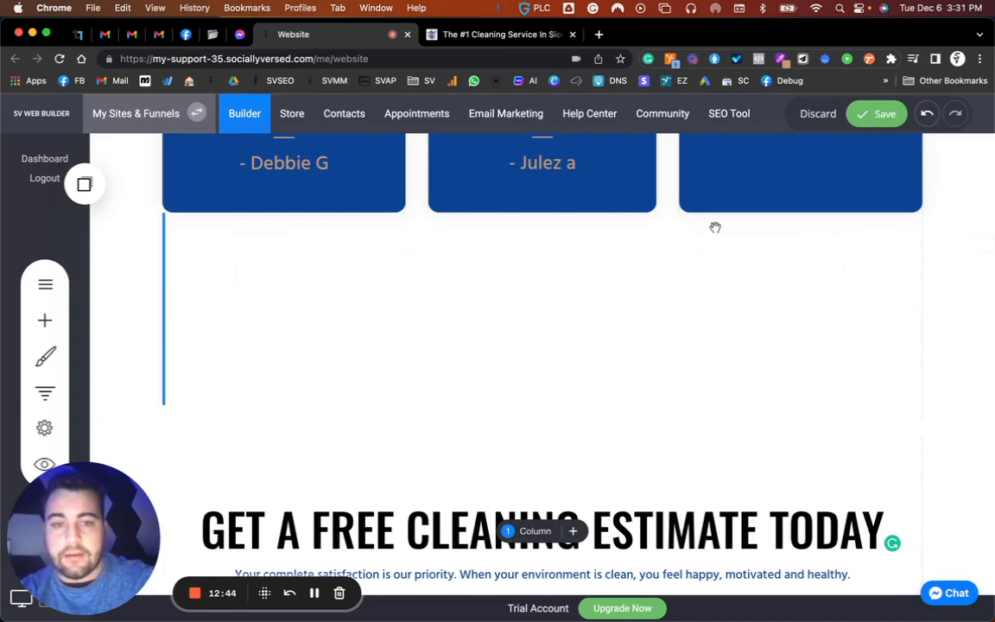
drag(715, 227, 570, 273)
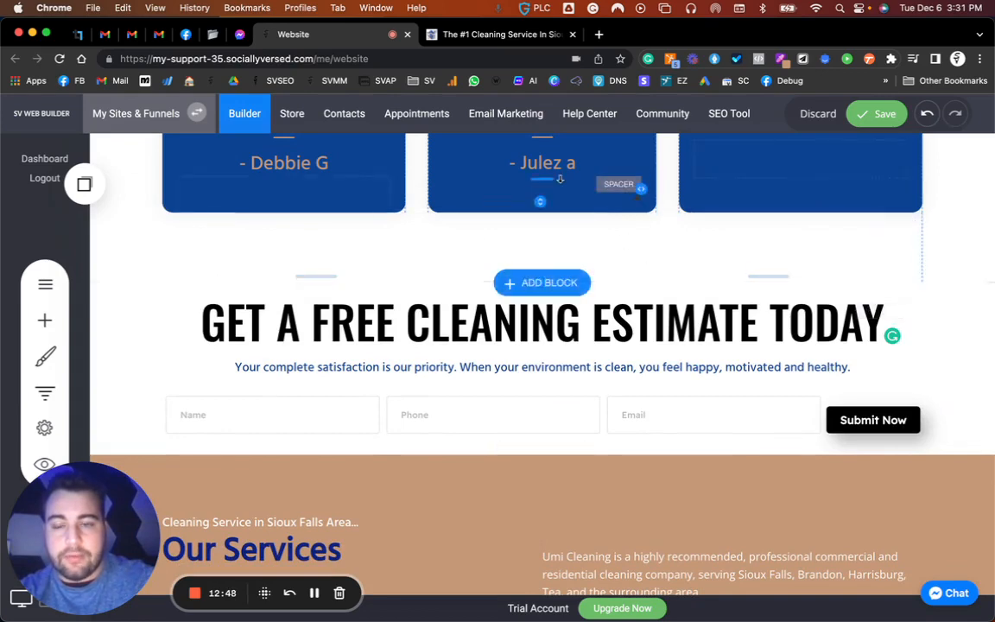
Step: Make the "Your complete satisfaction is our priority" line below the estimate heading bold
scroll(391, 190, up, 1)
scroll(285, 372, down, 2)
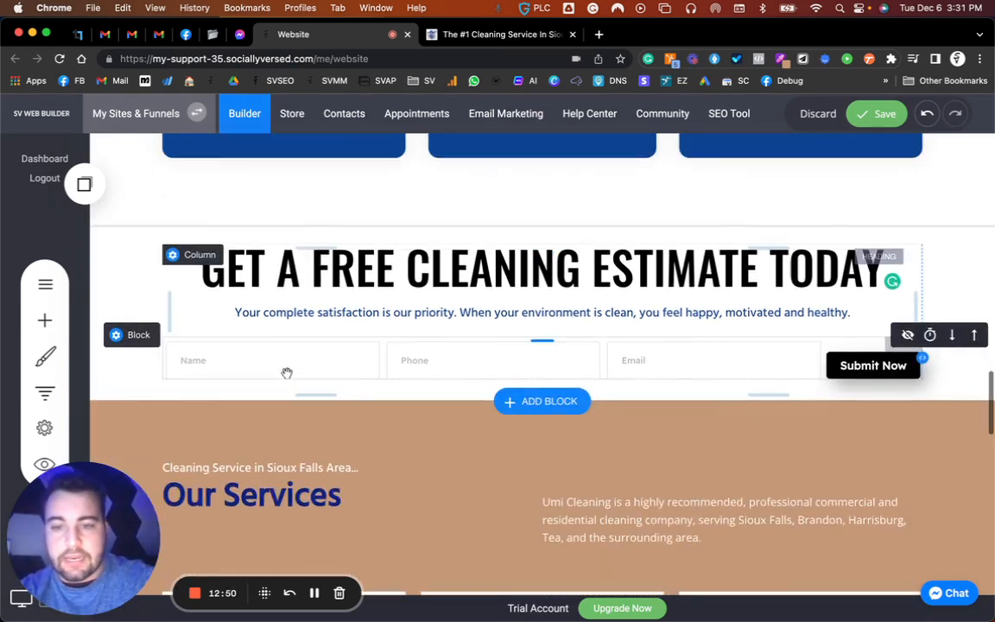
click(223, 312)
click(222, 313)
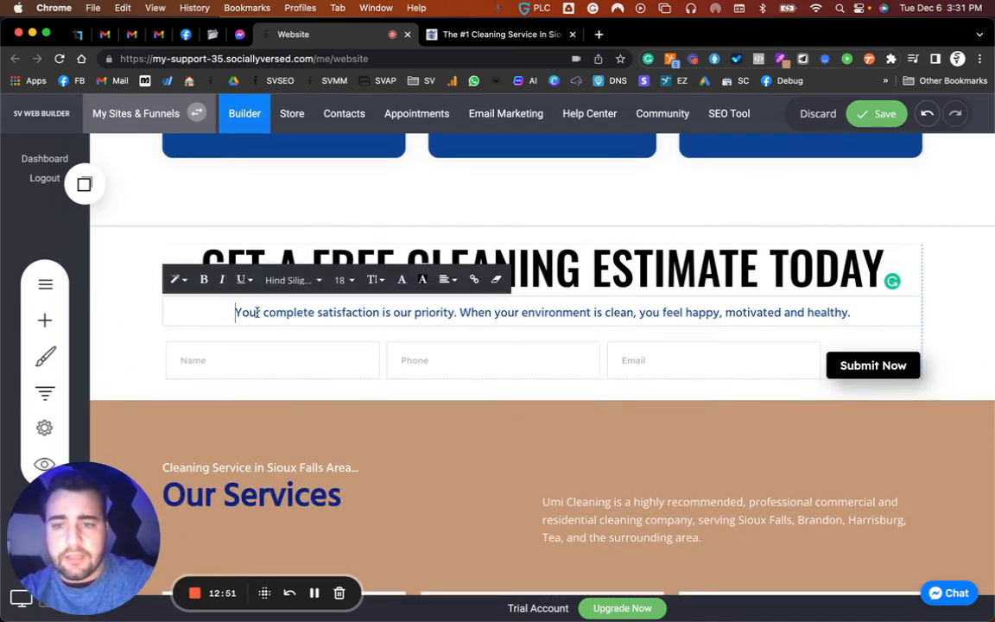
triple_click(257, 313)
Step: Try the Pathway Gothic One font on the line below the estimate heading and switch it back to Hind Siliguri
click(307, 284)
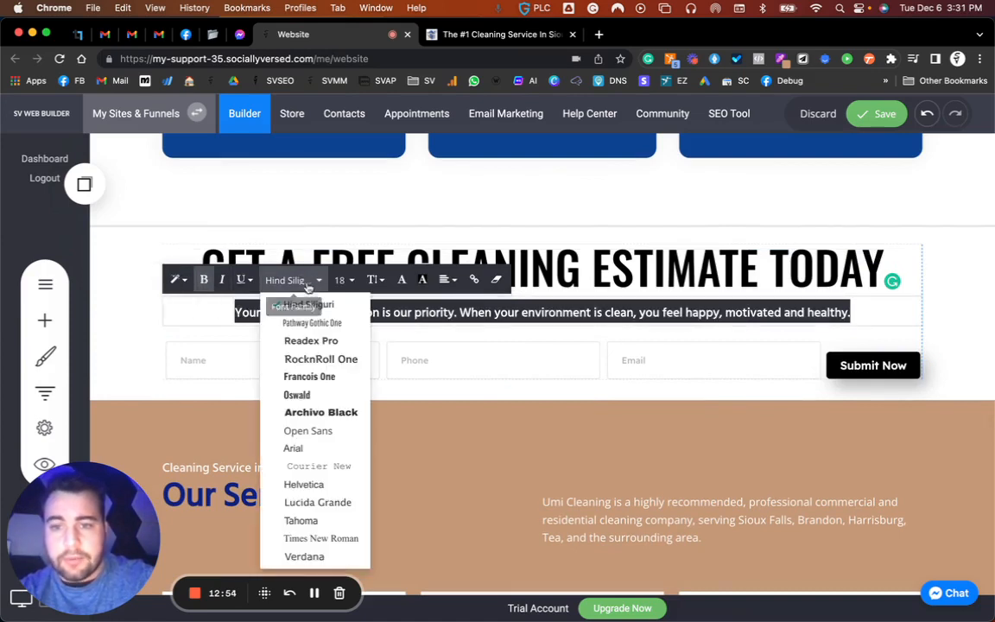
click(318, 323)
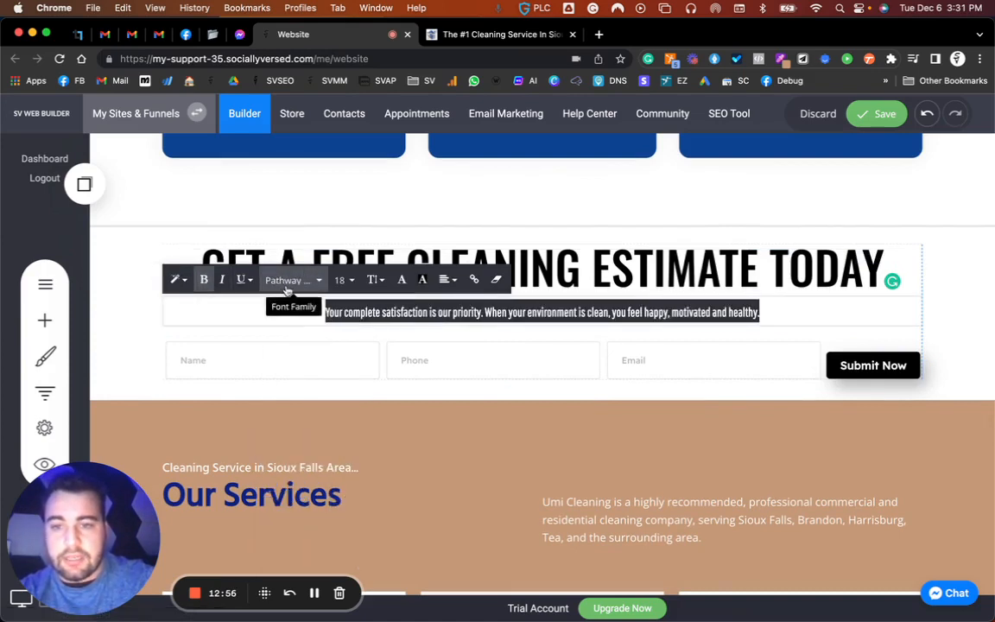
click(288, 280)
click(304, 304)
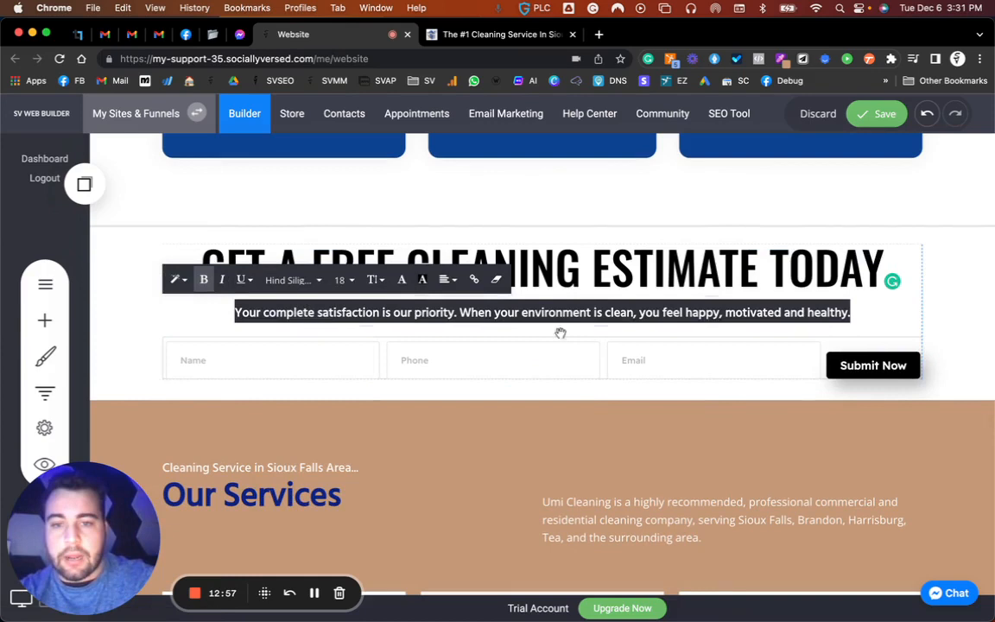
Step: Set the "GET A FREE CLEANING ESTIMATE TODAY" heading to the Pathway Gothic One font at size 60
click(615, 271)
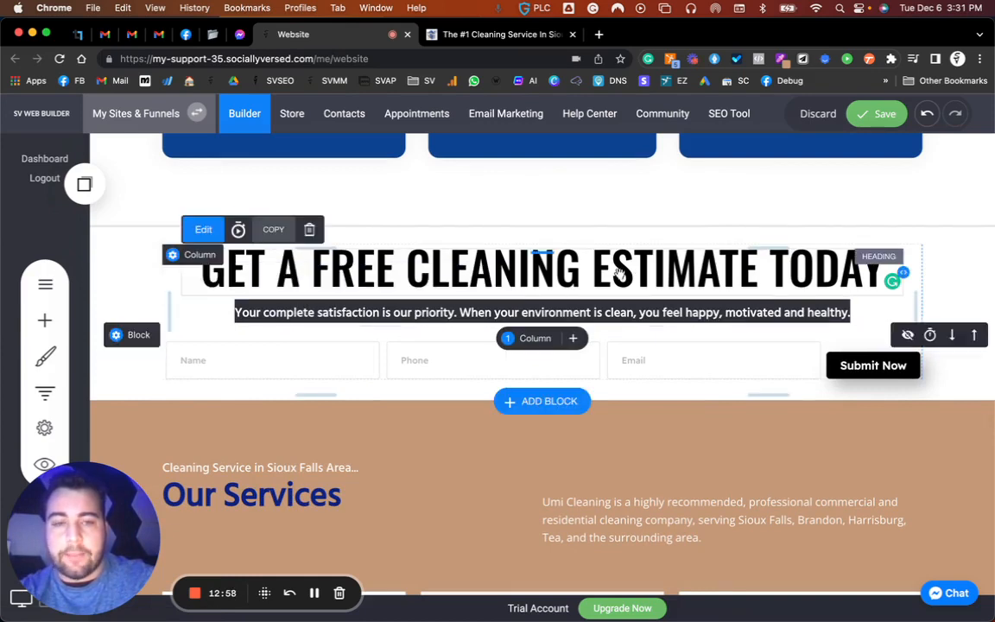
double_click(251, 261)
click(210, 261)
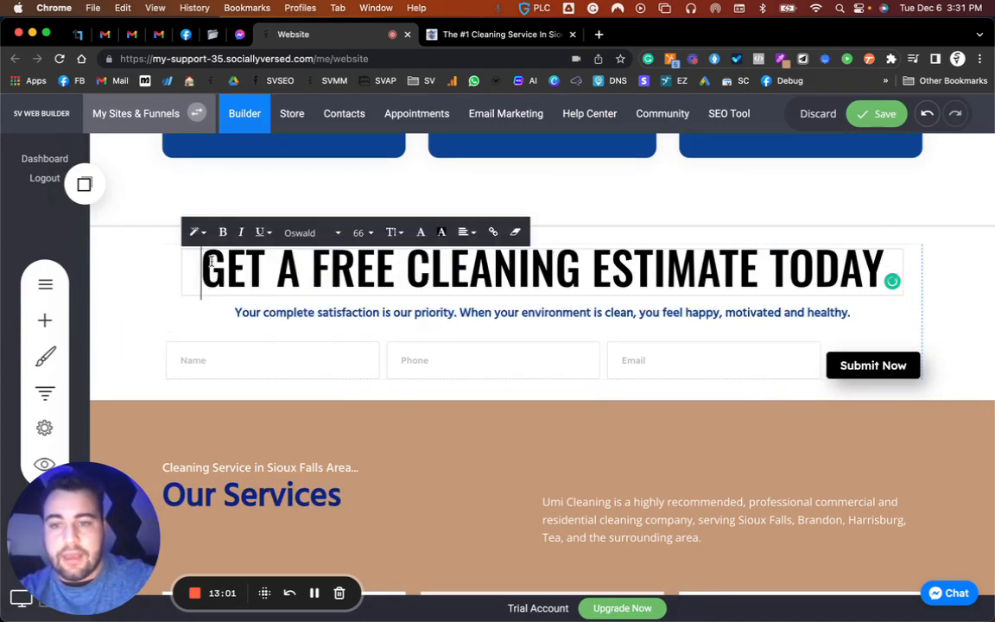
drag(205, 259, 966, 275)
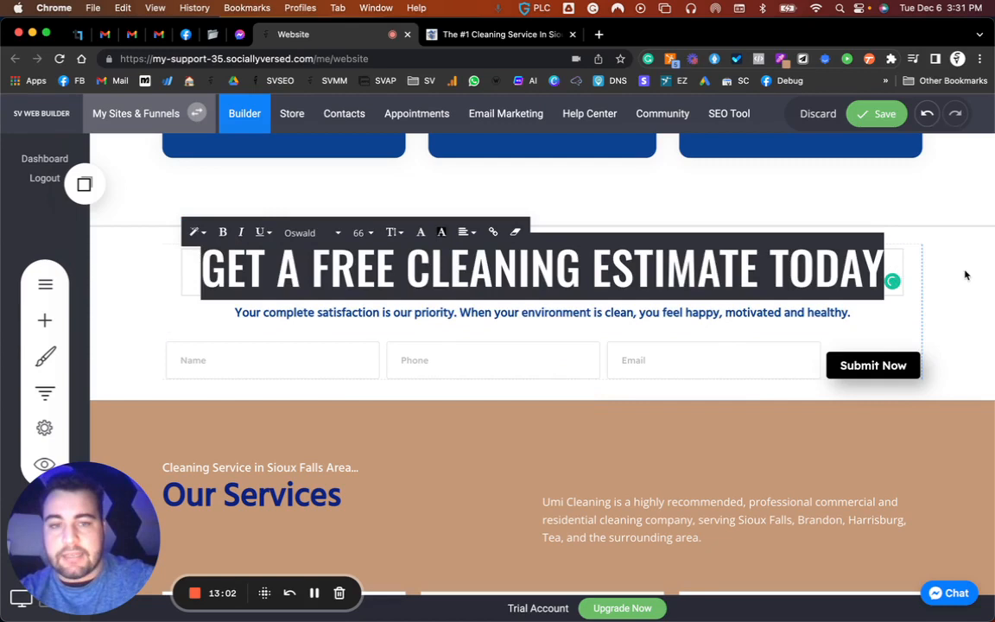
click(307, 233)
click(304, 269)
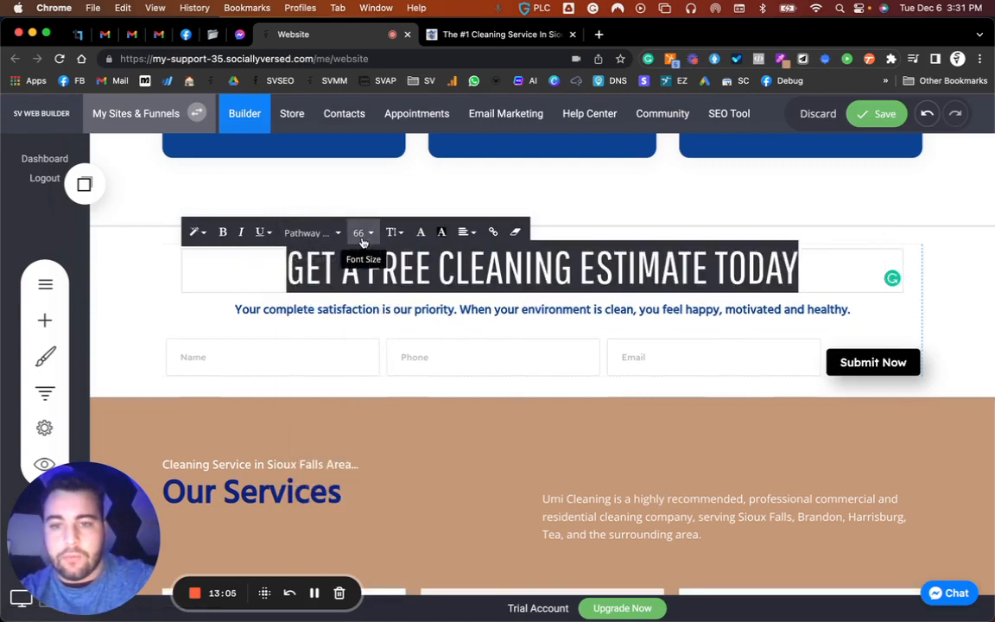
click(361, 233)
click(429, 367)
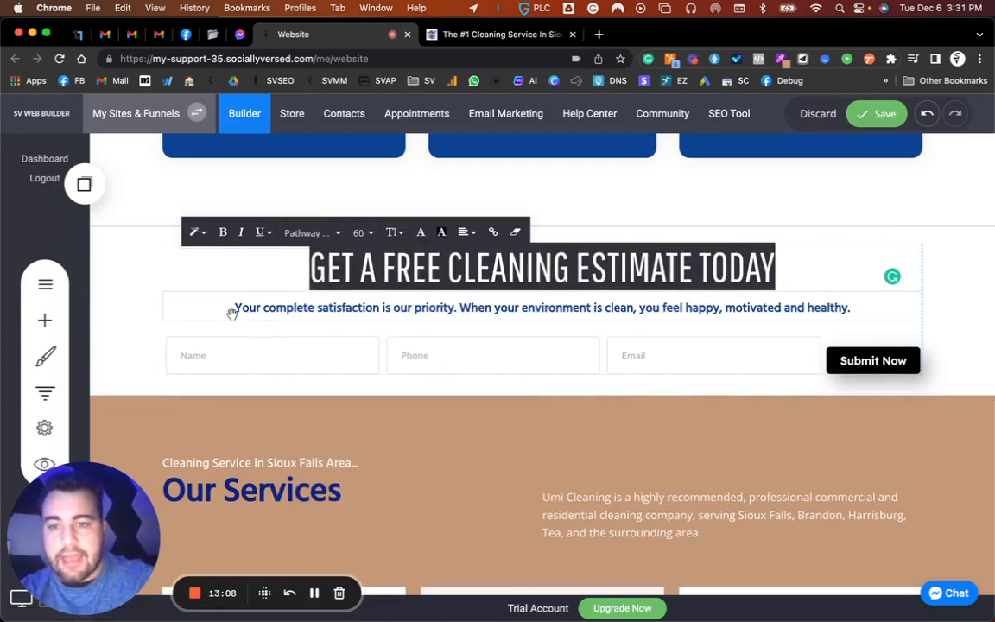
Step: Reapply the Hind Siliguri font to the "Your complete satisfaction is our priority" line below the estimate heading
click(223, 309)
key(ctrl+a)
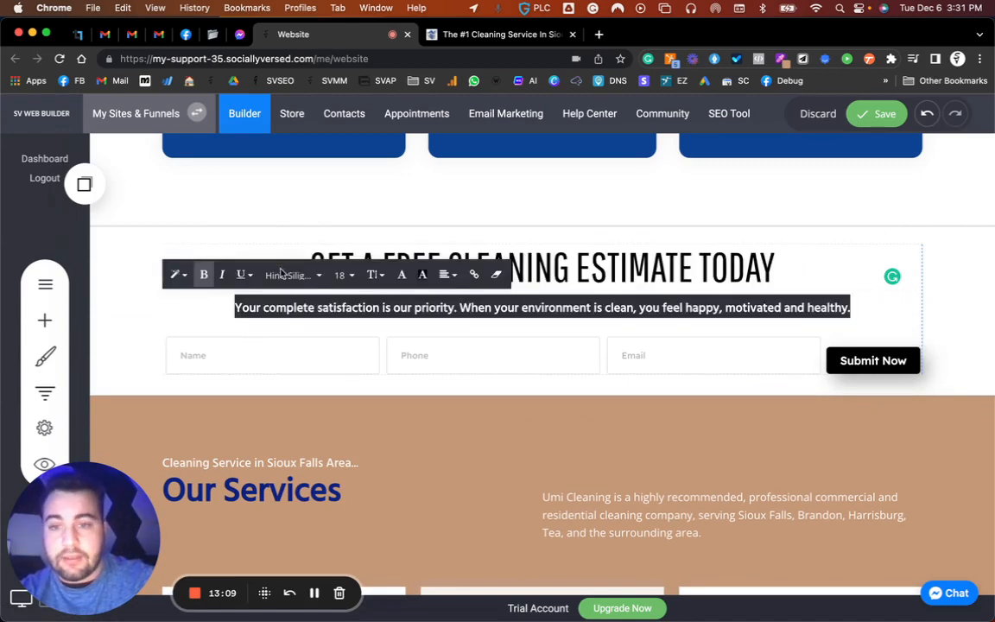
click(287, 275)
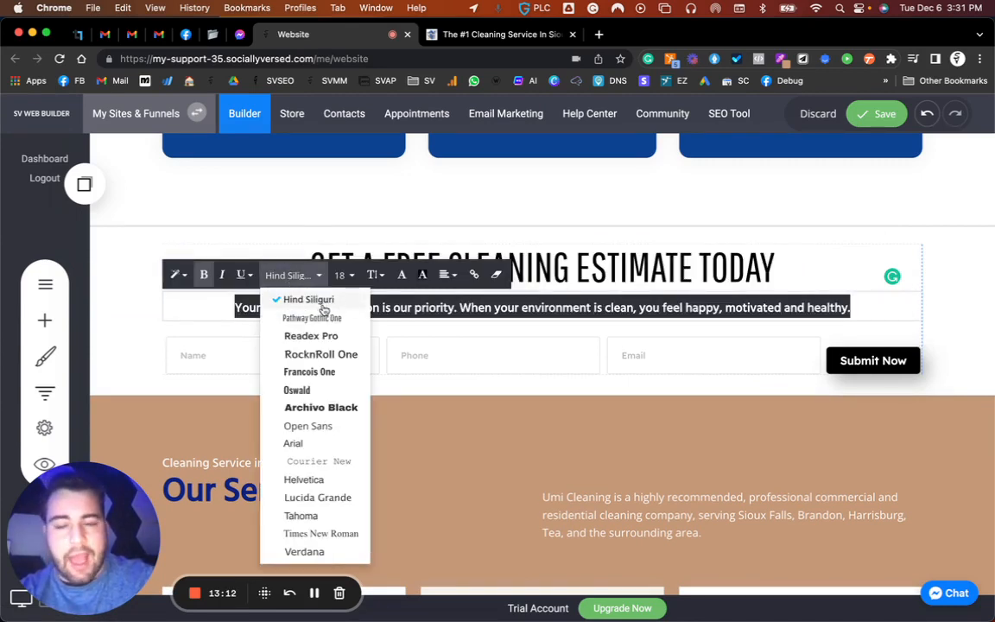
click(329, 302)
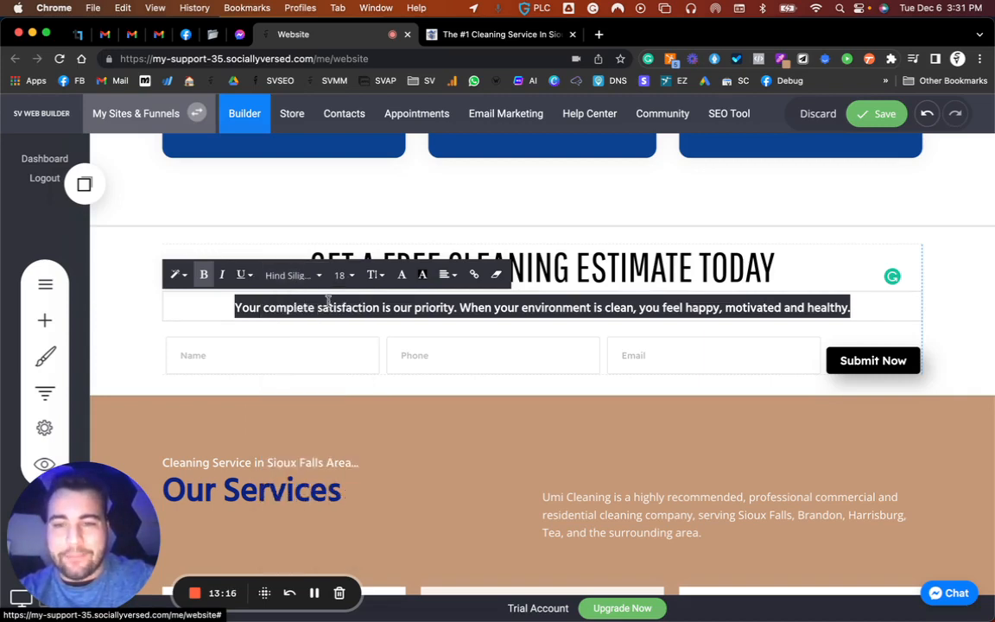
click(348, 307)
click(992, 328)
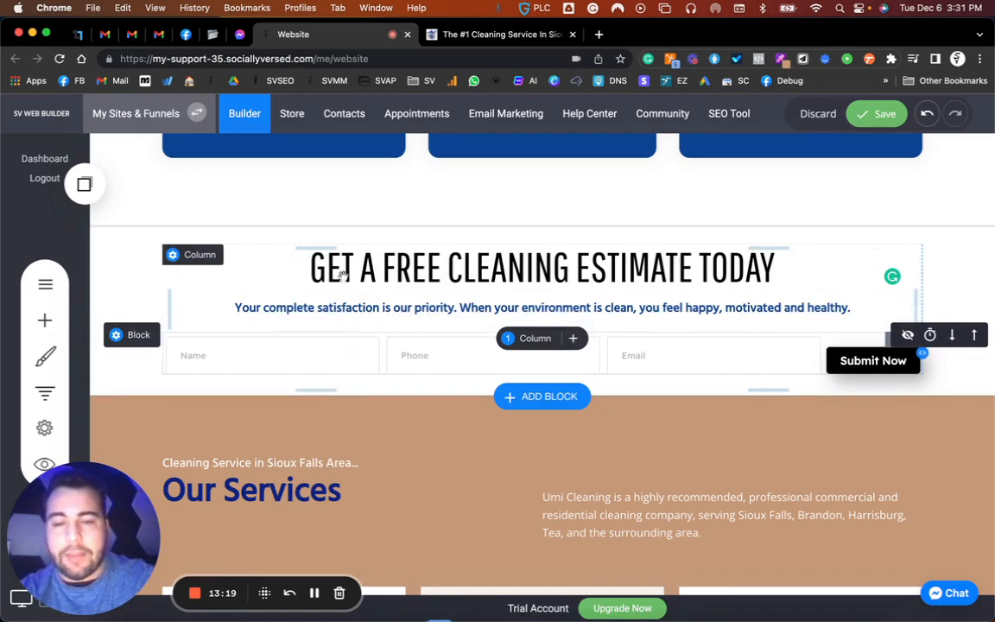
Step: Change the text color of the Umi Cleaning description paragraph in the Our Services section to black
scroll(361, 369, down, 3)
scroll(361, 369, up, 2)
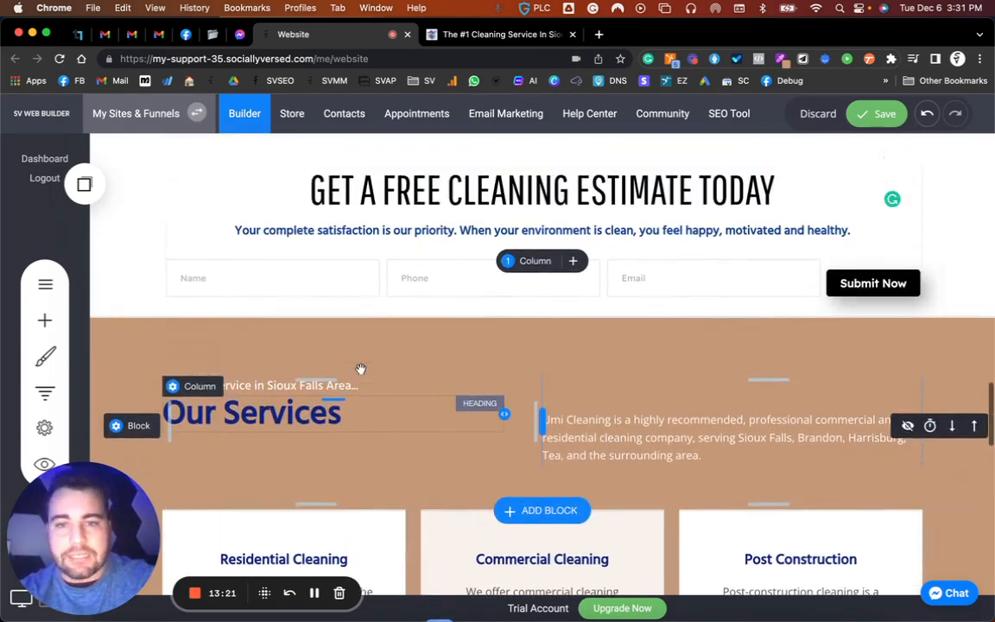
scroll(361, 369, down, 2)
click(607, 348)
click(707, 364)
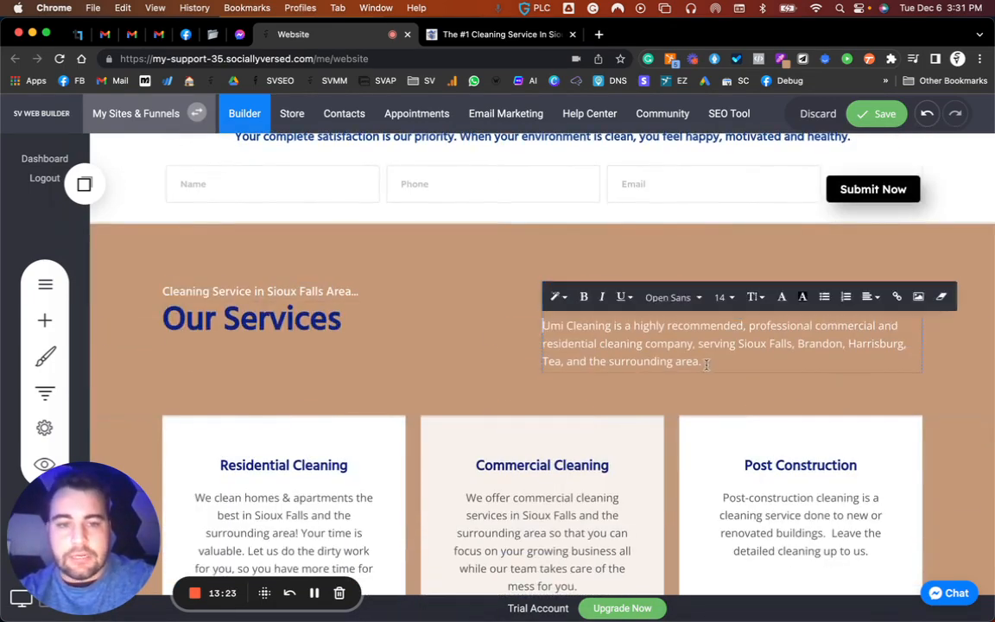
drag(714, 365, 530, 301)
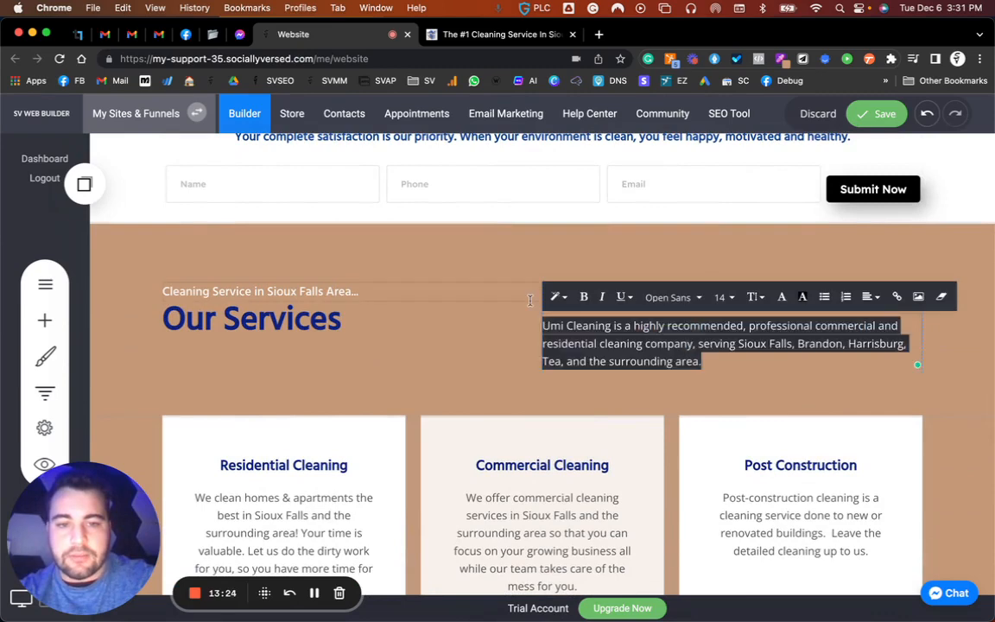
click(782, 298)
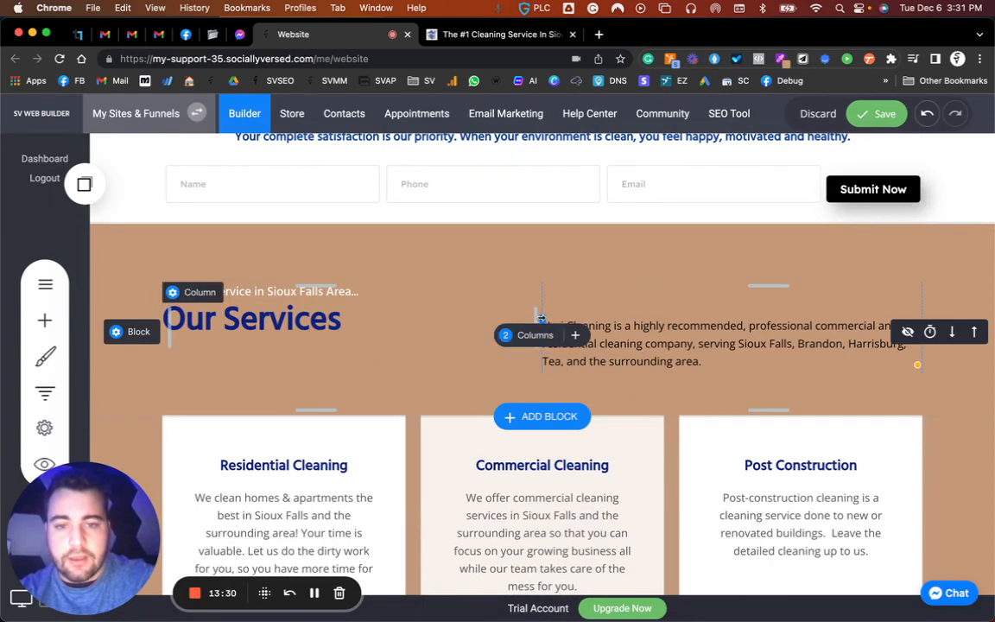
Step: Widen the description paragraph's column toward the Our Services heading and reduce its top spacing to 5px
drag(542, 311, 474, 326)
drag(603, 300, 610, 290)
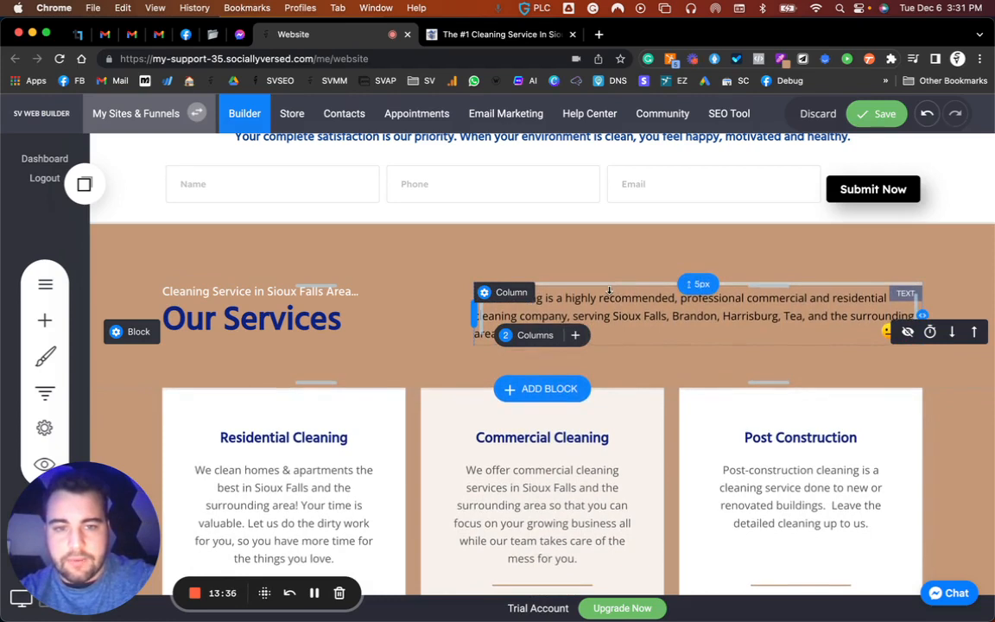
Step: Make the whole Umi Cleaning description paragraph beside the Our Services heading bold
click(633, 340)
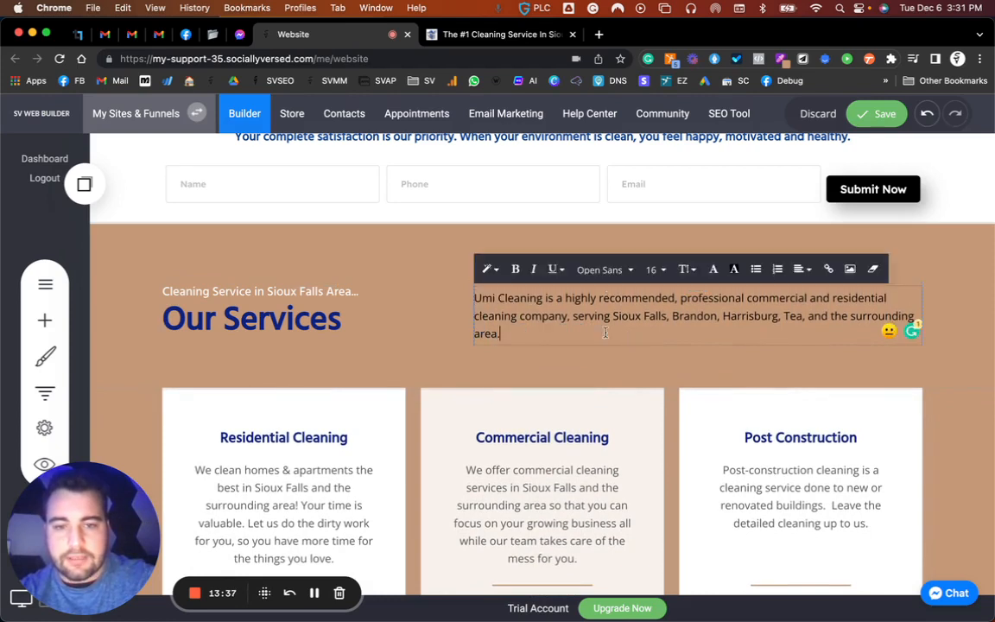
key(super+a)
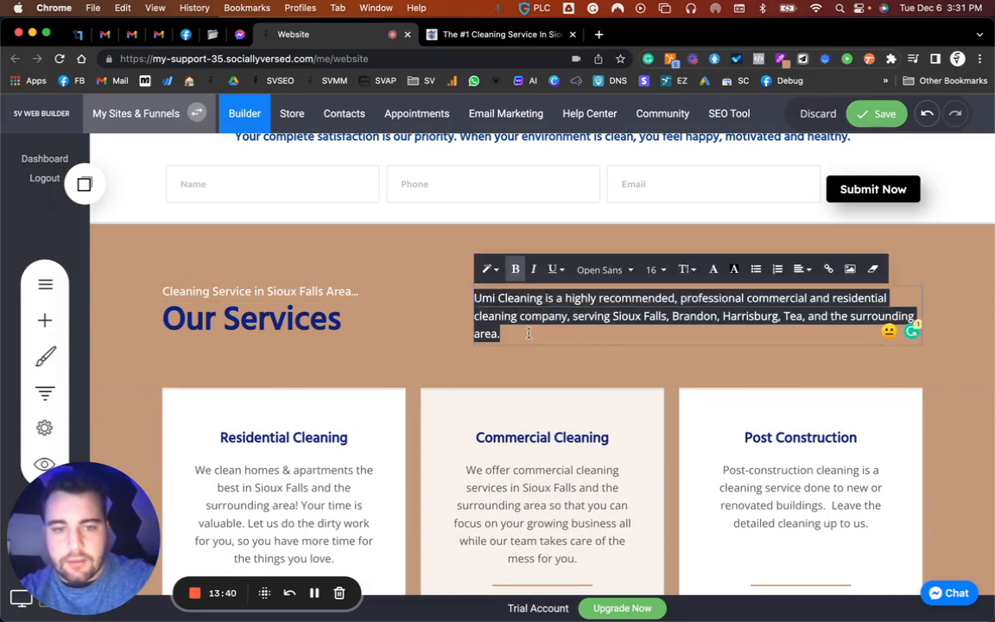
click(528, 334)
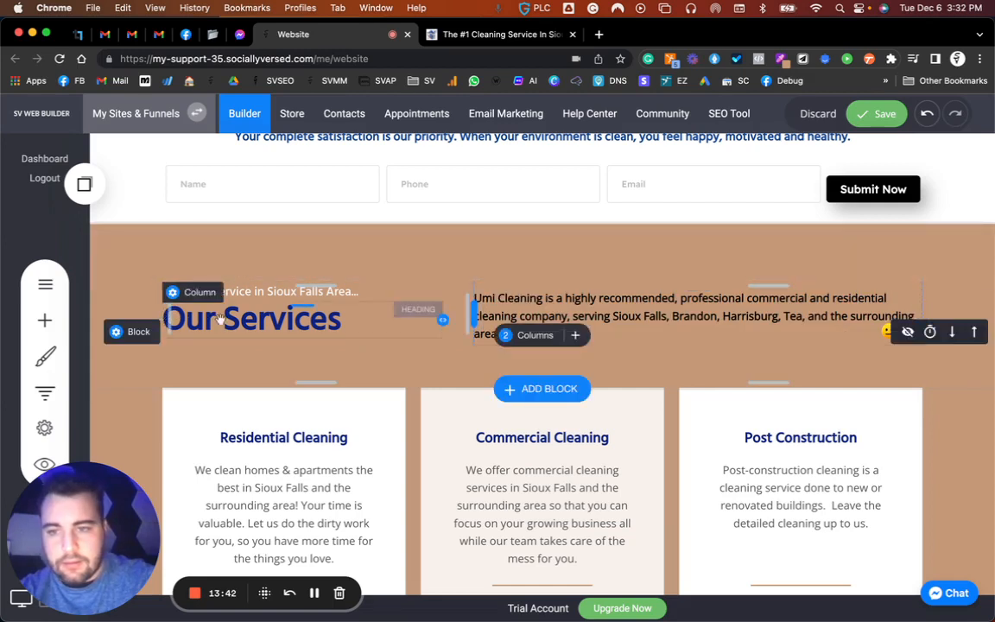
Step: Select the full text of the "Our Services" heading for formatting
click(357, 318)
key(super+a)
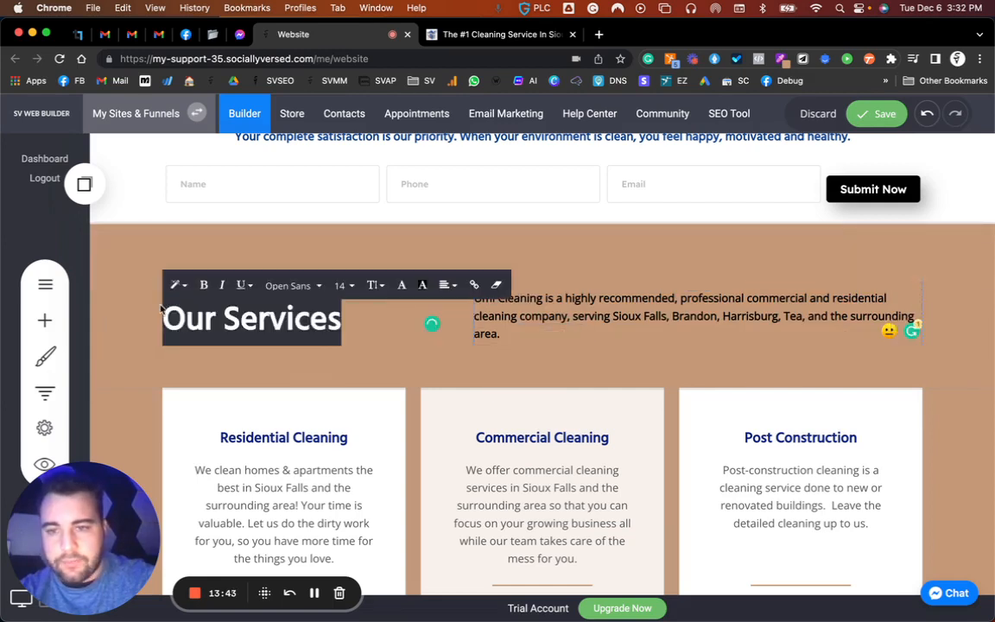
Step: Set the text color of the "Our Services" heading to the tan global color C59878
click(423, 285)
click(486, 482)
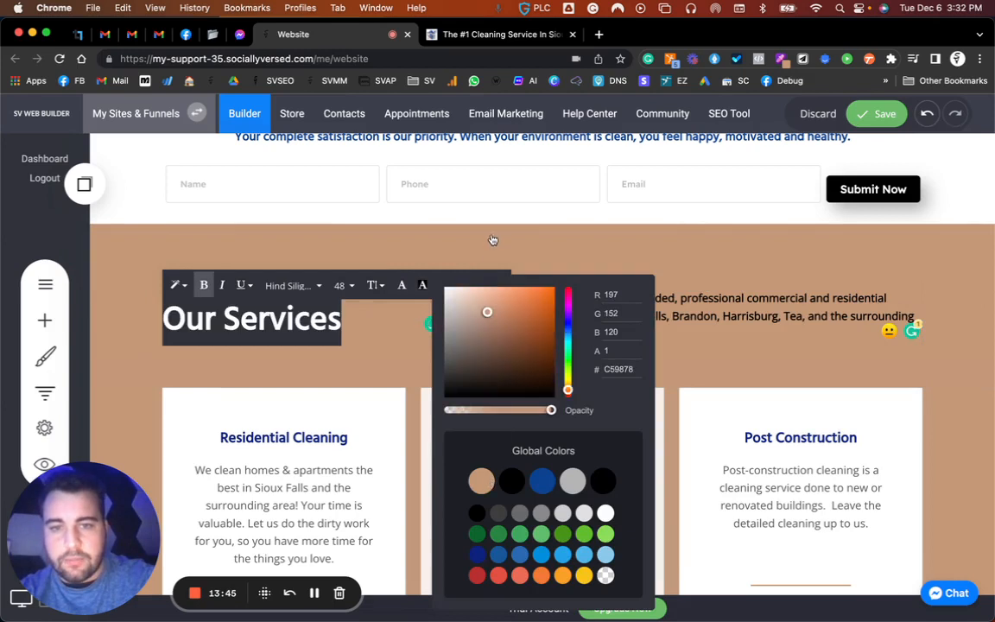
click(386, 247)
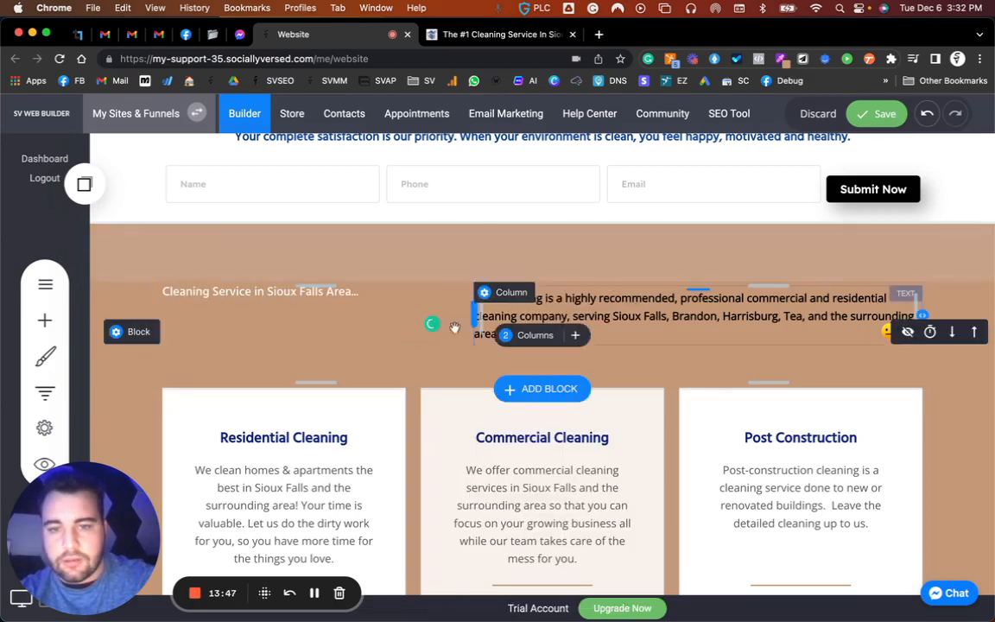
Step: Change the "Cleaning Service in Sioux Falls Area..." text color to the blue global color 0F4391
click(388, 298)
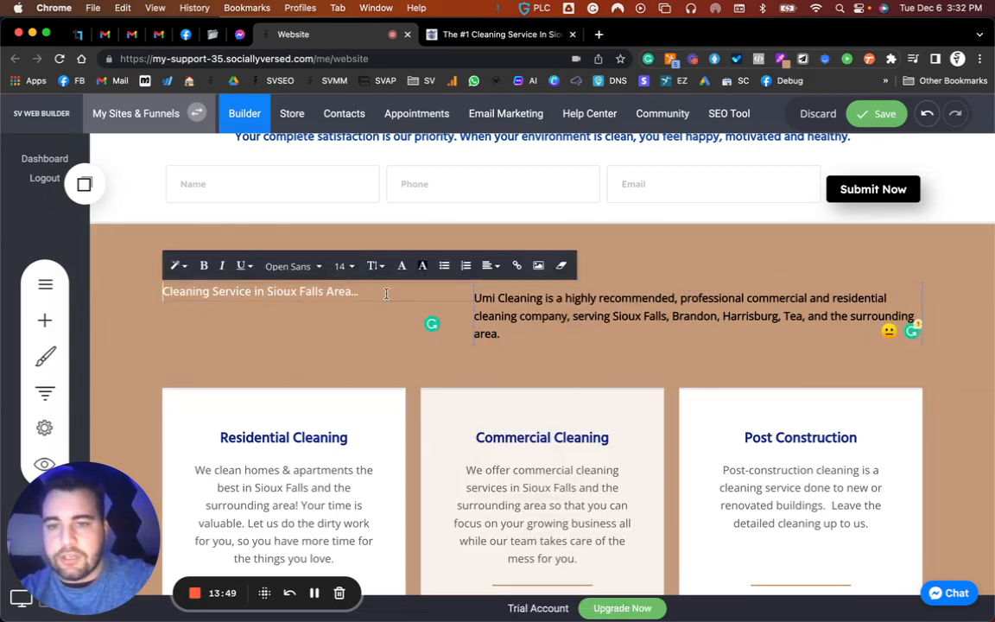
drag(387, 293, 142, 291)
click(402, 265)
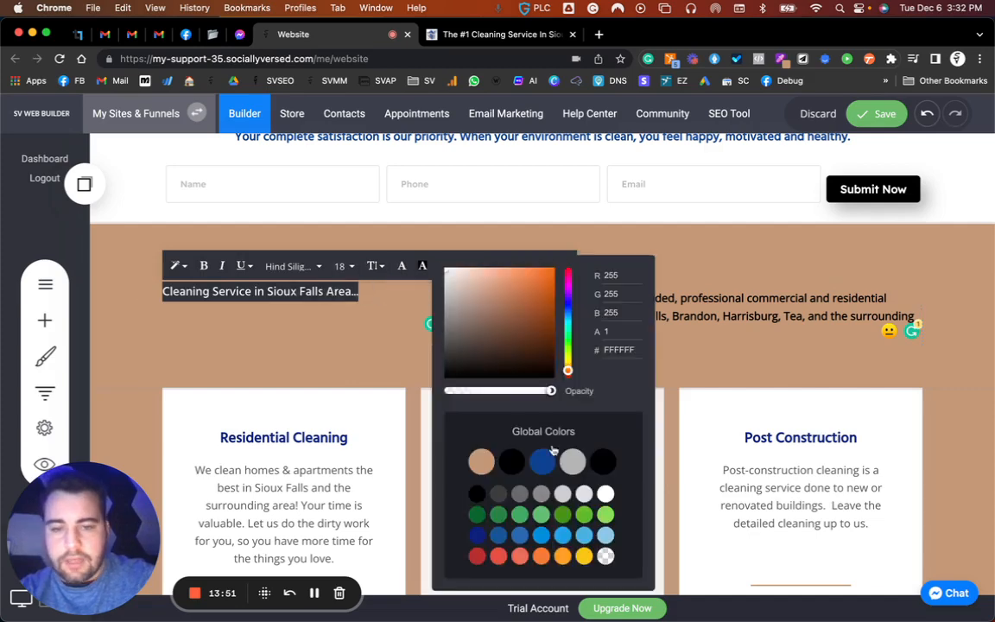
click(540, 461)
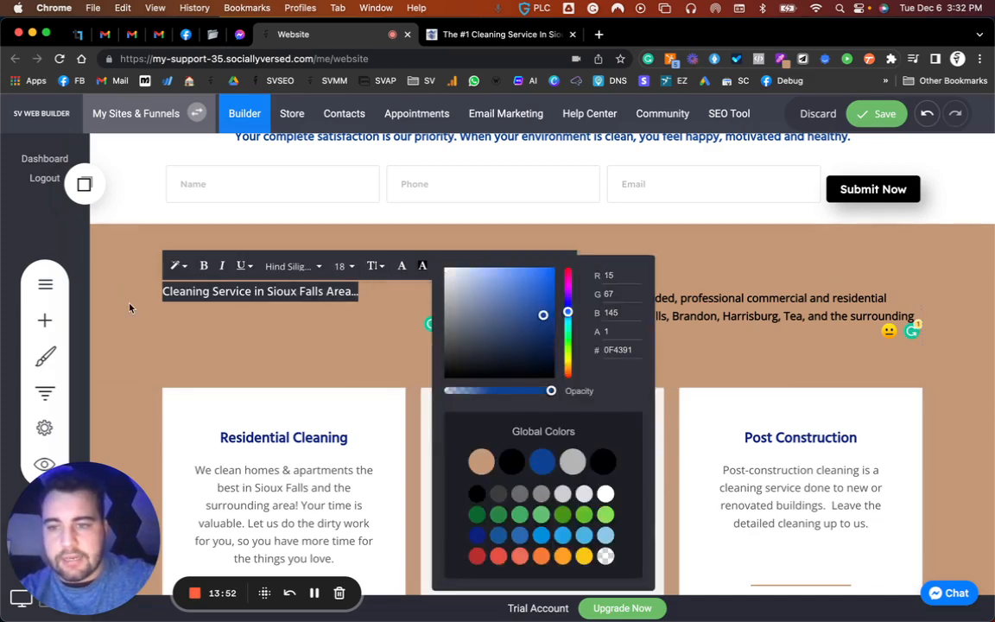
click(130, 307)
click(128, 307)
Step: Set the background color of the block containing the "Our Services" heading to white
click(122, 337)
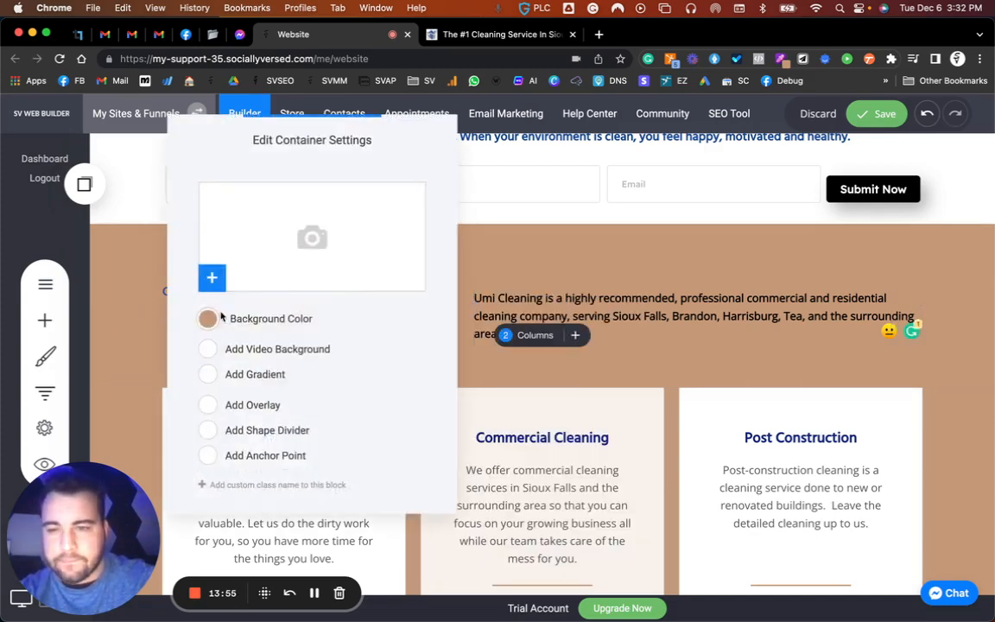
click(210, 318)
drag(225, 338, 177, 245)
click(153, 276)
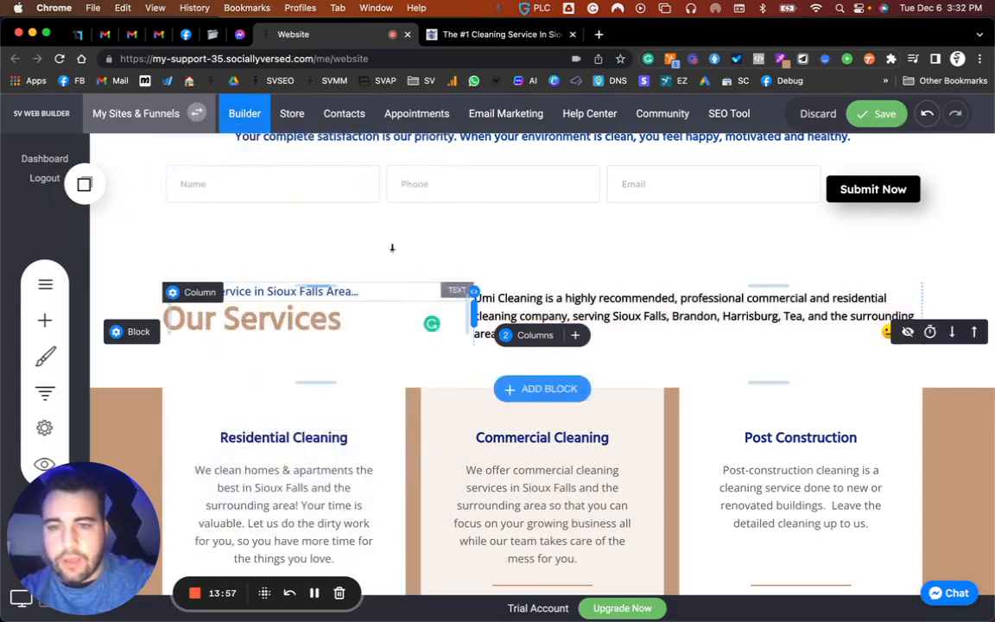
Step: Set the background color of the first service cards block, starting with Residential Cleaning, to white (FFFFFF)
scroll(367, 242, down, 3)
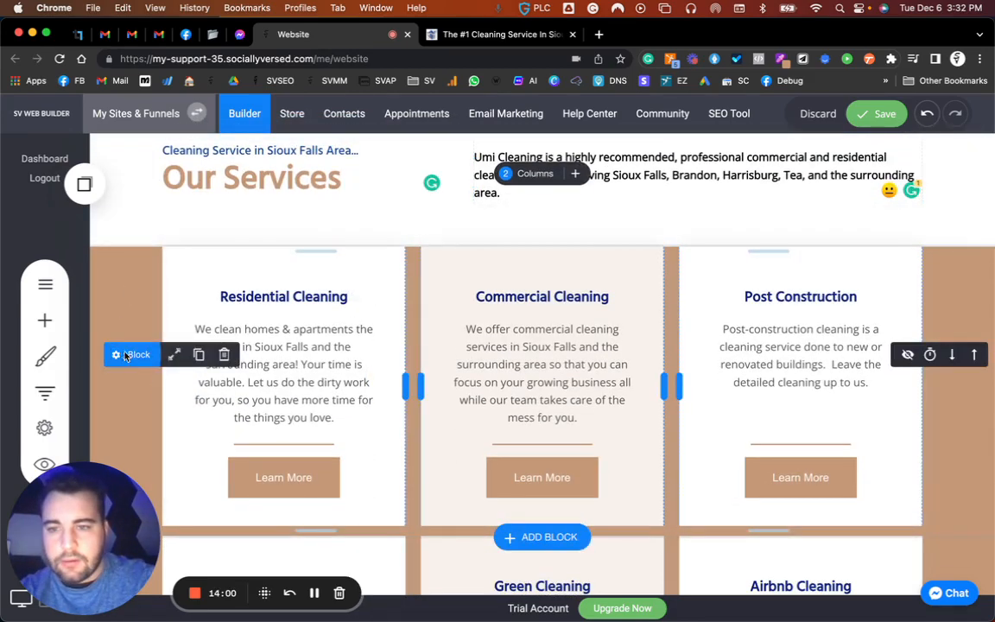
click(130, 354)
click(208, 342)
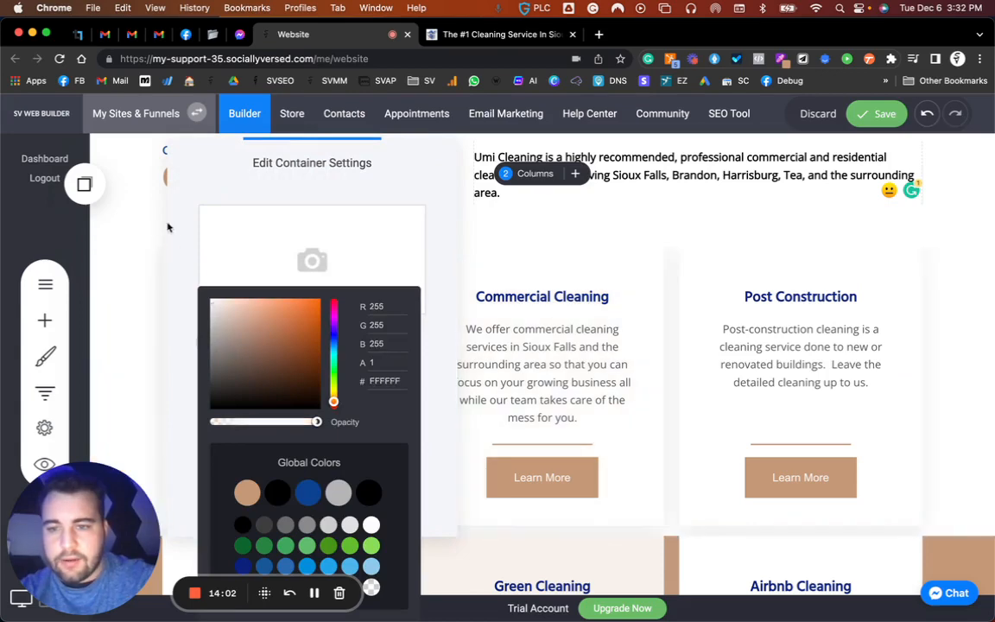
click(118, 216)
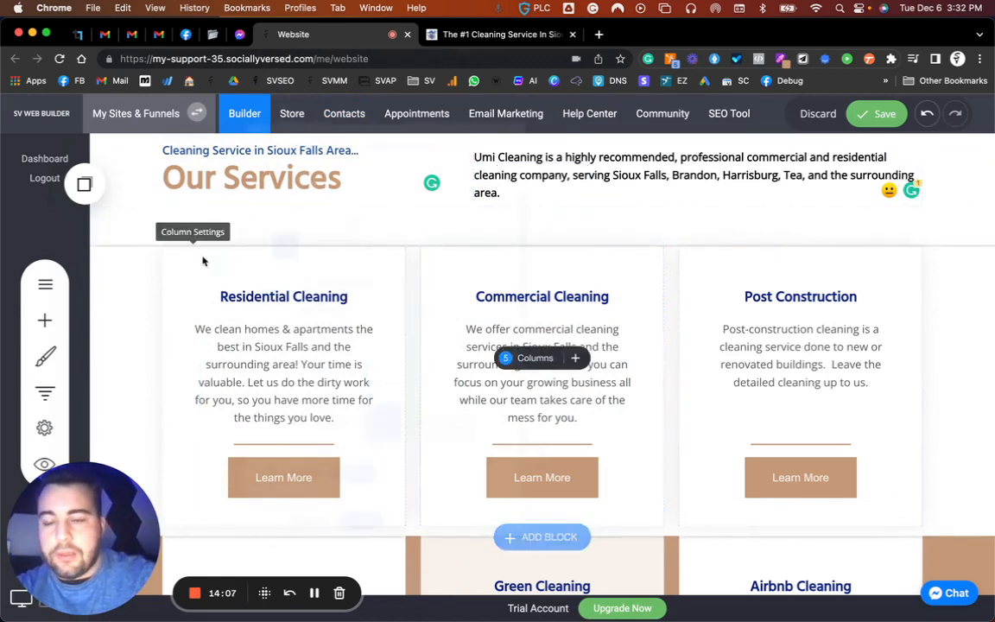
Step: Give the Residential Cleaning column a black (000000) outer shadow with a spread radius of -6px
click(194, 252)
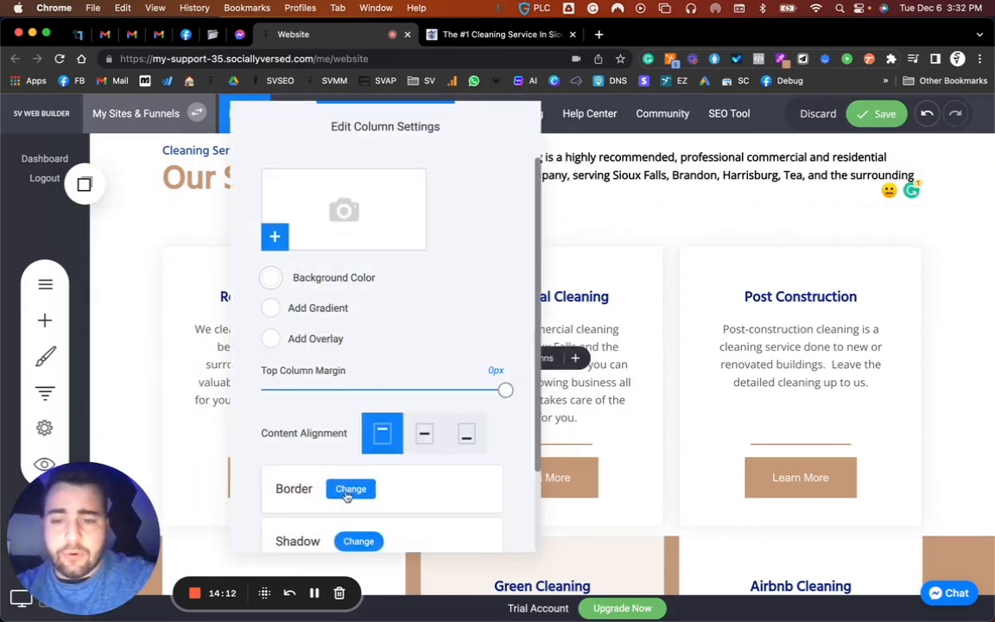
scroll(360, 455, down, 3)
click(359, 441)
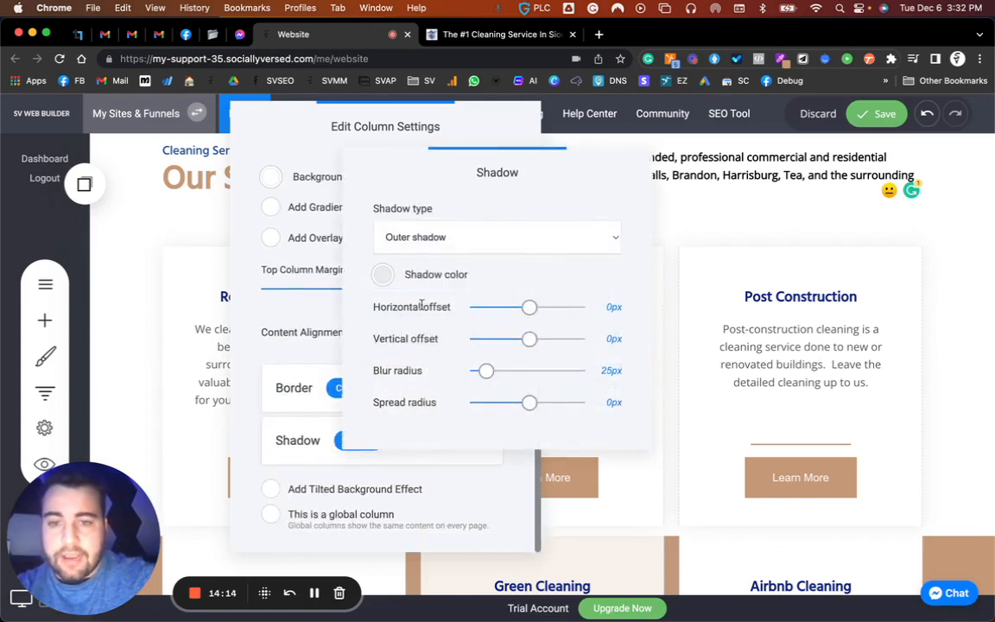
click(384, 276)
click(453, 493)
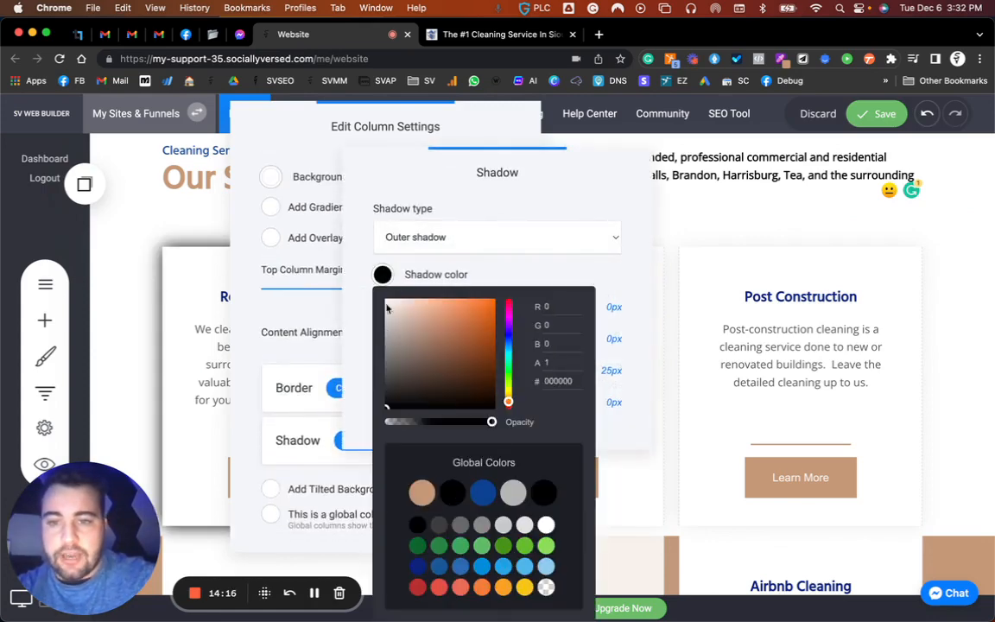
click(362, 275)
drag(530, 400, 521, 405)
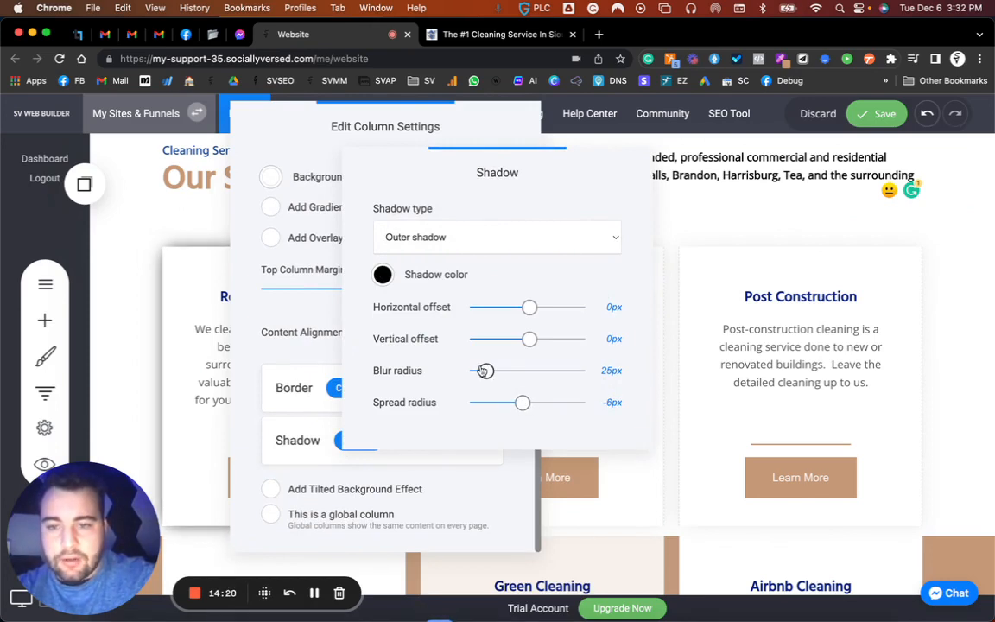
mouse_move(485, 370)
mouse_down()
mouse_move(498, 371)
mouse_move(486, 371)
mouse_up()
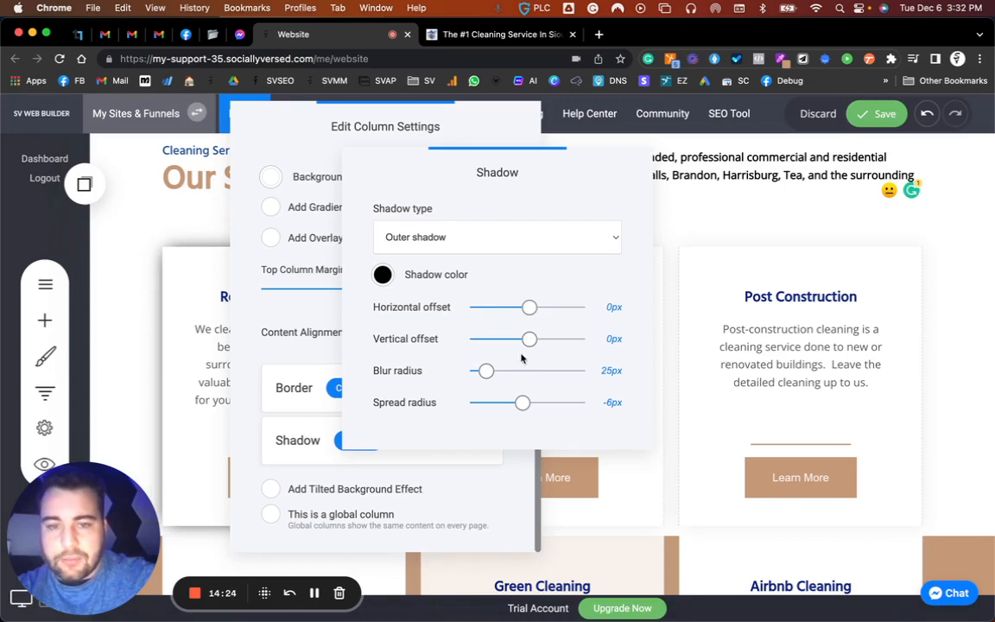
click(685, 226)
click(685, 223)
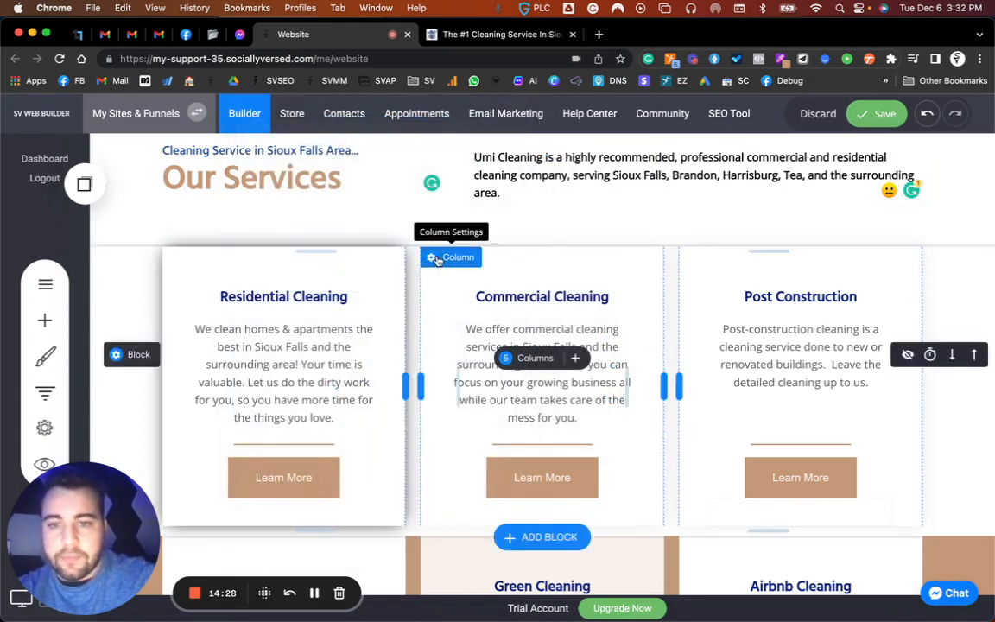
Step: Give the Commercial Cleaning column a black (000000) outer shadow with a spread radius of -5px
click(438, 258)
scroll(606, 518, down, 2)
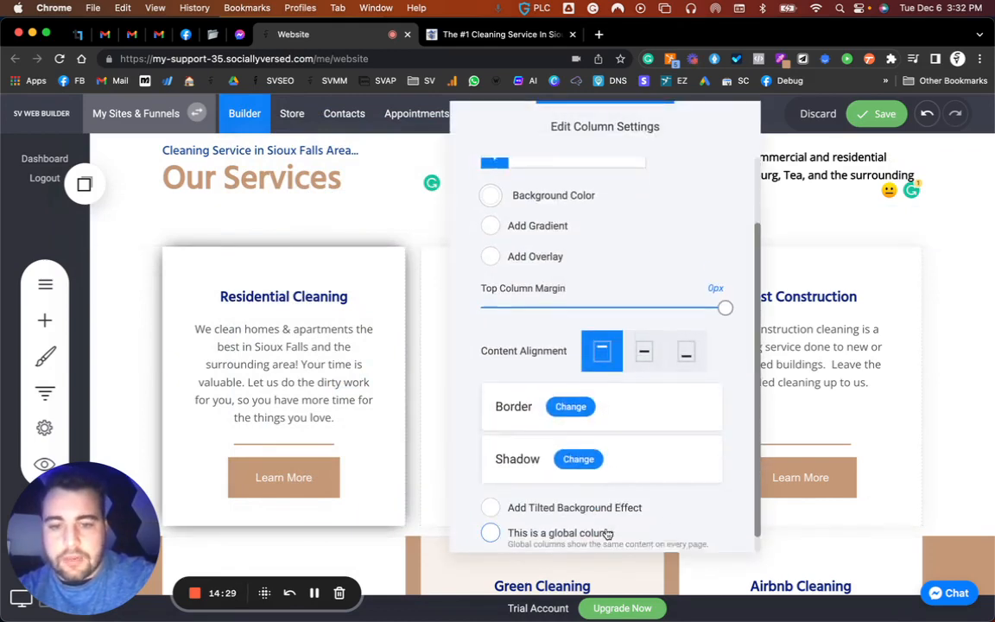
click(578, 441)
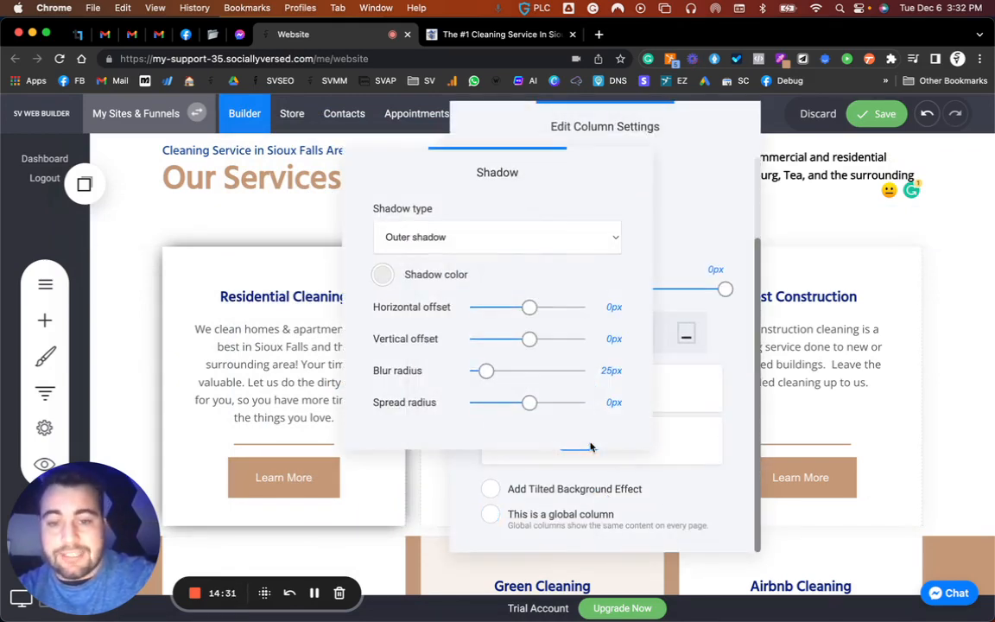
click(382, 274)
click(454, 496)
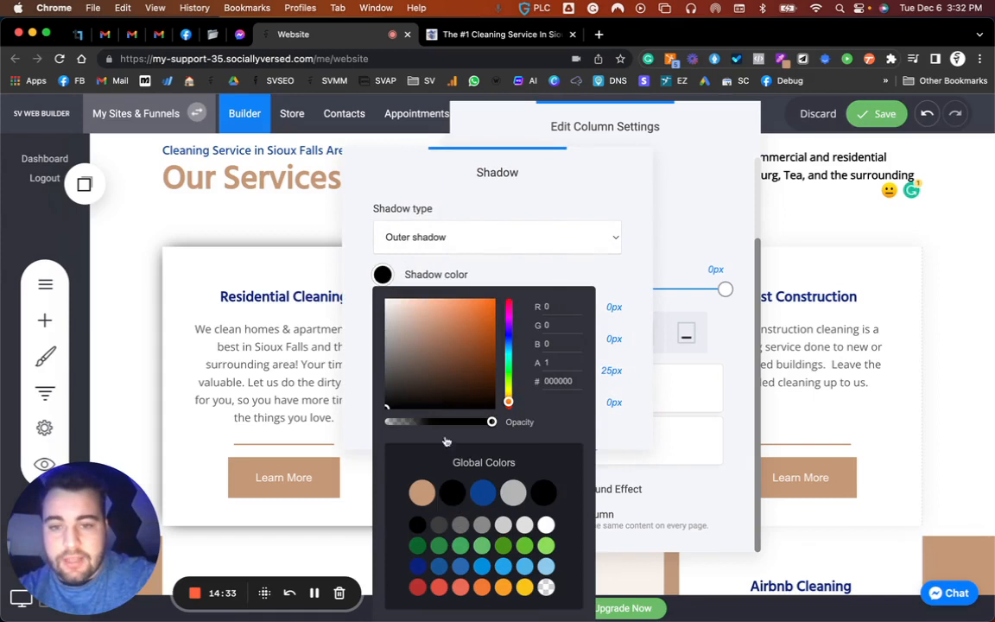
click(359, 280)
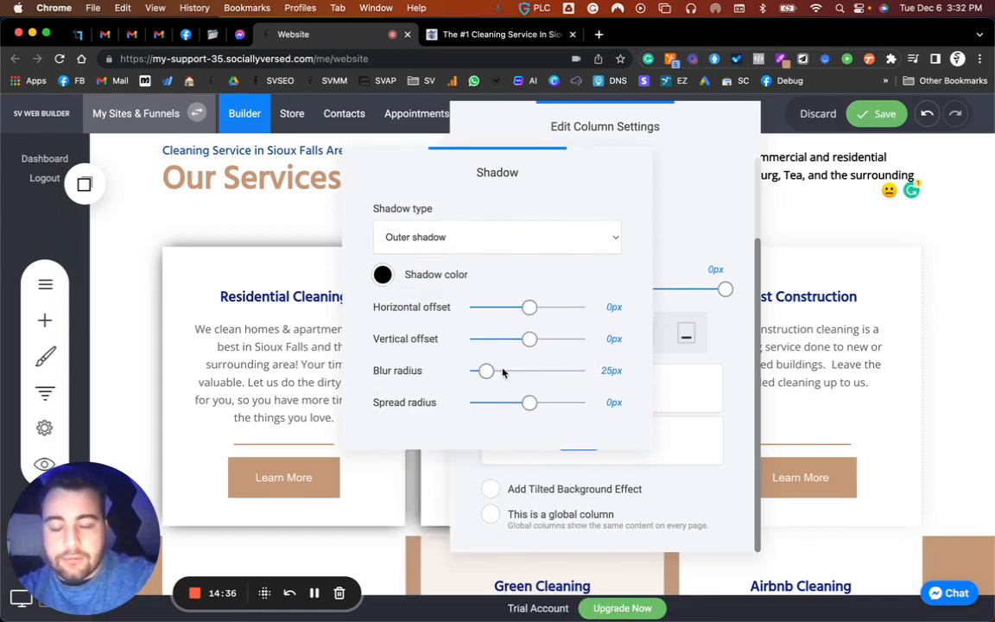
drag(532, 405, 527, 411)
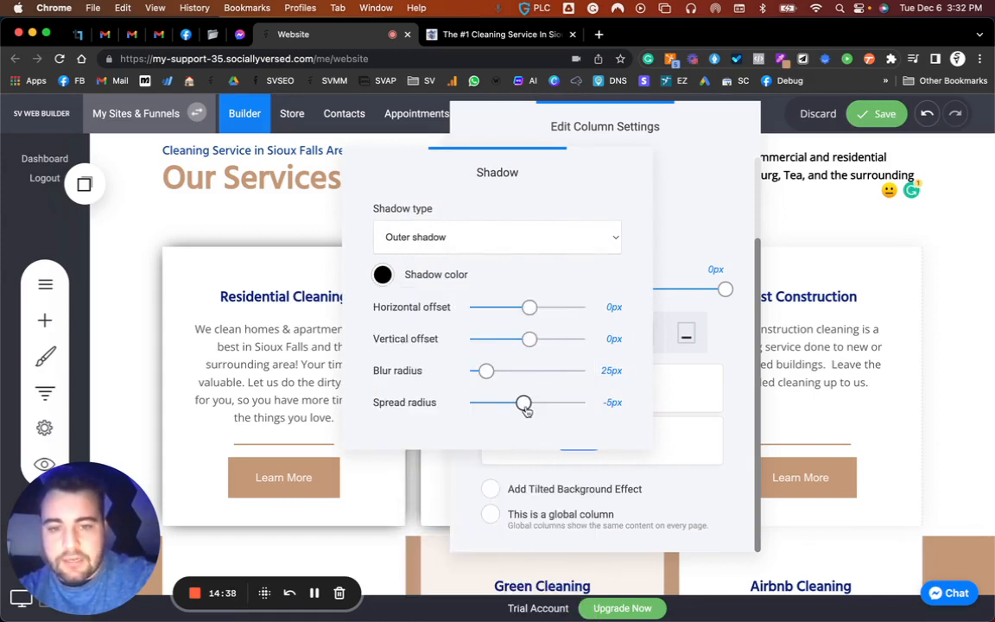
click(958, 228)
click(952, 229)
Step: Set the spread radius of the Post Construction column's outer shadow to -6px
scroll(778, 313, down, 2)
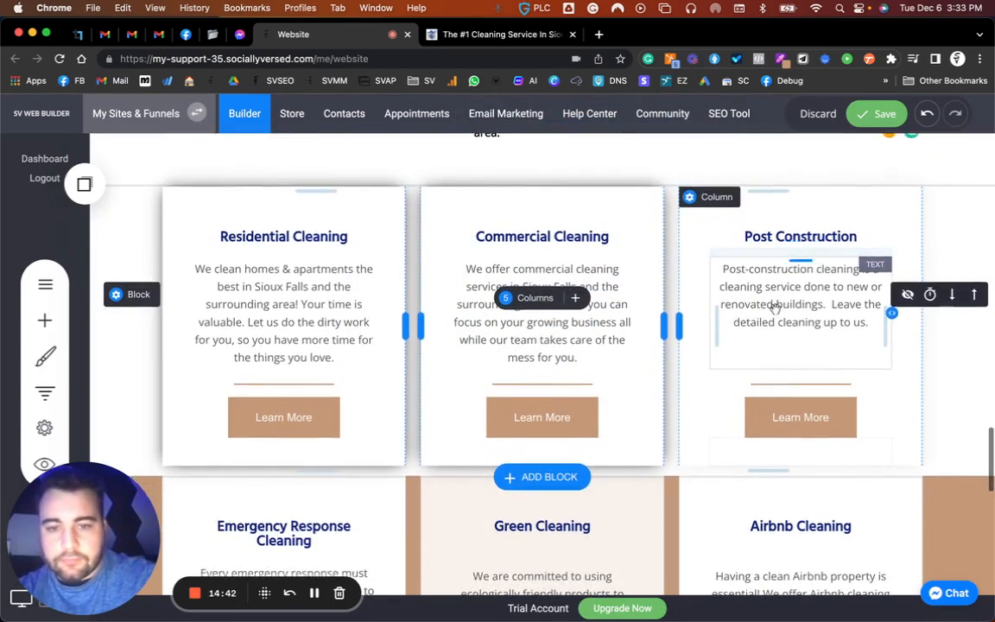
click(698, 200)
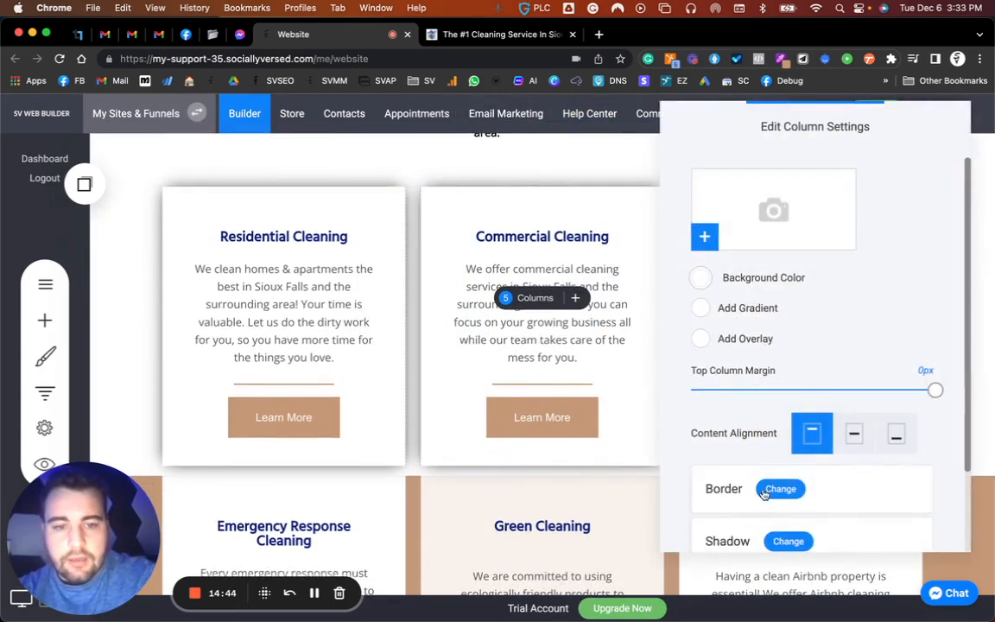
click(782, 541)
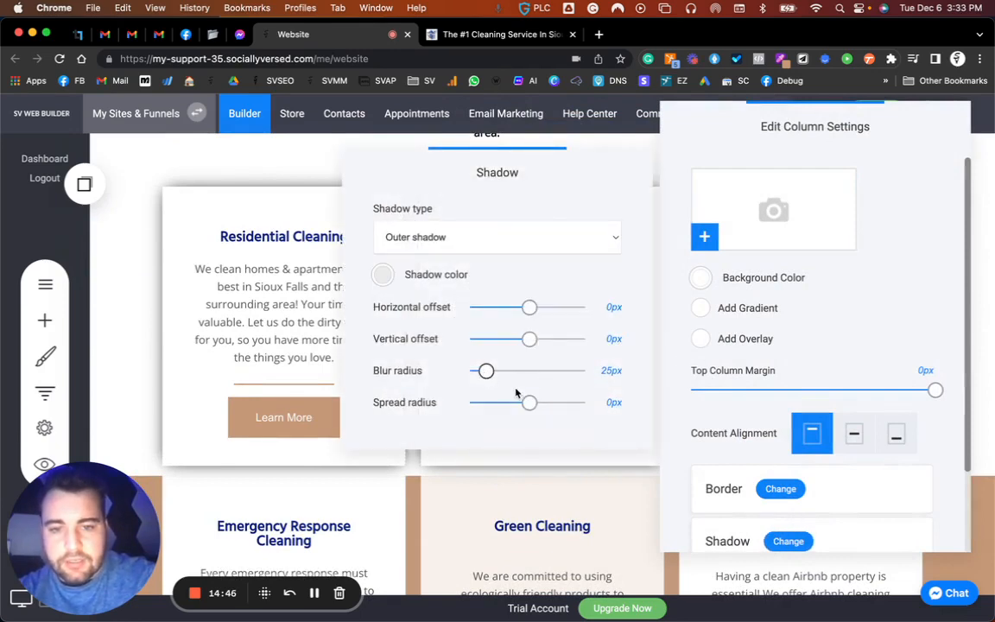
drag(529, 402, 524, 403)
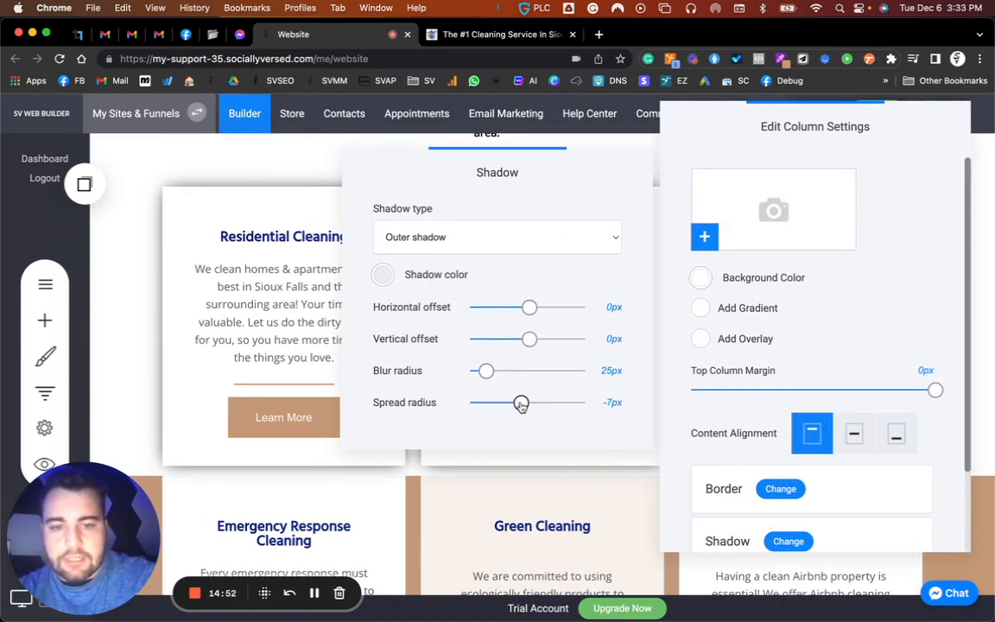
drag(521, 403, 523, 405)
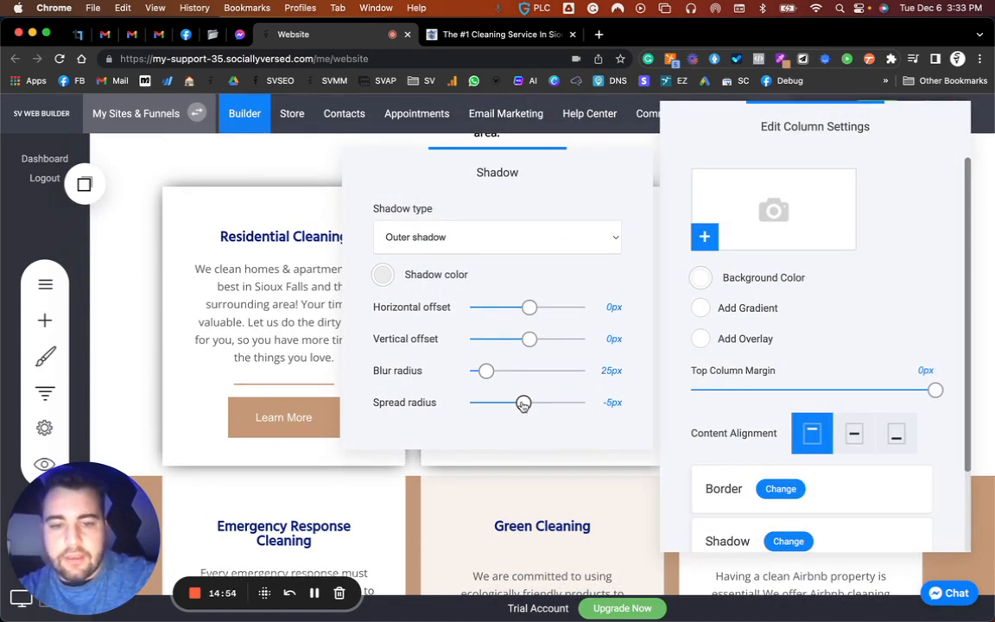
Step: Set the Post Construction column's shadow color to the blue global color
click(381, 274)
click(485, 499)
click(121, 253)
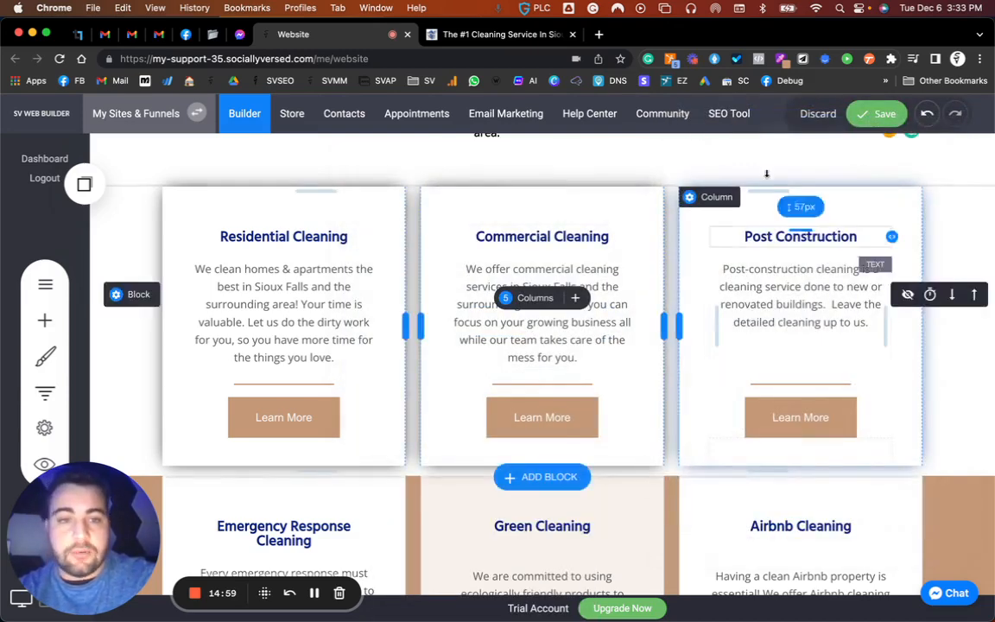
Step: Change the Post Construction column's shadow color to the black global color
click(707, 207)
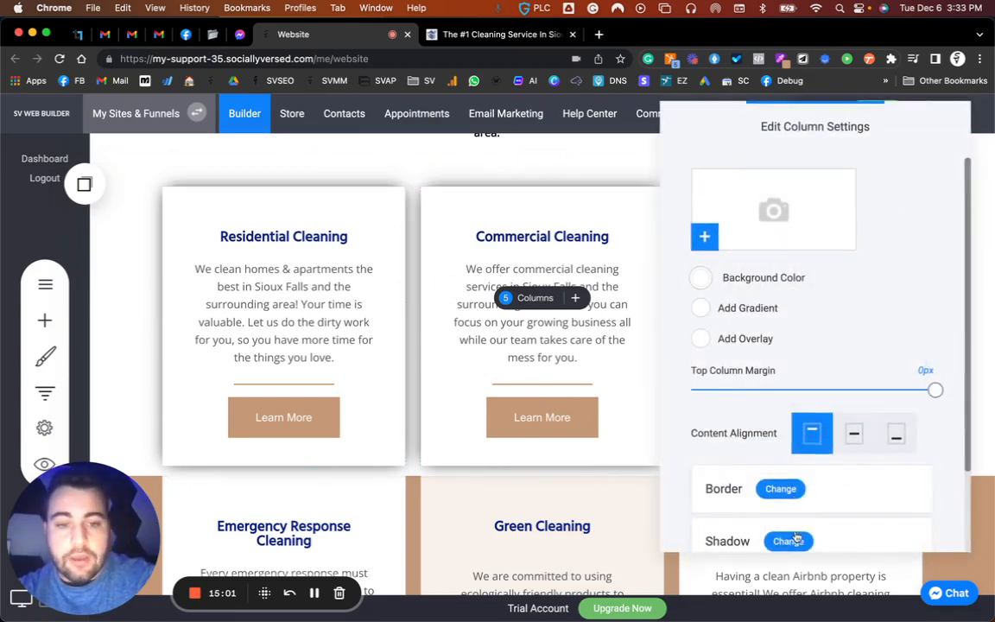
click(788, 541)
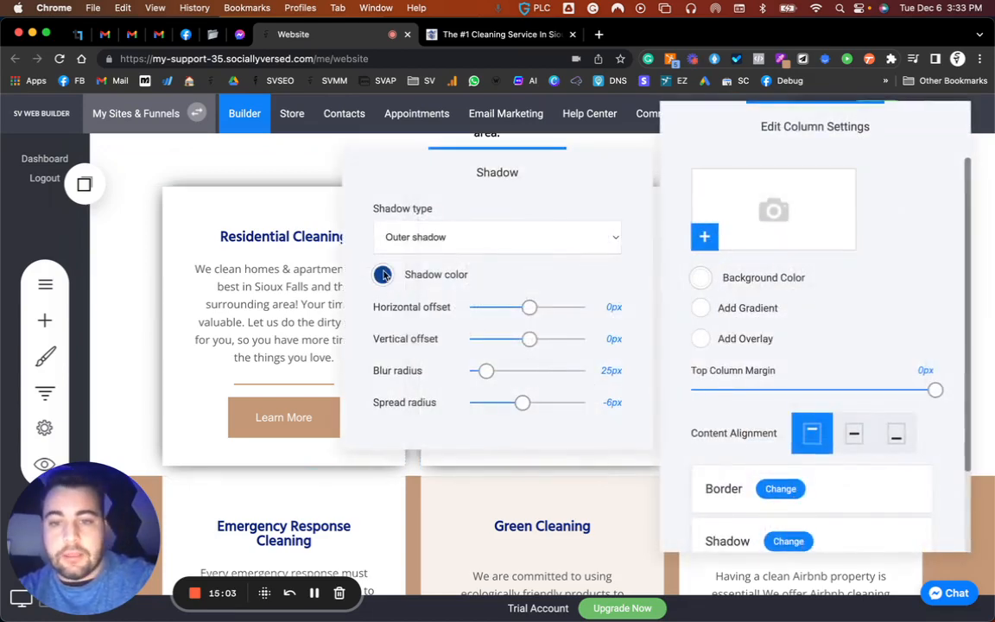
click(383, 275)
click(453, 493)
click(148, 185)
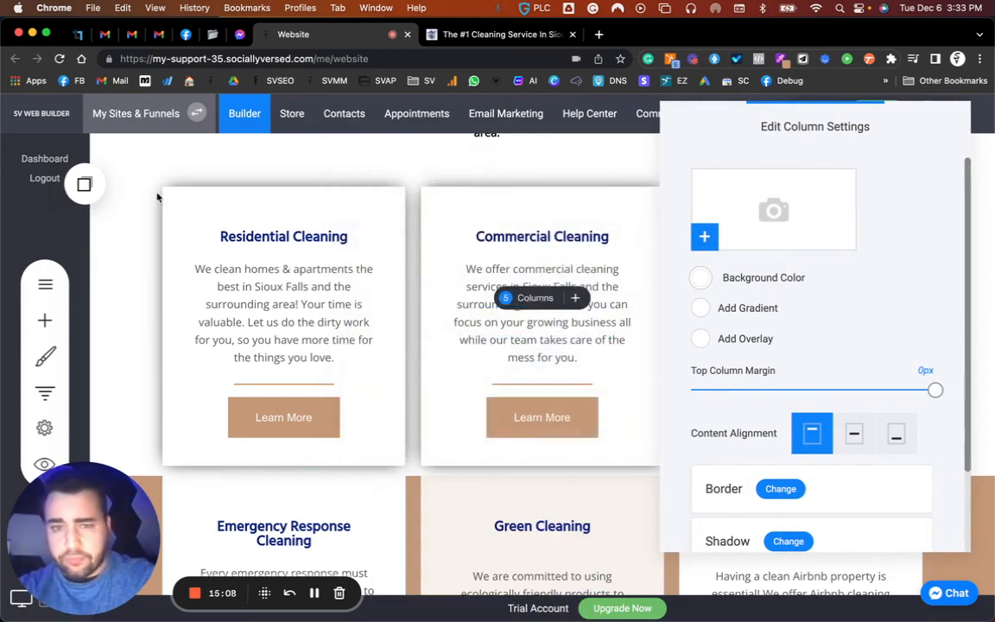
click(151, 195)
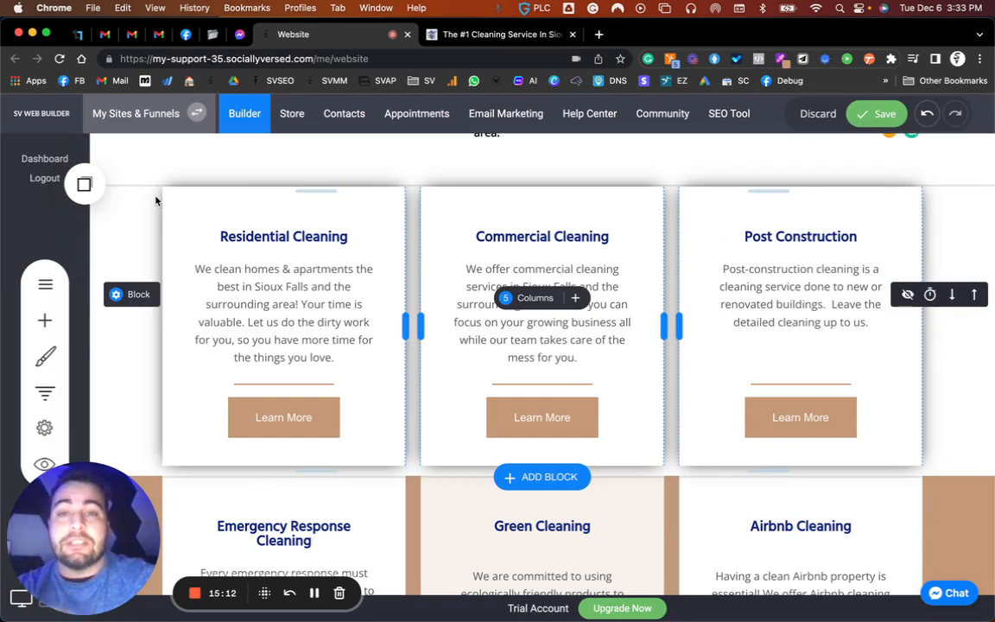
Step: Set the background color of the second service cards block, starting with Emergency Response Cleaning, to white (FFFFFF)
scroll(159, 259, down, 5)
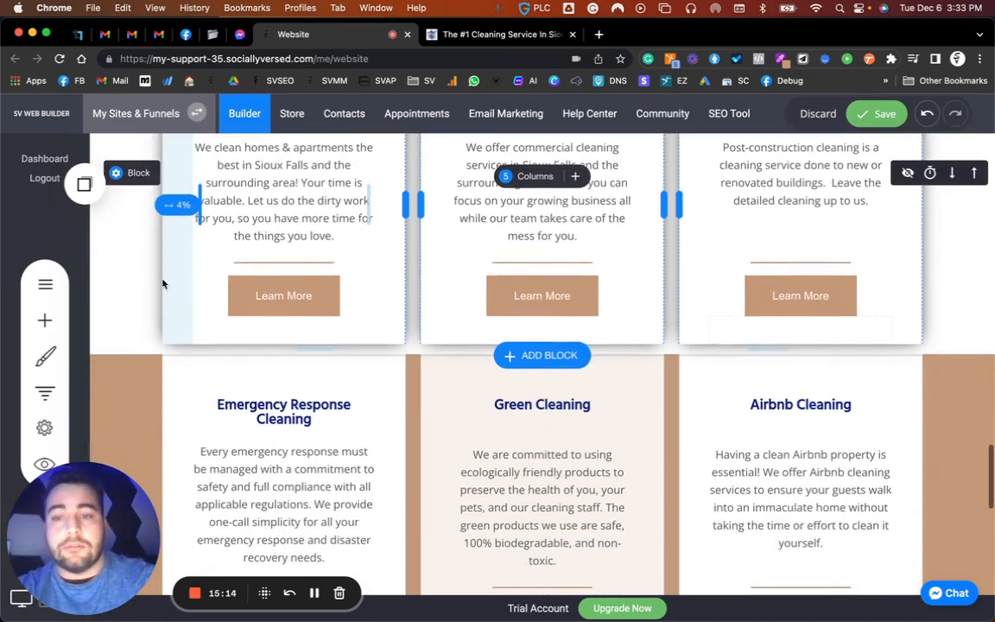
click(121, 287)
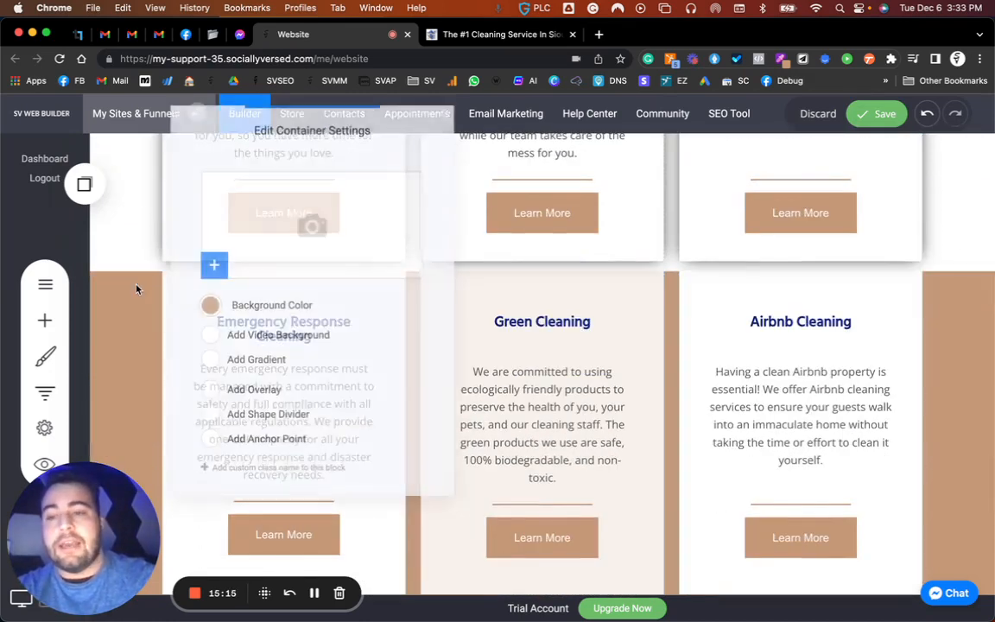
click(208, 307)
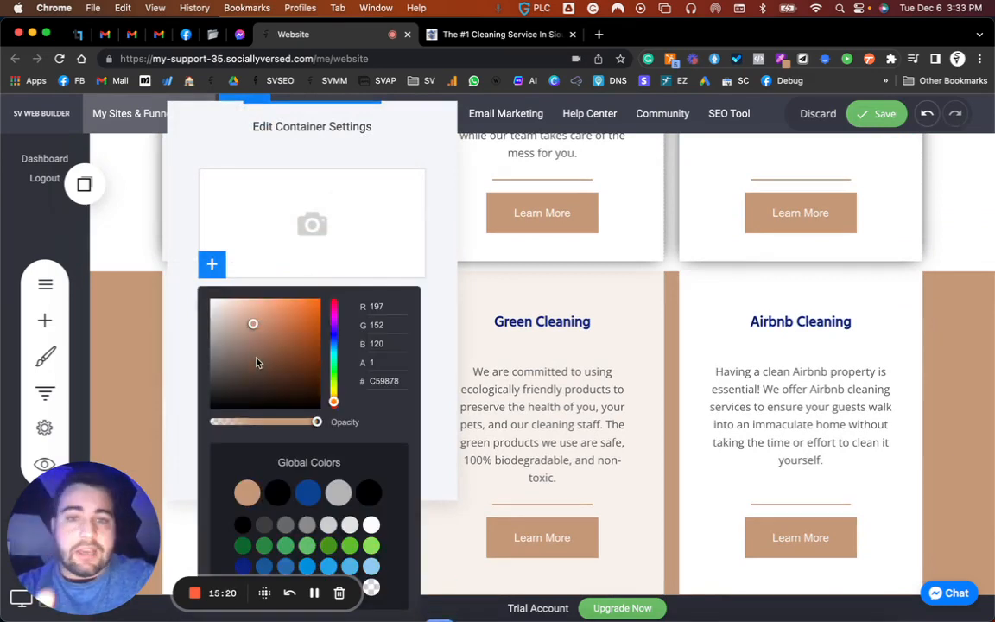
drag(256, 362, 187, 260)
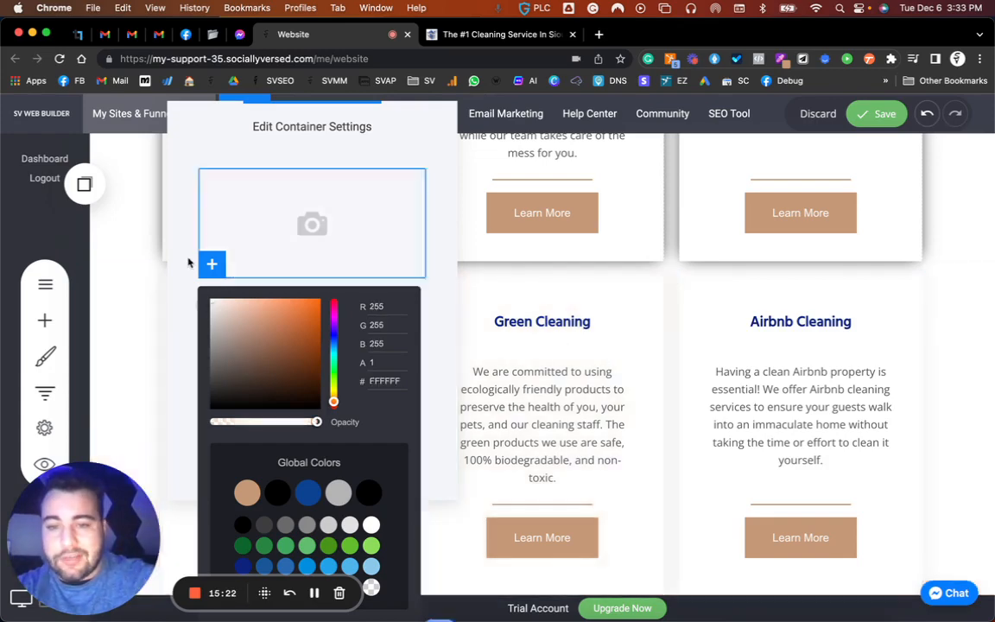
Step: Set the spacing above the second service cards block, starting with Emergency Response Cleaning, to 15px
click(499, 262)
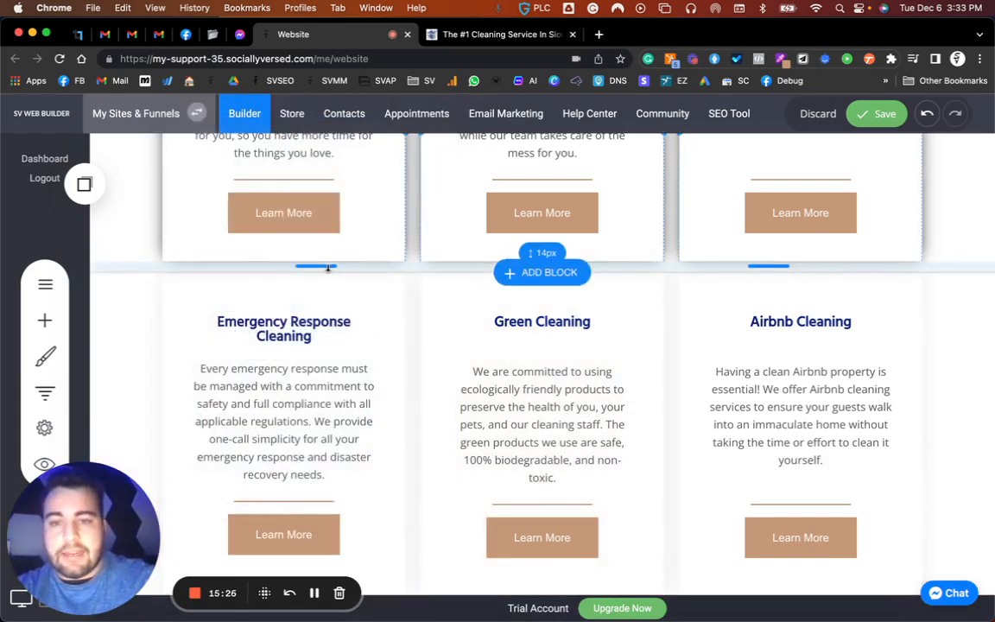
mouse_move(328, 268)
mouse_down()
mouse_move(320, 292)
mouse_move(326, 266)
mouse_move(327, 283)
mouse_up()
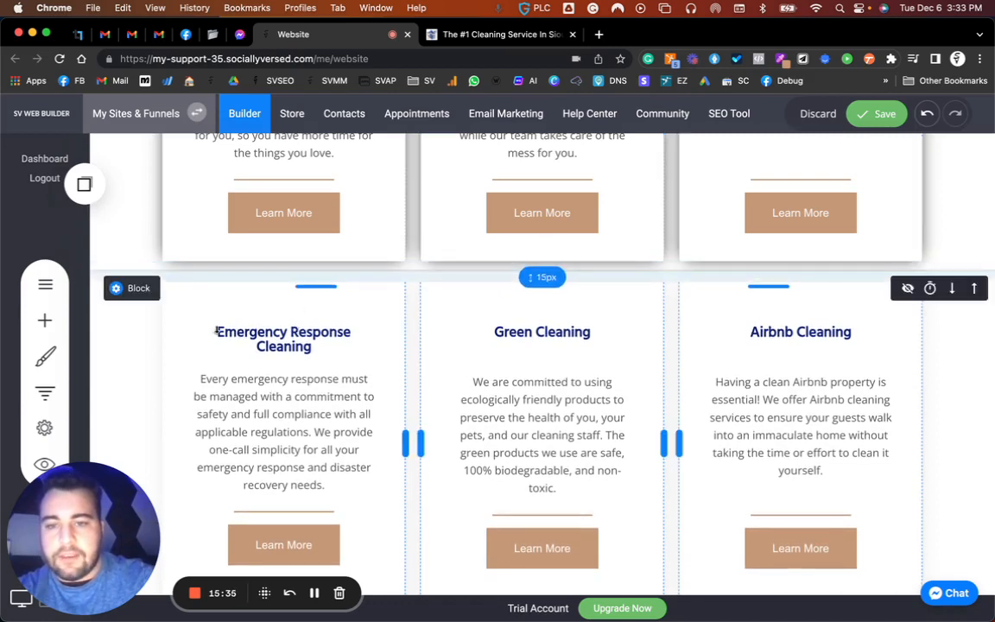
Step: Give the Emergency Response Cleaning column's outer shadow the black global color and a spread radius of -6px
scroll(238, 384, down, 2)
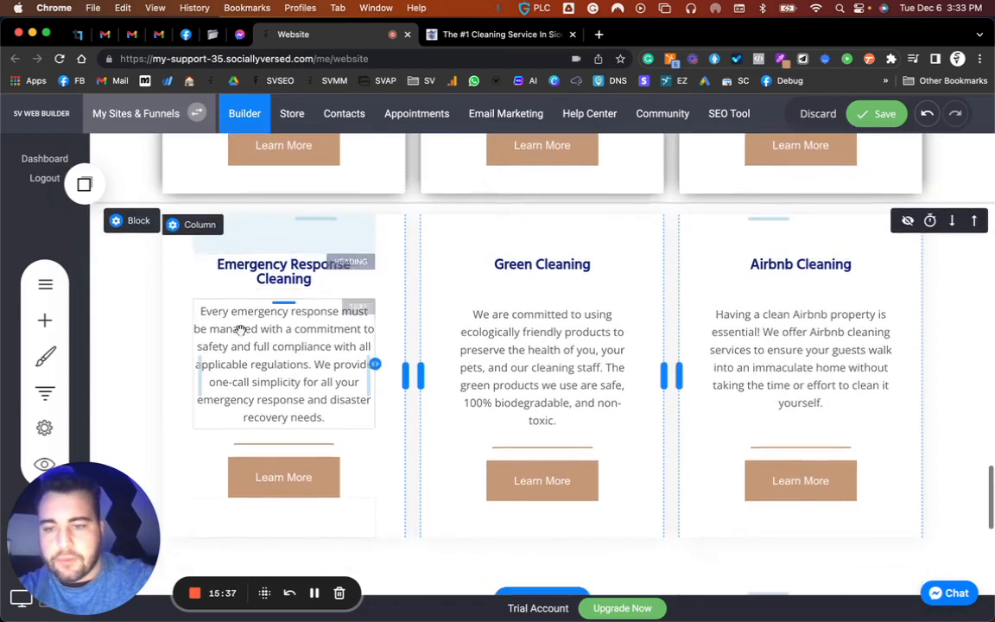
click(201, 224)
click(358, 541)
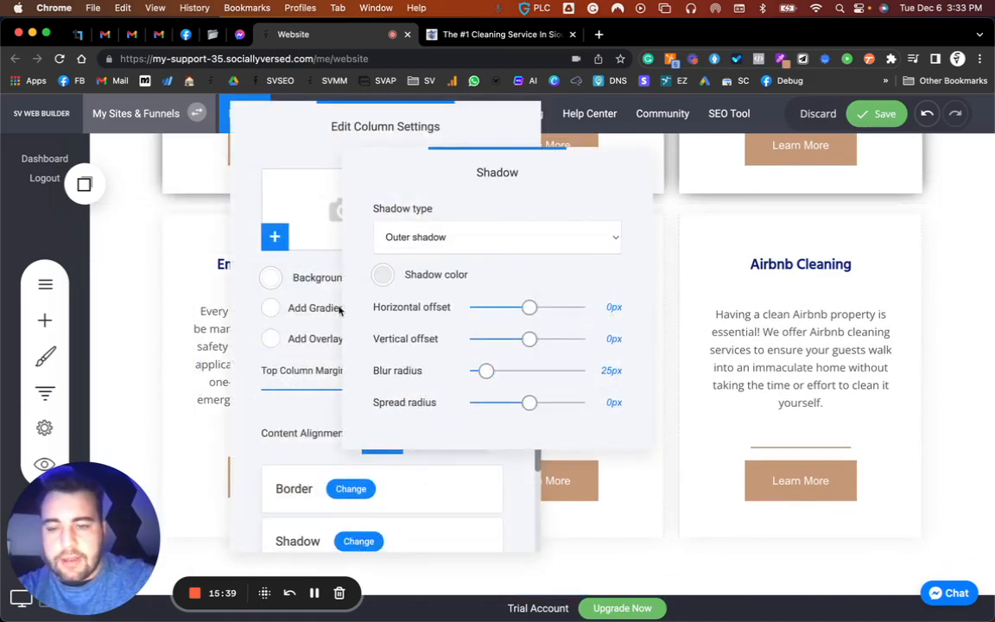
click(381, 274)
click(453, 493)
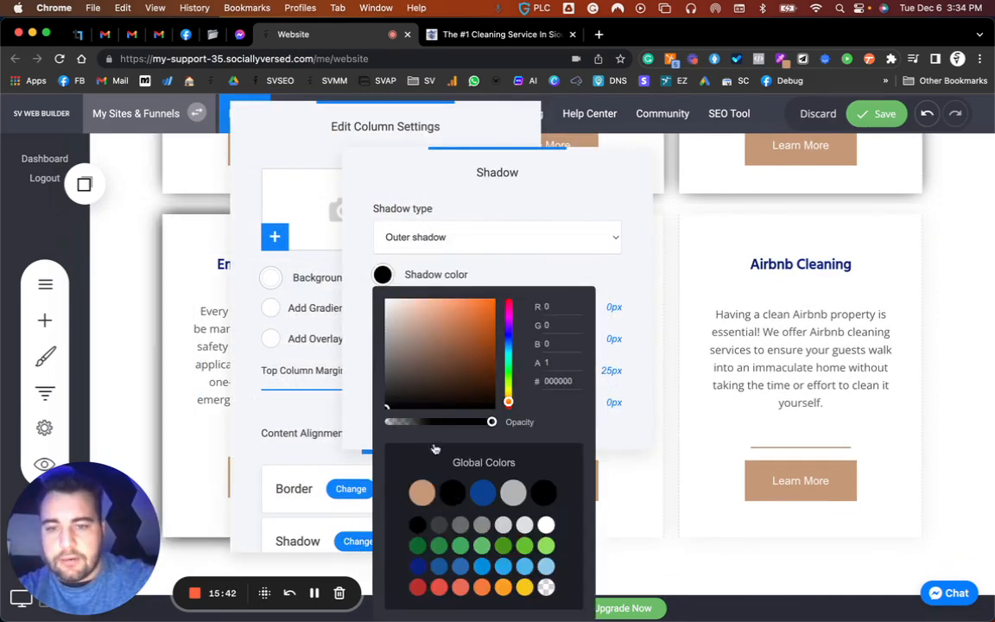
click(363, 288)
drag(530, 404, 523, 406)
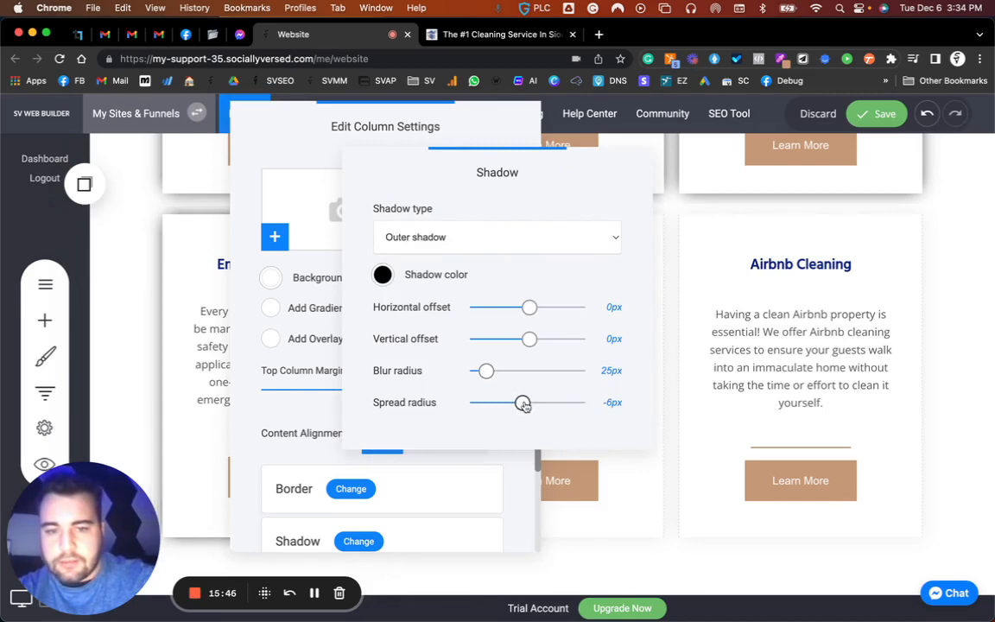
click(724, 282)
click(704, 234)
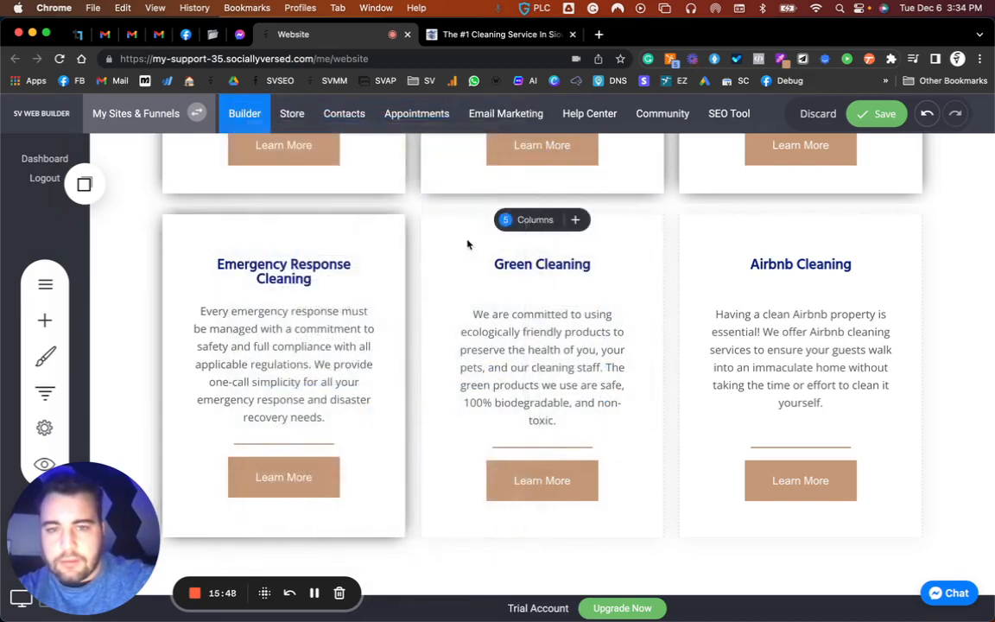
Step: Give the Green Cleaning column's outer shadow the black global color and a spread radius of -6px
click(454, 228)
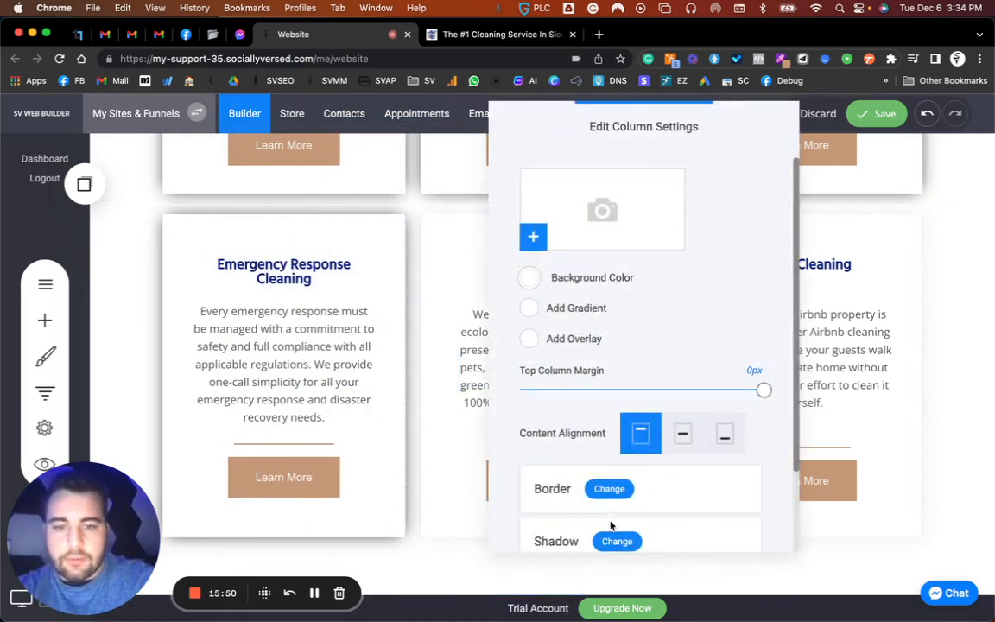
click(617, 541)
click(383, 276)
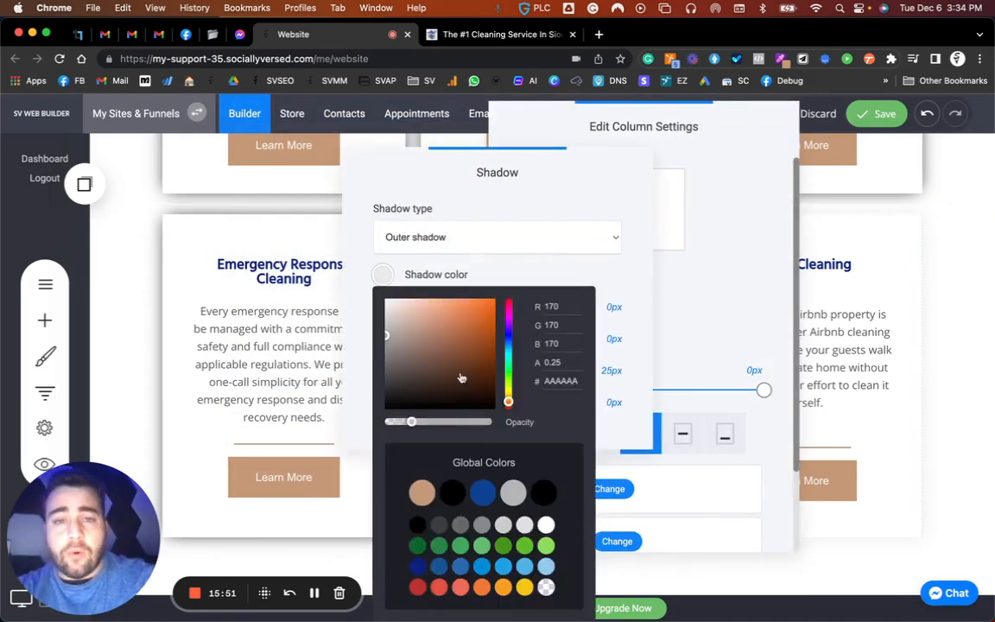
click(456, 494)
click(633, 268)
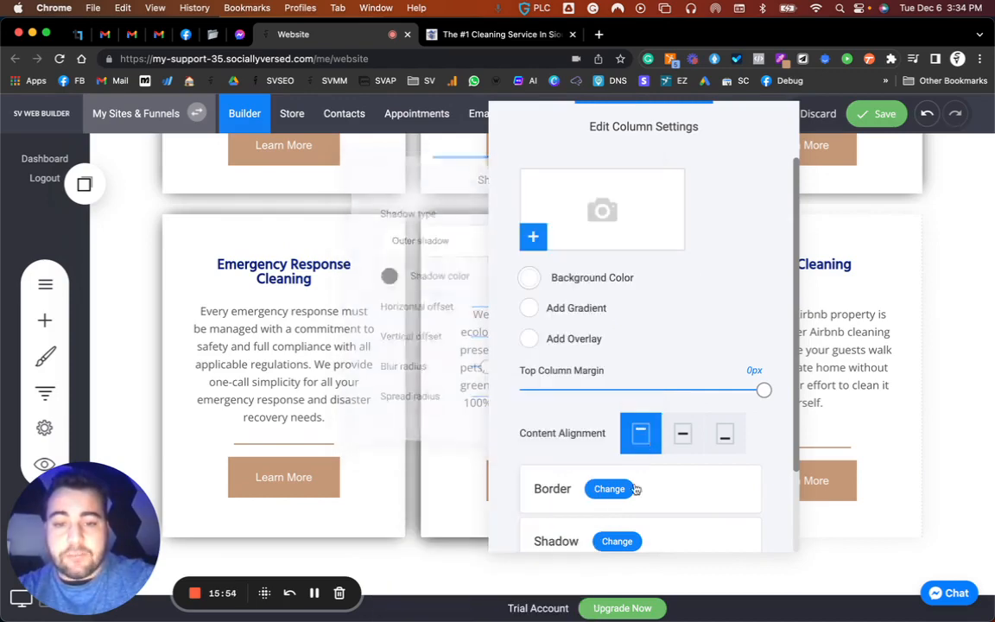
click(614, 544)
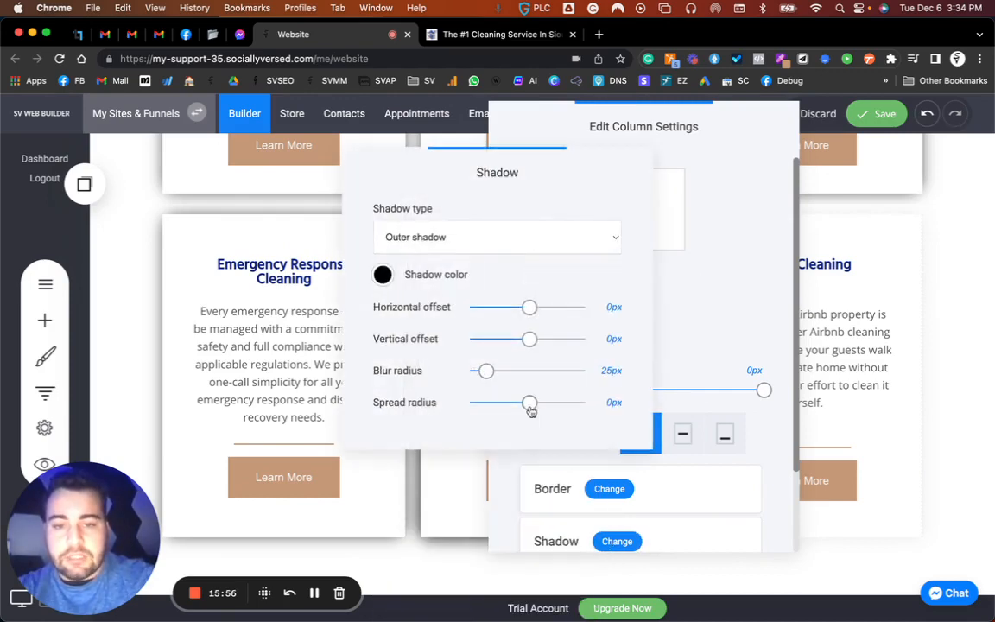
drag(530, 410, 524, 410)
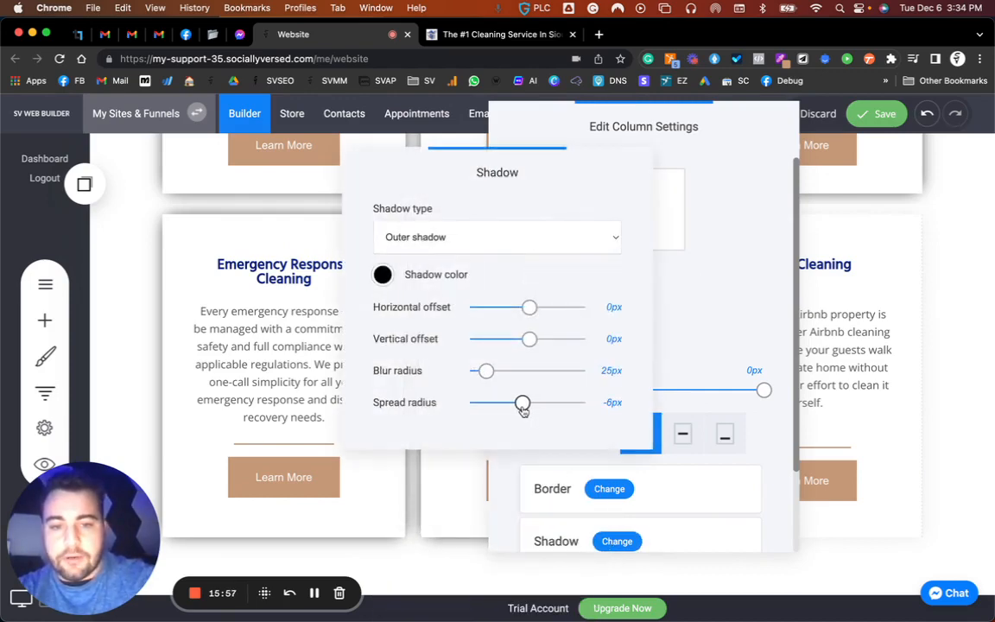
click(870, 266)
Step: Give the Airbnb Cleaning column's outer shadow the black global color and a spread radius of -6px
click(718, 225)
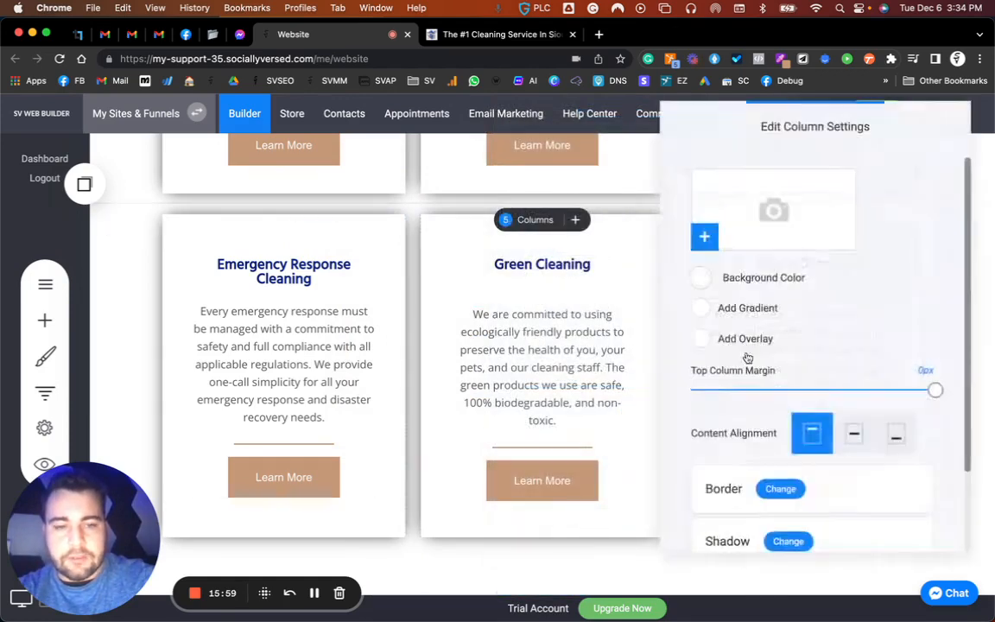
scroll(812, 432, down, 2)
click(788, 440)
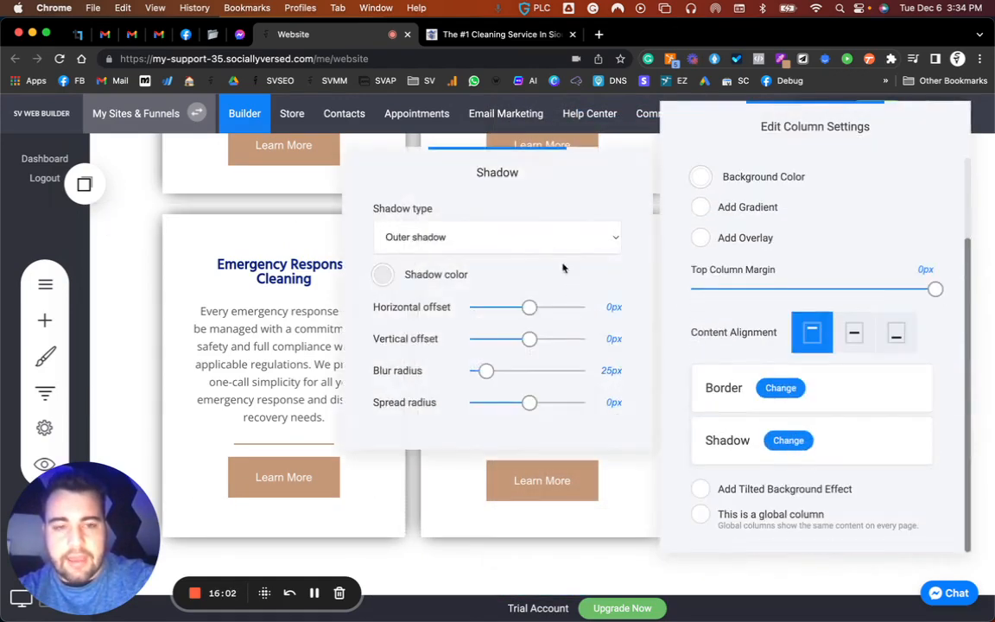
click(382, 276)
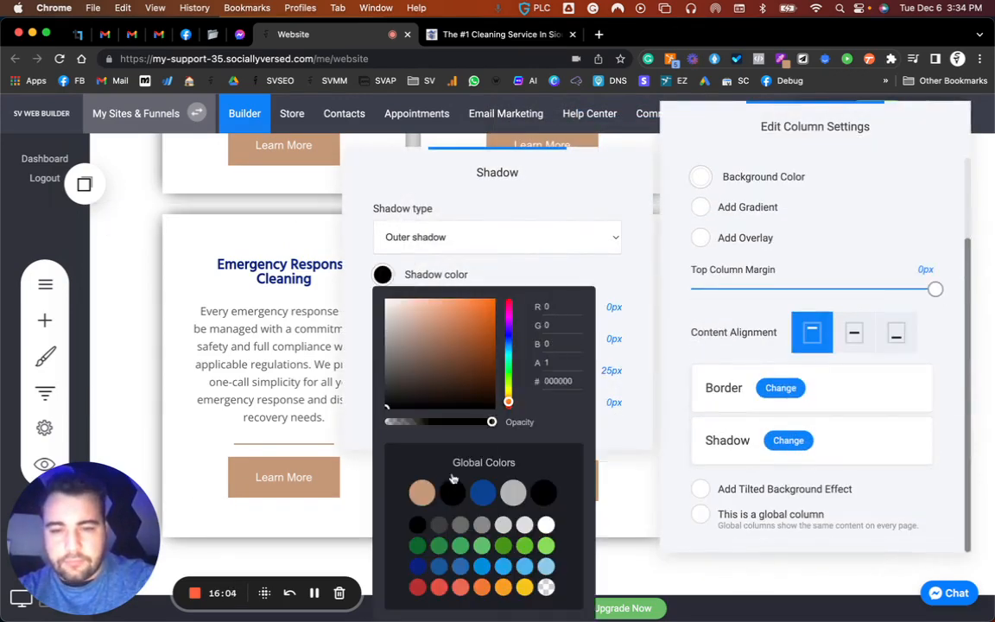
click(348, 329)
click(525, 404)
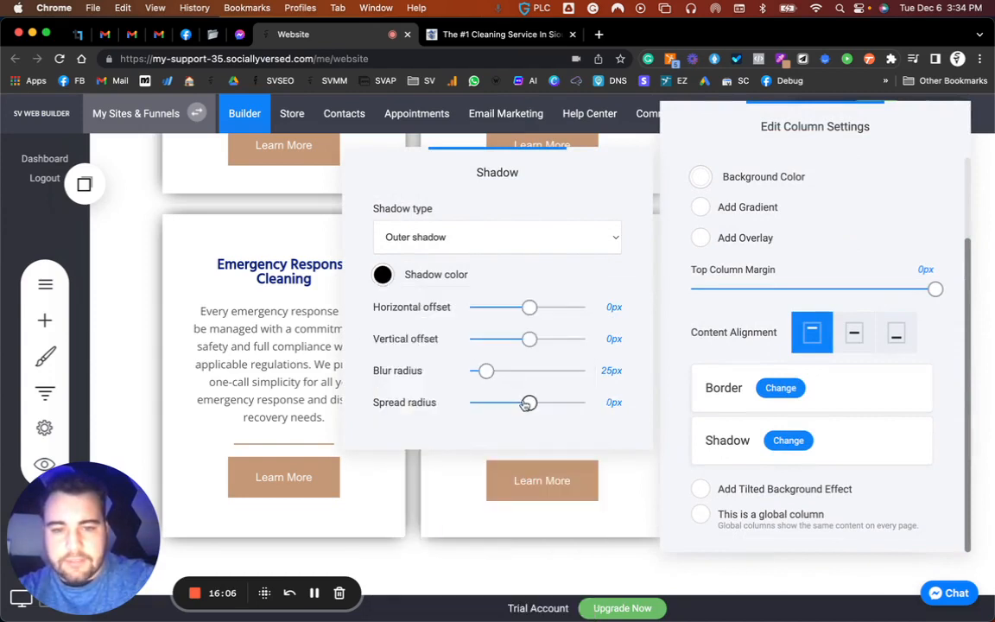
drag(524, 406, 518, 407)
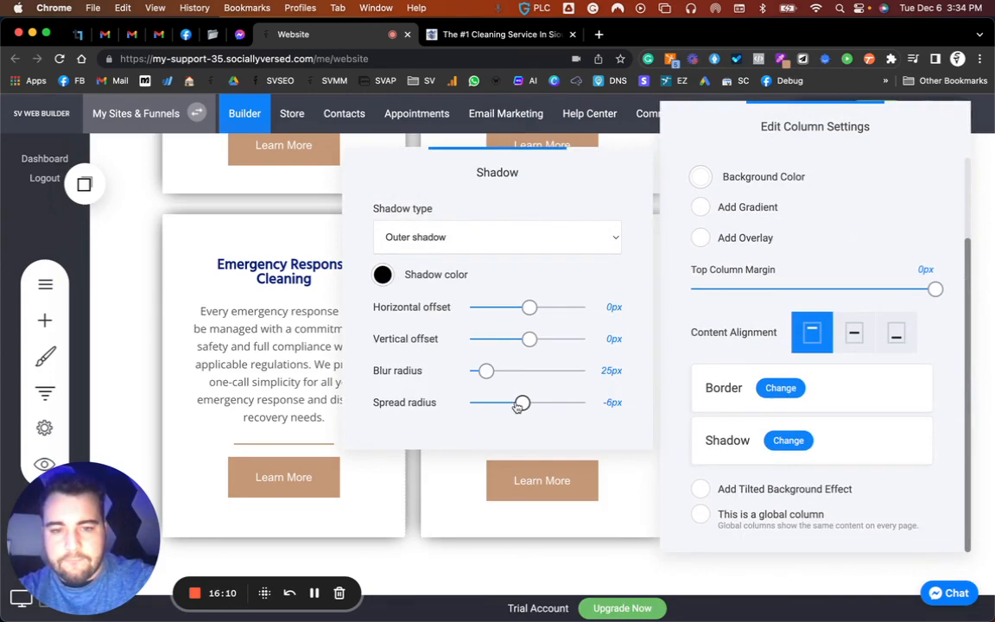
click(633, 537)
click(645, 554)
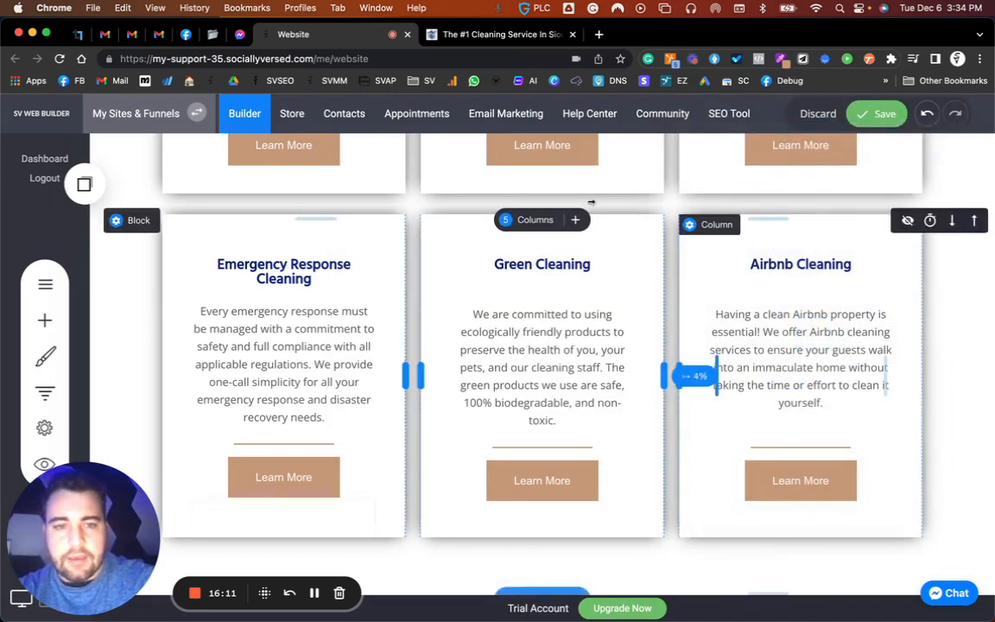
Step: Round the corners of the Green Cleaning column with a border radius of 20px
click(455, 226)
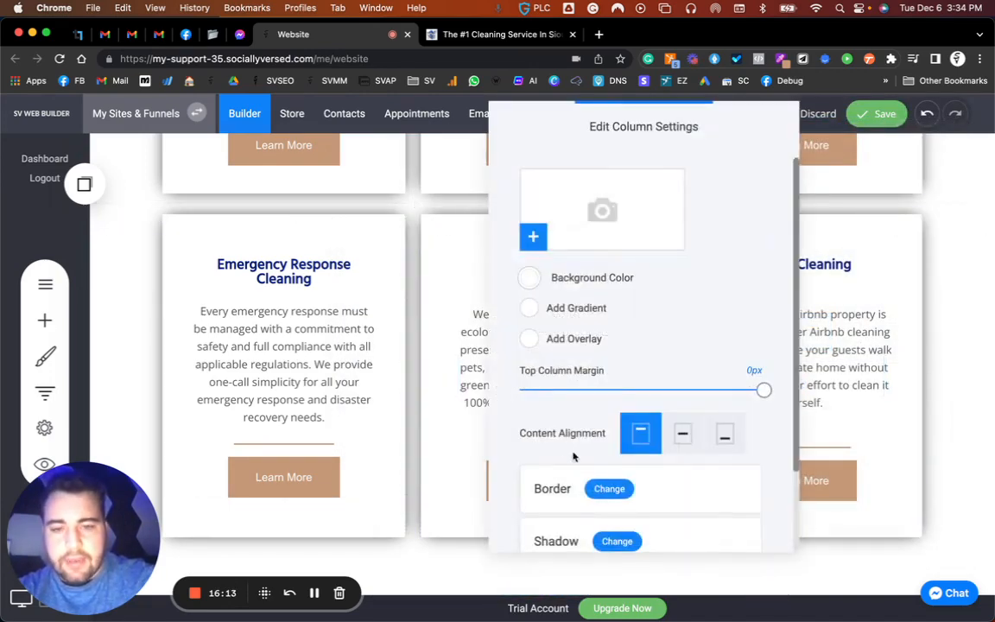
click(609, 489)
drag(490, 296, 493, 296)
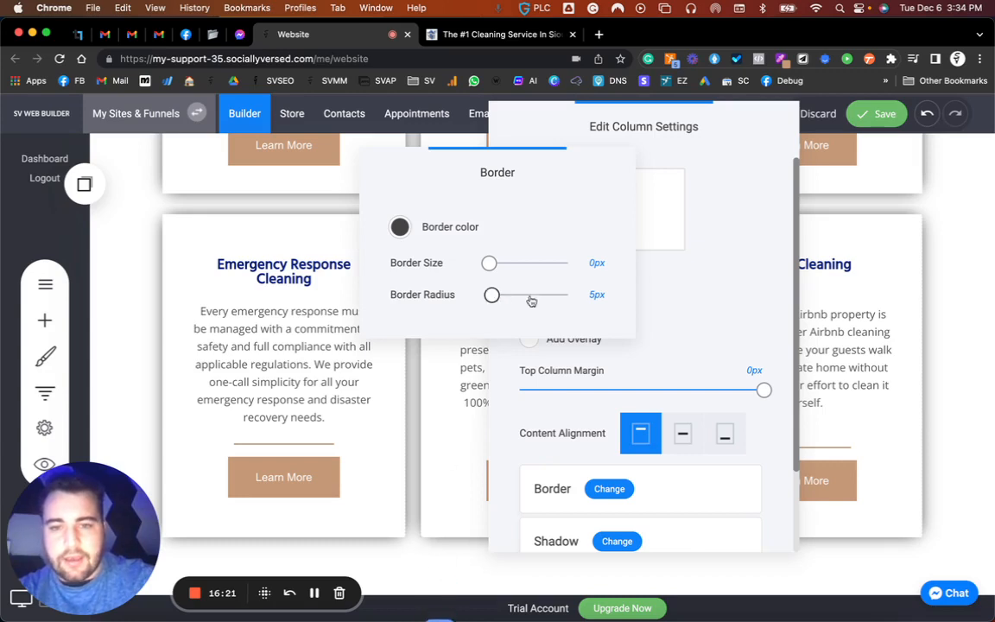
mouse_move(492, 294)
mouse_down()
mouse_move(591, 297)
mouse_move(499, 300)
mouse_up()
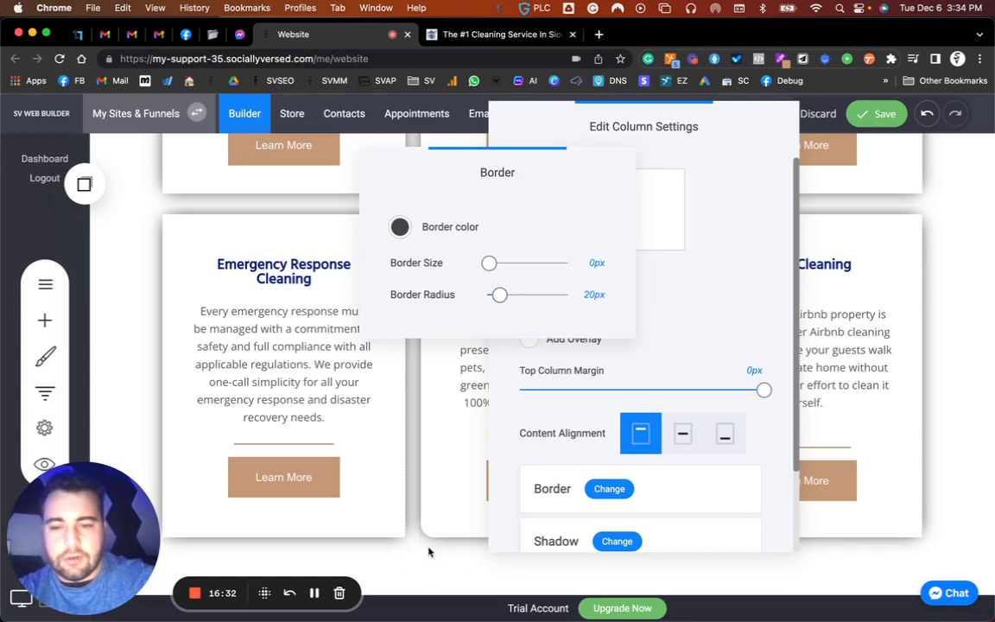
Step: Set the Green Cleaning column's border color to the blue global color and its border size to 2px
click(401, 226)
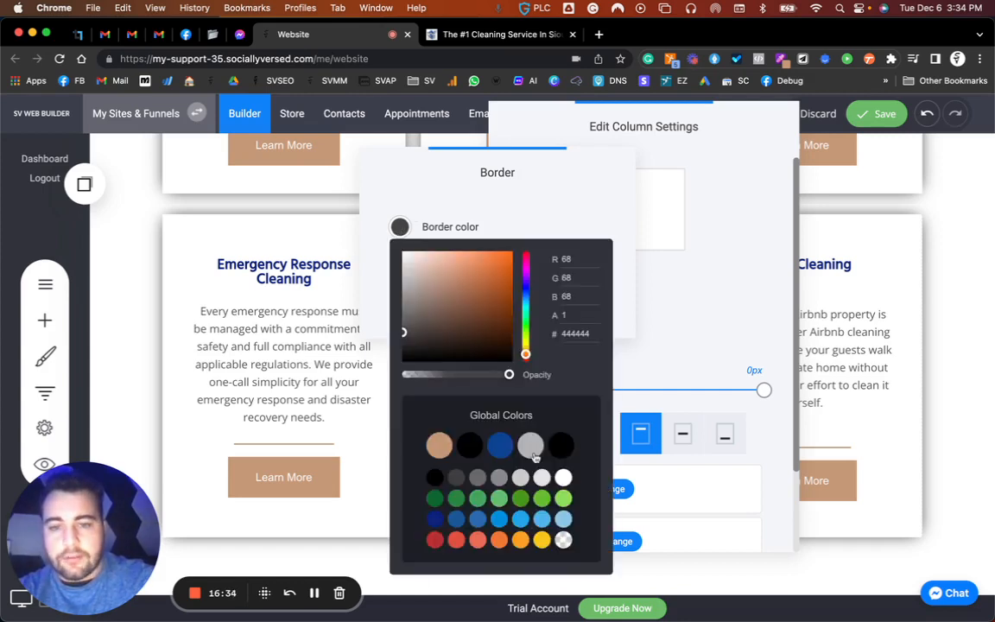
click(499, 444)
click(396, 178)
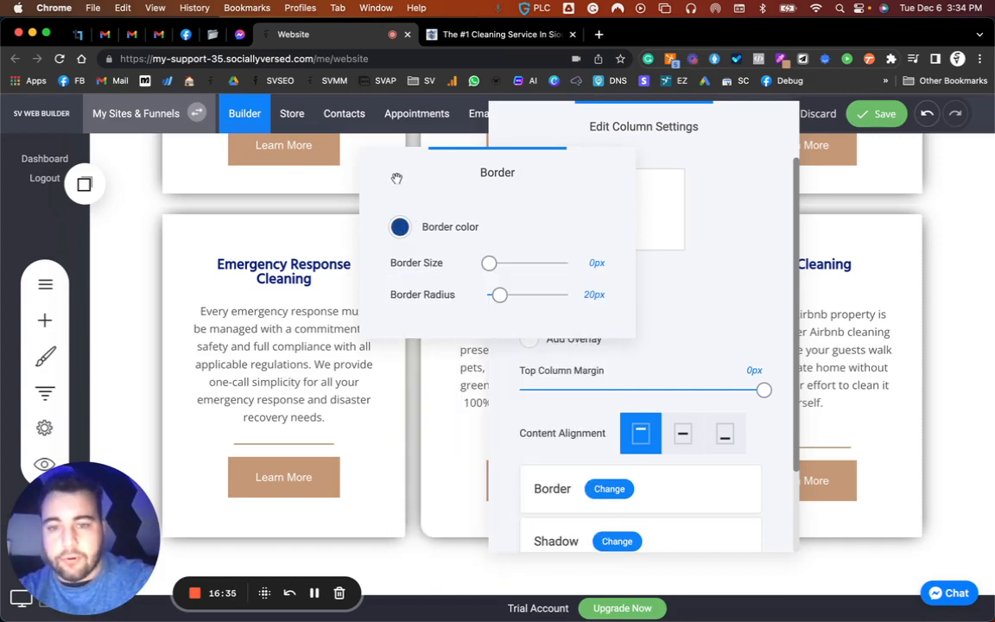
drag(489, 262, 492, 262)
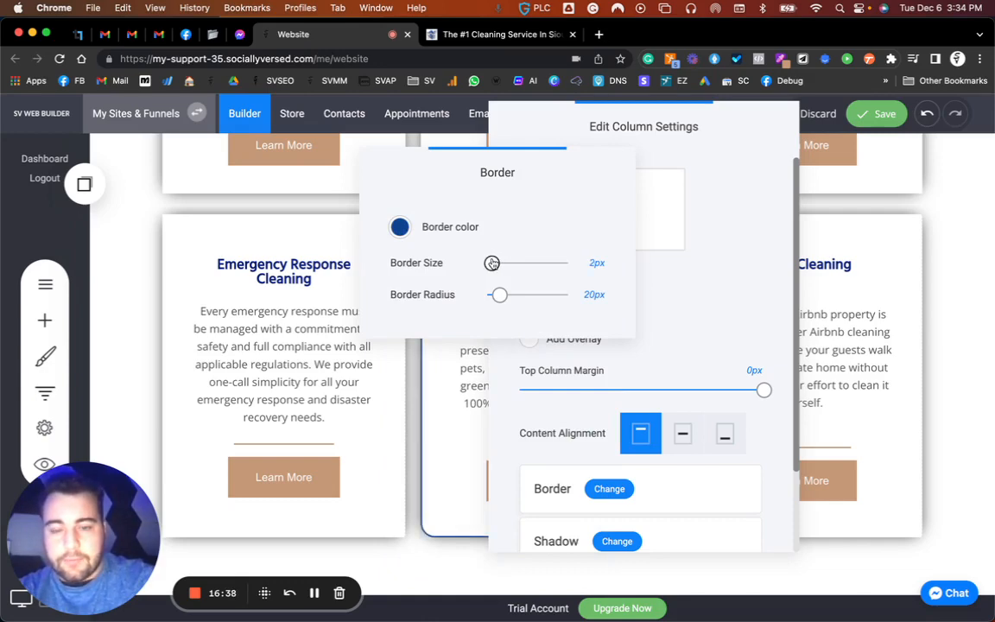
click(403, 414)
click(192, 231)
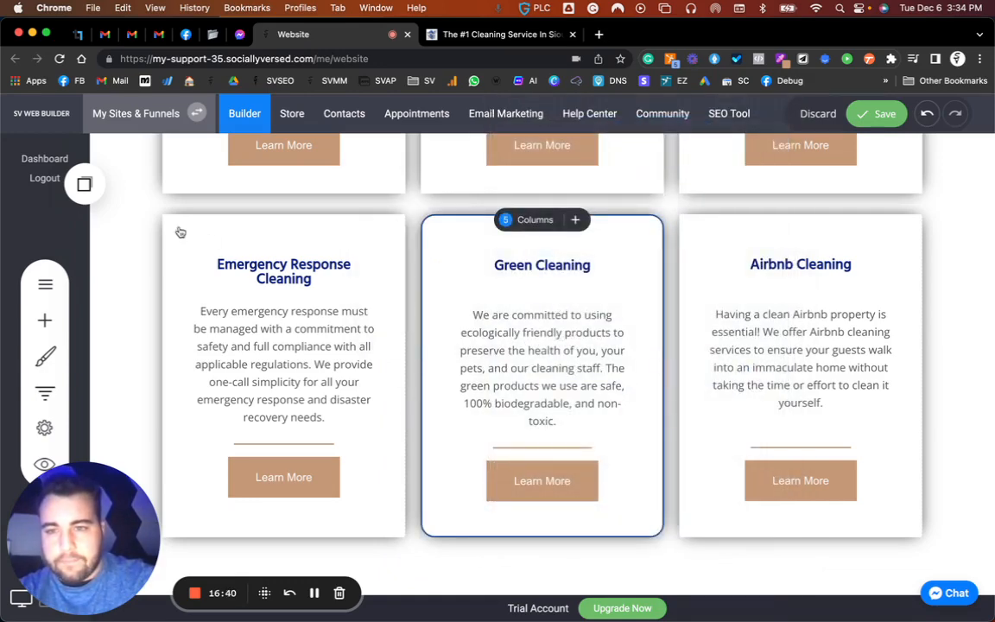
Step: Review the service cards and check the Green Cleaning column's border color, size and radius settings
scroll(622, 406, up, 4)
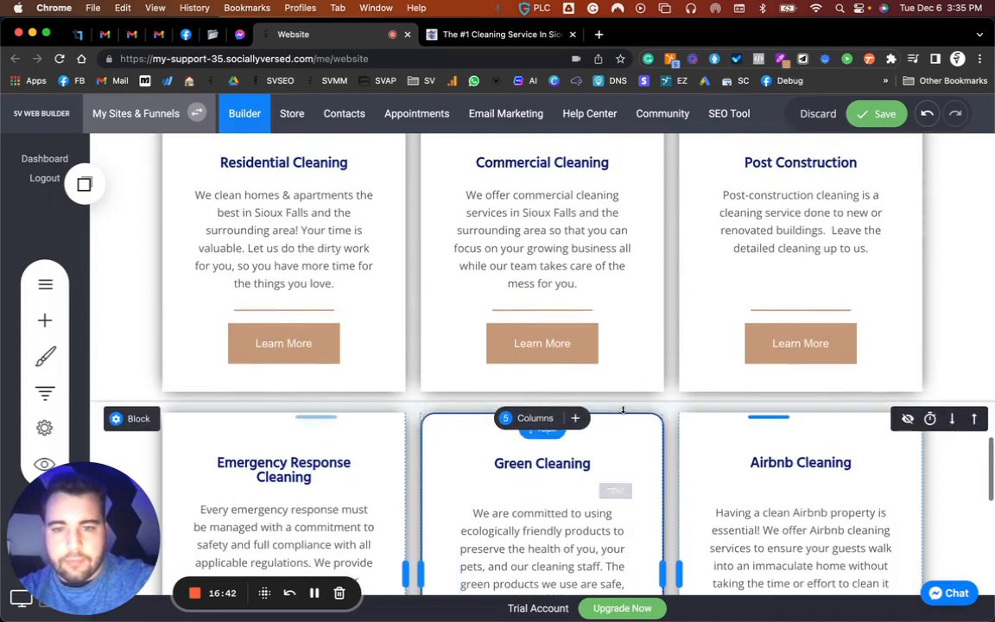
scroll(614, 471, up, 4)
scroll(612, 473, down, 3)
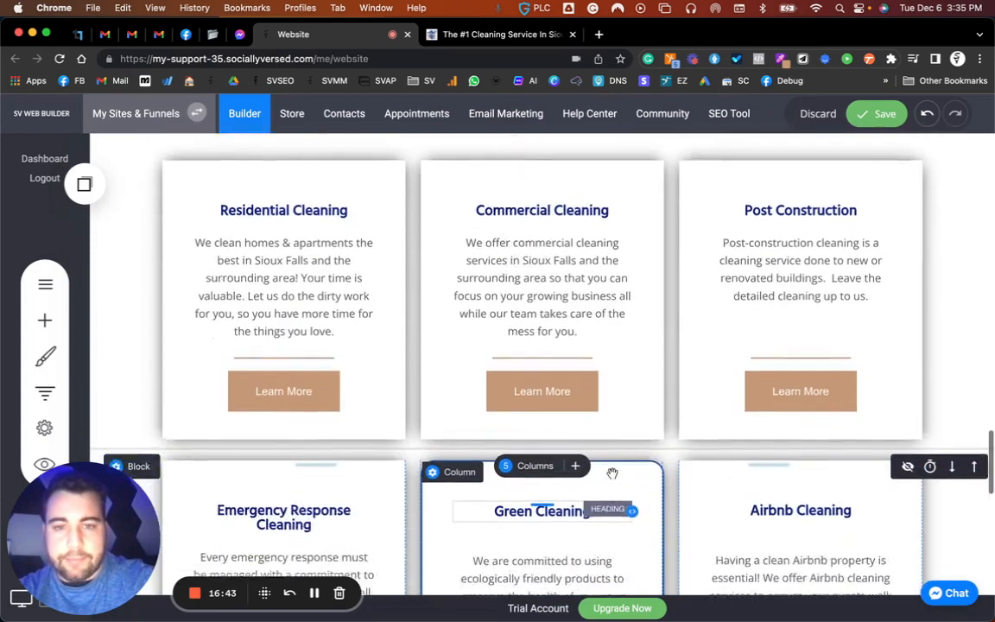
scroll(495, 510, down, 3)
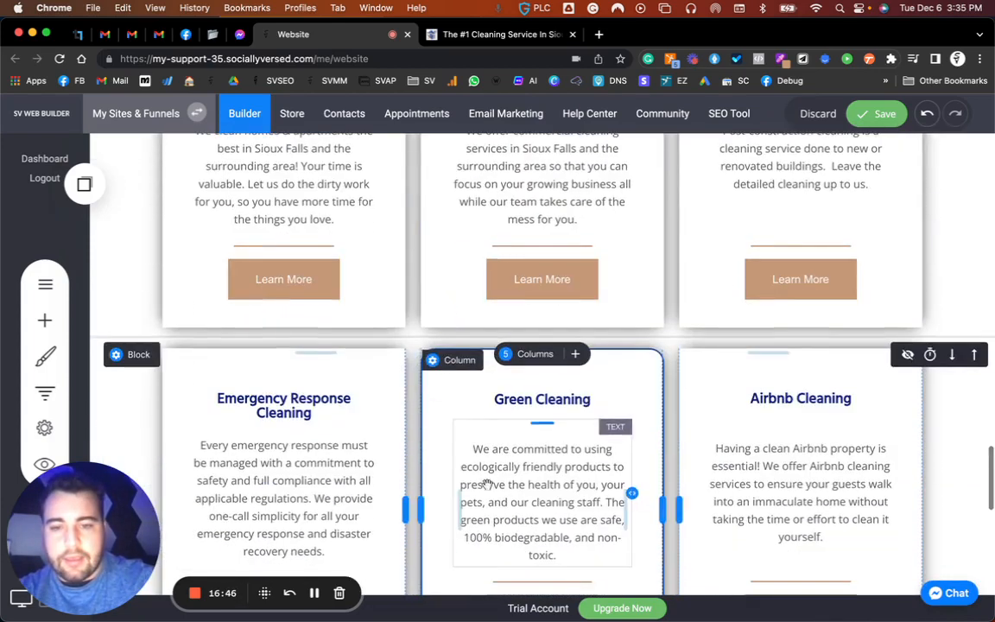
click(451, 358)
scroll(588, 449, down, 1)
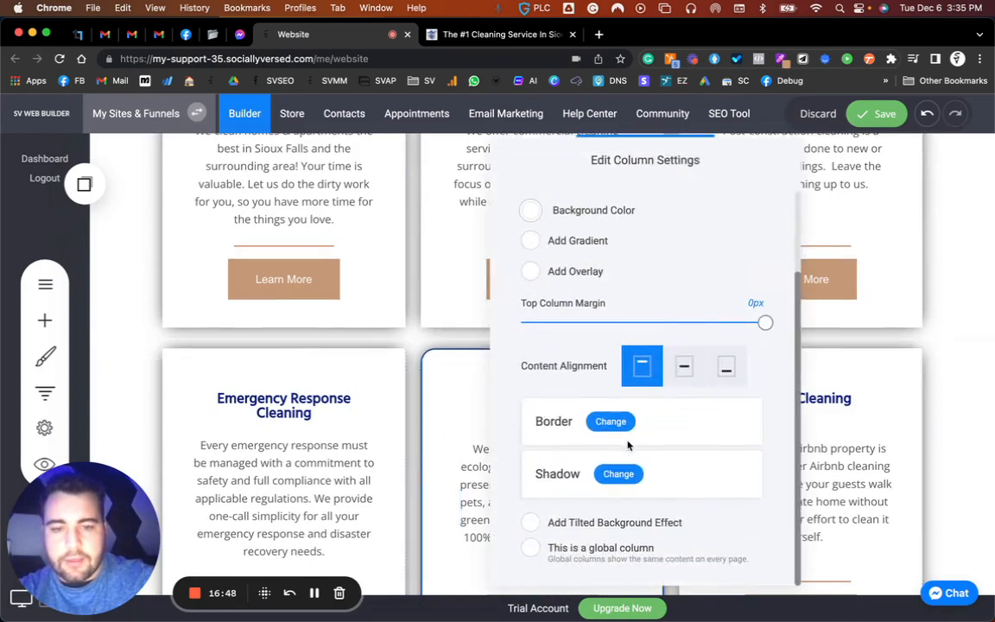
click(613, 421)
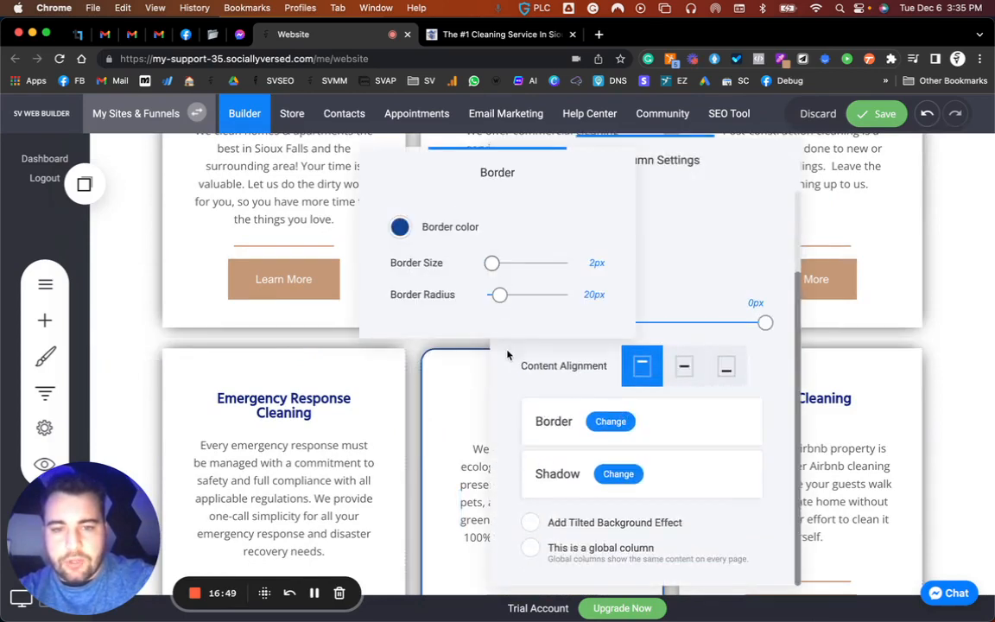
click(187, 366)
click(182, 370)
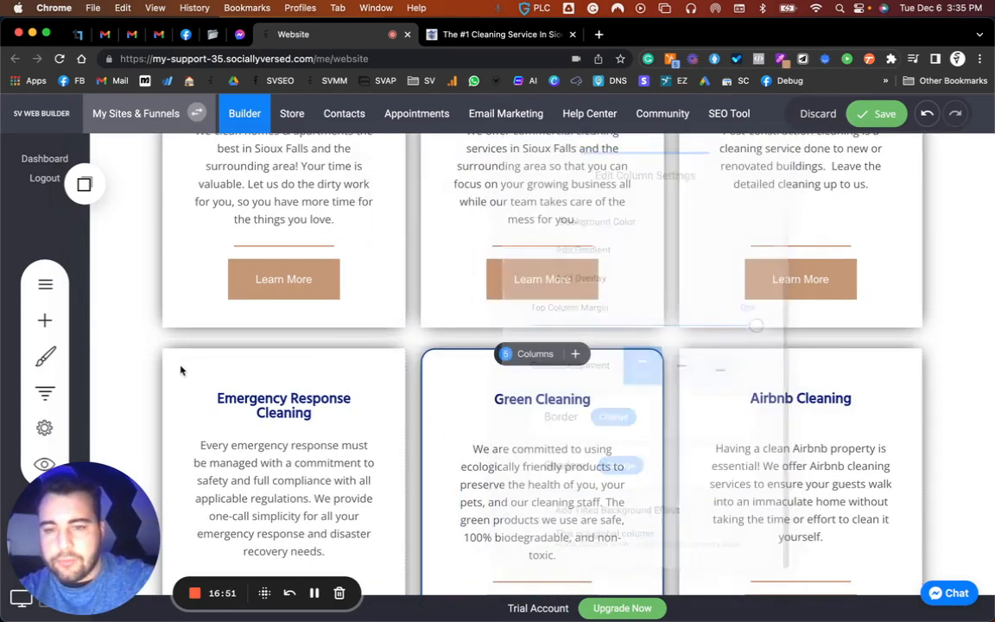
Step: Give the Emergency Response Cleaning column a 2px border with a 20px radius in the blue global color (0F4391)
click(176, 365)
scroll(311, 471, down, 3)
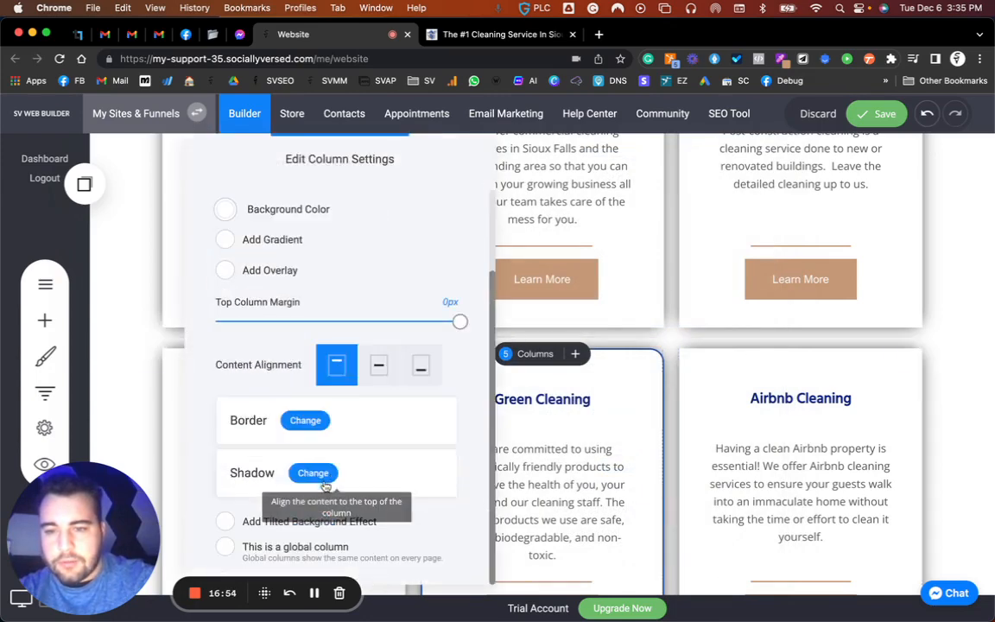
click(305, 420)
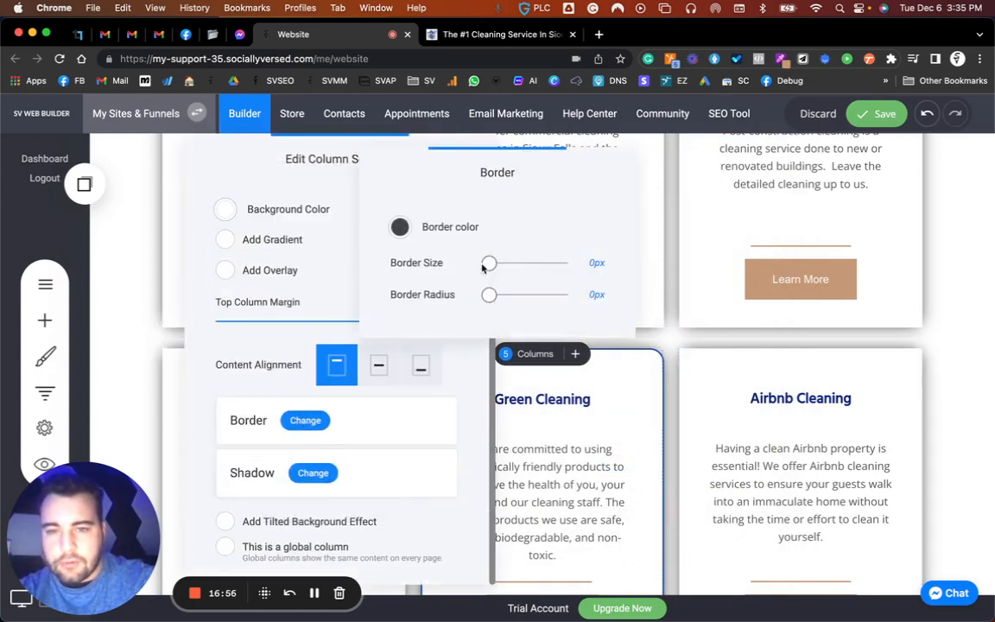
drag(489, 263, 492, 263)
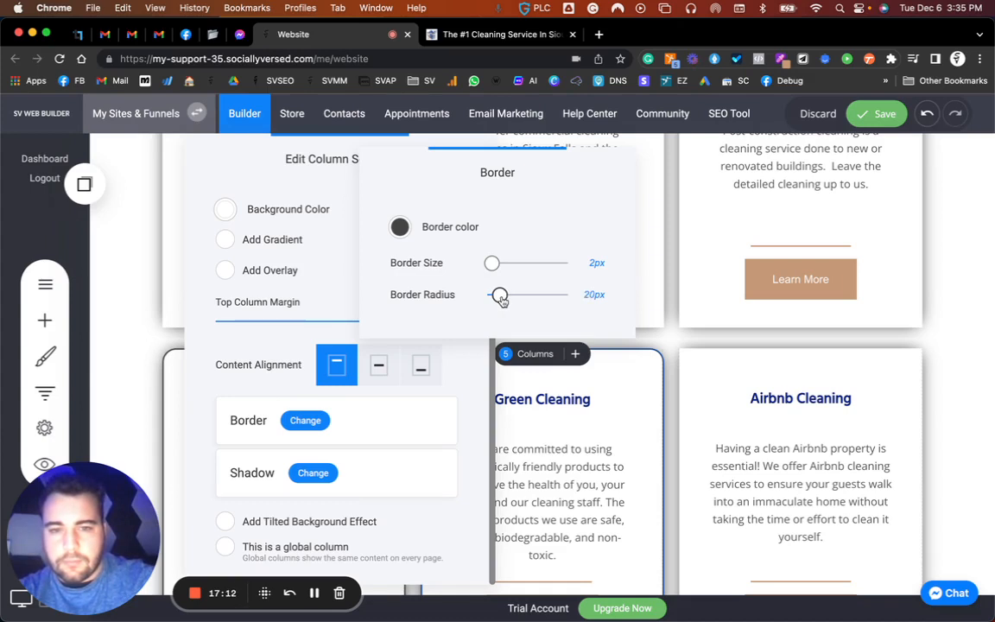
click(399, 227)
click(502, 446)
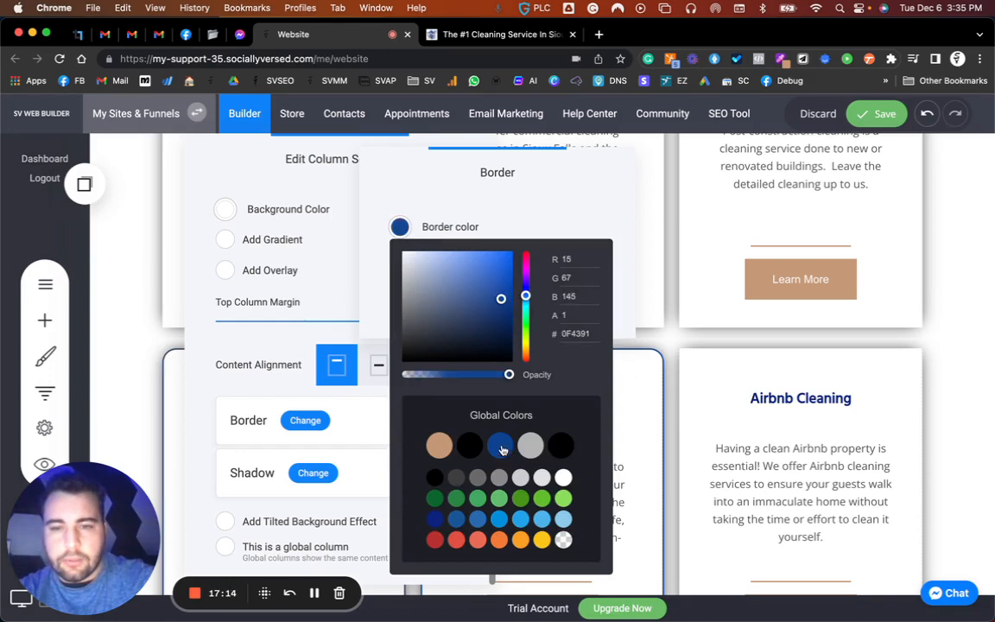
Step: Give the Airbnb Cleaning column a 2px border with a radius of about 22px in the blue global color
click(705, 358)
click(698, 359)
click(691, 360)
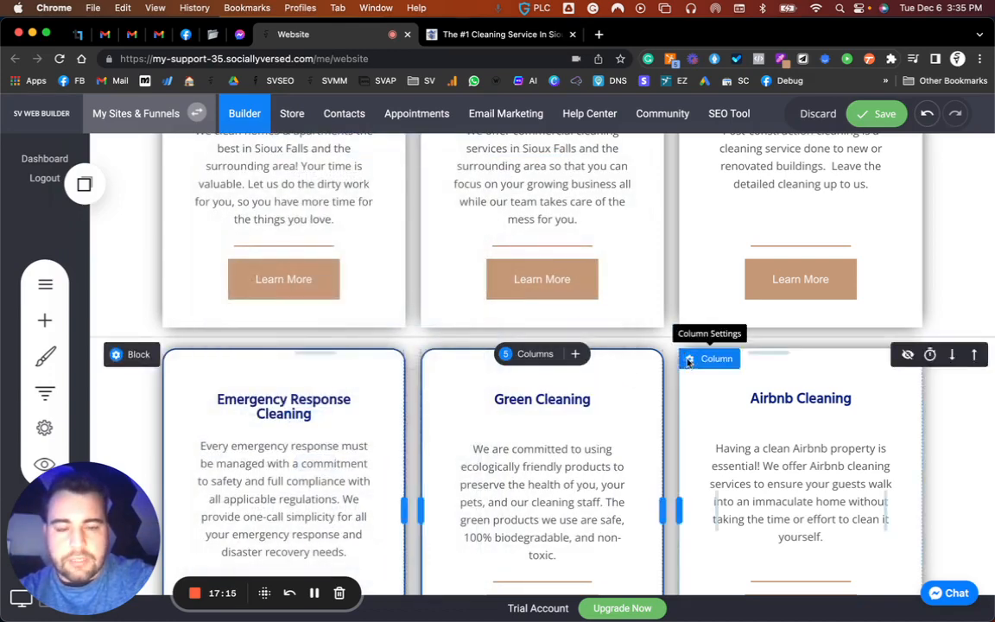
click(690, 360)
click(781, 522)
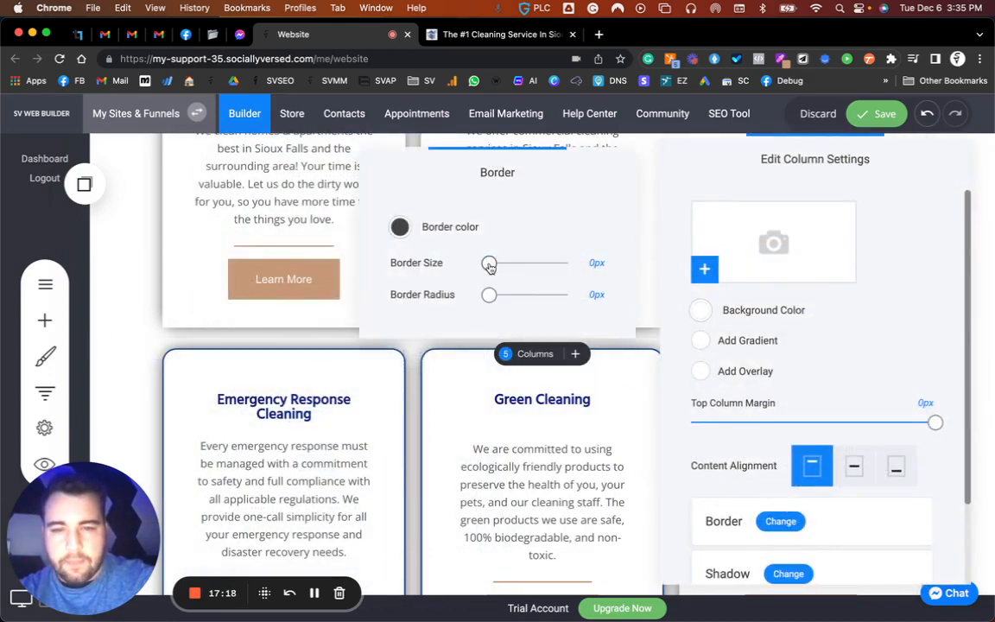
drag(492, 267, 494, 296)
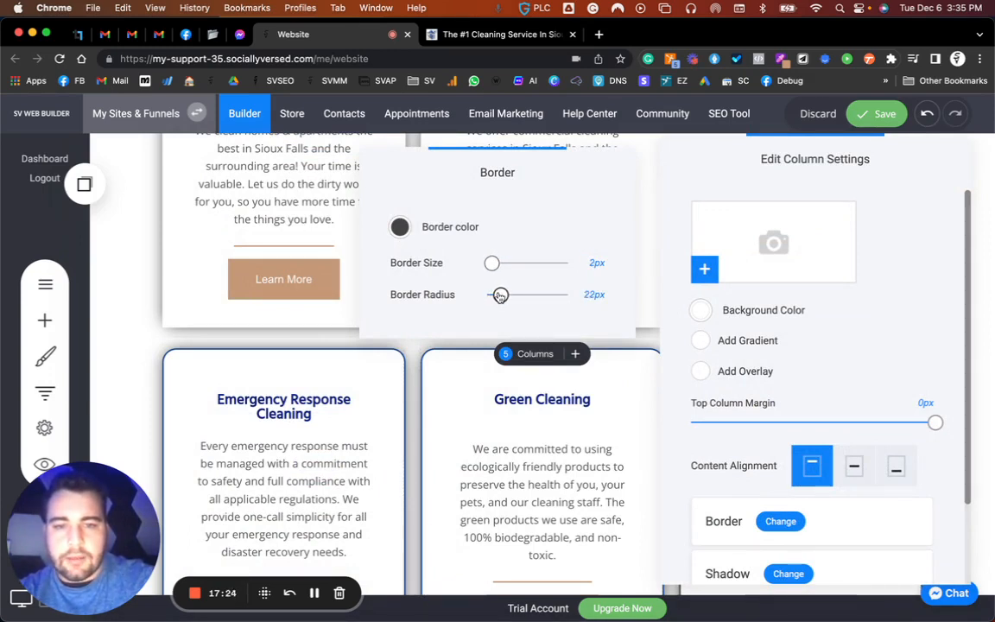
click(409, 244)
click(500, 445)
click(299, 338)
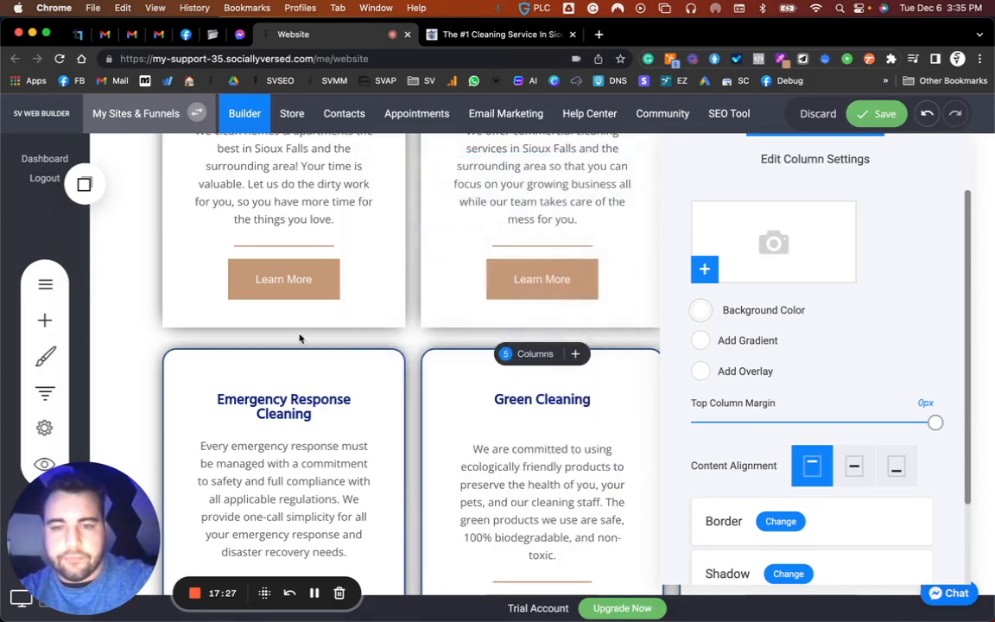
Step: Save the page changes and review both rows of service cards
click(890, 118)
scroll(820, 363, down, 4)
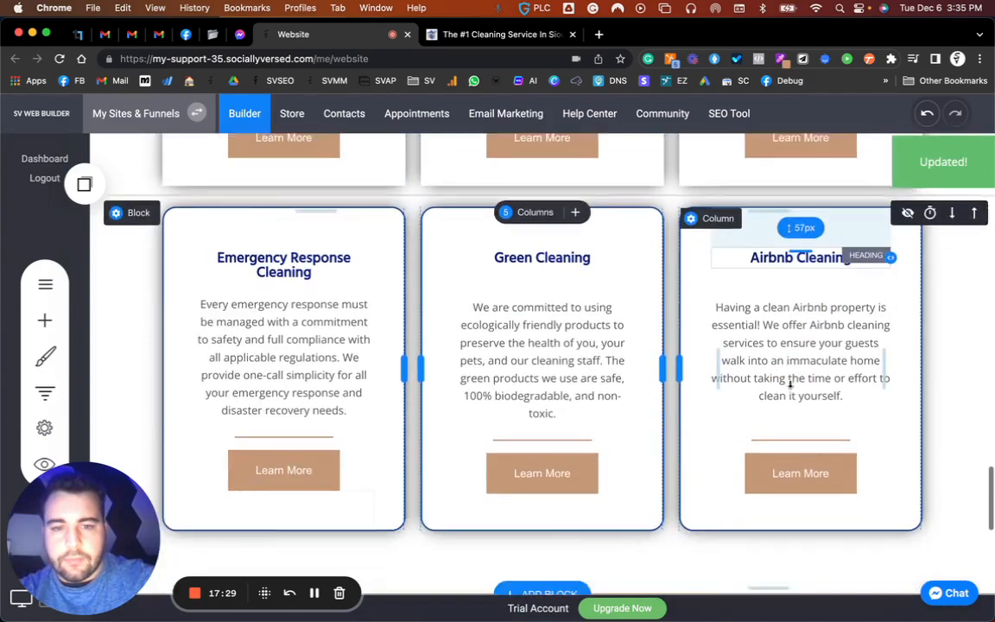
scroll(791, 384, up, 2)
scroll(791, 387, up, 5)
scroll(790, 387, down, 4)
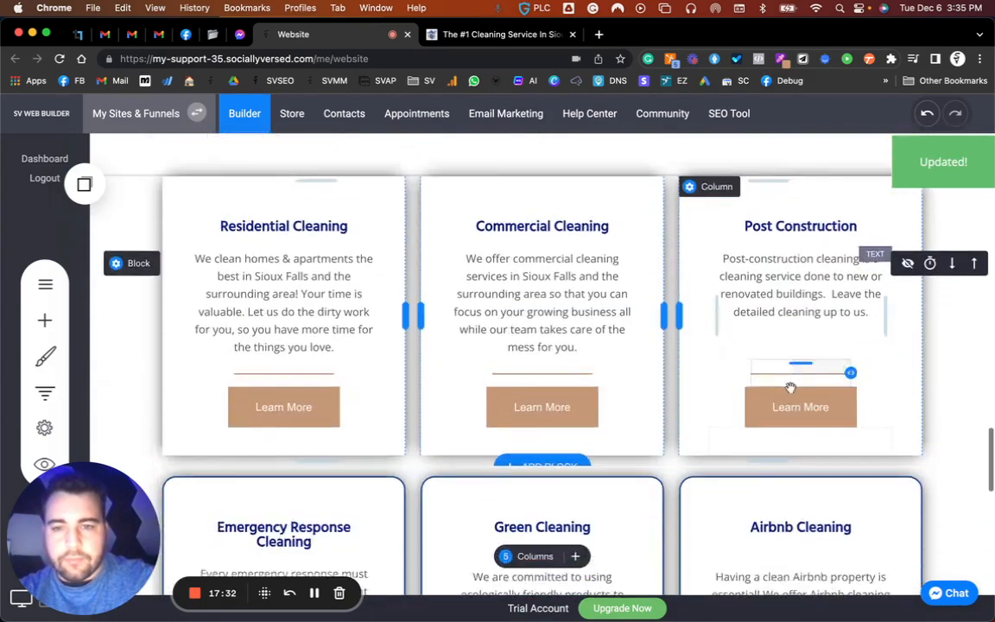
scroll(791, 388, up, 2)
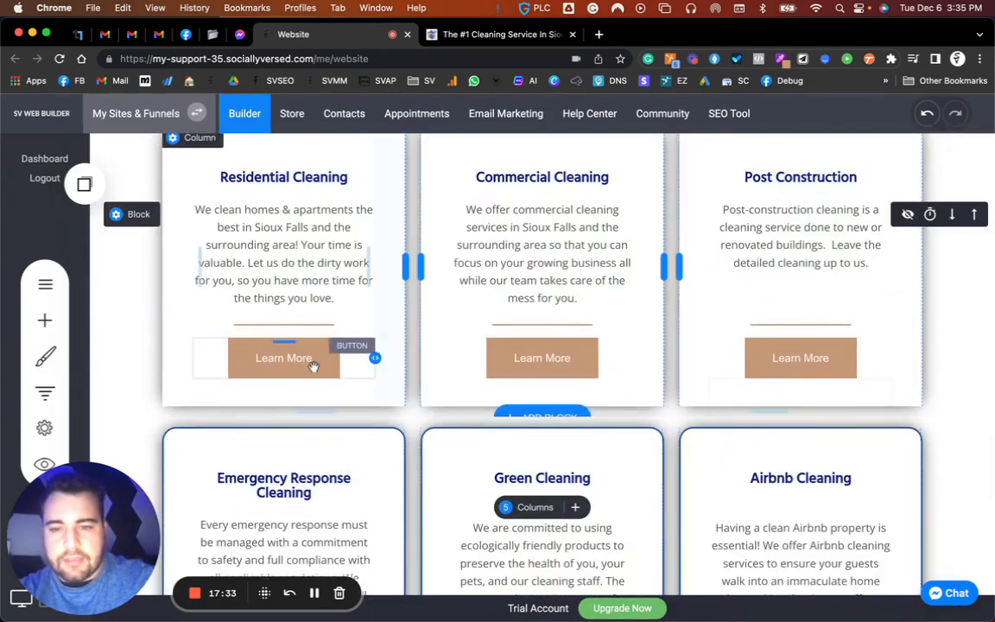
Step: Give the Residential Cleaning column a 2px border with a radius of about 19px in the blue global color
scroll(372, 363, up, 1)
click(167, 183)
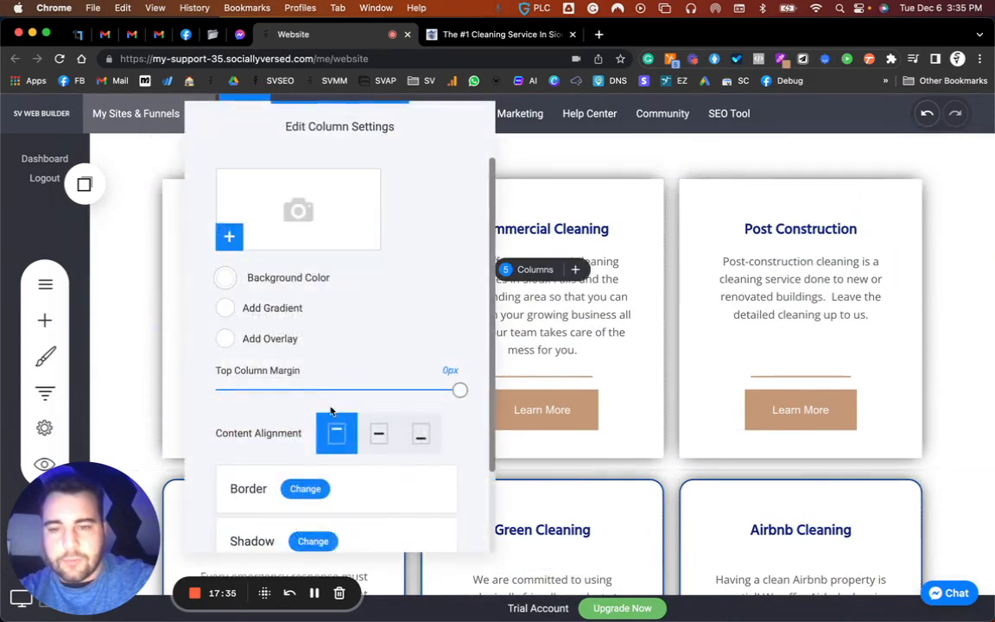
scroll(280, 450, down, 1)
click(305, 431)
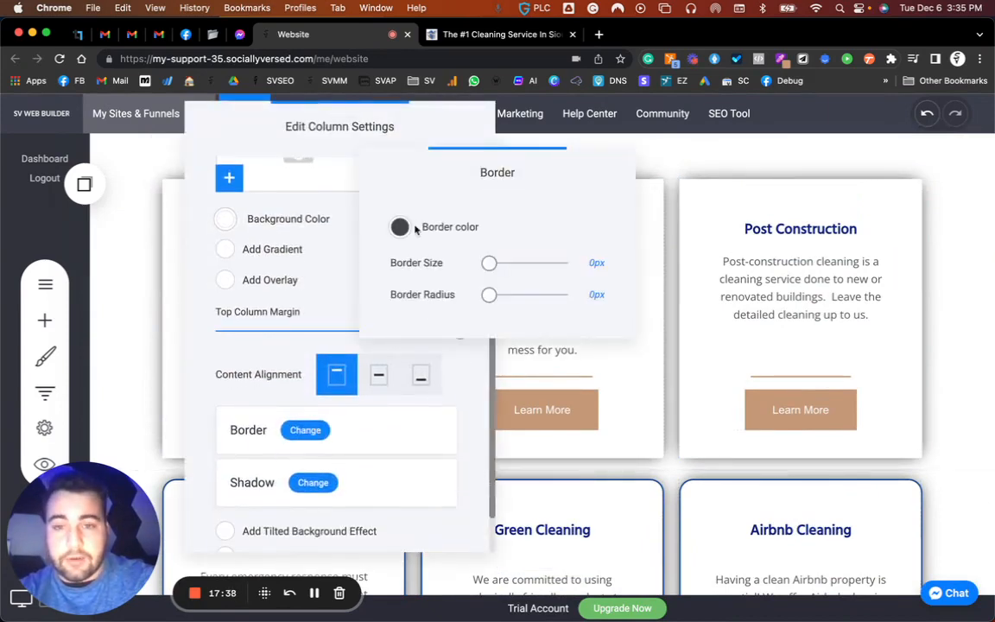
drag(489, 263, 491, 262)
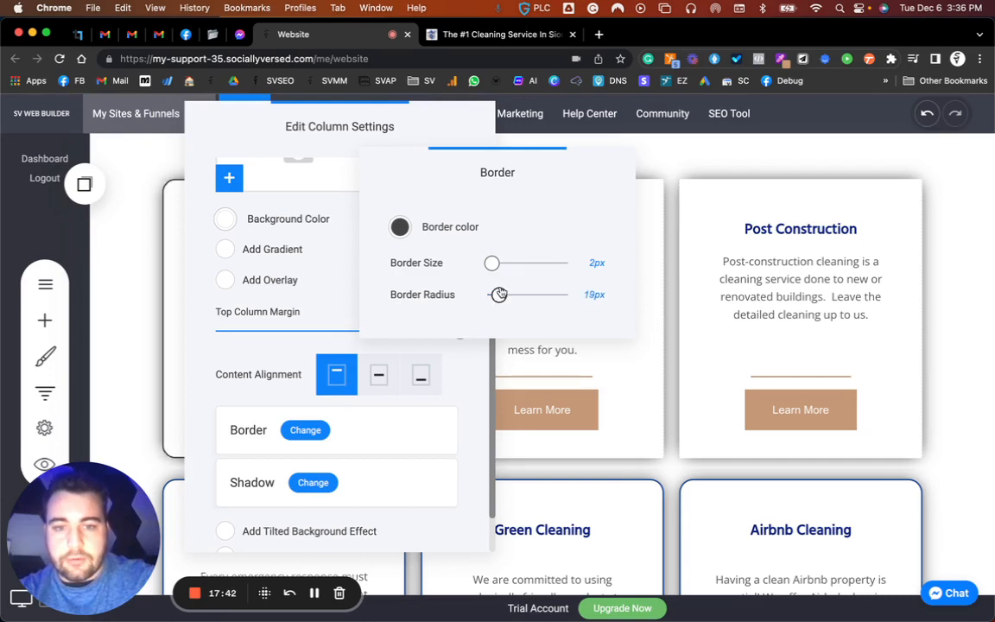
click(400, 228)
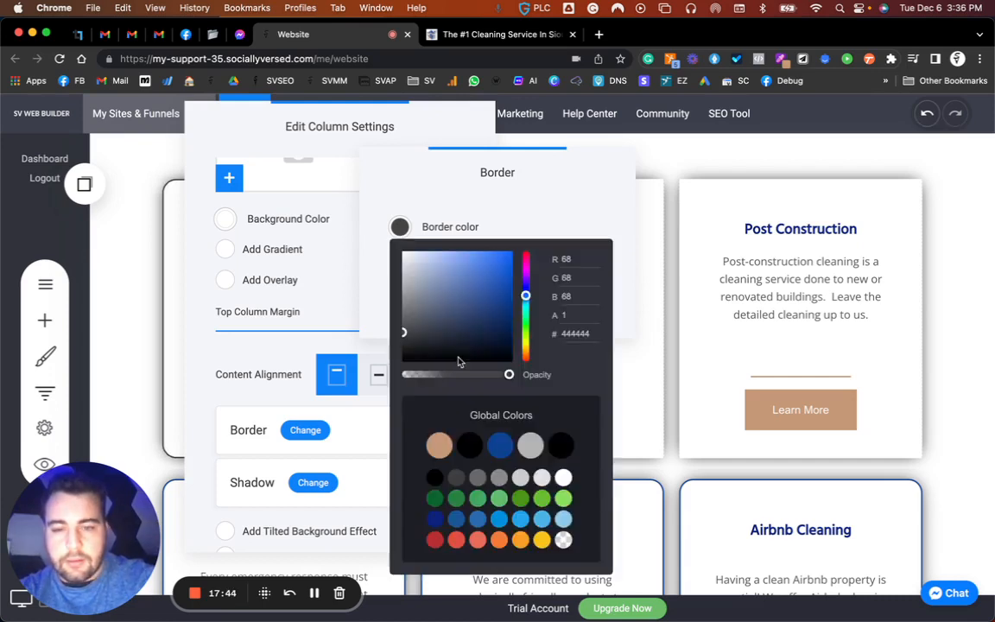
click(499, 444)
click(646, 262)
click(647, 224)
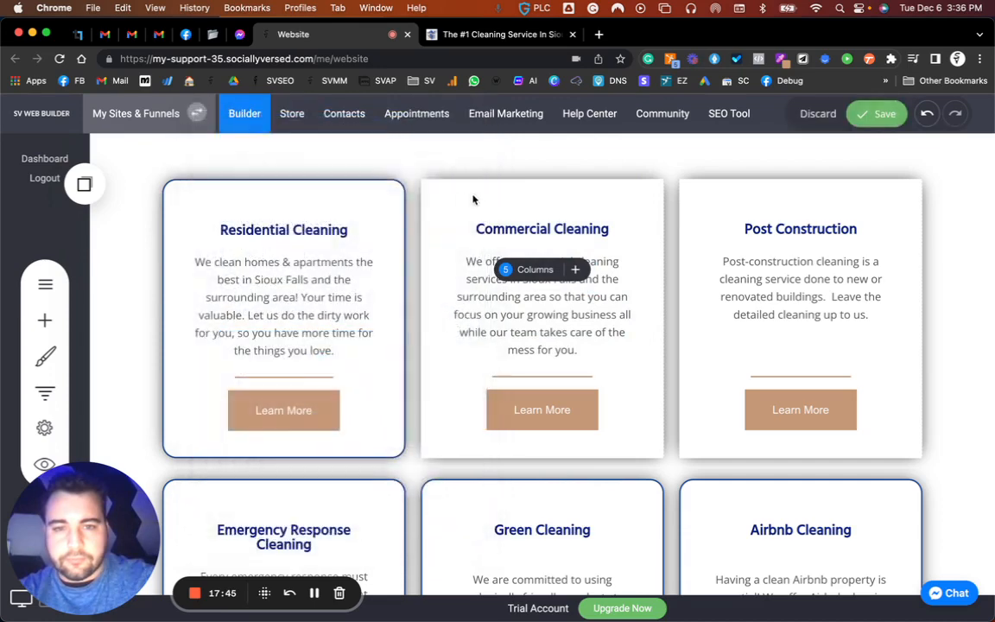
Step: Give the Commercial Cleaning column a 2px border with a 20px radius in the blue global color
click(450, 192)
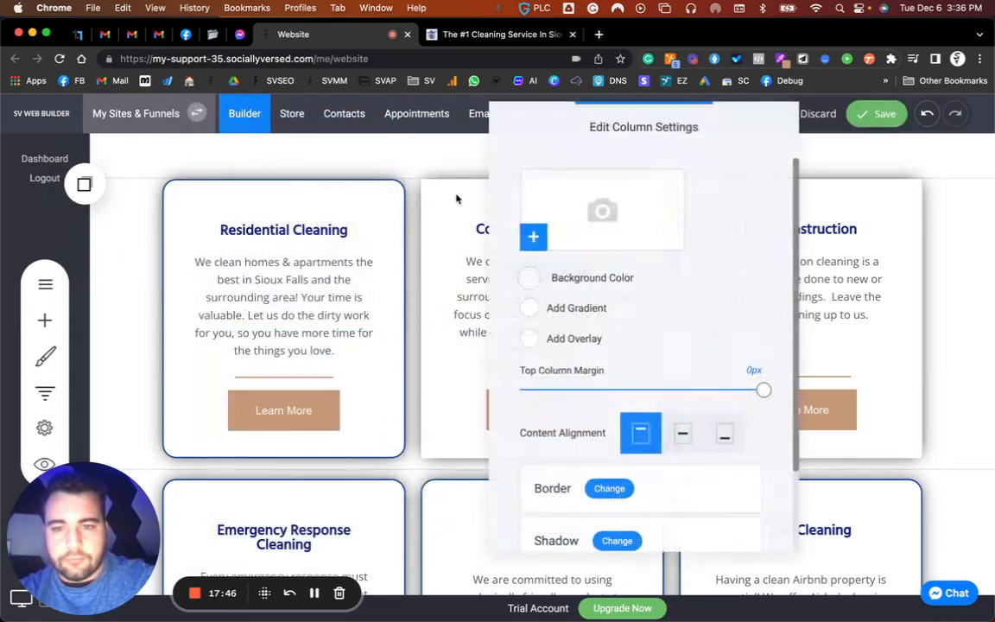
click(608, 490)
drag(493, 270, 507, 299)
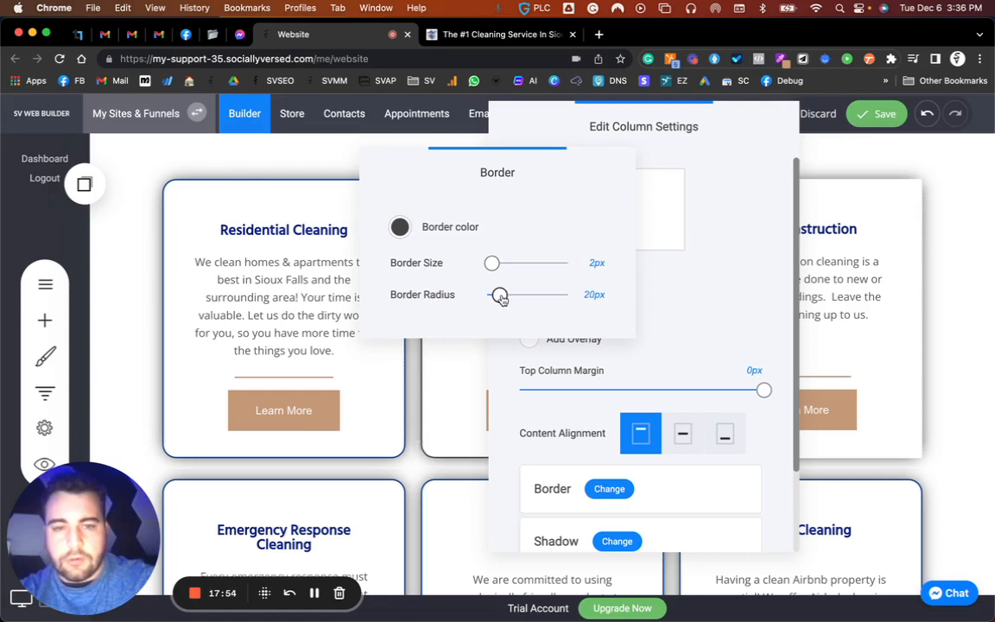
click(400, 229)
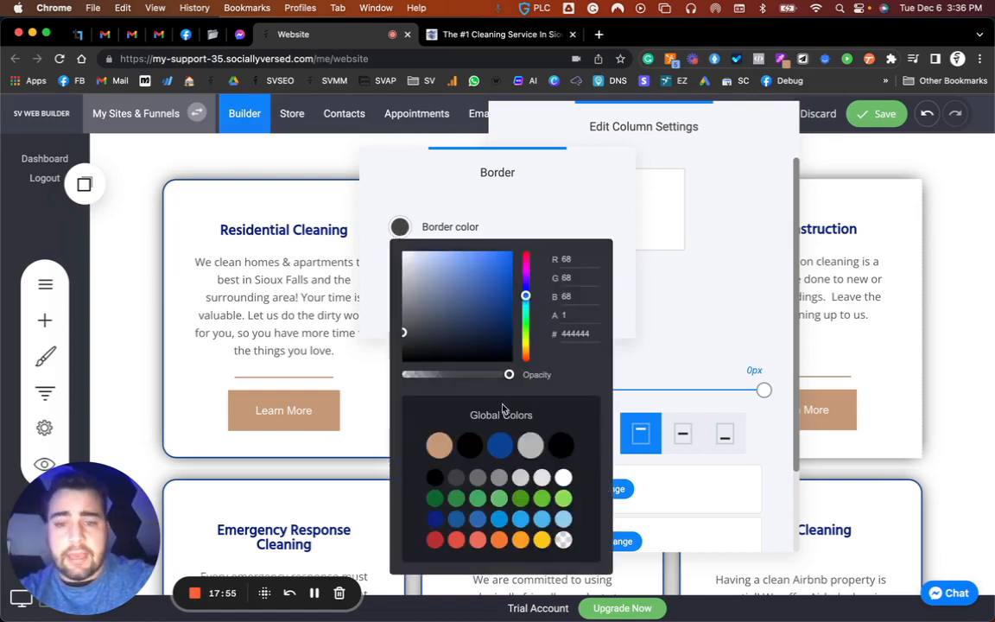
click(498, 442)
click(920, 194)
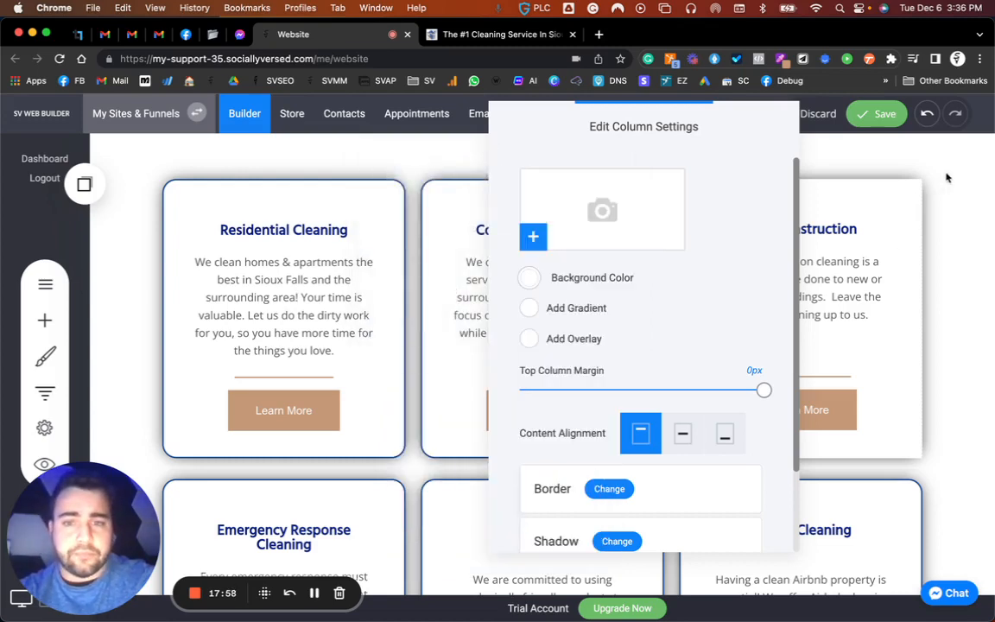
click(944, 178)
Step: Give the Post Construction column a thin rounded border in the blue global color
click(698, 192)
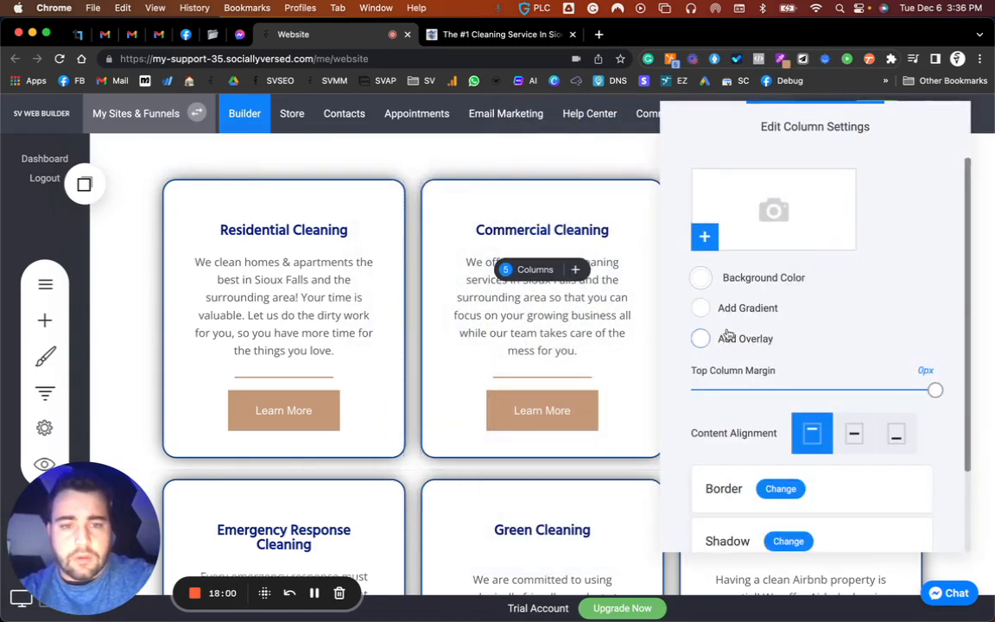
click(780, 489)
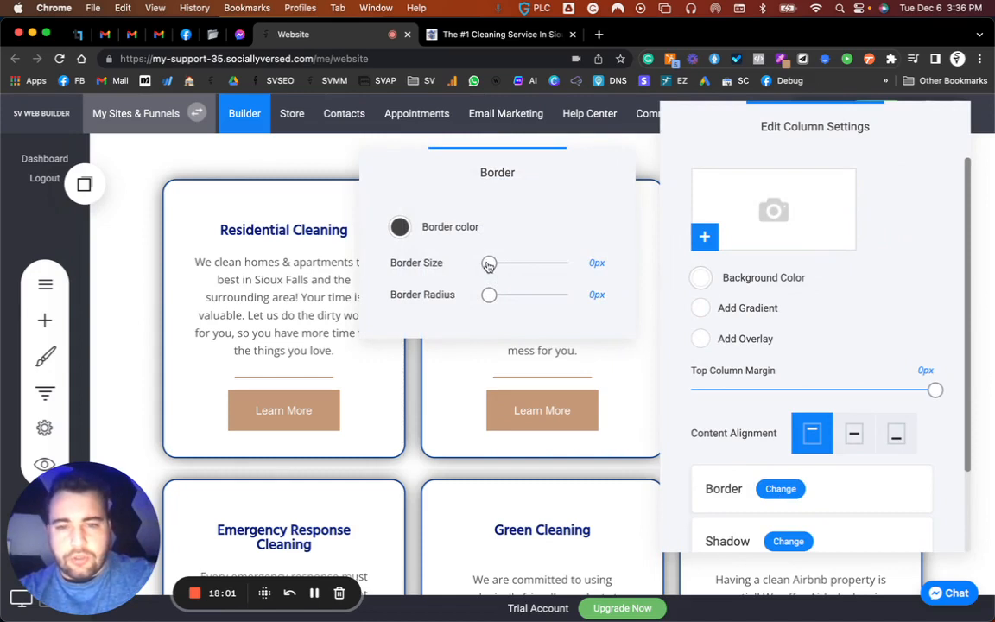
drag(489, 265, 500, 298)
click(399, 229)
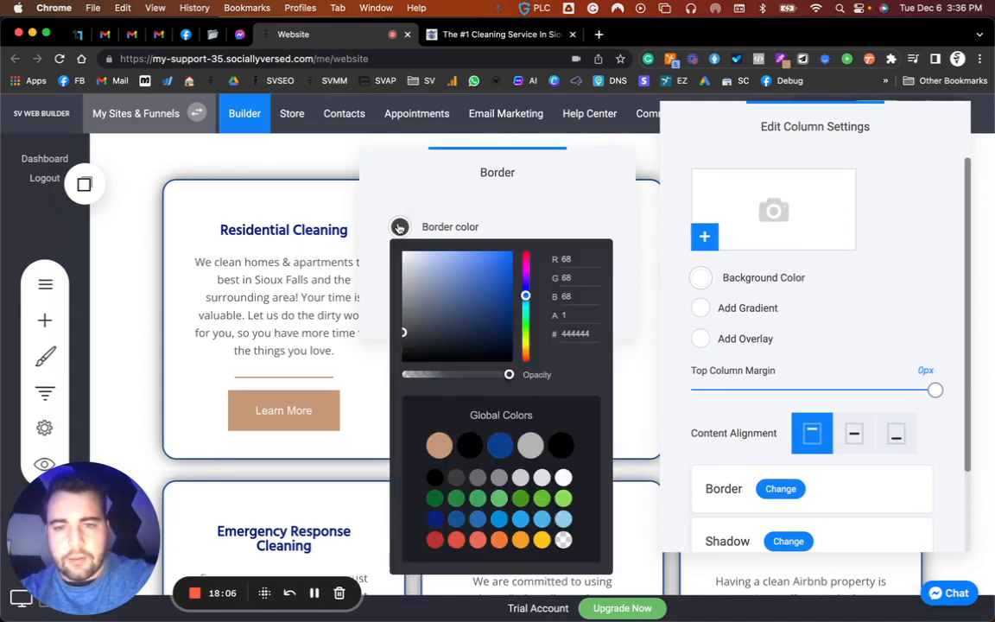
click(502, 453)
click(273, 264)
click(279, 259)
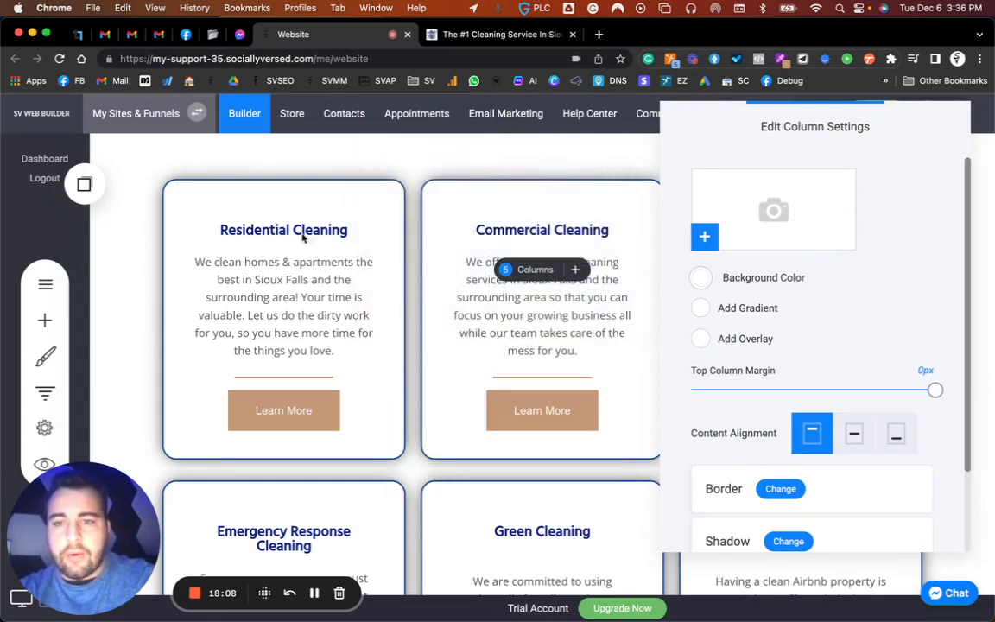
click(286, 291)
Step: Make the Residential Cleaning description bold and change its font to Hind Siliguri
click(318, 327)
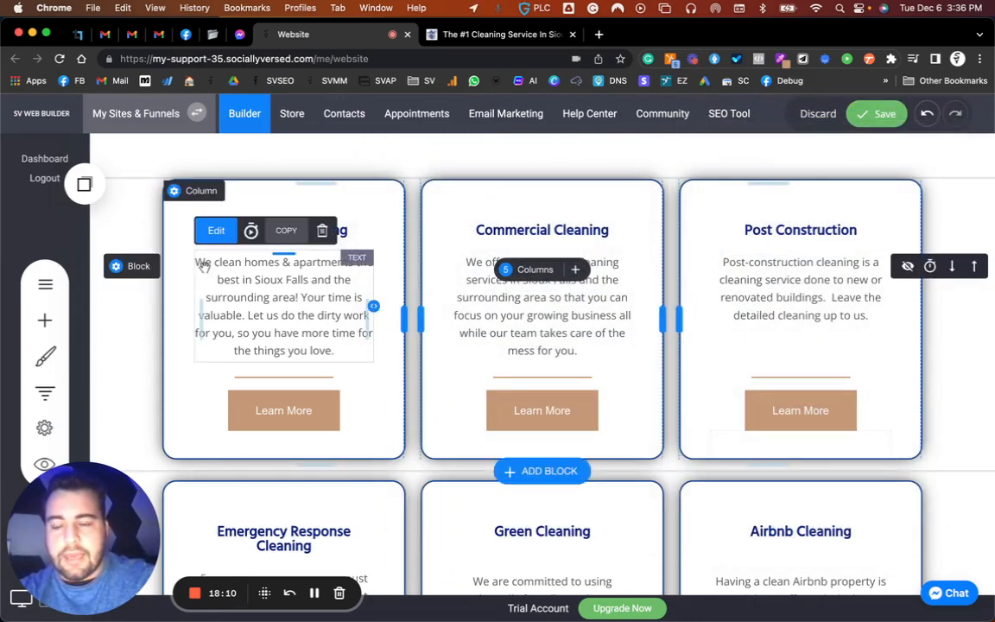
click(318, 328)
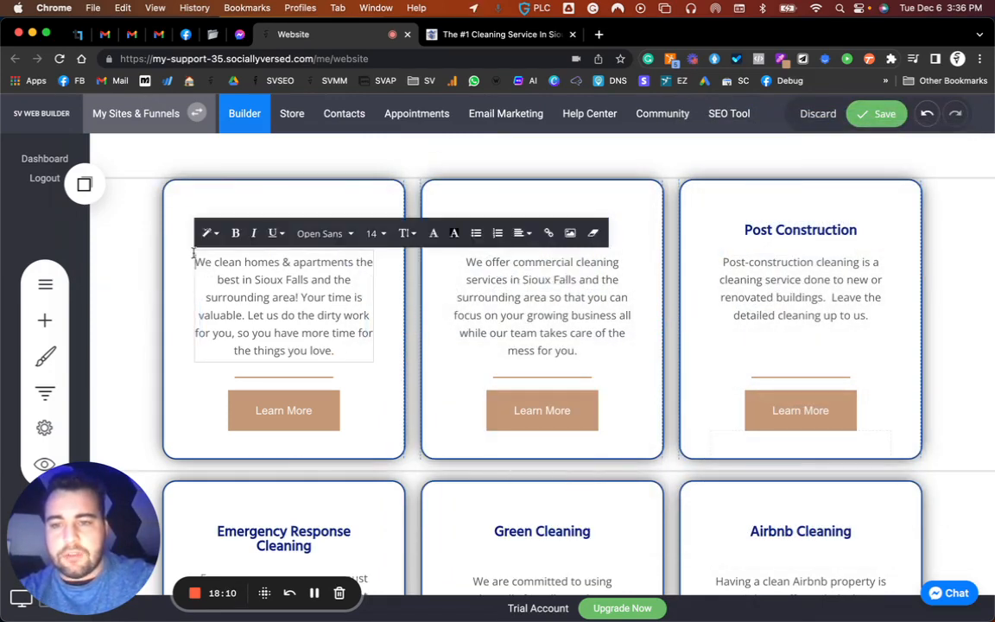
drag(194, 254, 339, 353)
click(235, 234)
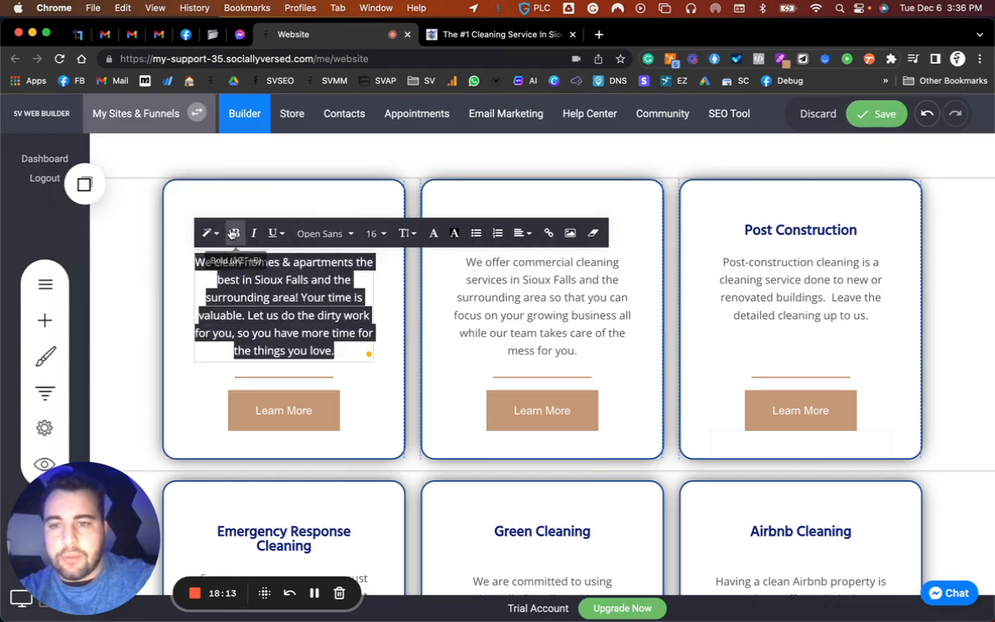
click(319, 235)
click(346, 275)
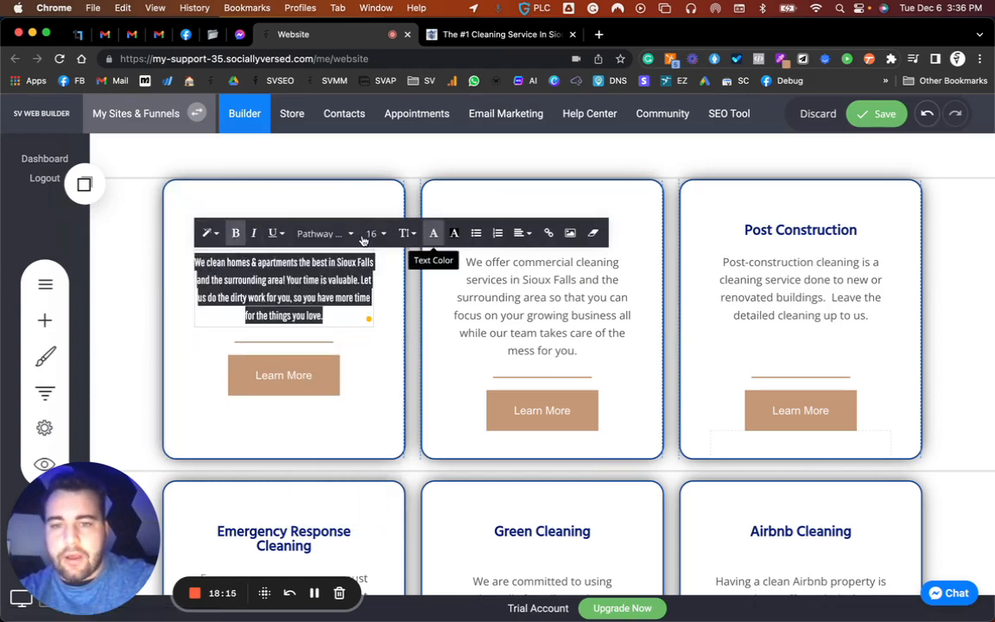
click(346, 234)
click(338, 258)
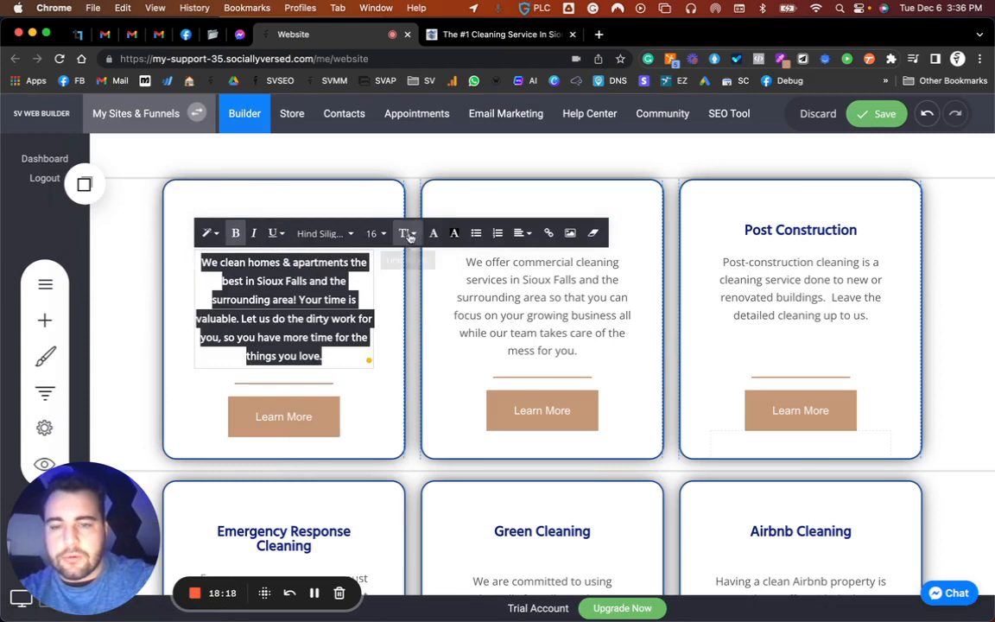
Step: Set the Residential Cleaning description's font size to 15 and its text color to the black global color (000000)
click(378, 233)
click(441, 294)
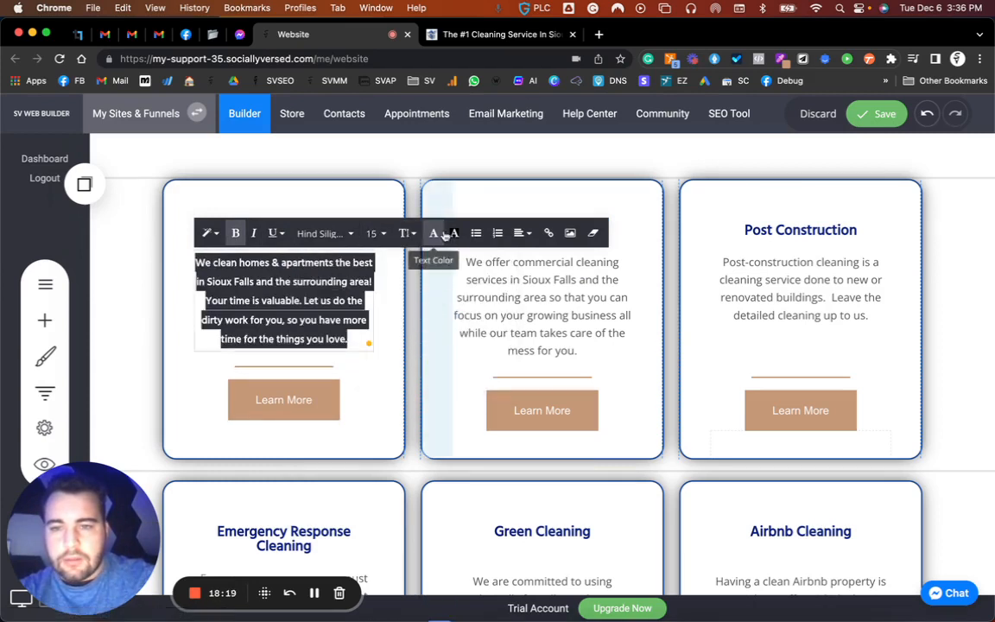
click(435, 233)
click(543, 430)
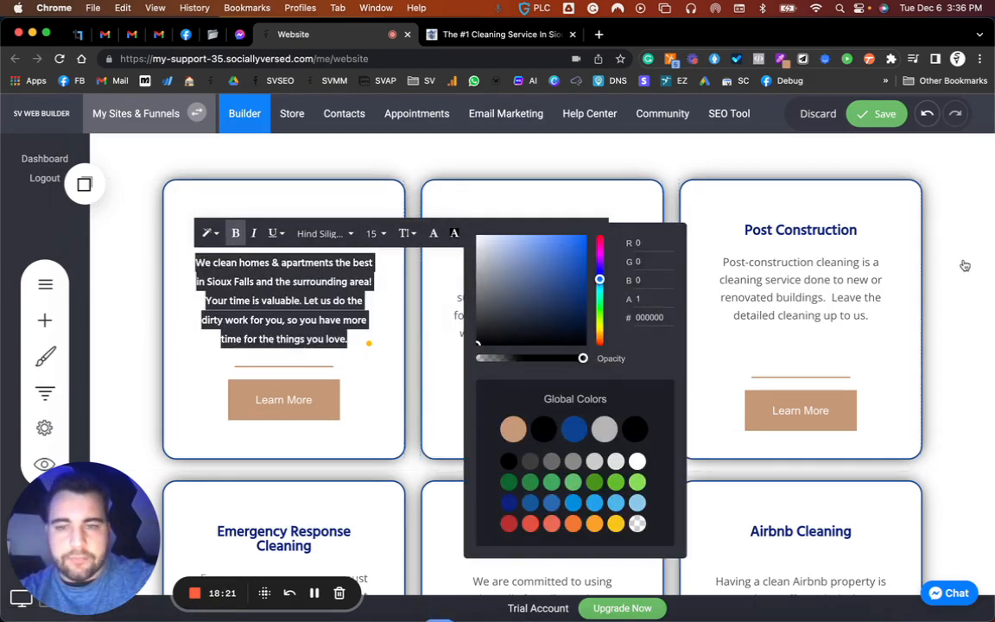
Step: Change the Post Construction description's text color to the black global color (000000) and make the text bold
click(763, 273)
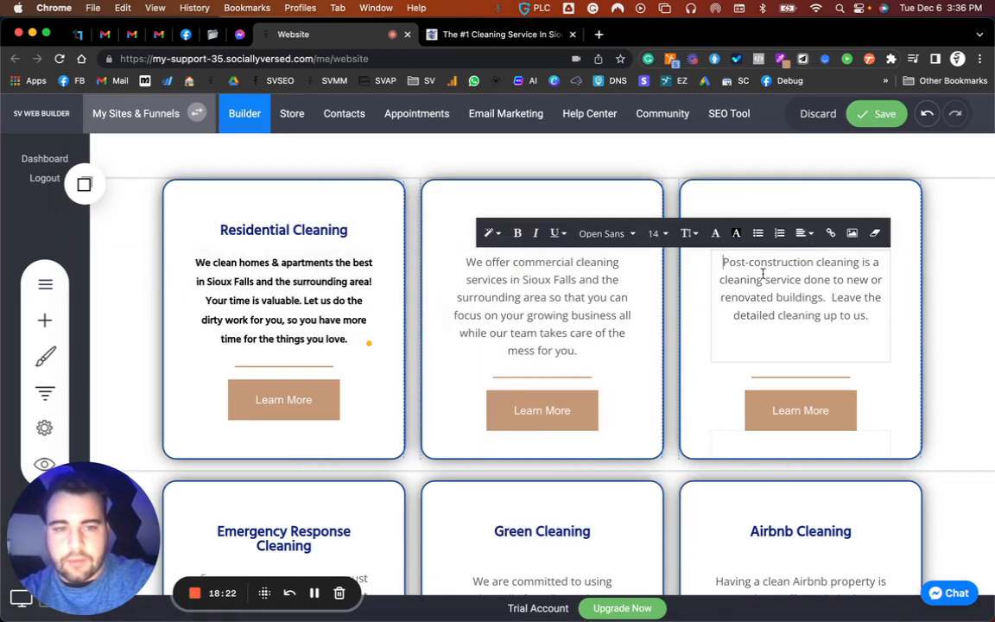
drag(722, 262, 875, 322)
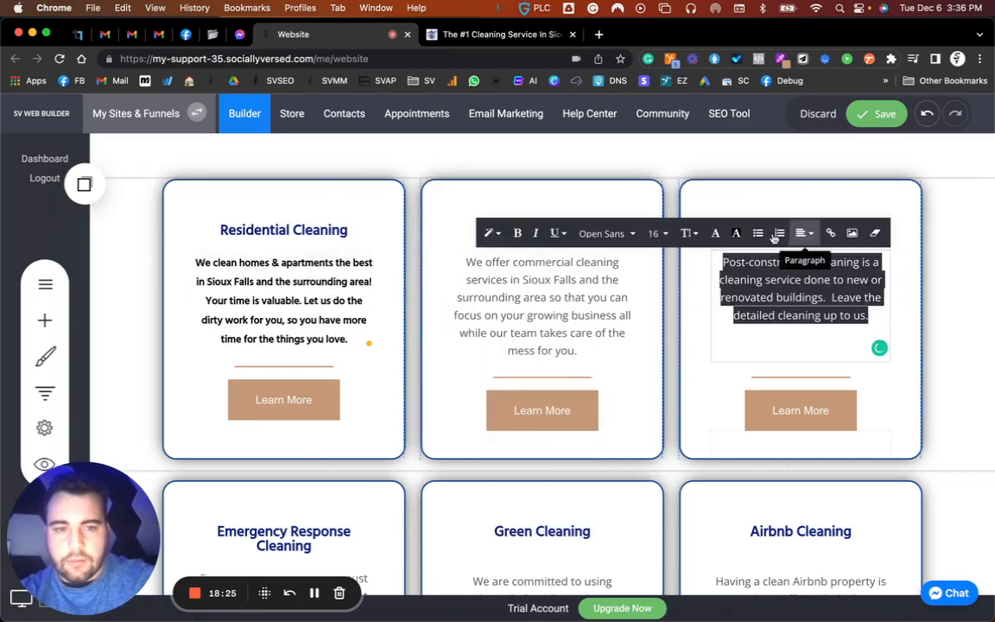
click(716, 233)
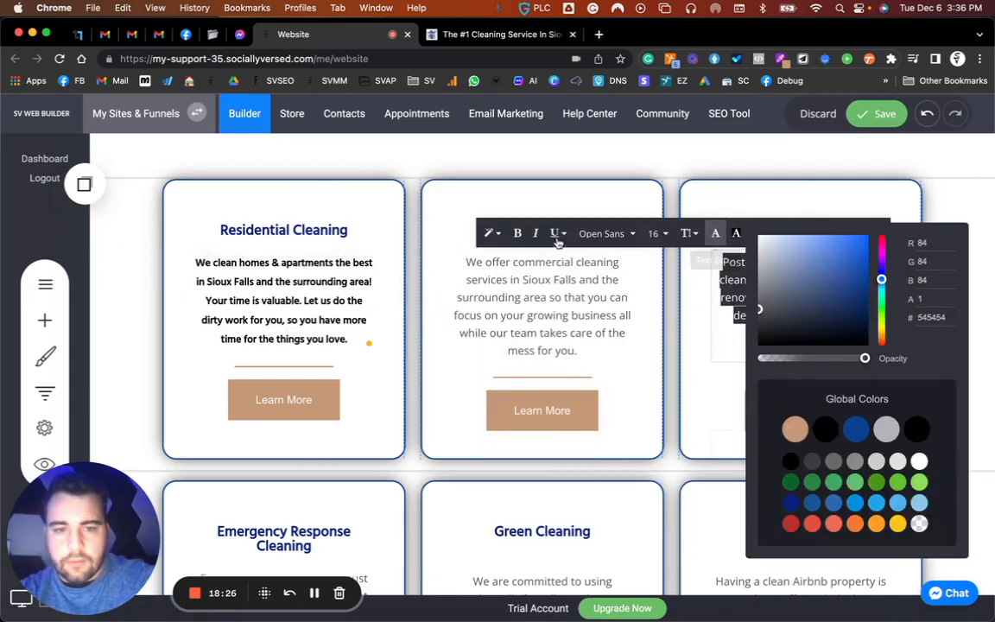
click(829, 435)
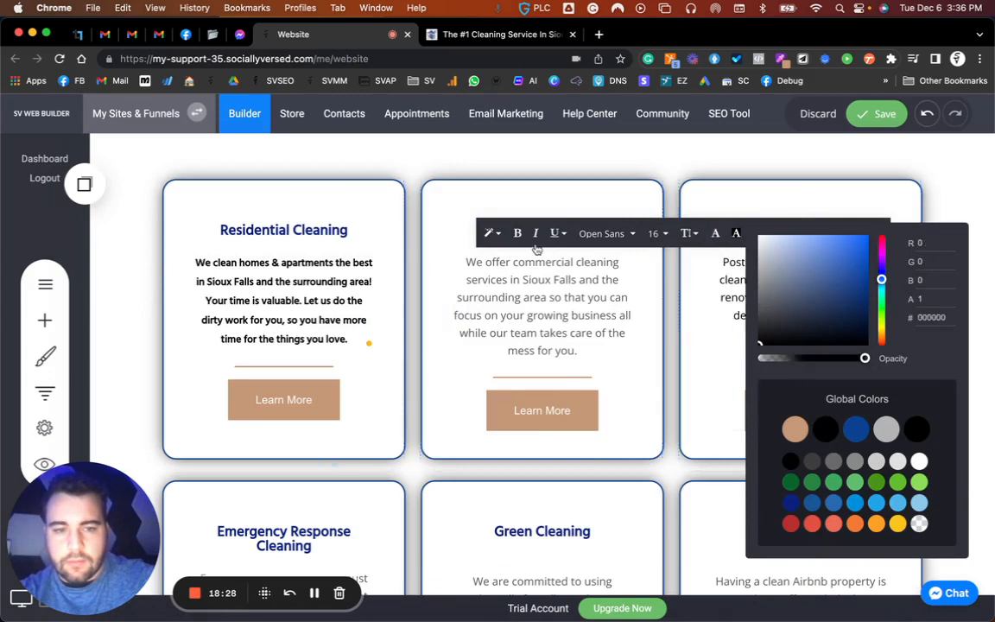
click(740, 306)
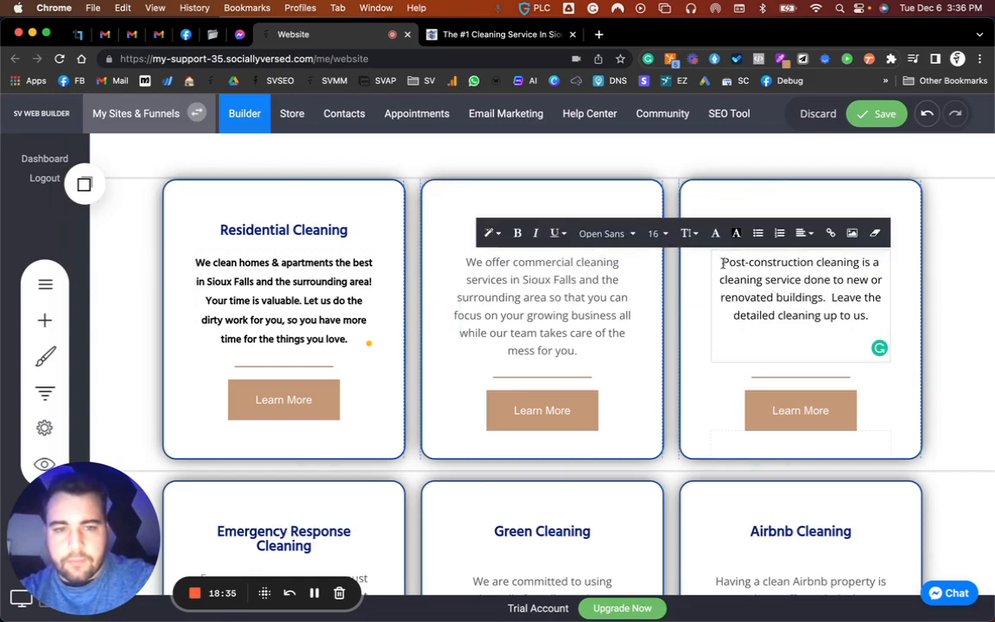
drag(721, 263, 871, 317)
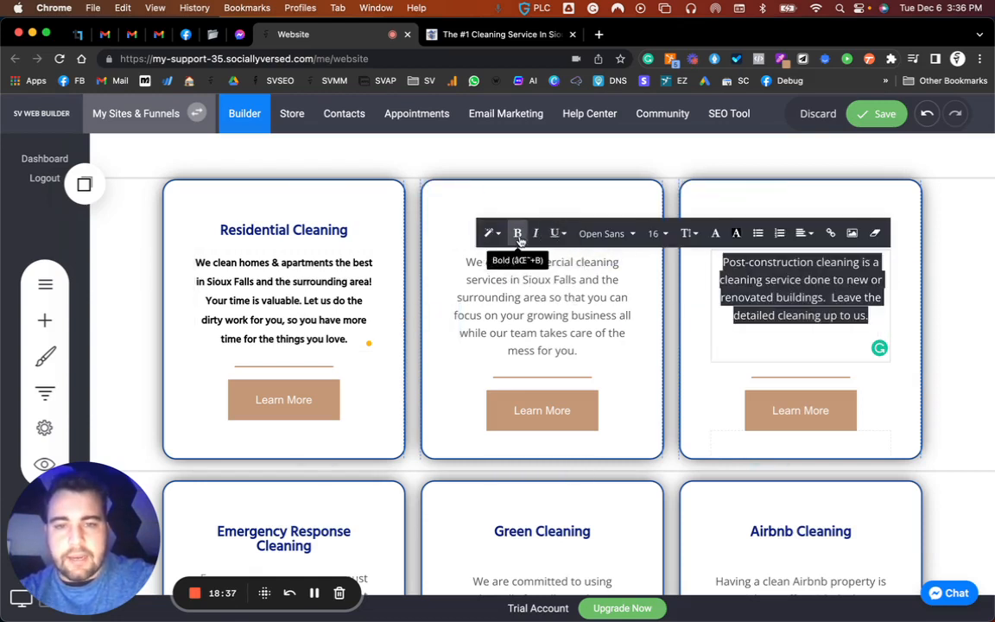
Step: Make the Commercial Cleaning description bold and change its font to Hind Siliguri
click(581, 350)
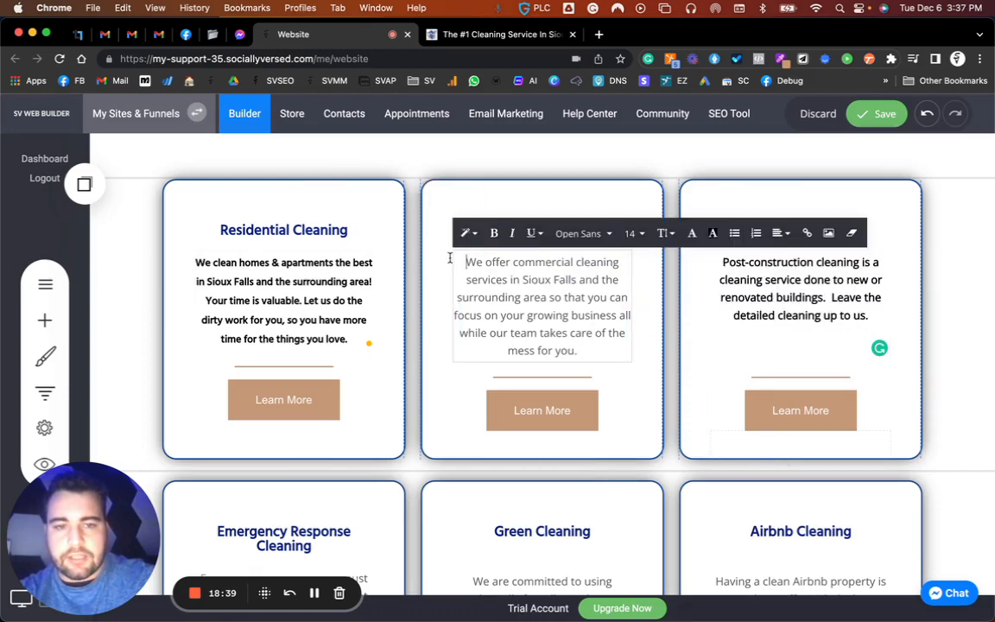
drag(450, 257, 579, 354)
click(580, 233)
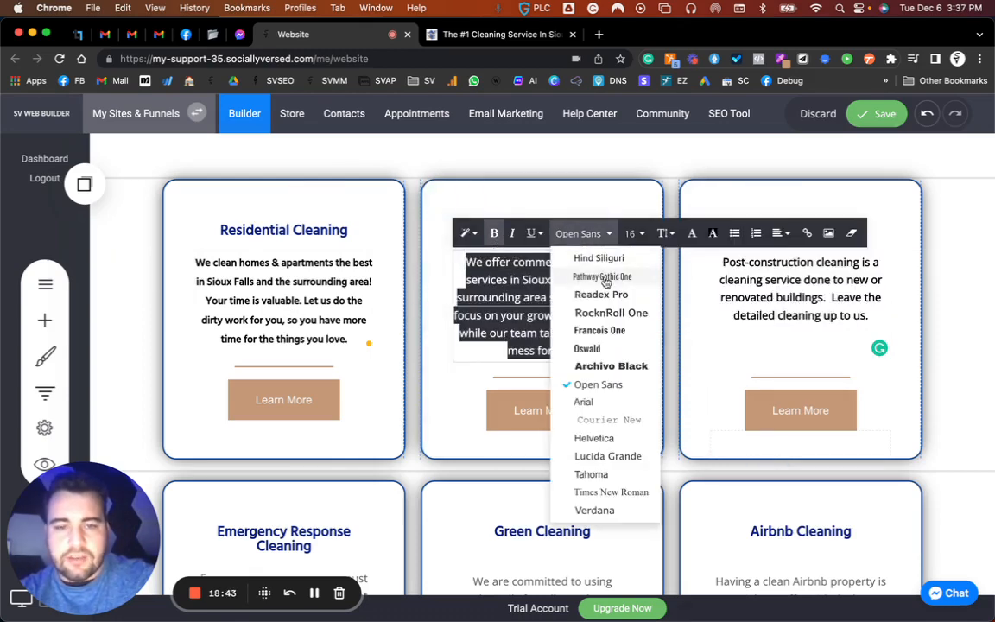
click(598, 257)
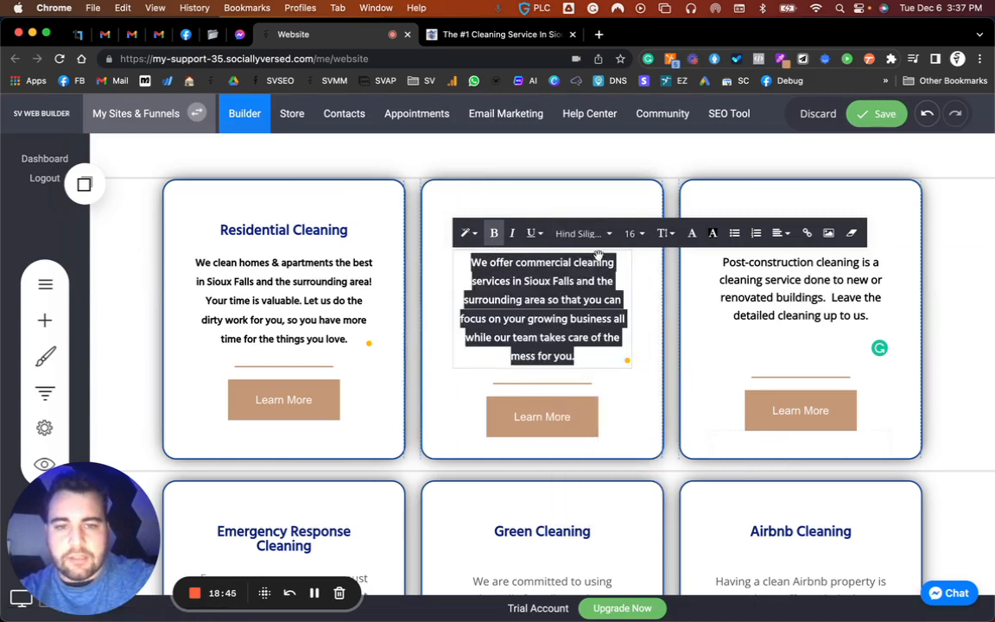
Step: Set the Commercial Cleaning description's font size to 15 and its text color to the black global color
click(637, 235)
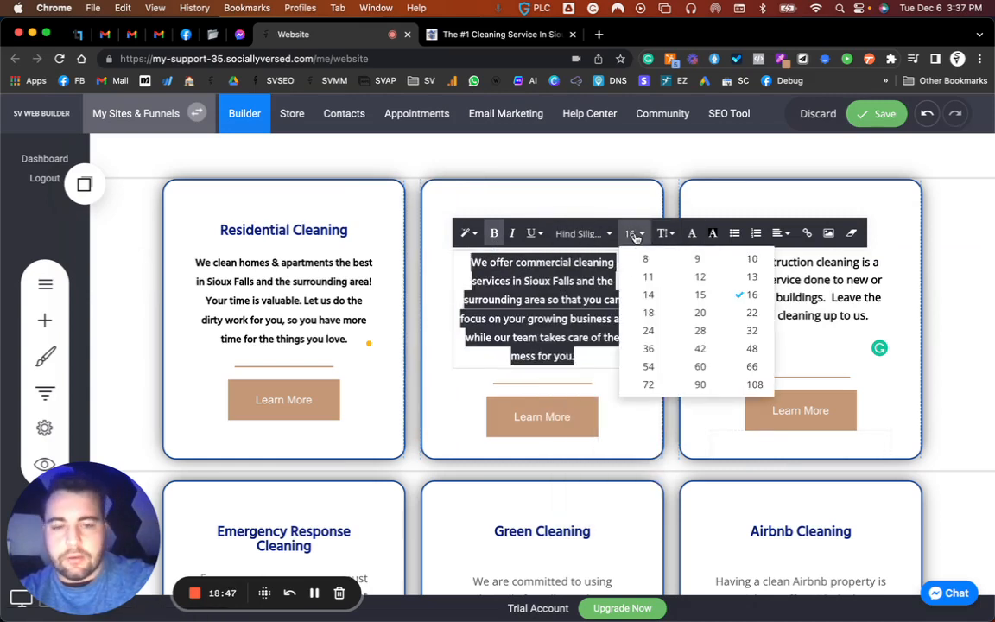
click(700, 277)
click(635, 233)
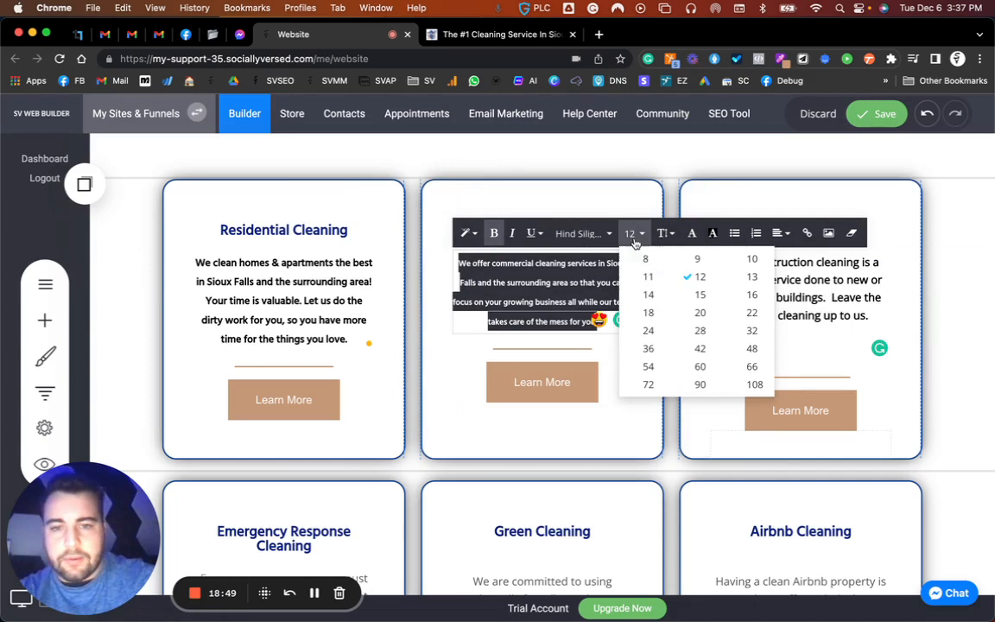
click(700, 295)
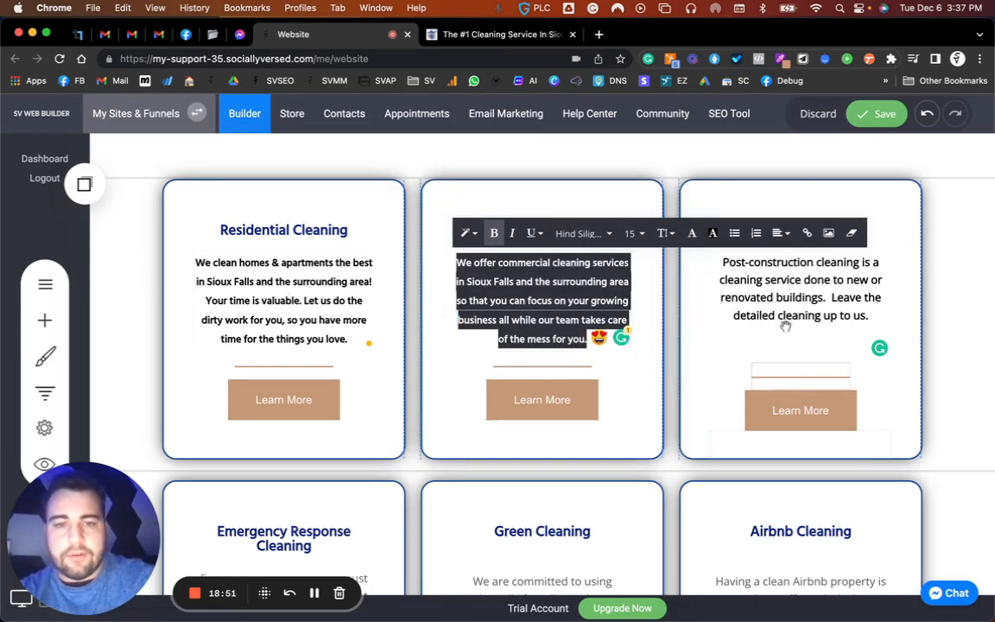
click(692, 234)
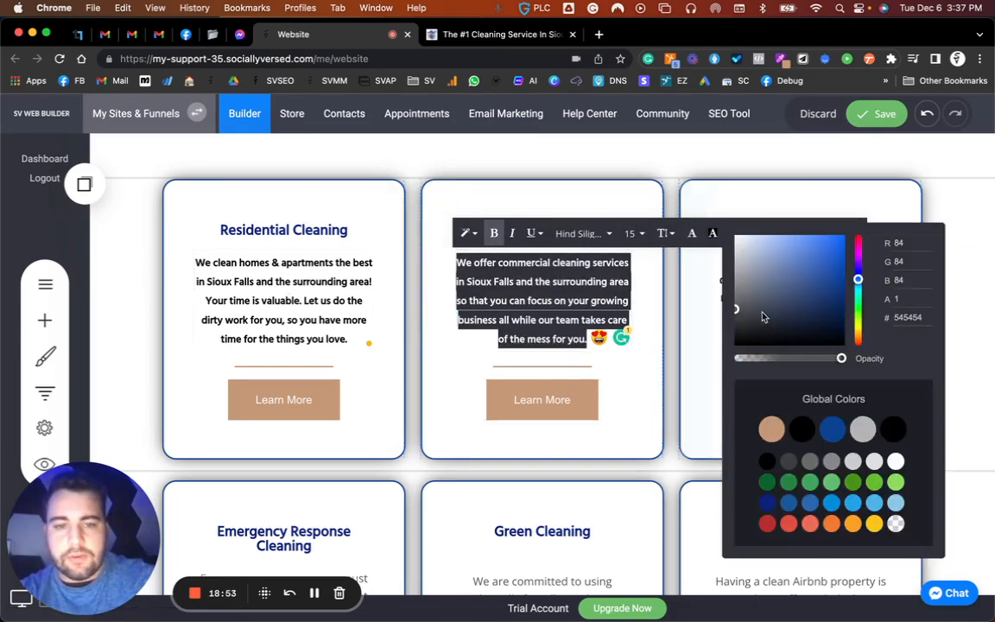
click(977, 234)
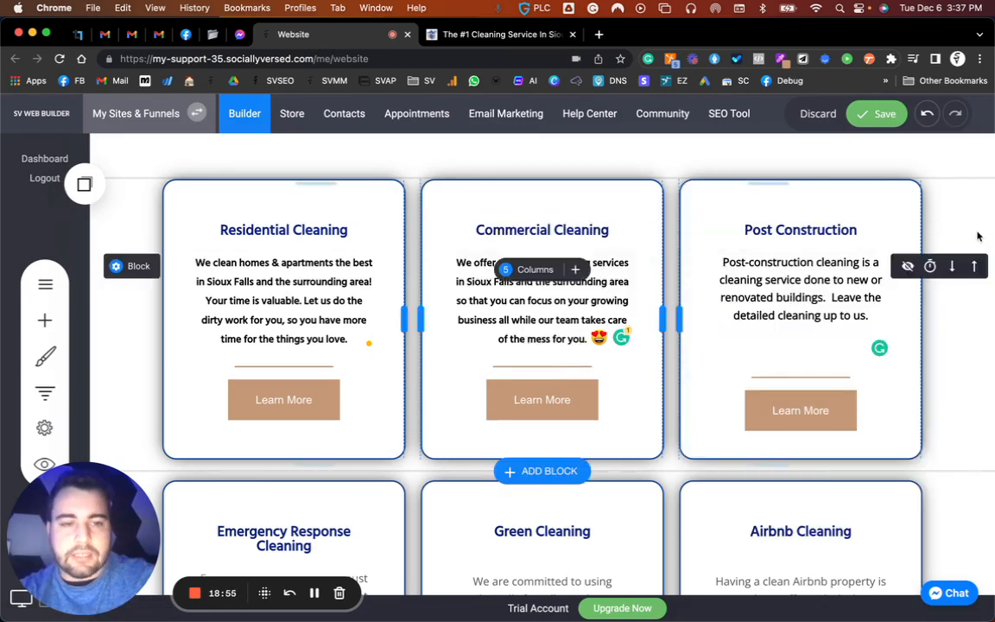
Step: Check the font and size settings of the Residential Cleaning and Commercial Cleaning descriptions
click(304, 322)
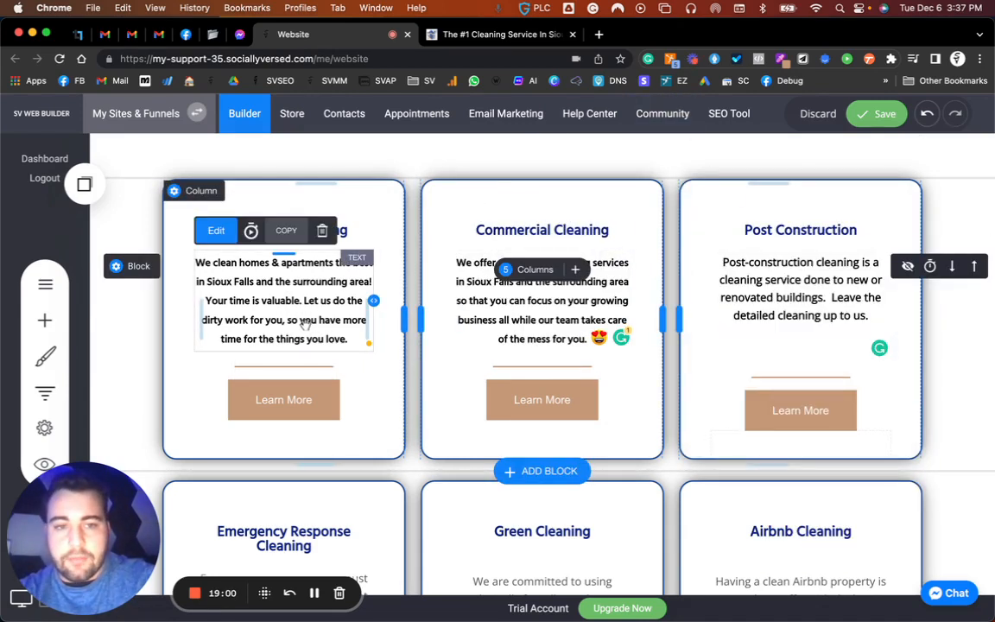
double_click(333, 339)
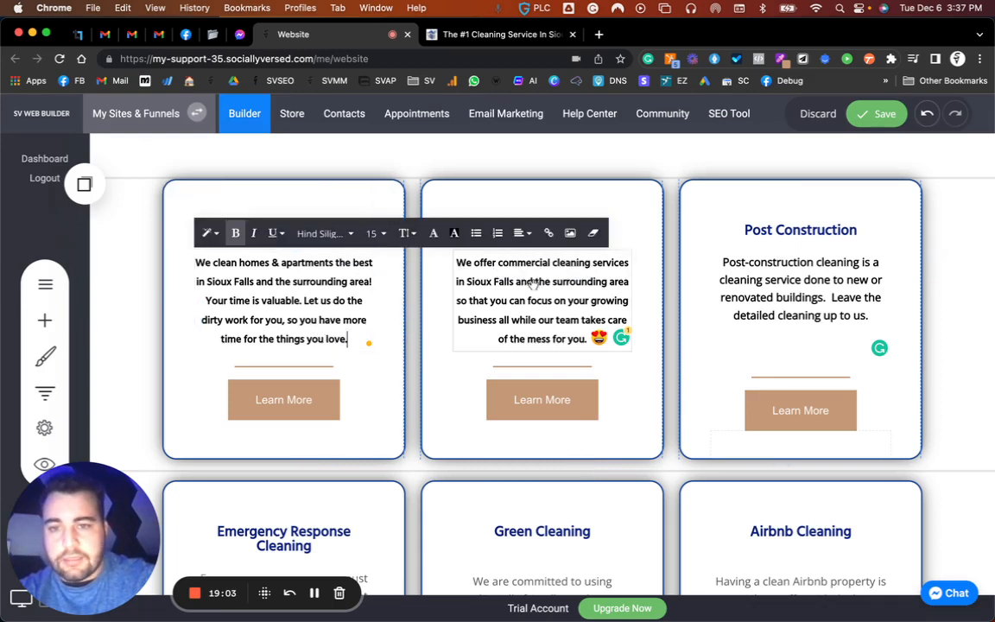
click(461, 261)
click(461, 261)
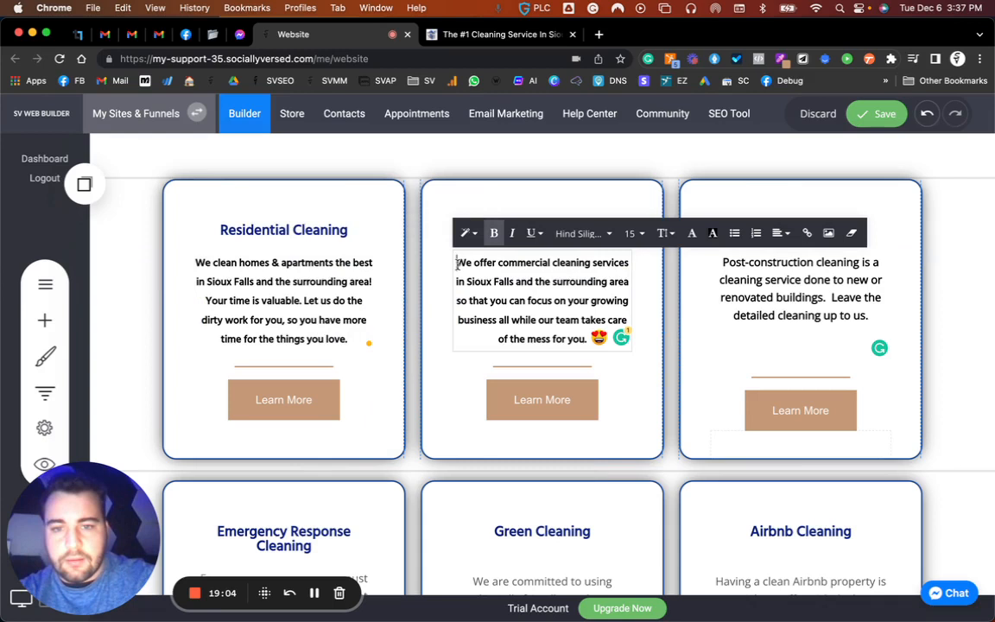
drag(457, 264, 731, 283)
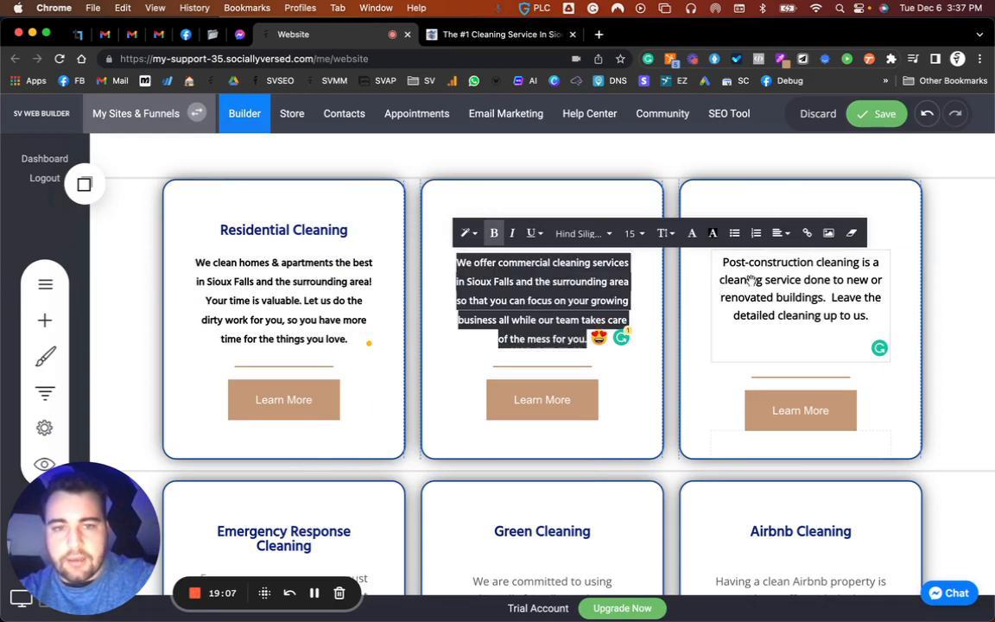
Step: Set the Post Construction description to Hind Siliguri at size 15 and save the page
click(740, 271)
drag(722, 262, 875, 322)
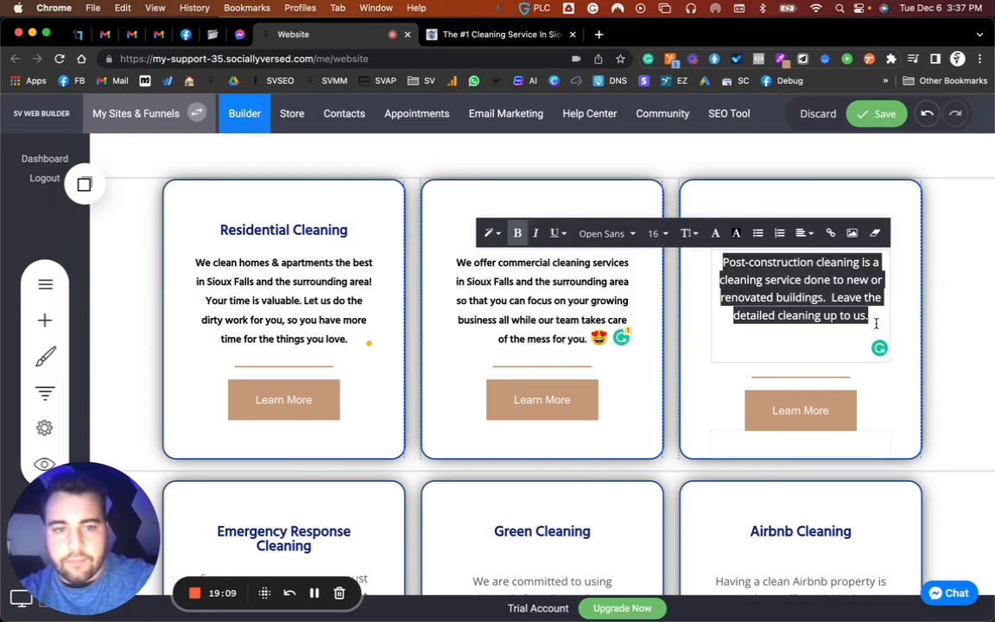
click(607, 233)
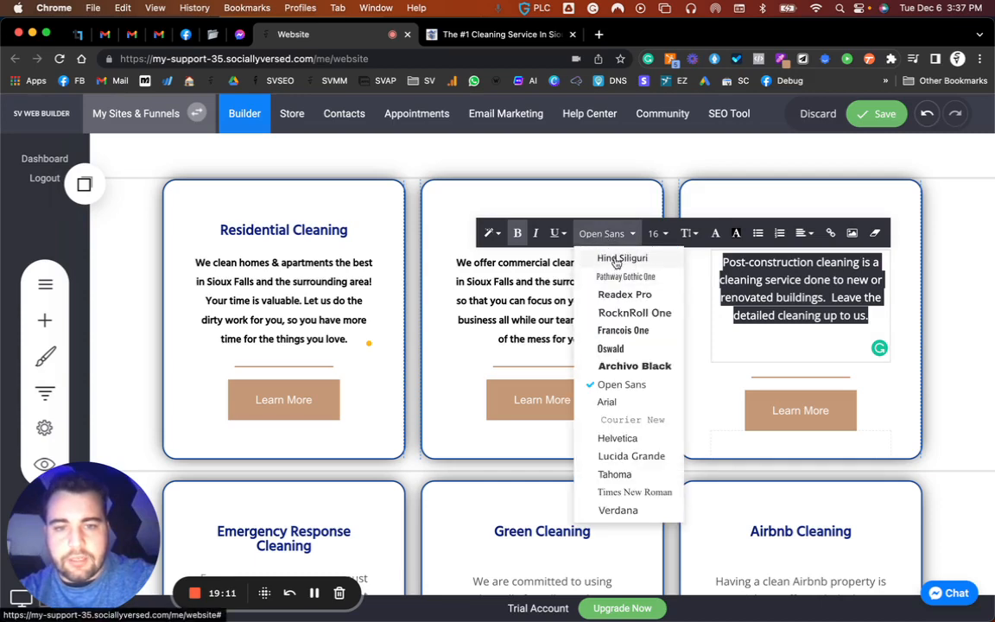
click(615, 258)
click(656, 233)
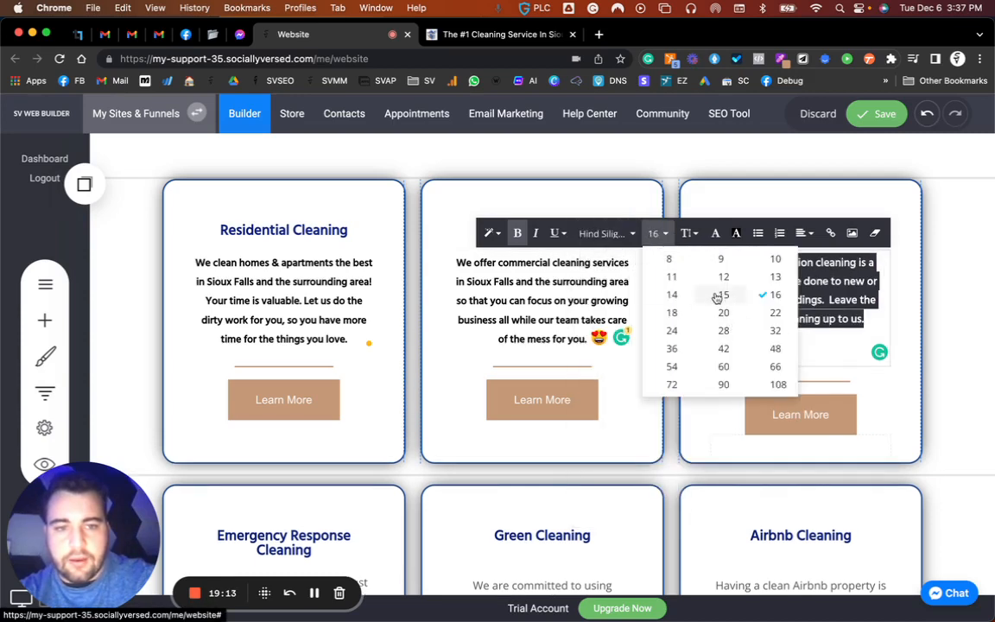
click(724, 294)
click(962, 287)
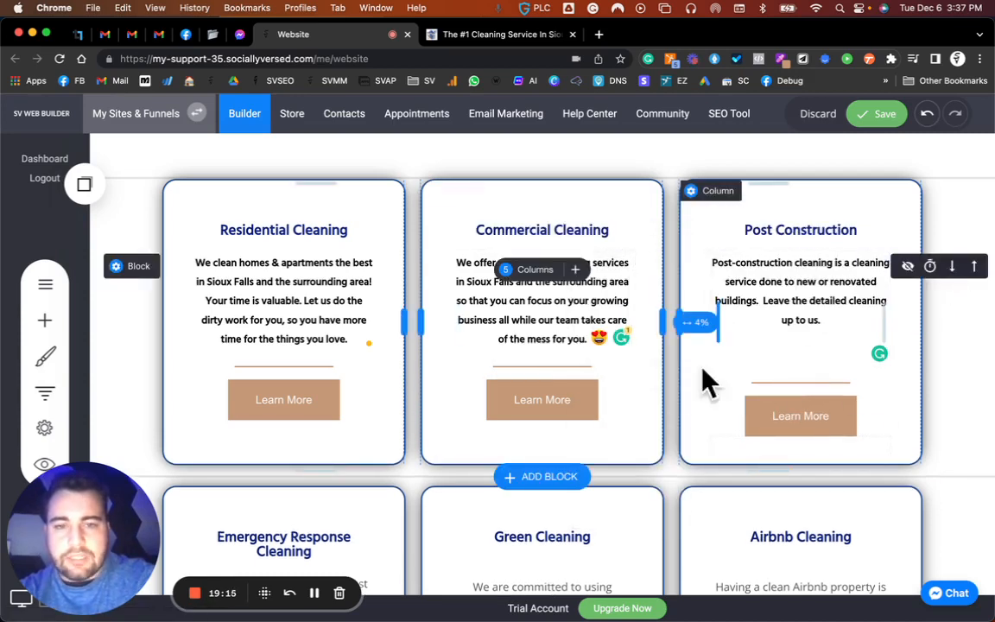
scroll(648, 340, down, 5)
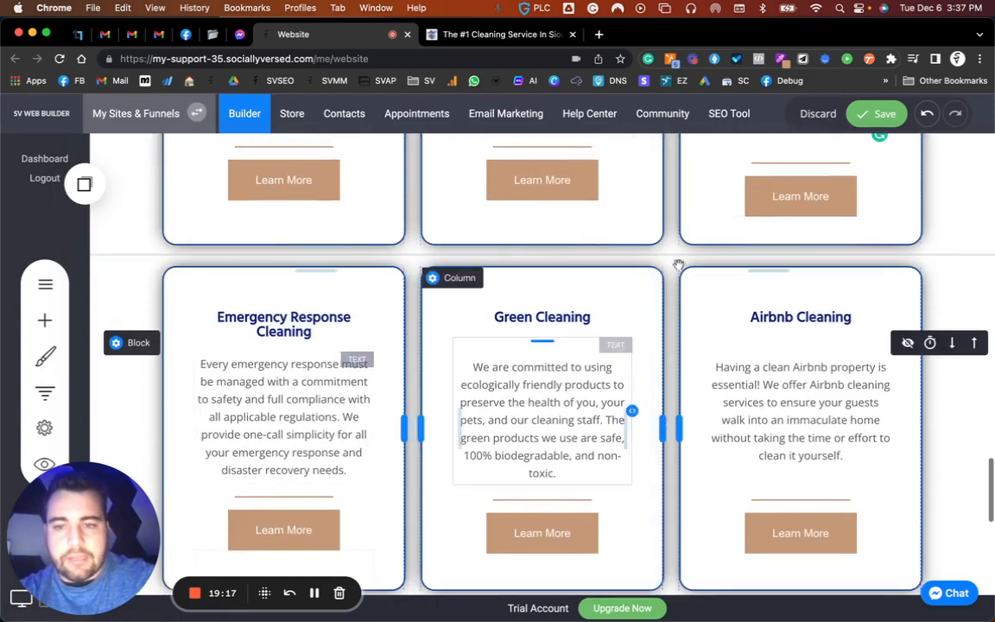
click(887, 117)
Step: Add a blank block between the "Read the Latest Updates from Umi Cleaning Services" block and the footer
scroll(622, 305, down, 9)
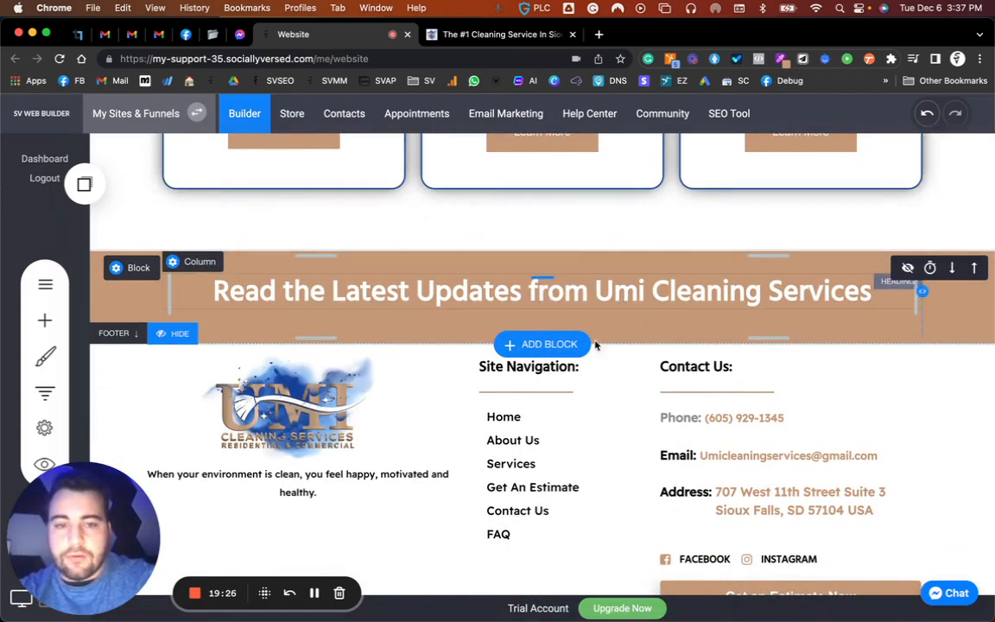
click(542, 344)
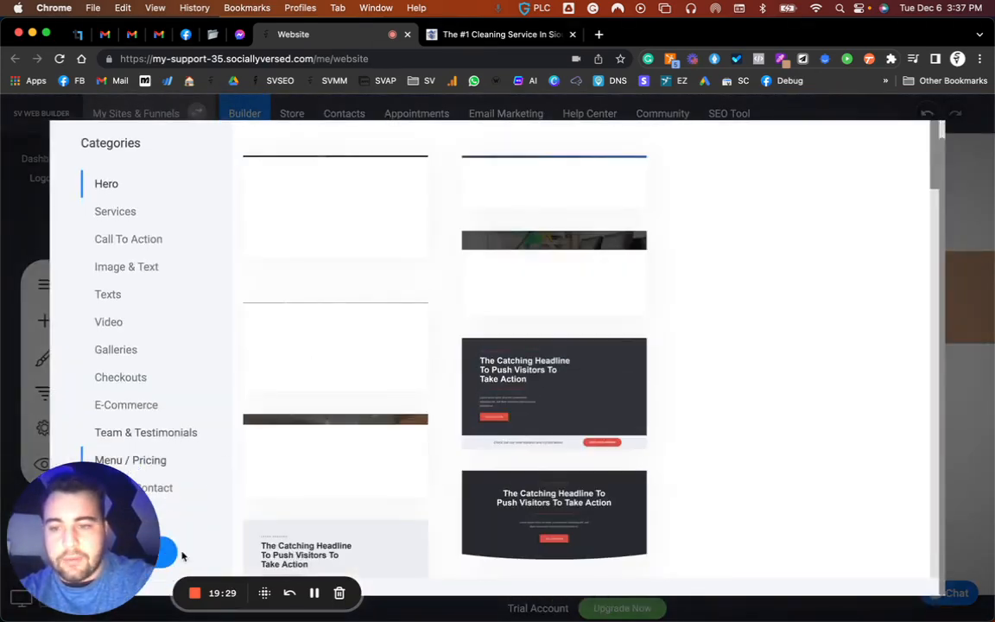
click(172, 555)
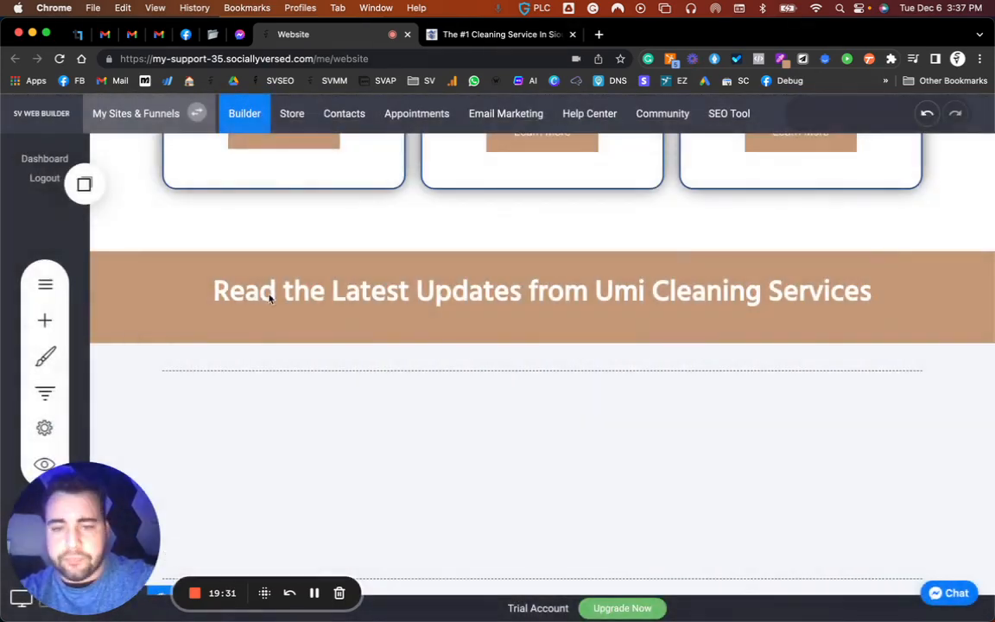
Step: Place a blog posts widget in the new blank block and set its items color to the black global color (000000)
click(45, 324)
scroll(204, 337, down, 5)
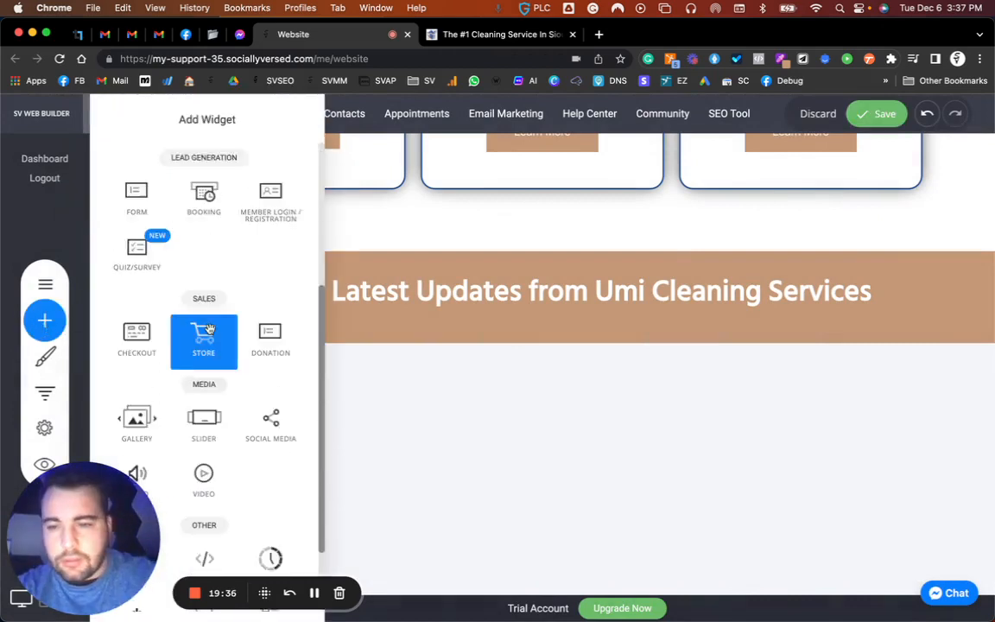
drag(136, 458, 400, 370)
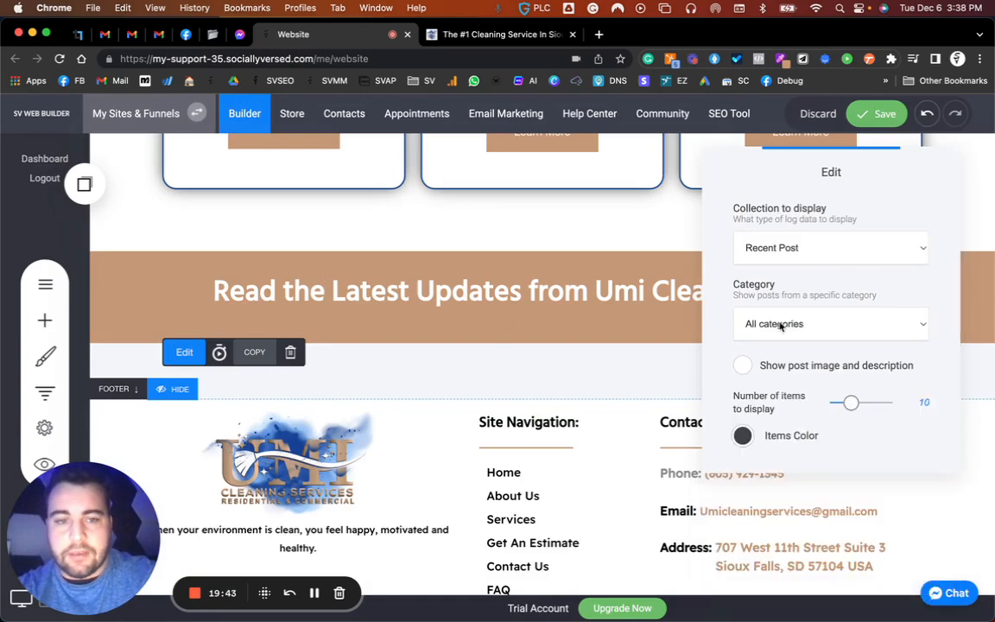
click(748, 436)
click(815, 496)
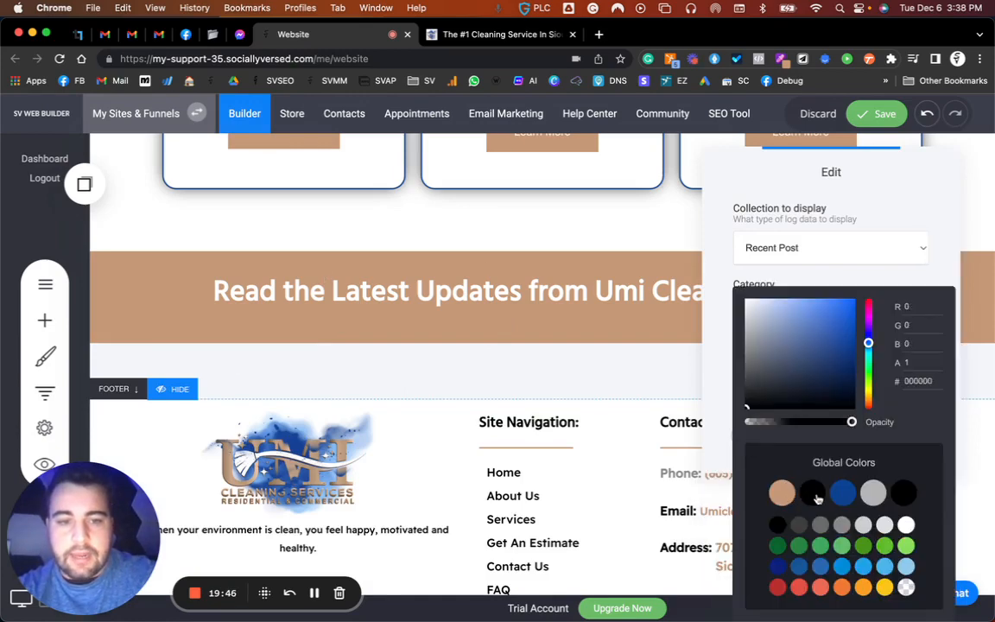
click(622, 303)
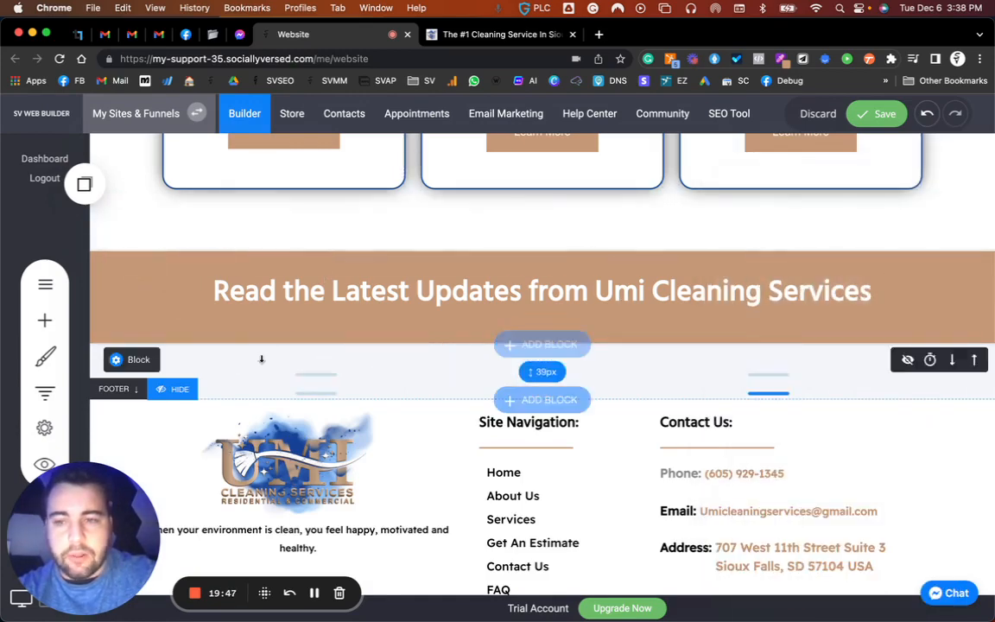
Step: Change the "Read the Latest Updates from Umi Cleaning Services" heading's text color to the black global color (000000)
click(208, 292)
click(207, 293)
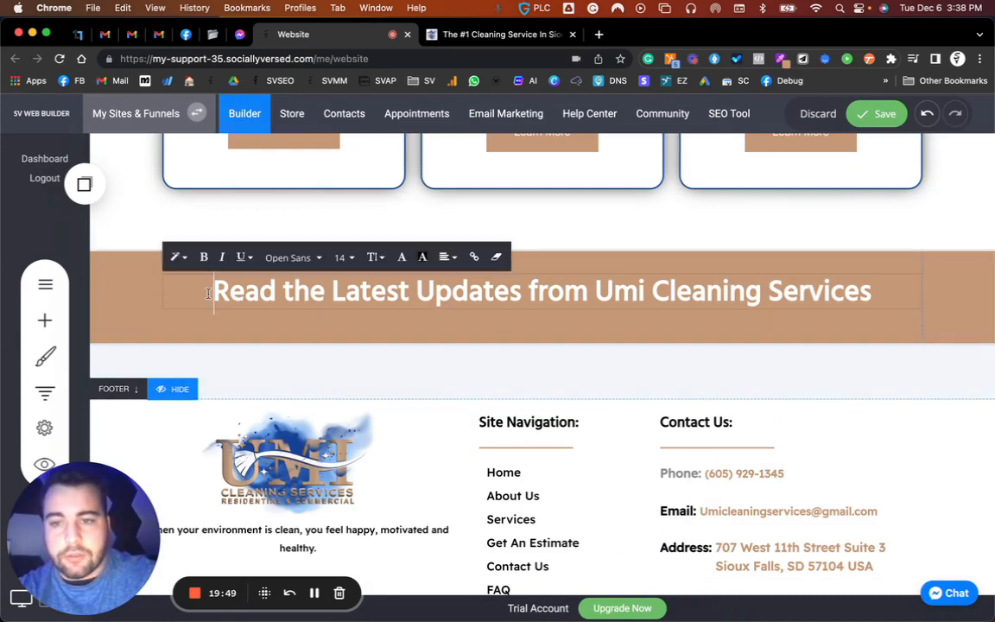
triple_click(570, 294)
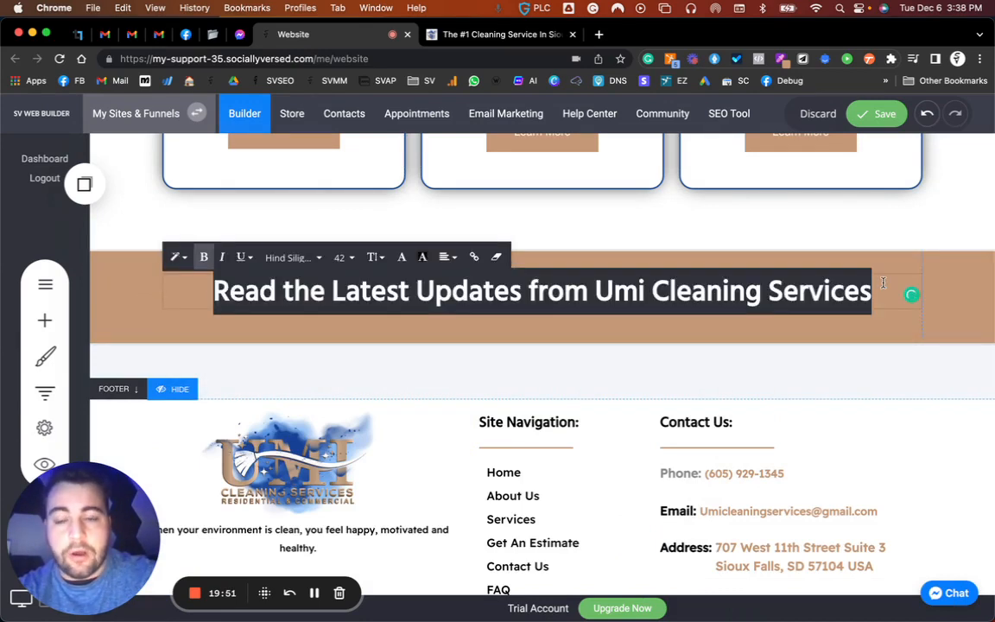
click(402, 257)
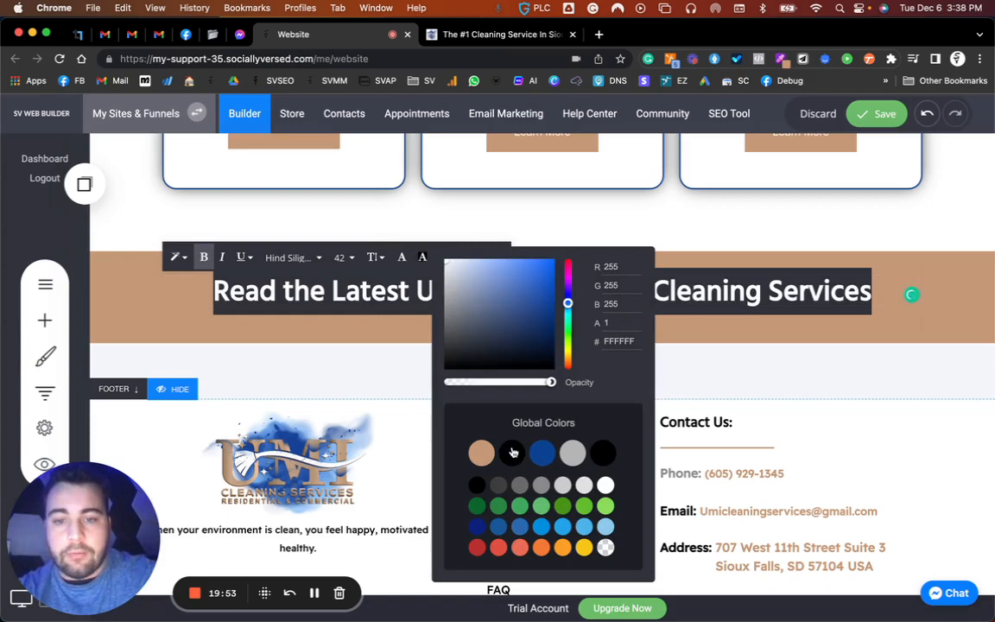
click(513, 452)
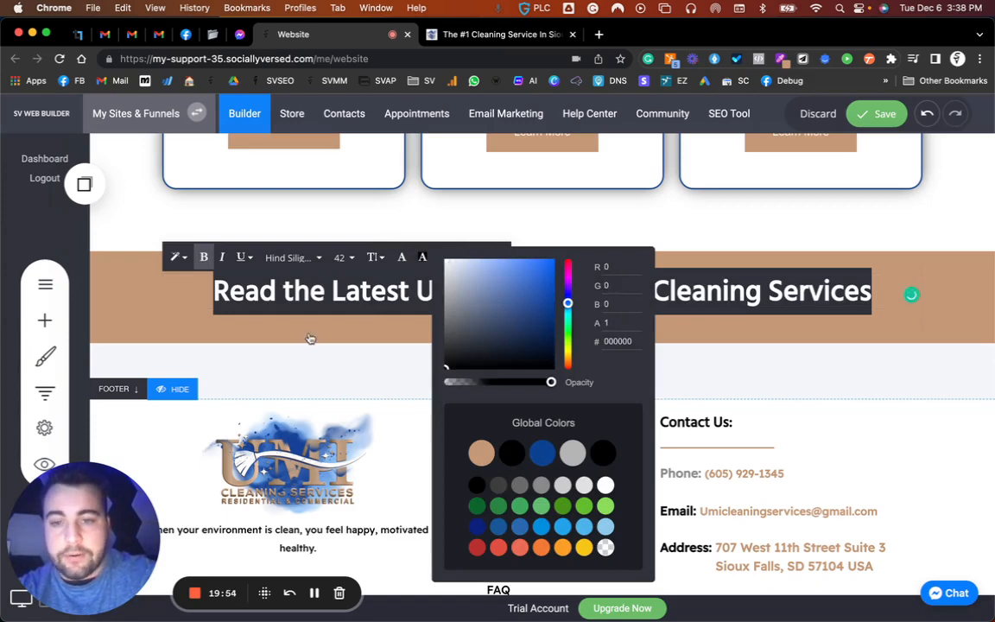
click(126, 295)
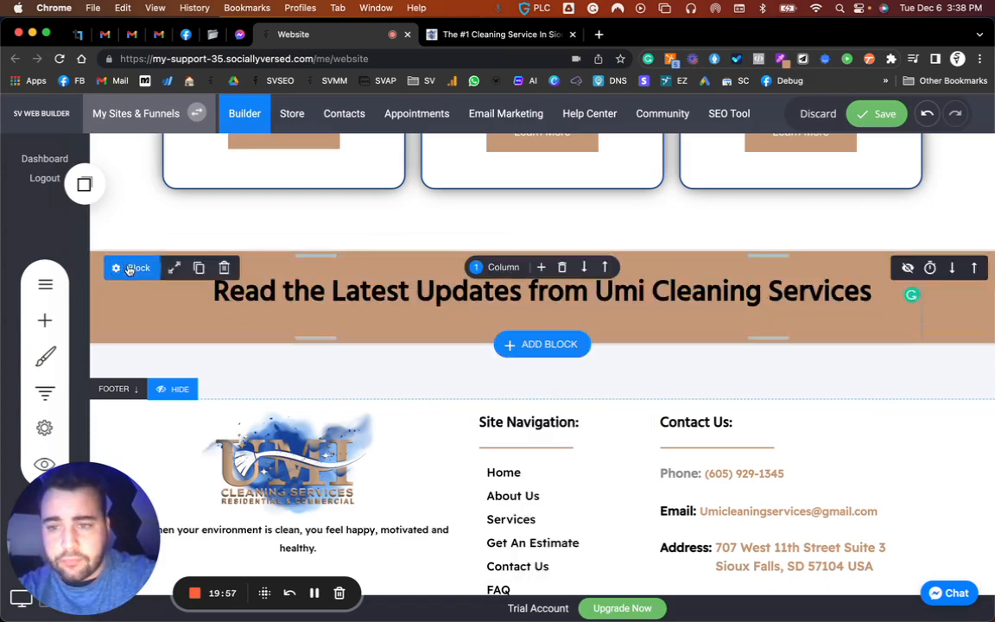
Step: Set the latest updates heading block's background color to white (FFFFFF) and save the page
click(132, 268)
click(207, 307)
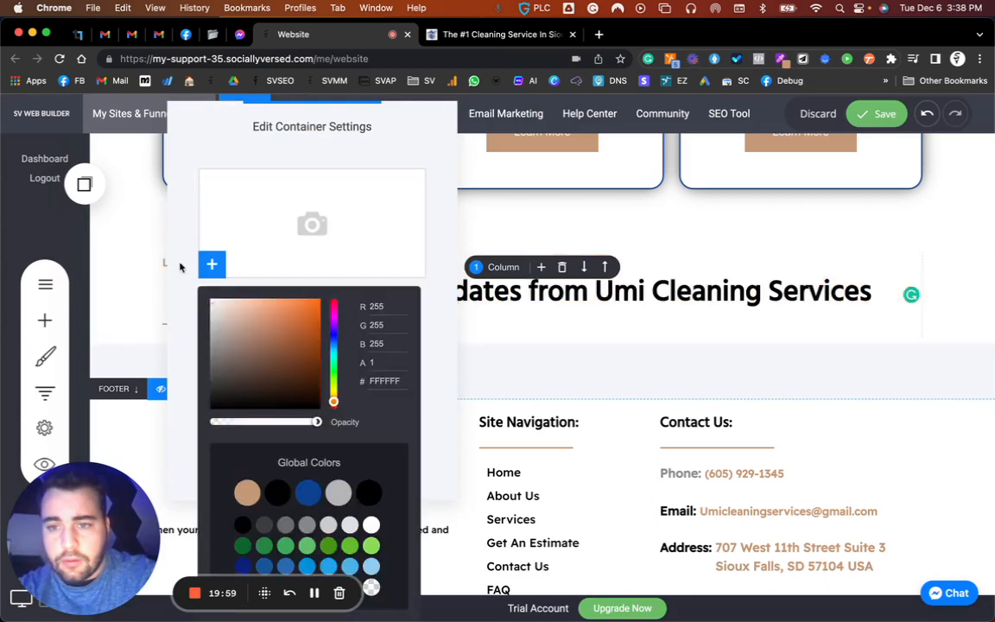
click(135, 270)
click(860, 119)
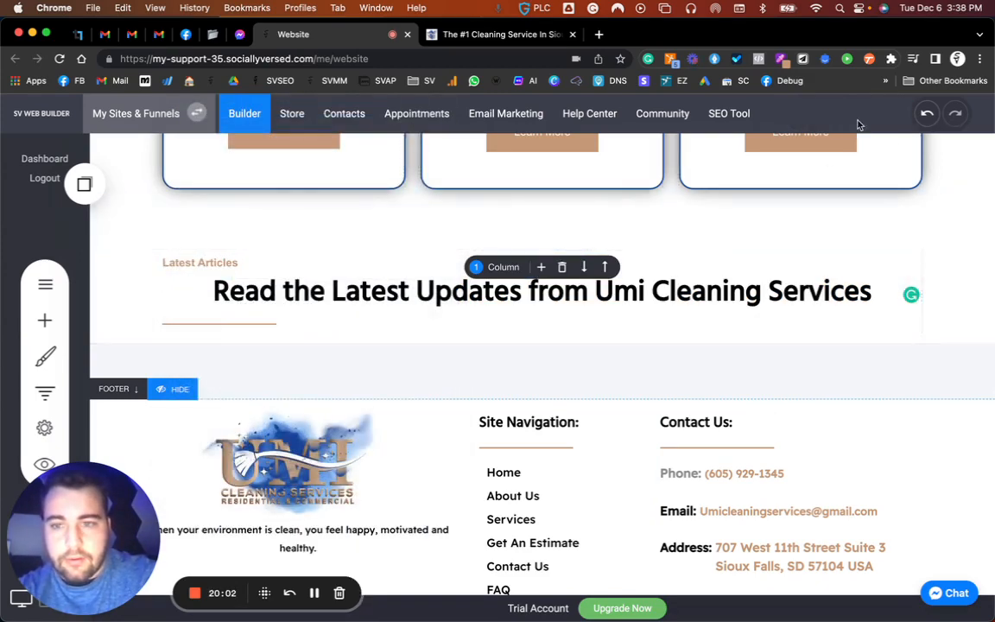
Step: Set the background color of the new block above the footer to white
click(130, 354)
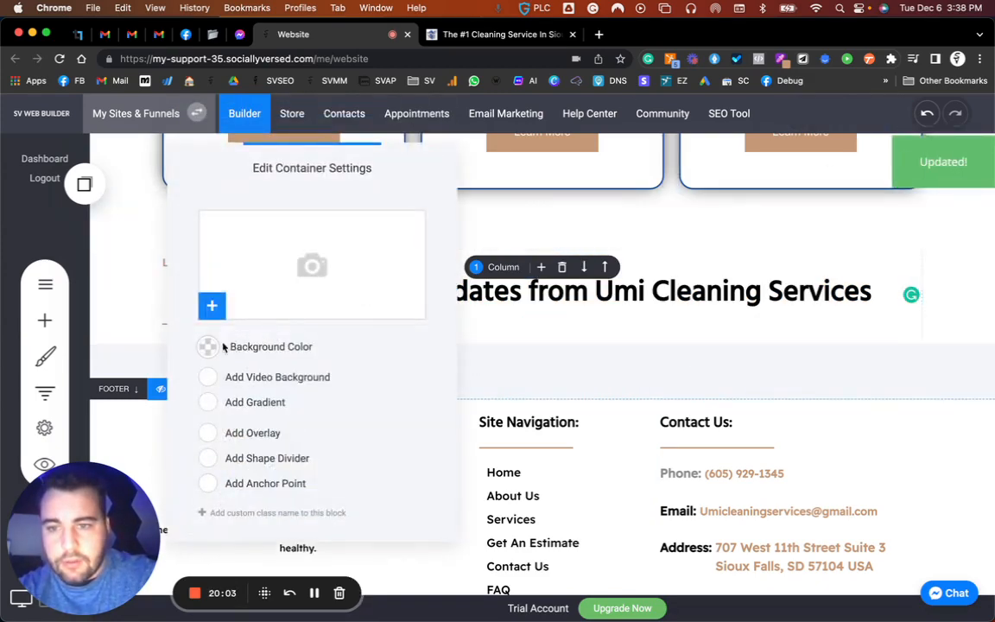
click(208, 346)
click(122, 288)
click(484, 327)
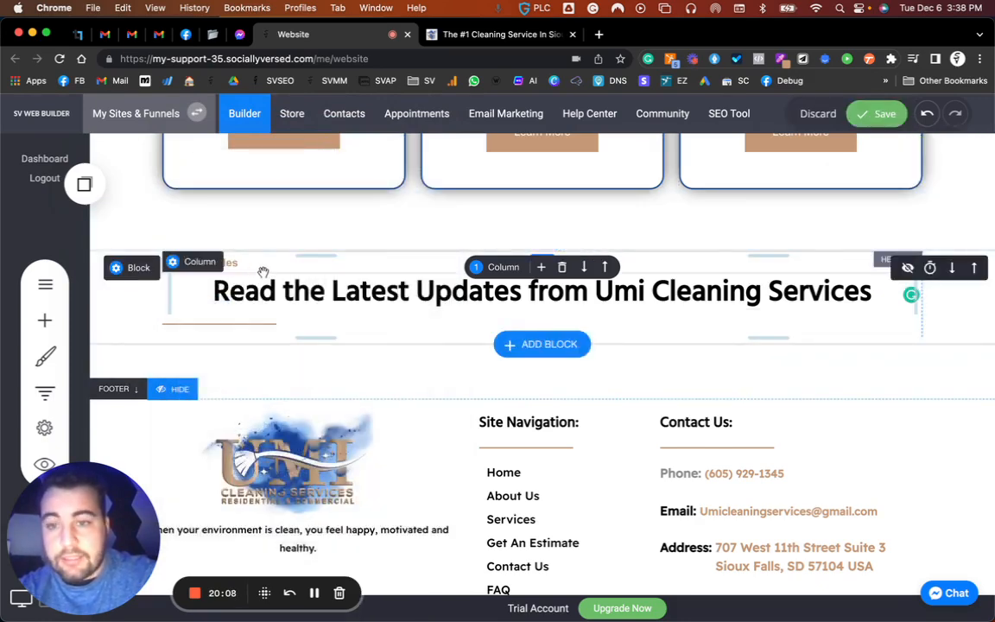
Step: Set the "Latest Articles" label's text color to the blue global color (0F4391)
click(266, 271)
drag(184, 266, 151, 260)
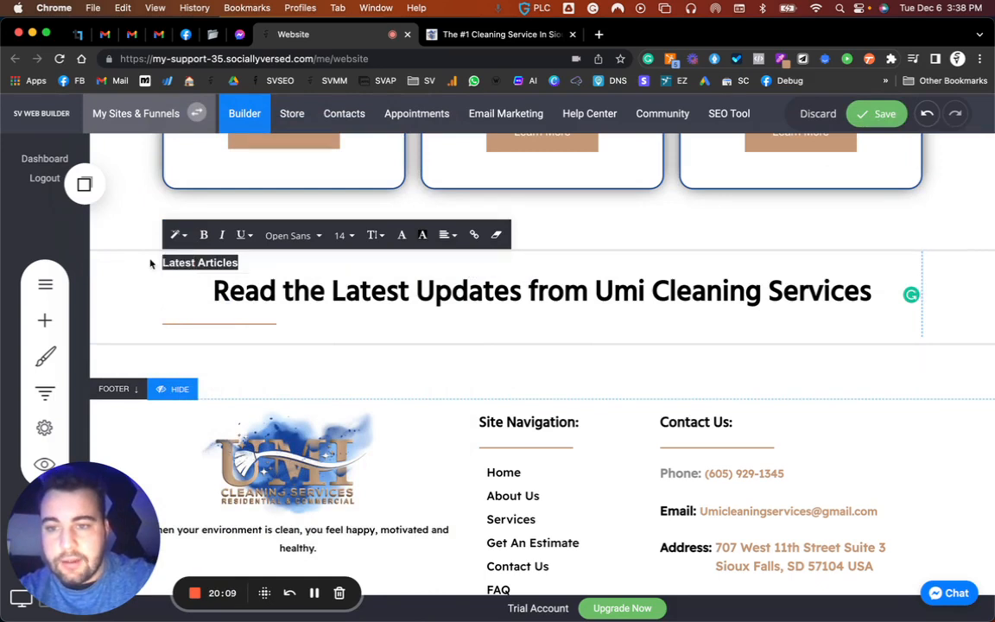
click(402, 235)
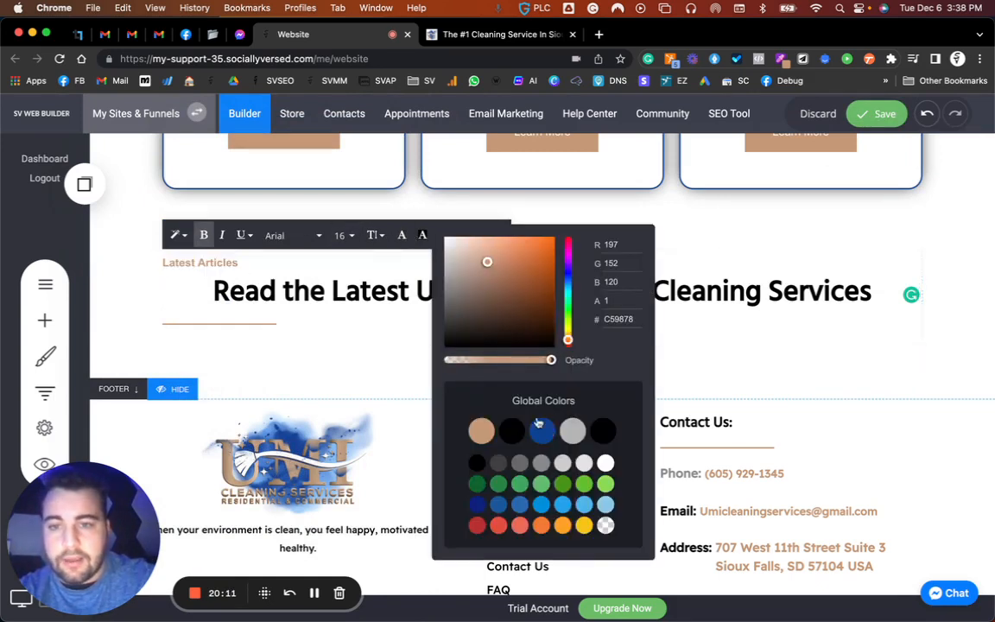
click(539, 426)
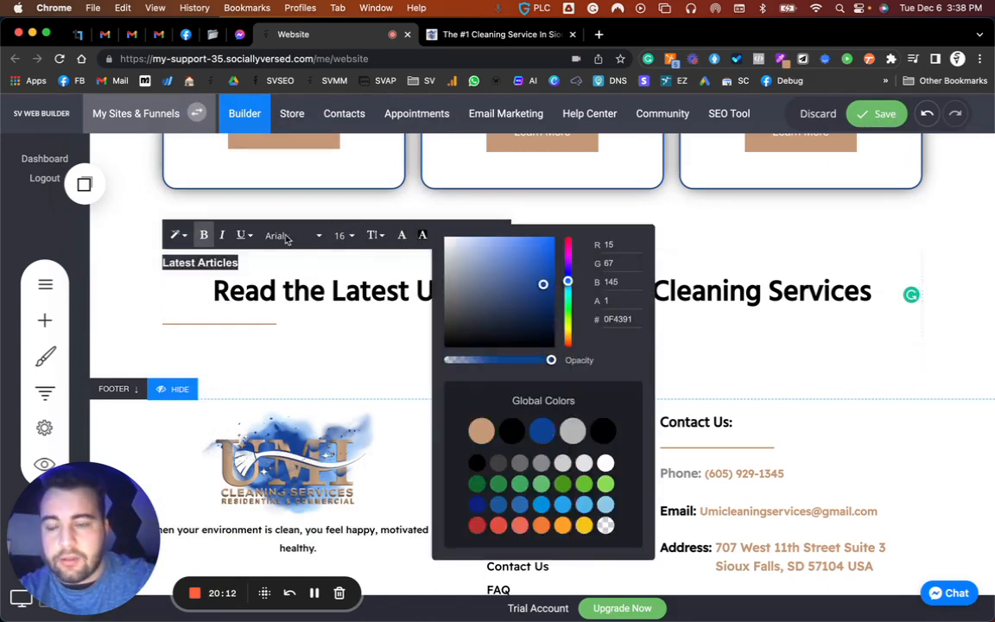
click(287, 237)
click(305, 260)
Step: Left-align the "Read the Latest Updates from Umi Cleaning Services" heading
click(238, 296)
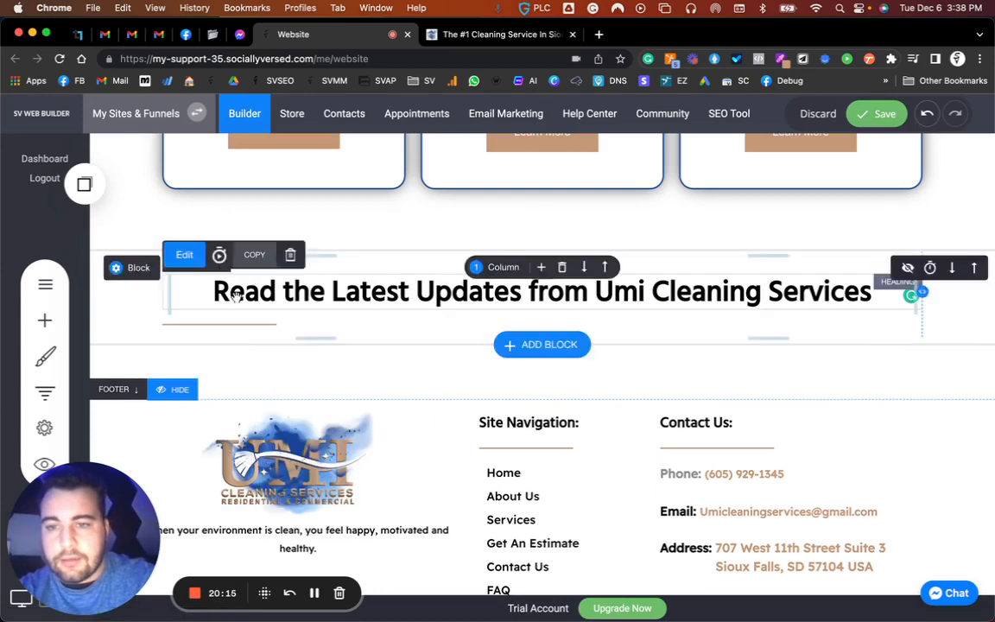
click(236, 295)
drag(195, 291, 869, 284)
click(352, 262)
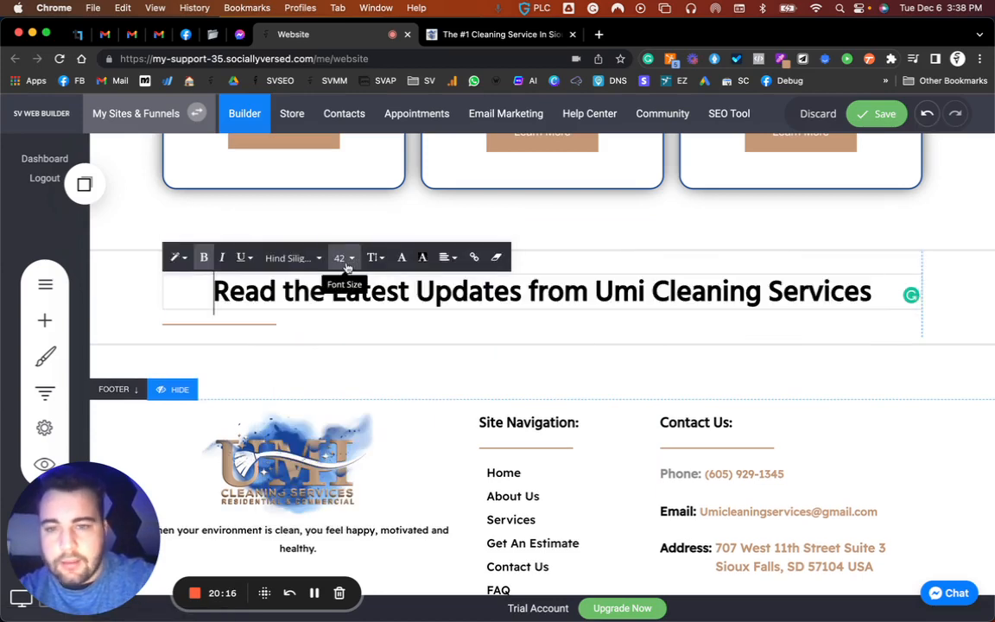
click(447, 257)
click(446, 286)
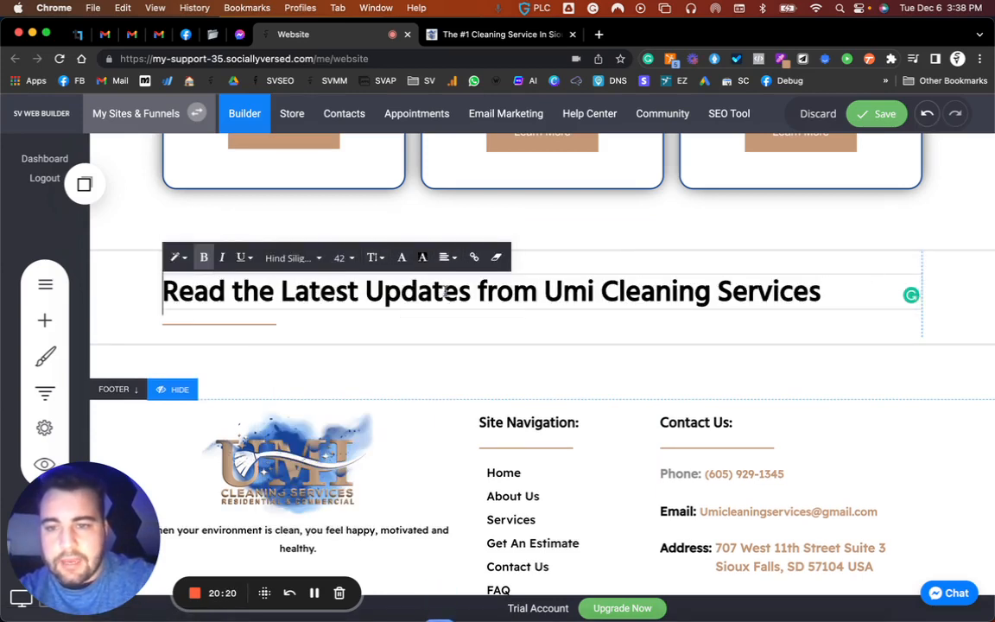
Step: Set the latest updates heading's font size to 20 and its line height to 1.0, and save the page
drag(819, 293, 109, 289)
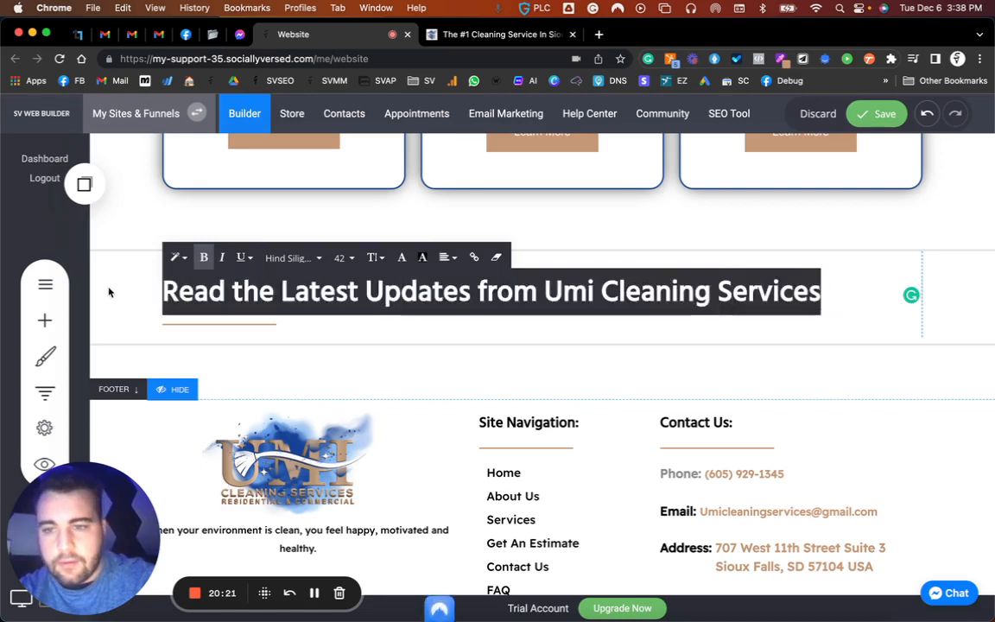
click(342, 261)
click(411, 337)
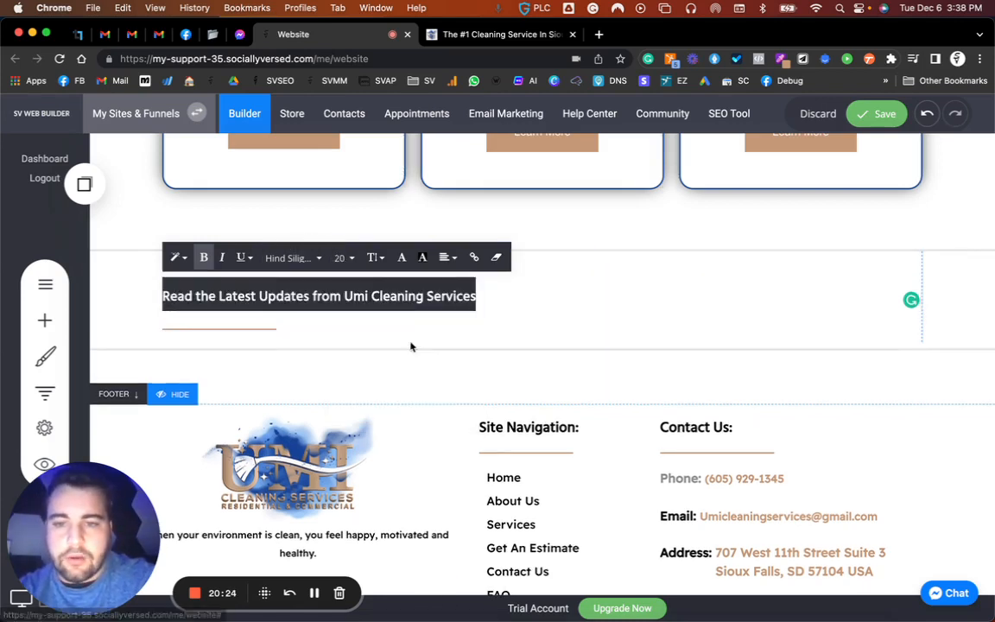
click(378, 258)
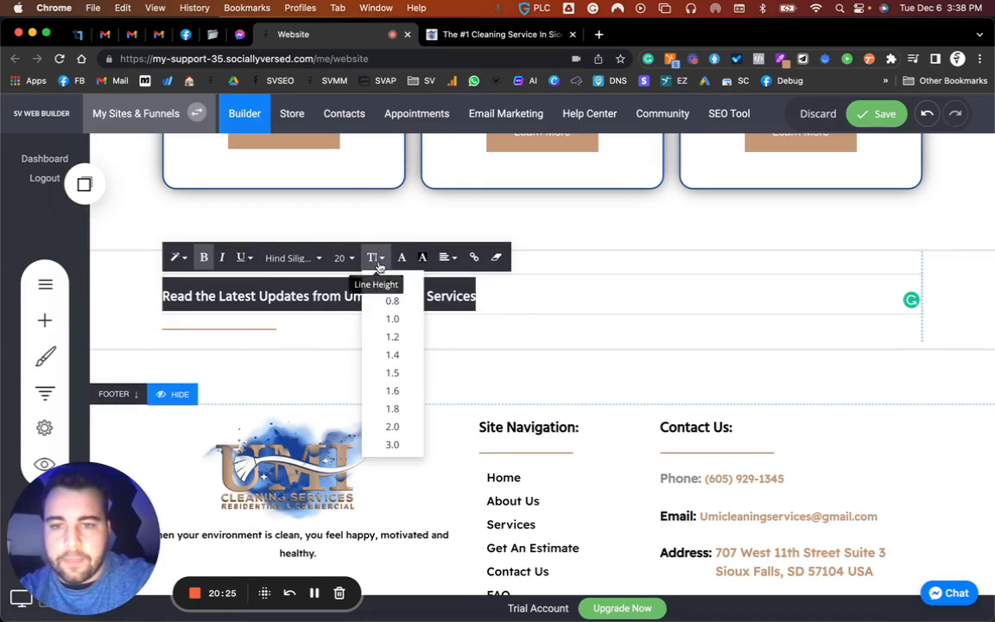
click(392, 319)
click(948, 282)
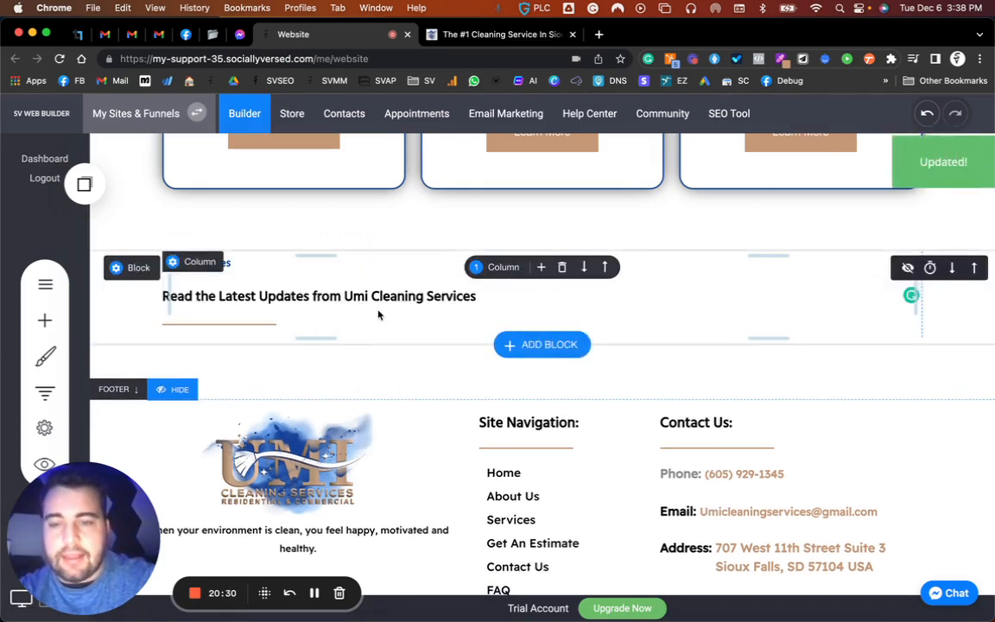
Step: Narrow the footer logo's image box so the logo sits nearer its column's left edge, and save the page
scroll(380, 315, down, 3)
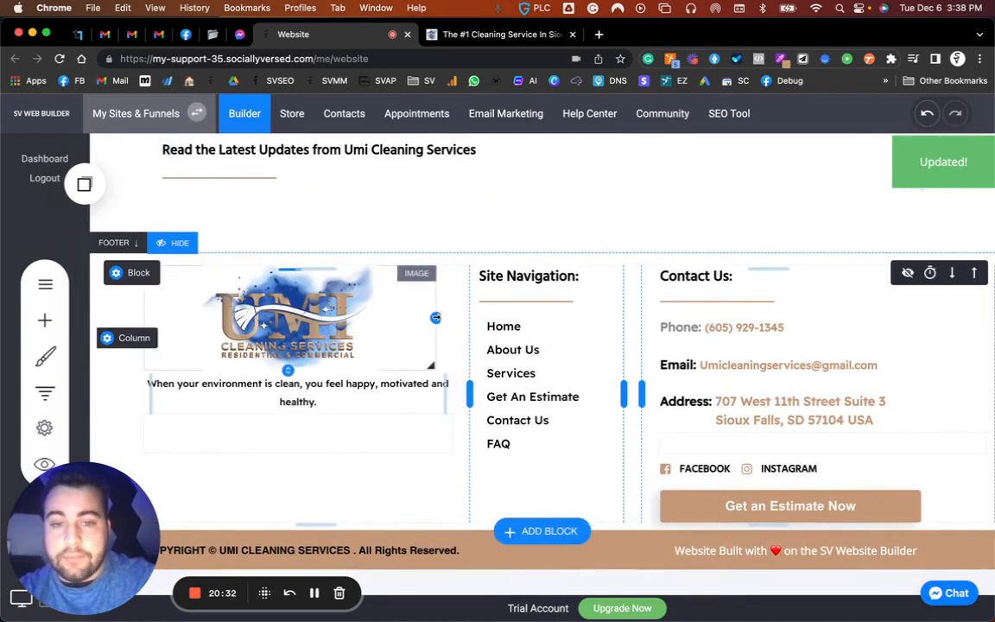
drag(435, 317, 300, 325)
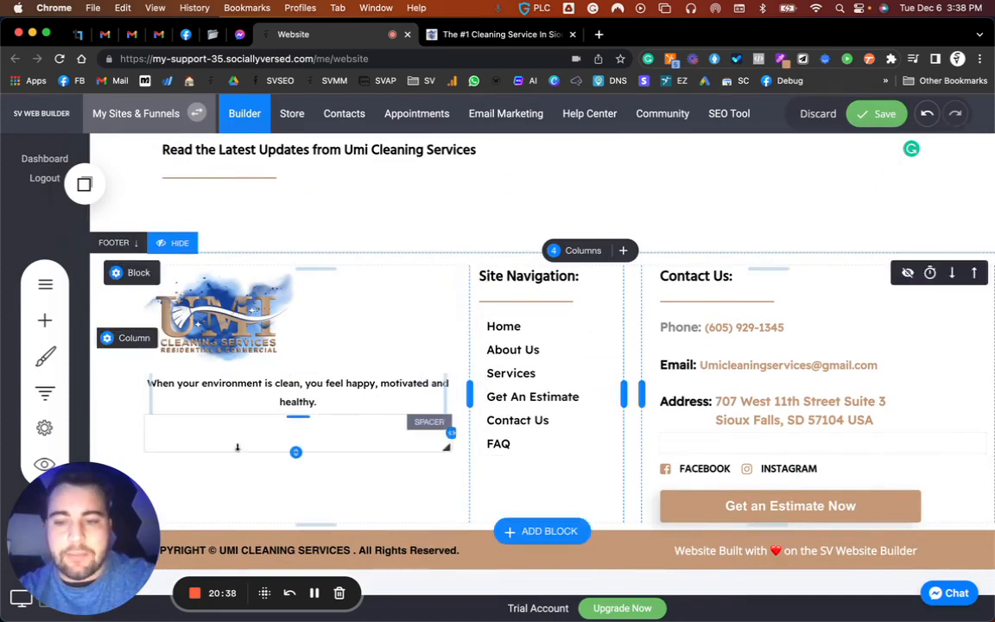
scroll(528, 500, down, 1)
scroll(441, 387, up, 15)
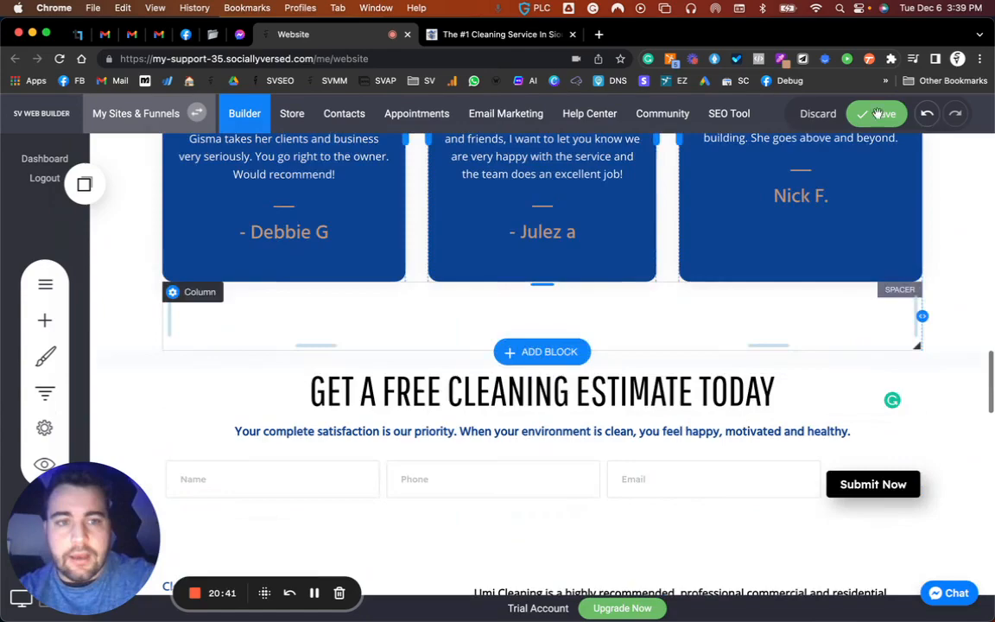
click(878, 113)
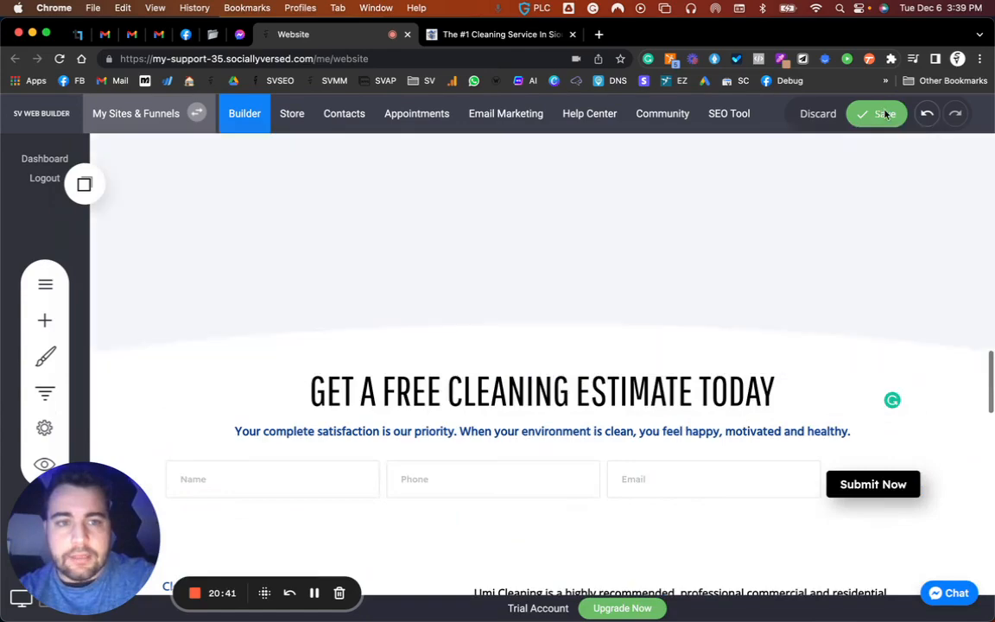
Step: Check the published homepage down to the testimonials, and in the builder remove the shape divider from the testimonials block and save
click(504, 35)
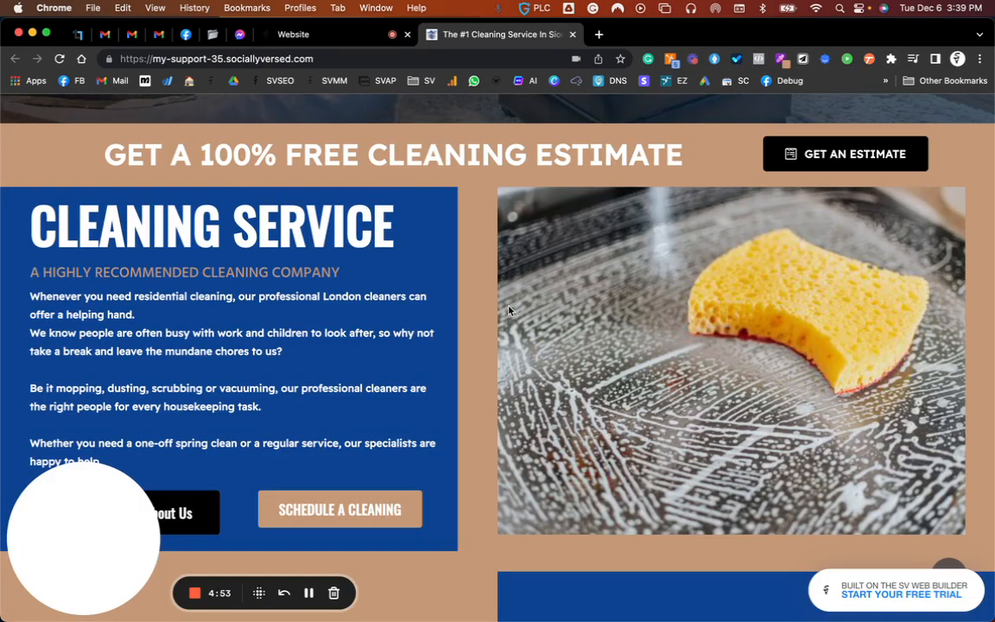
scroll(509, 311, up, 5)
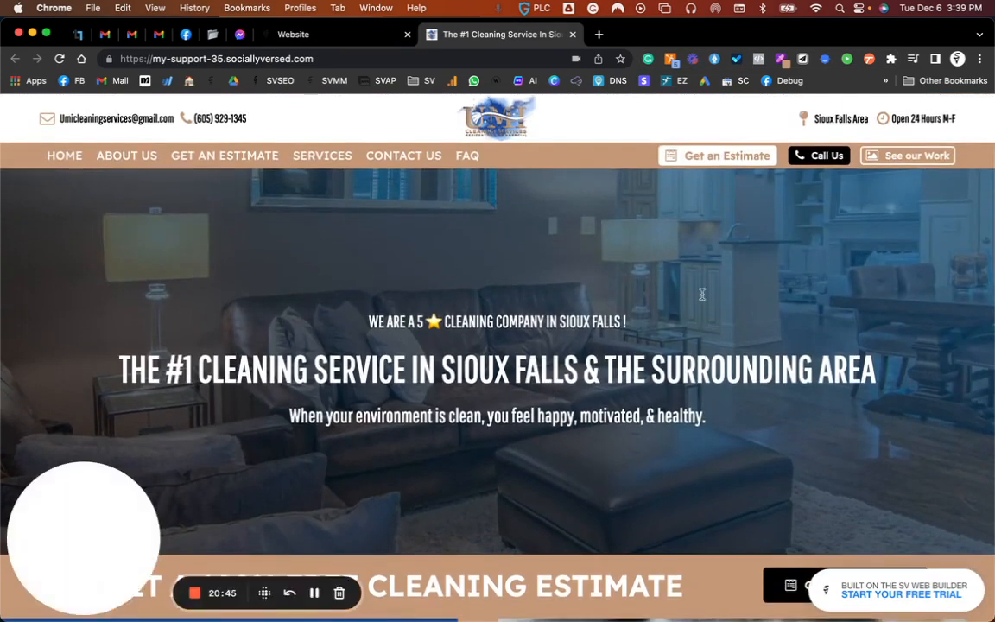
scroll(537, 430, down, 10)
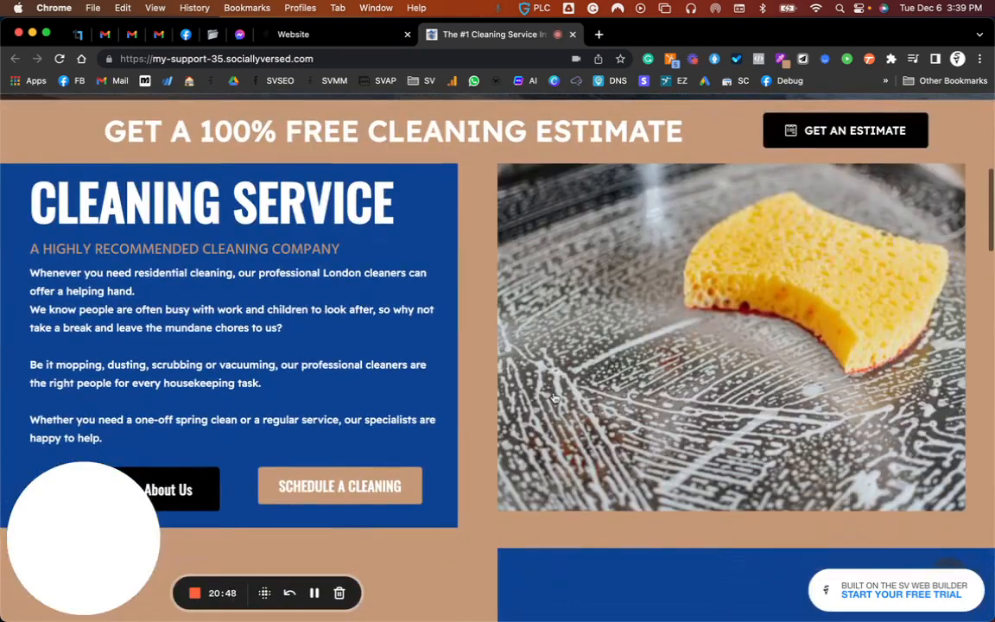
scroll(602, 317, down, 8)
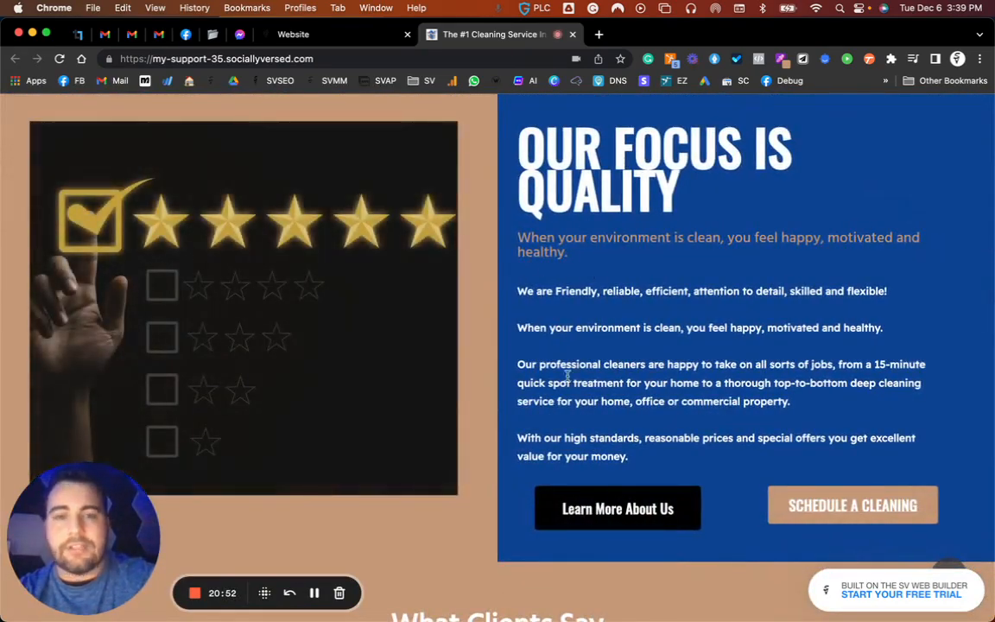
scroll(676, 265, down, 10)
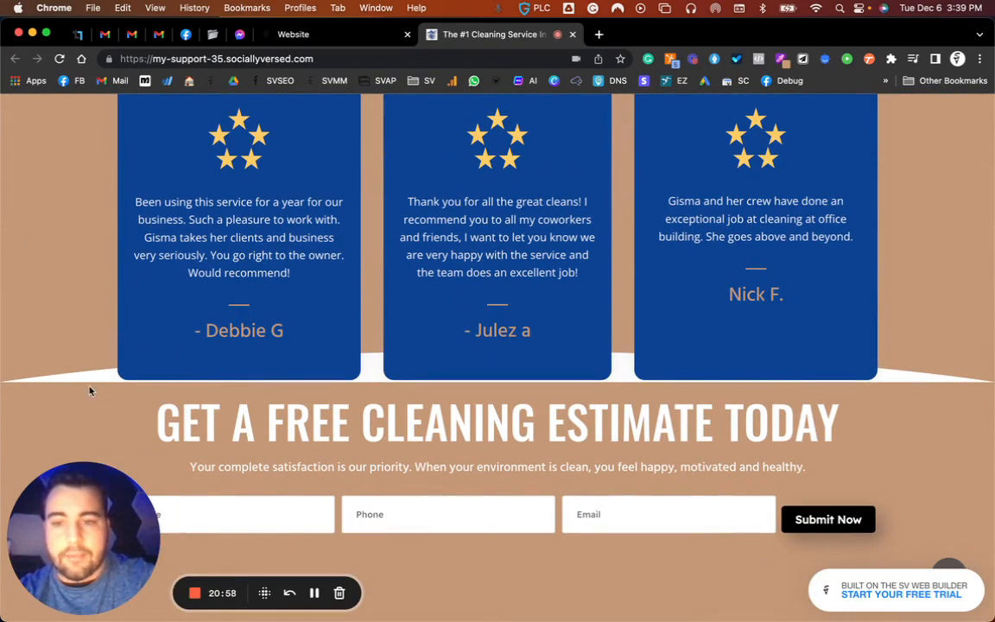
click(298, 34)
scroll(402, 376, up, 5)
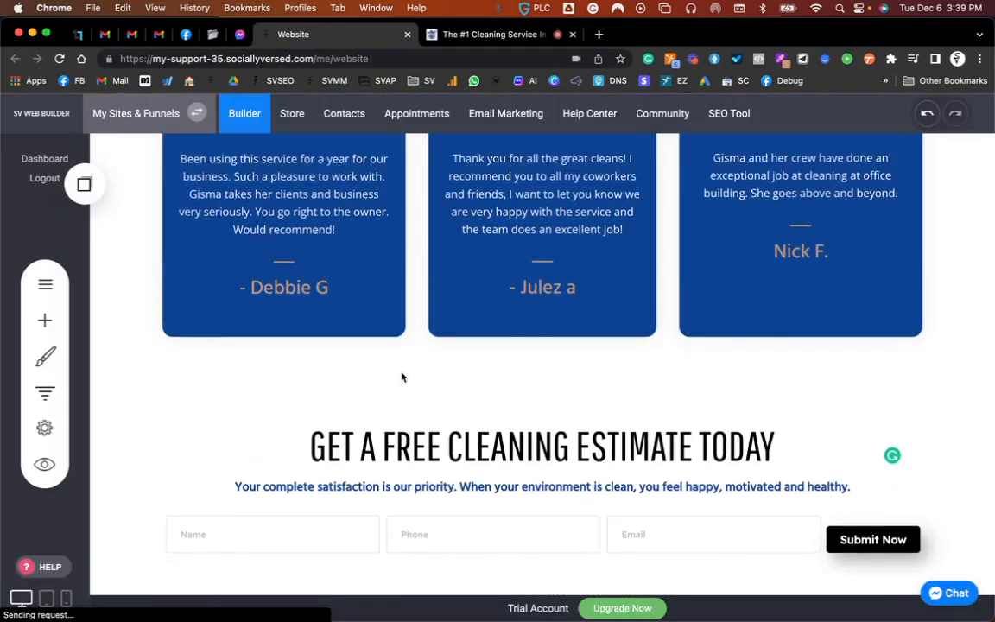
scroll(126, 337, down, 3)
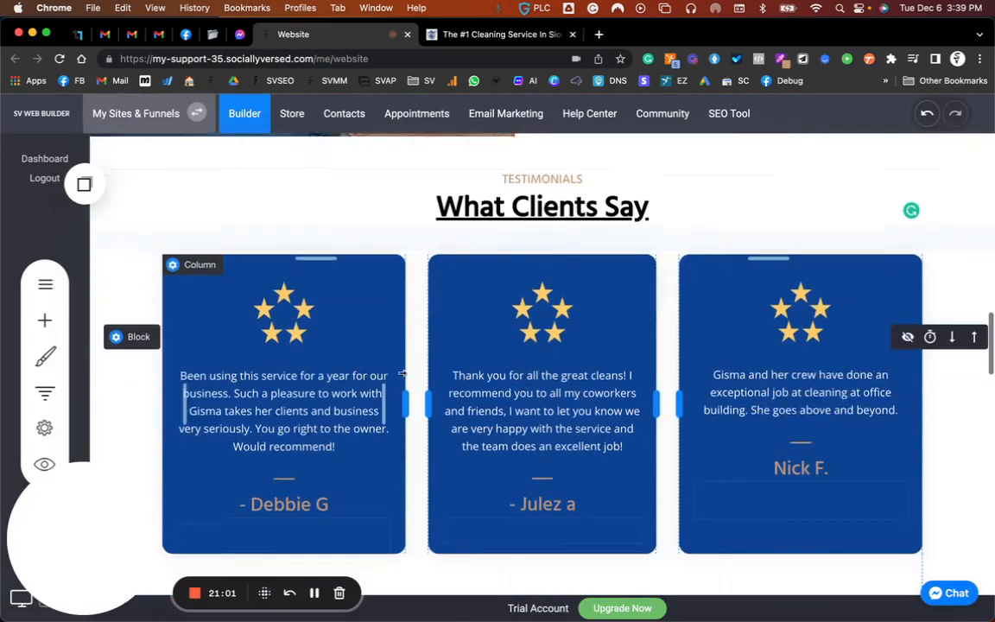
click(126, 323)
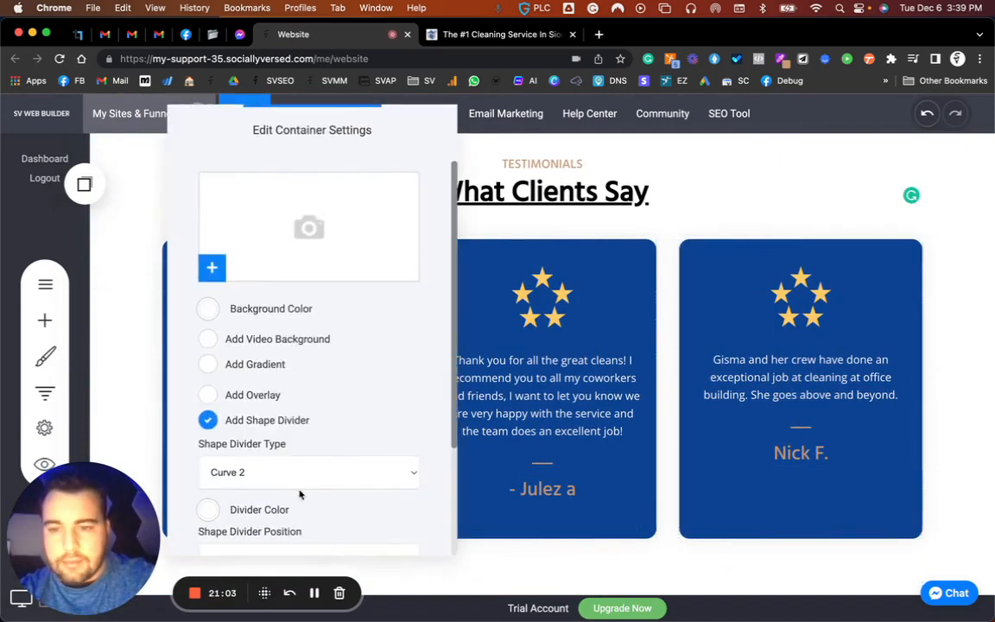
click(208, 420)
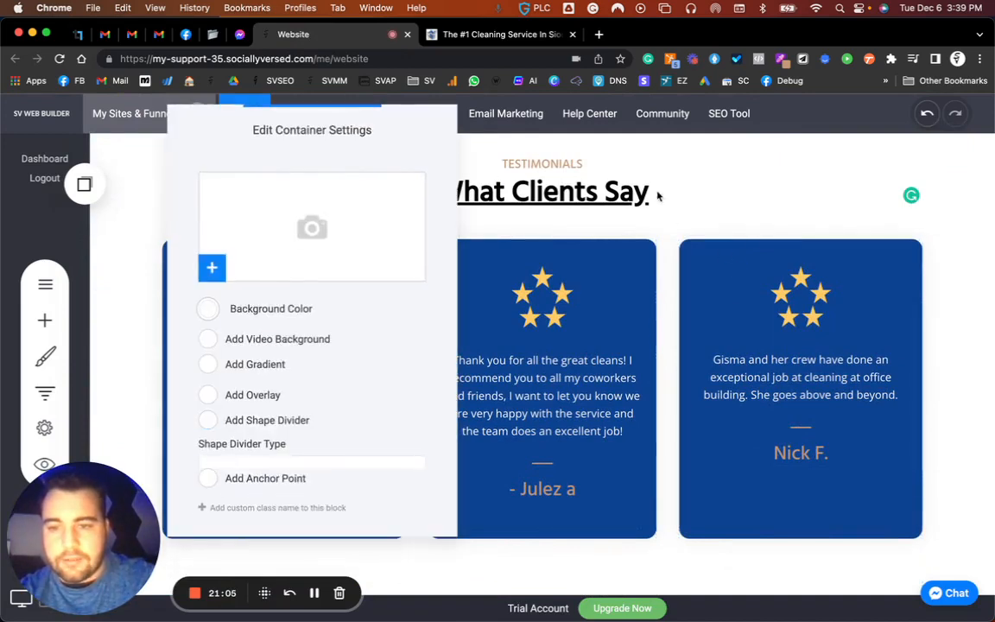
click(717, 182)
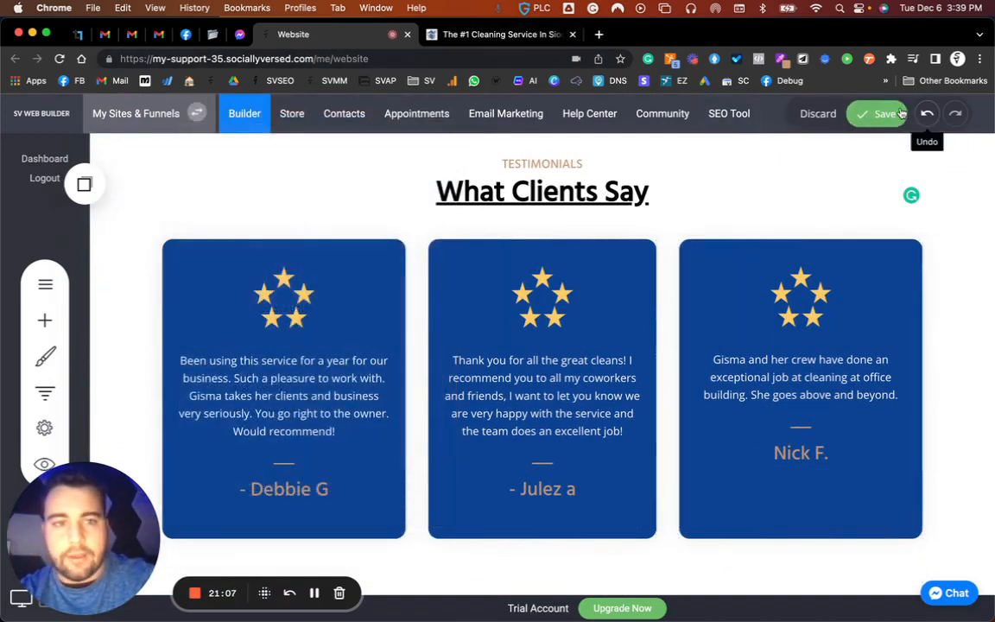
Step: Return to the published homepage, look over its estimate form and services sections, and reload the page
click(514, 34)
scroll(538, 335, down, 5)
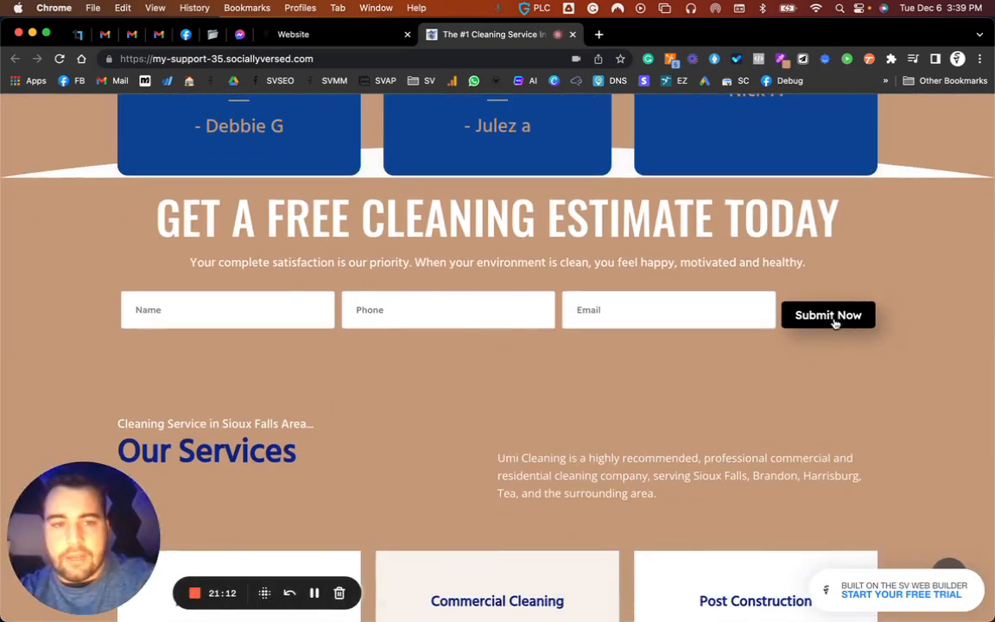
scroll(289, 402, down, 8)
scroll(286, 400, up, 1)
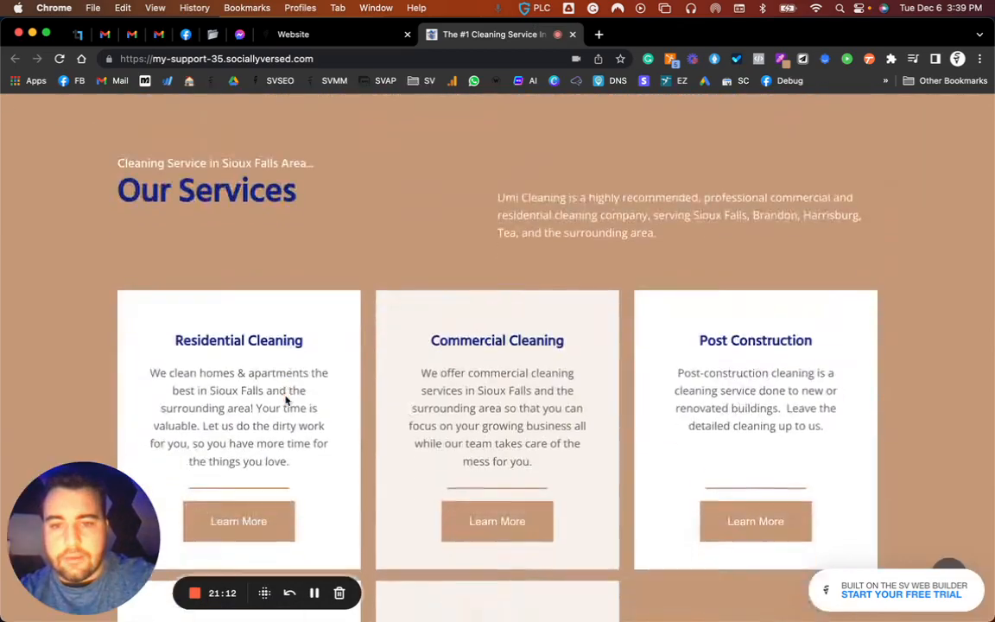
scroll(285, 397, down, 3)
scroll(286, 397, up, 20)
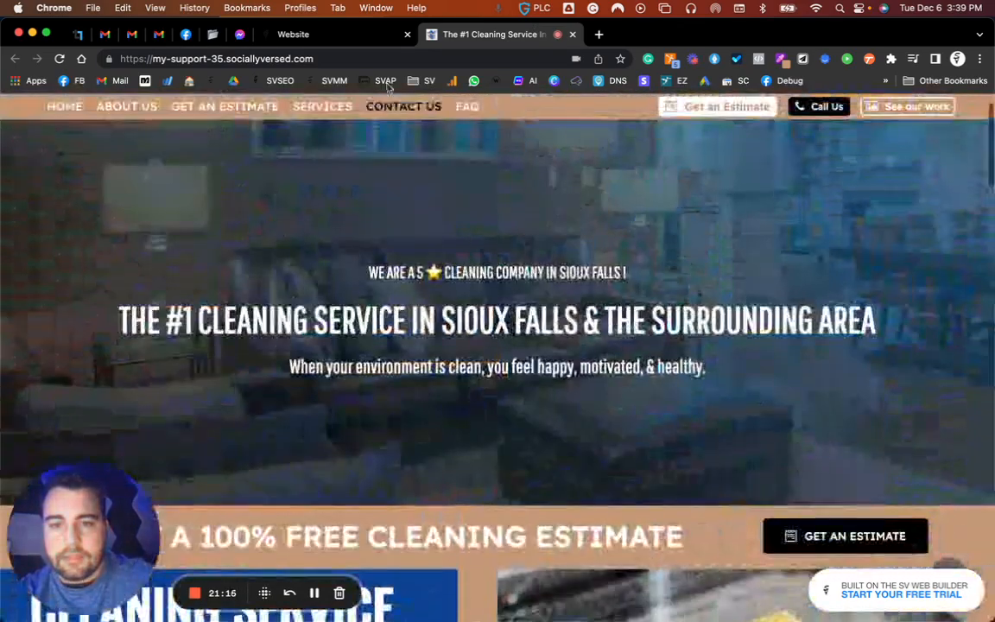
click(368, 60)
key(Return)
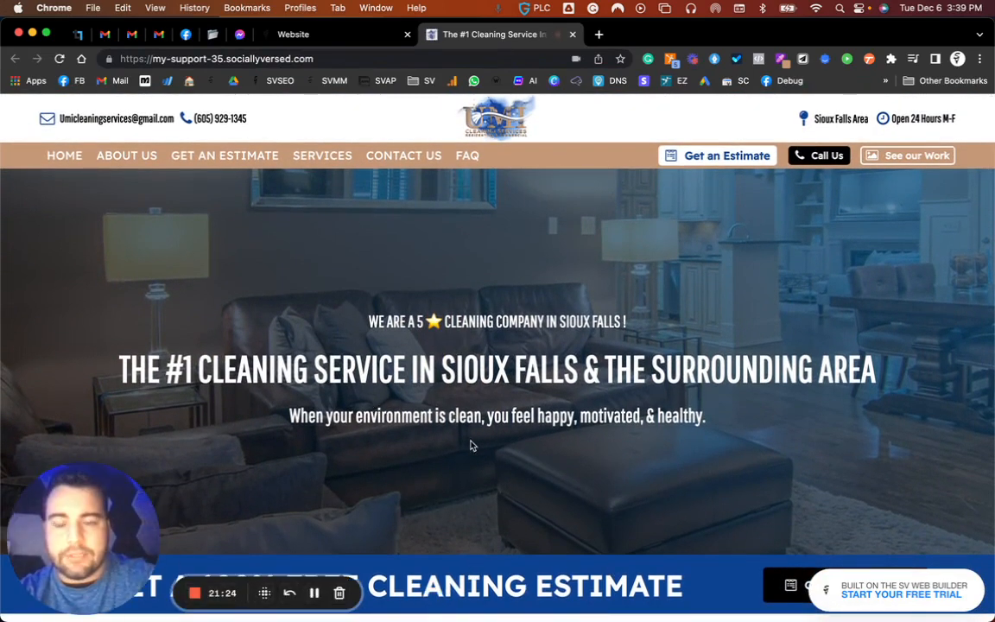
Step: Examine the reloaded homepage's styling from the cleaning service section through the testimonials, estimate form and service cards
scroll(471, 446, down, 10)
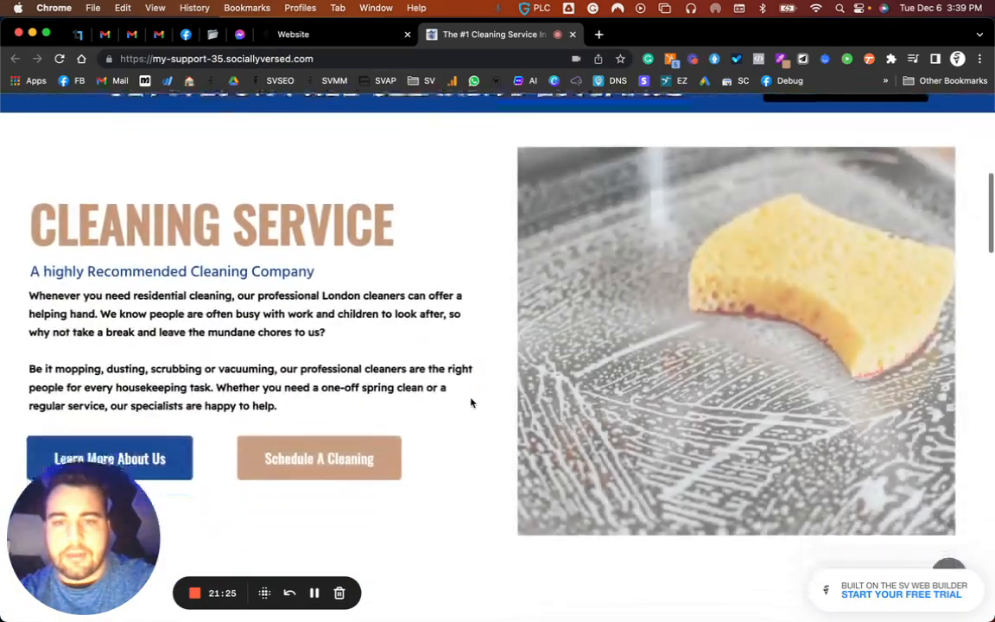
scroll(471, 403, down, 5)
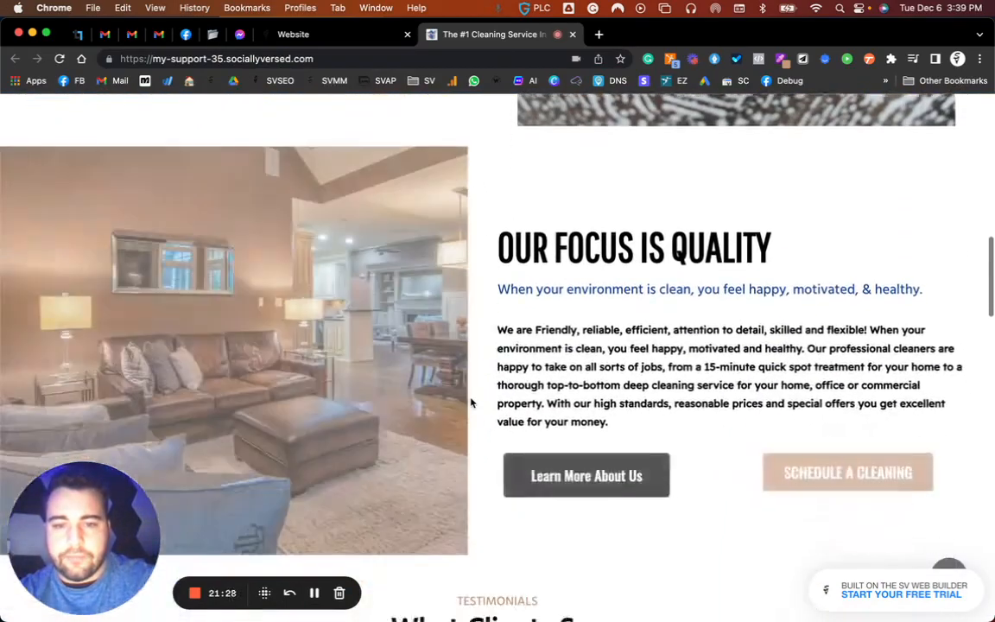
scroll(471, 403, down, 4)
scroll(517, 281, down, 5)
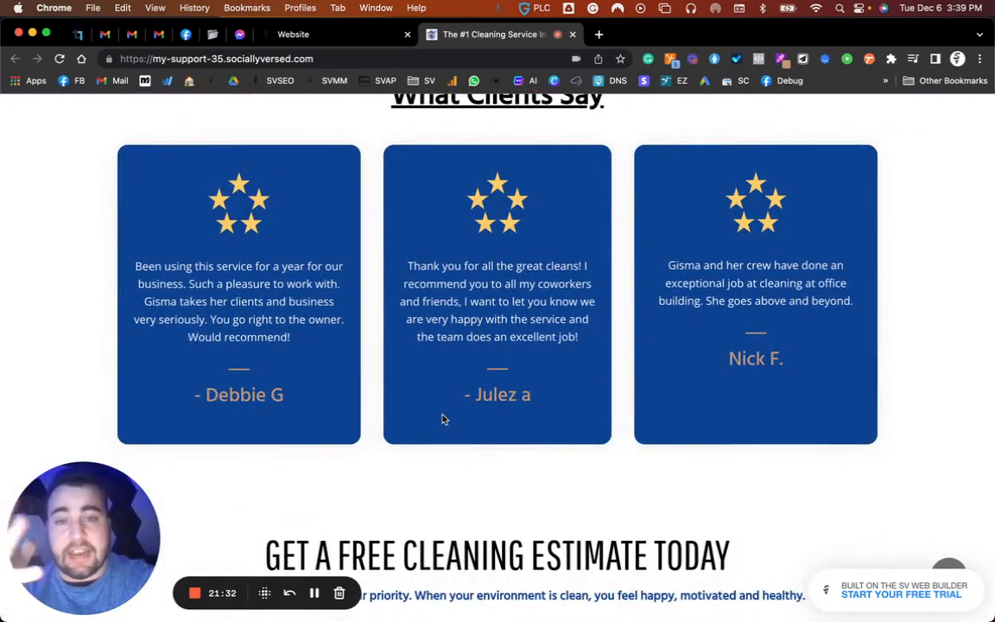
scroll(442, 419, down, 4)
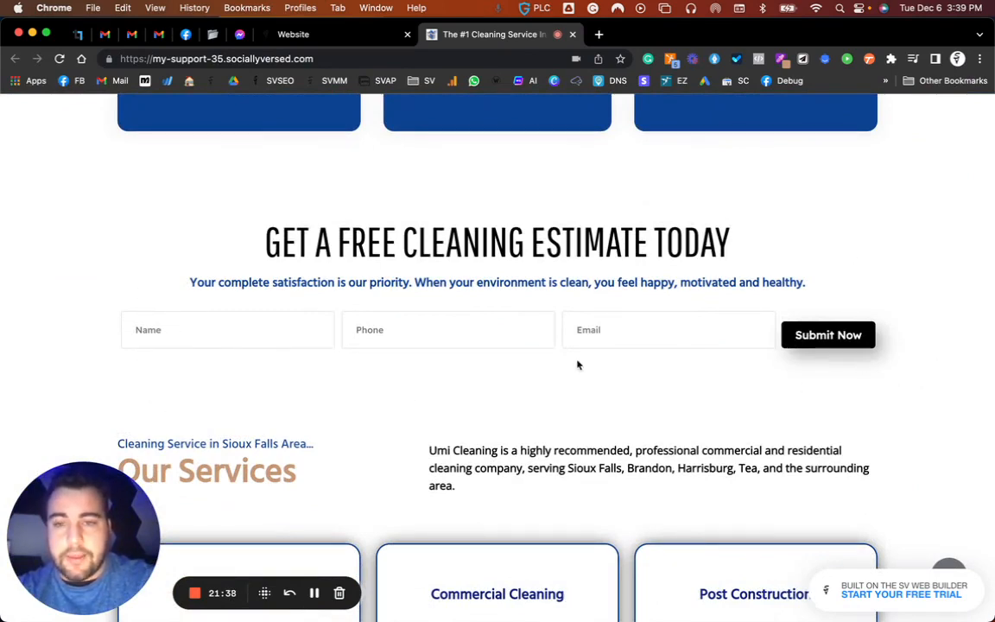
scroll(262, 231, down, 2)
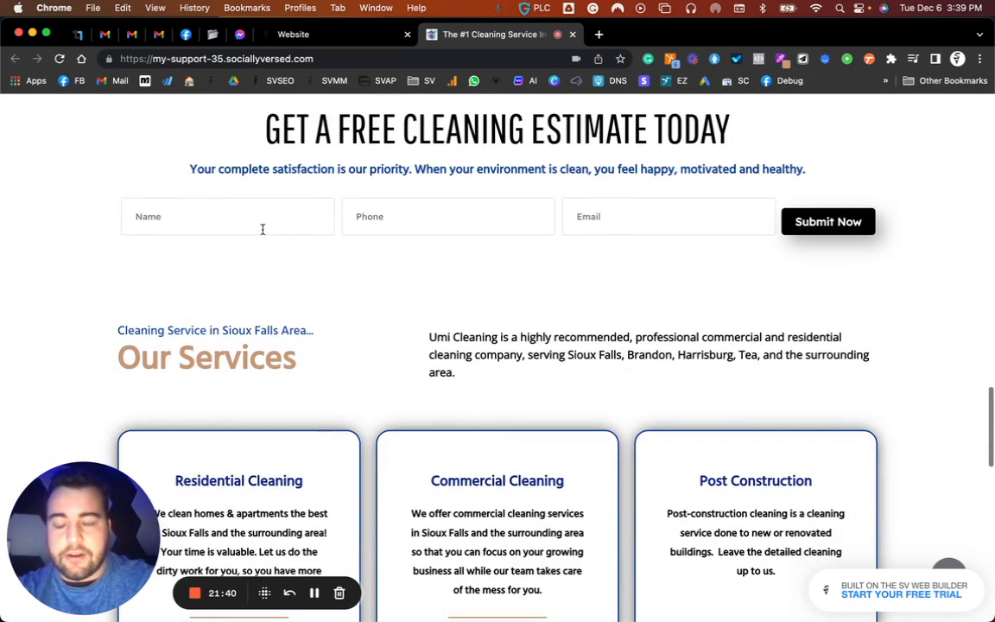
scroll(447, 221, down, 4)
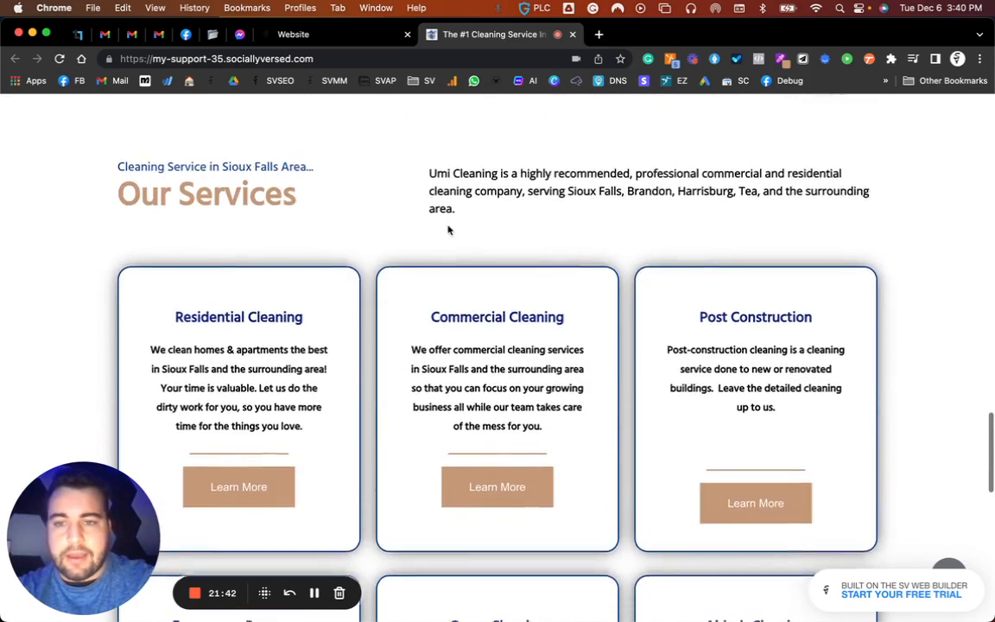
scroll(448, 226, up, 2)
scroll(447, 225, up, 1)
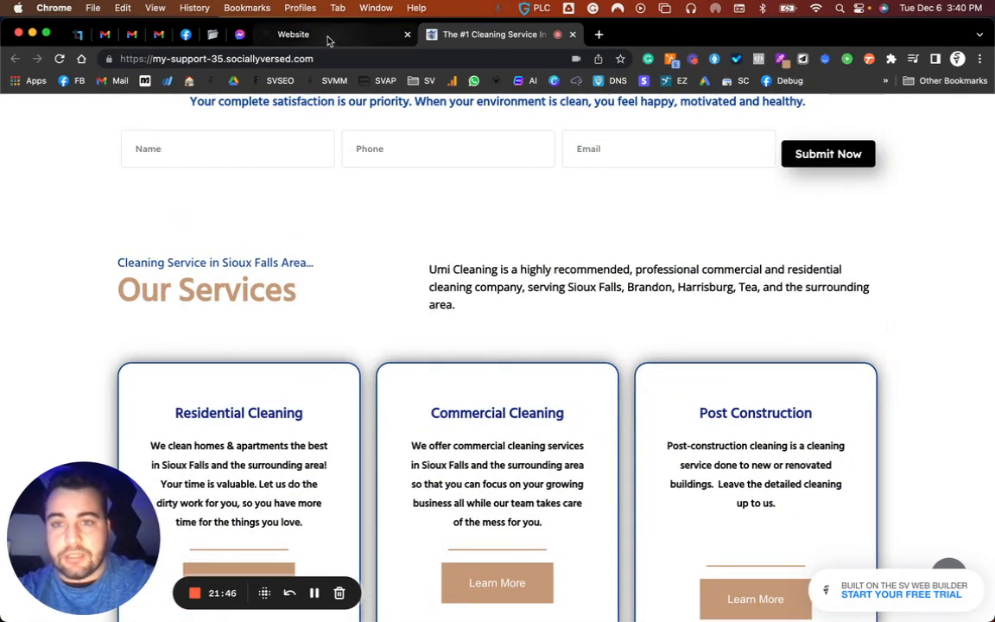
Step: Return to the website builder and set the background of the Our Services heading block to the global blue
click(388, 38)
scroll(326, 284, down, 7)
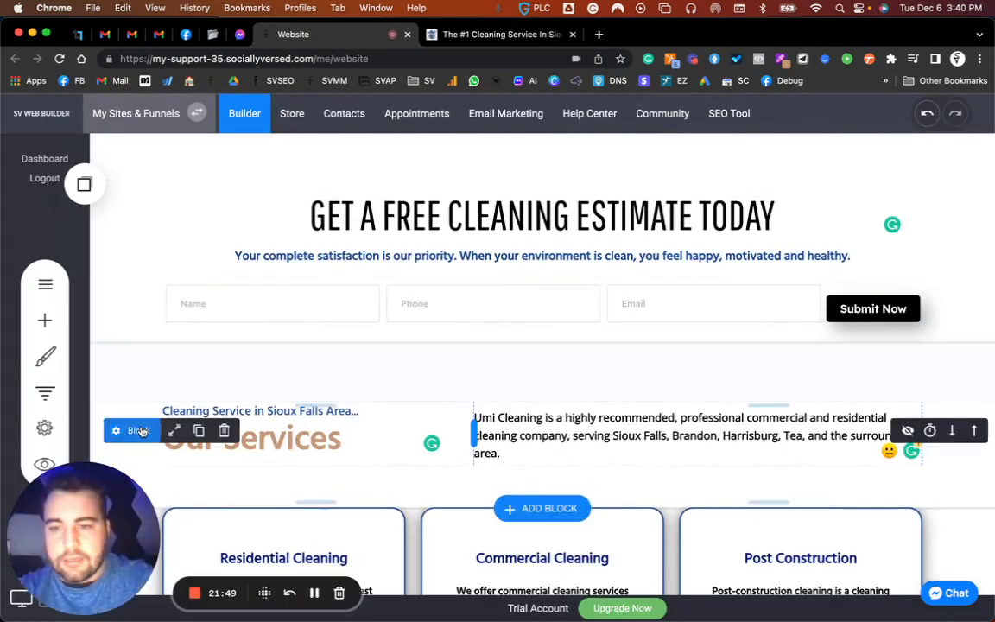
click(148, 428)
click(208, 386)
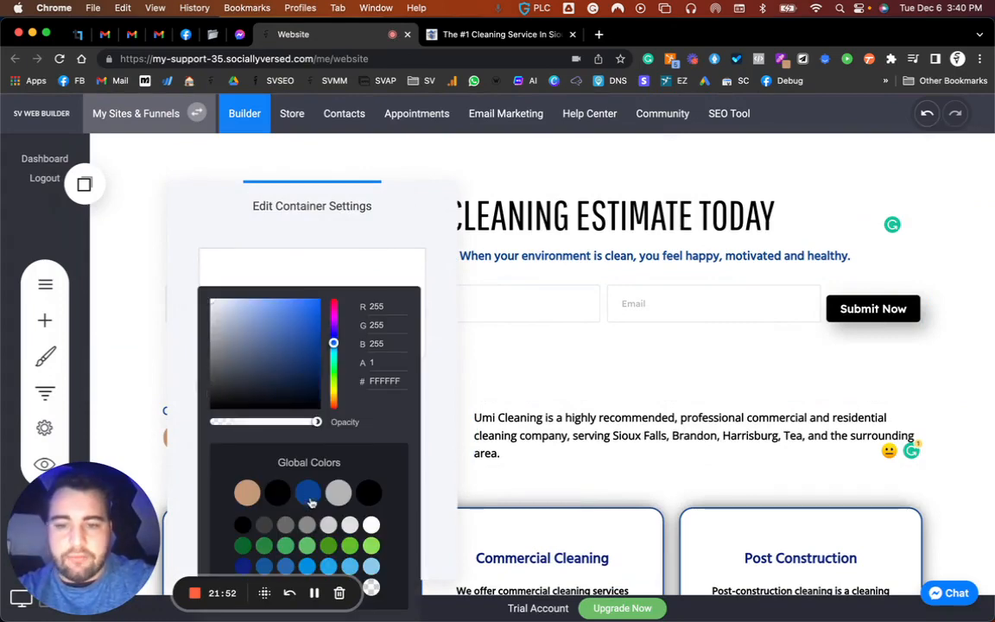
click(310, 497)
click(520, 332)
scroll(329, 418, down, 1)
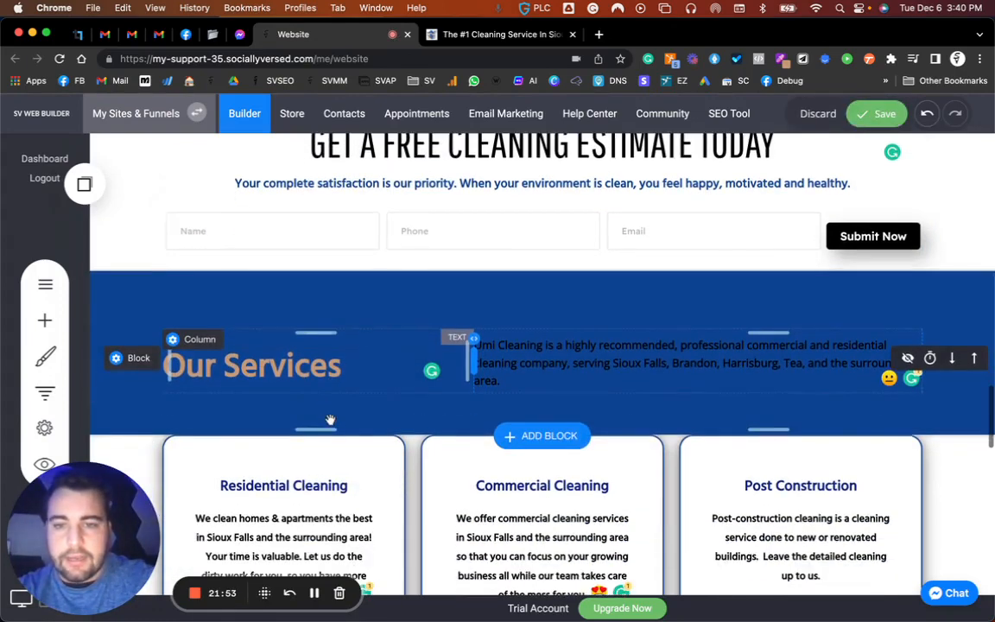
Step: Set the background of the block holding the Residential, Commercial and Post Construction cards to the global blue
scroll(330, 420, down, 1)
click(135, 394)
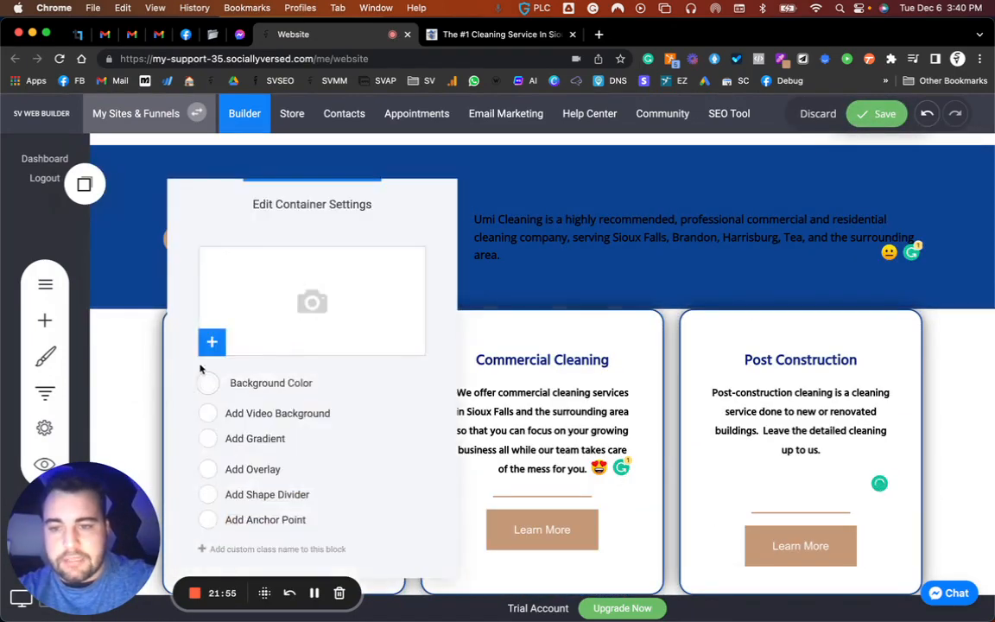
click(208, 384)
click(312, 497)
click(504, 246)
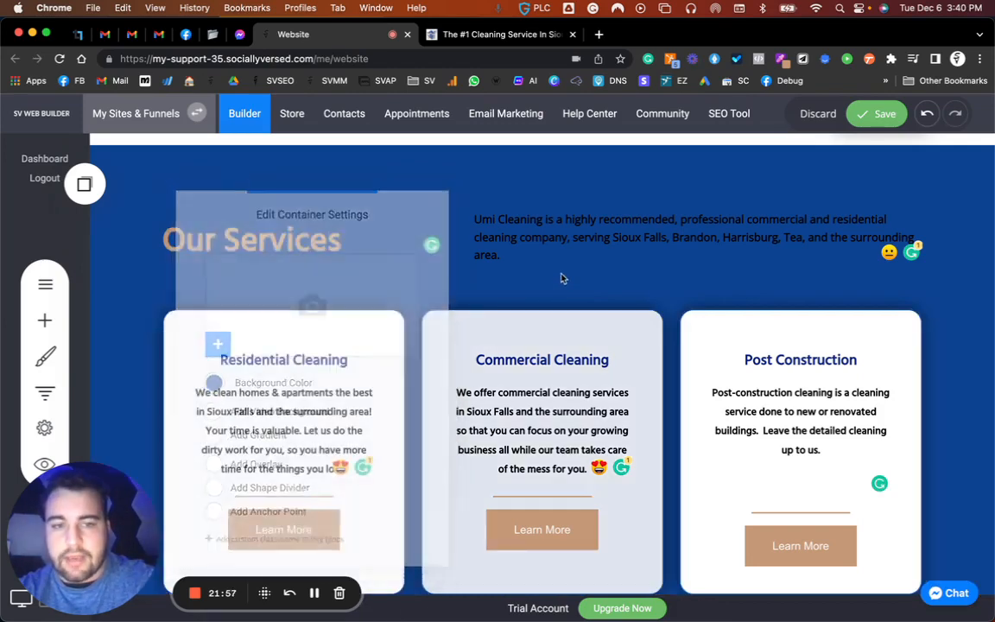
Step: Set the background of the block holding the Emergency Response, Green and Airbnb Cleaning cards to the global blue
scroll(505, 245, down, 2)
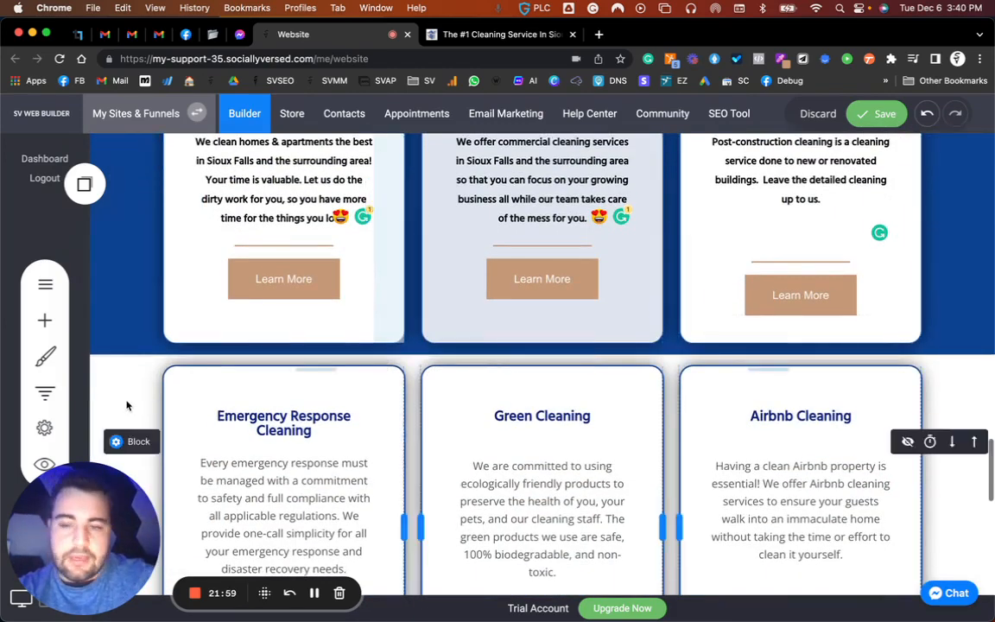
click(132, 440)
click(210, 384)
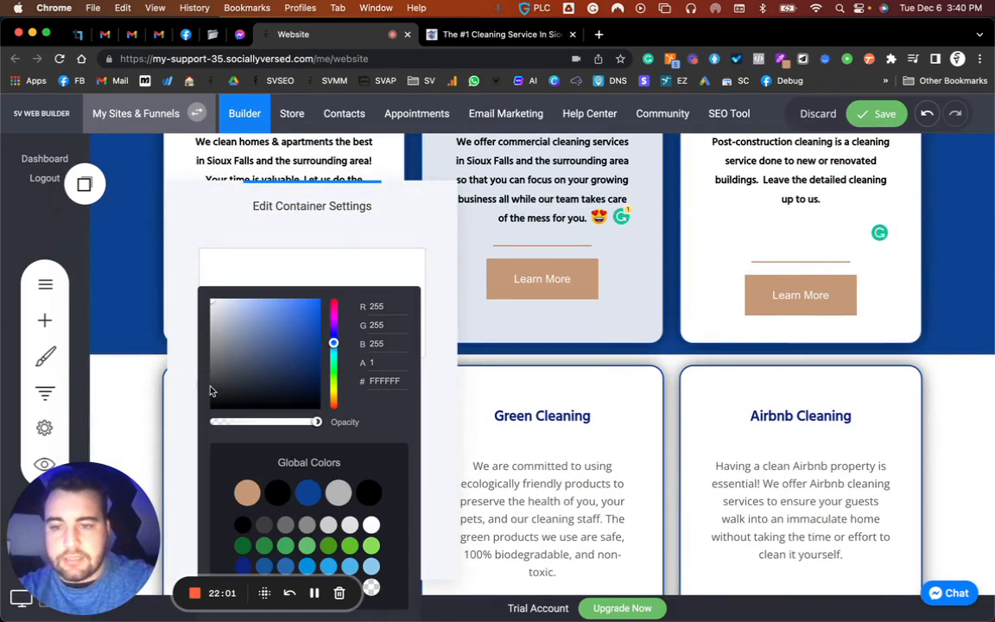
click(309, 496)
click(572, 334)
scroll(592, 451, down, 2)
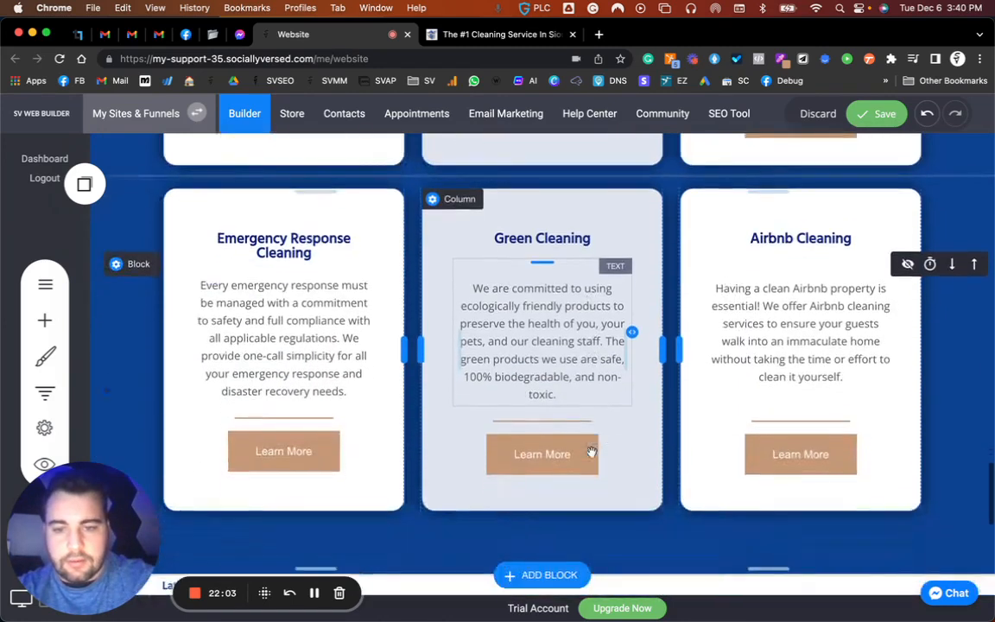
Step: Raise the white background of the Green Cleaning card's column to full opacity
scroll(448, 199, down, 1)
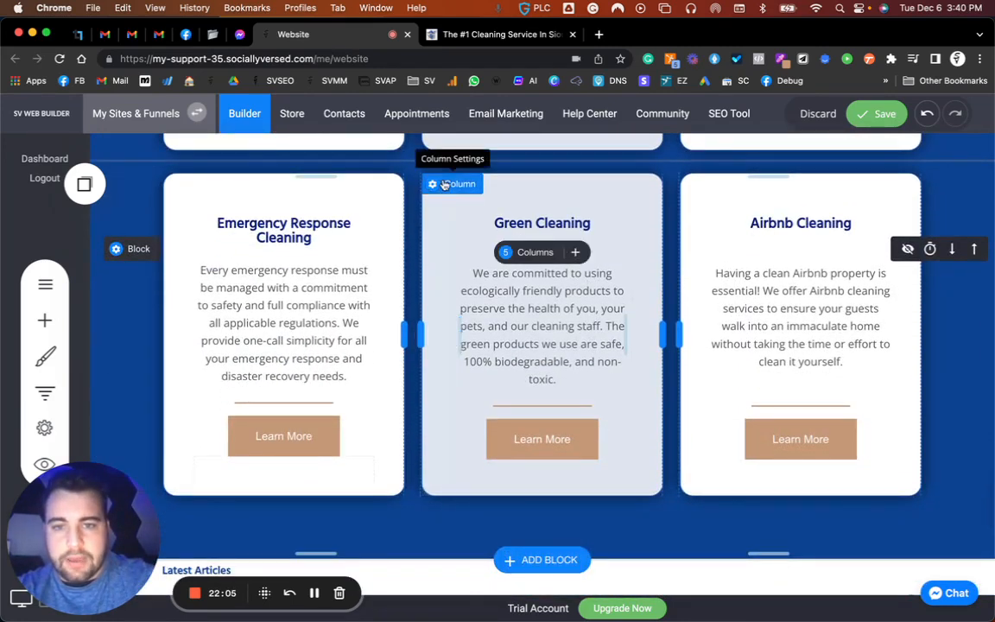
click(445, 184)
click(531, 277)
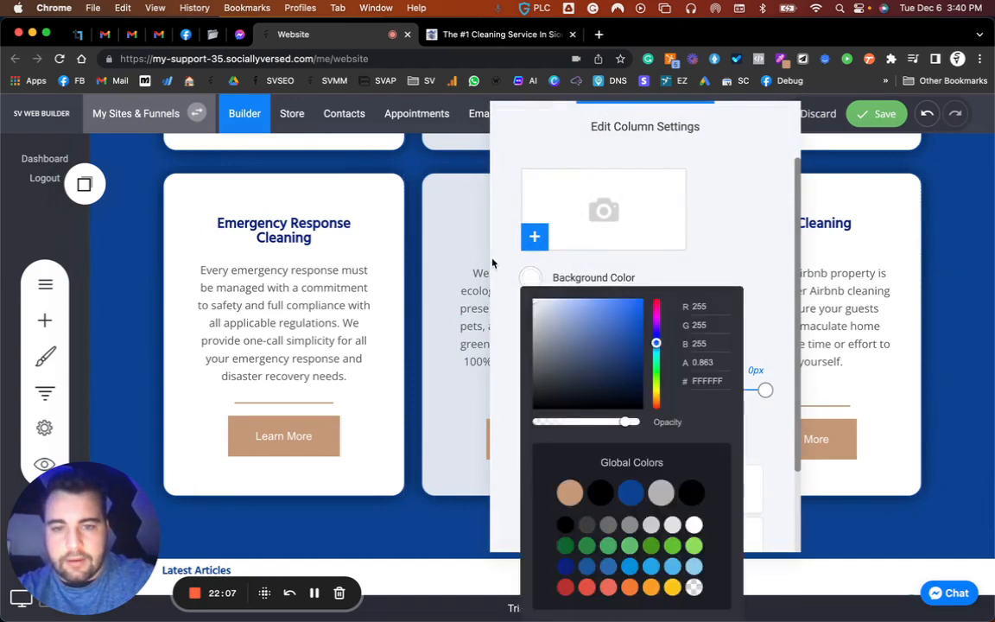
click(455, 228)
click(444, 184)
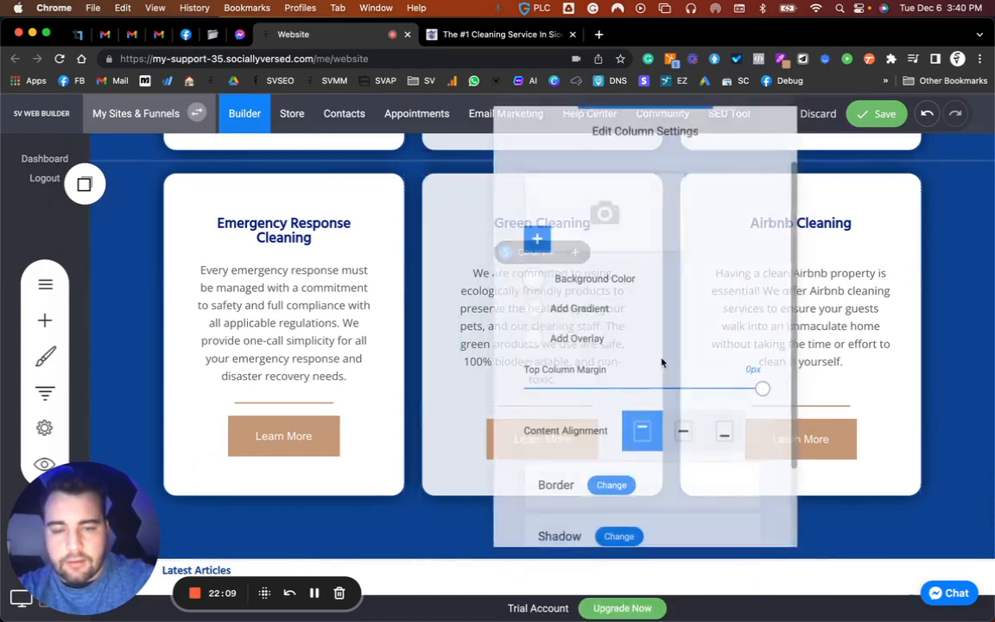
click(529, 276)
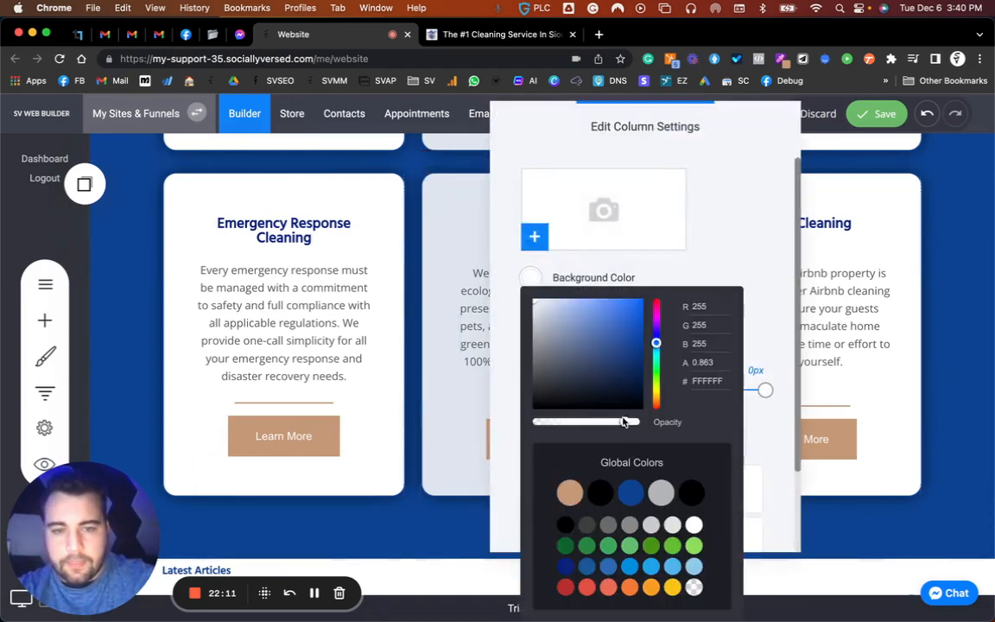
drag(624, 421, 691, 423)
click(411, 227)
scroll(412, 227, up, 5)
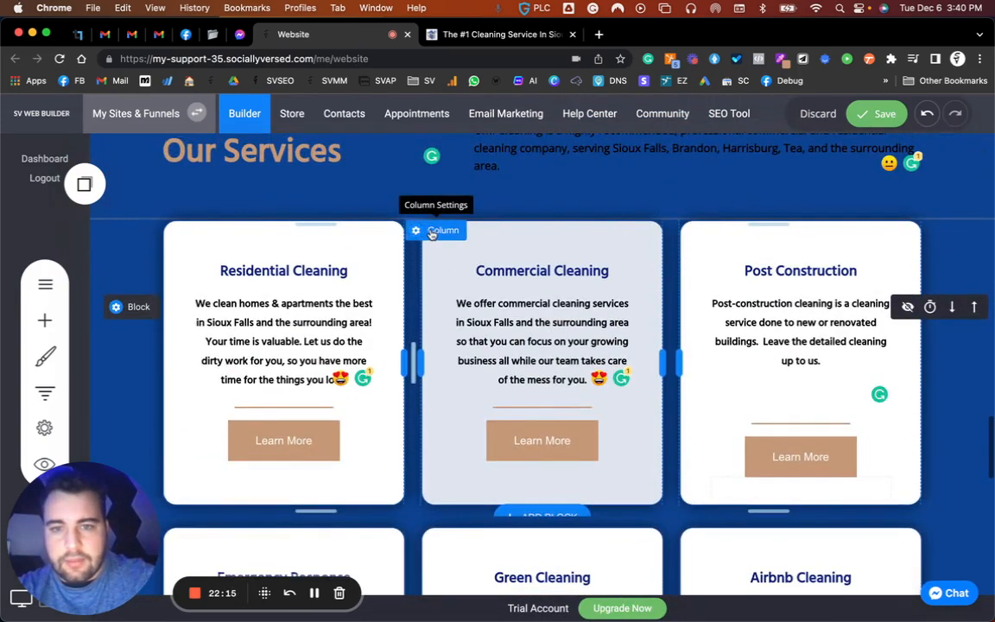
click(417, 230)
click(514, 277)
click(622, 421)
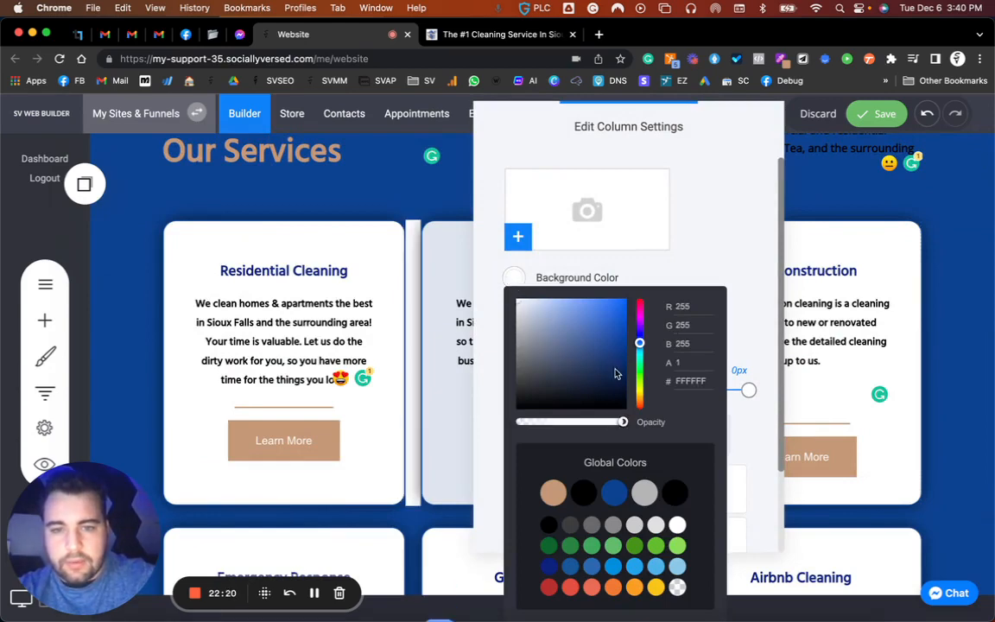
drag(623, 424, 489, 410)
click(431, 230)
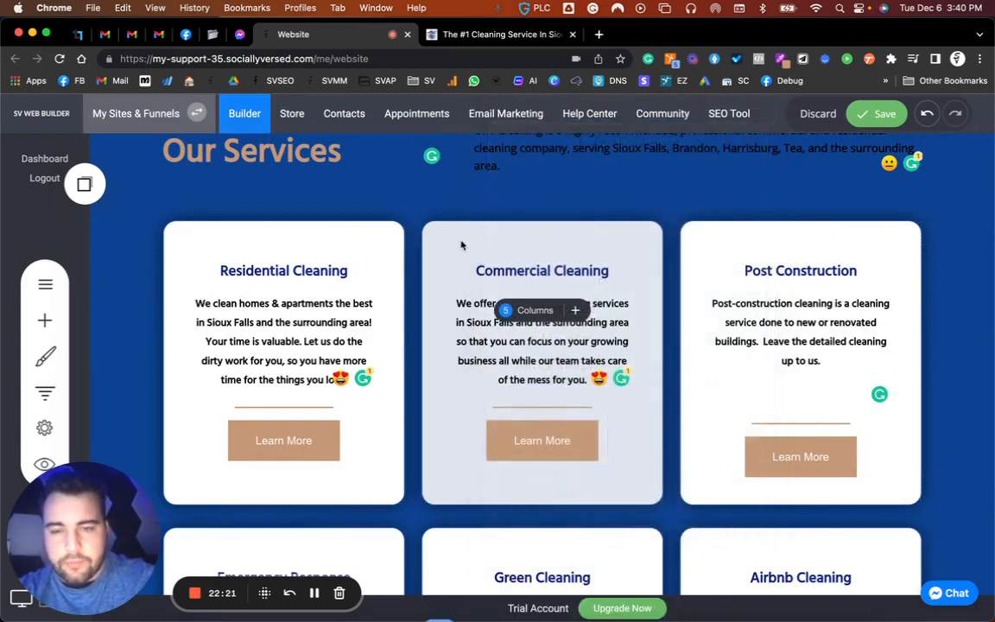
Step: Raise the white background of the Commercial Cleaning card's column to full opacity, alpha 1
click(473, 235)
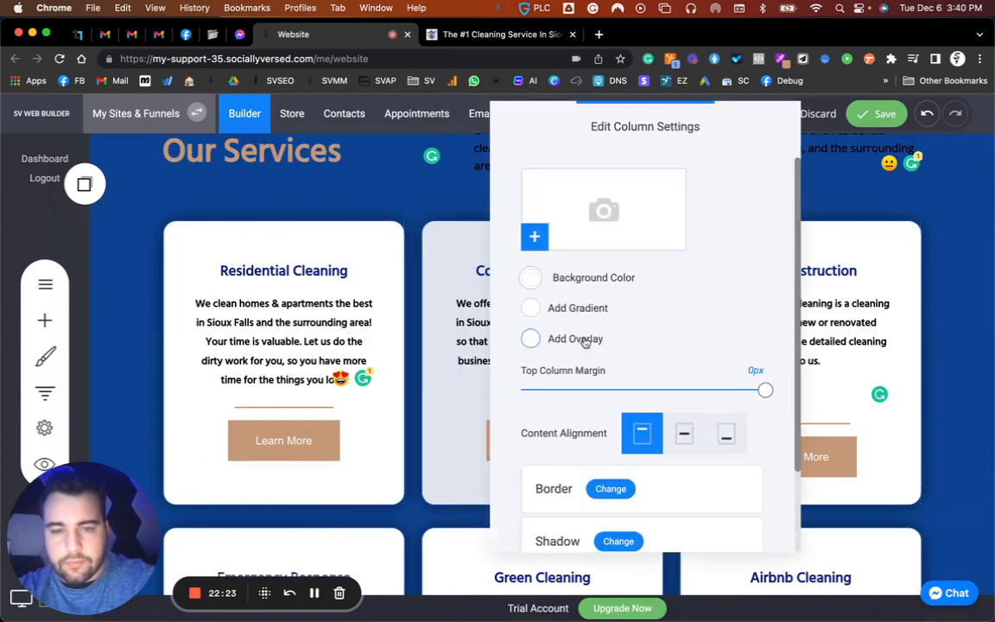
click(531, 279)
drag(627, 423, 740, 423)
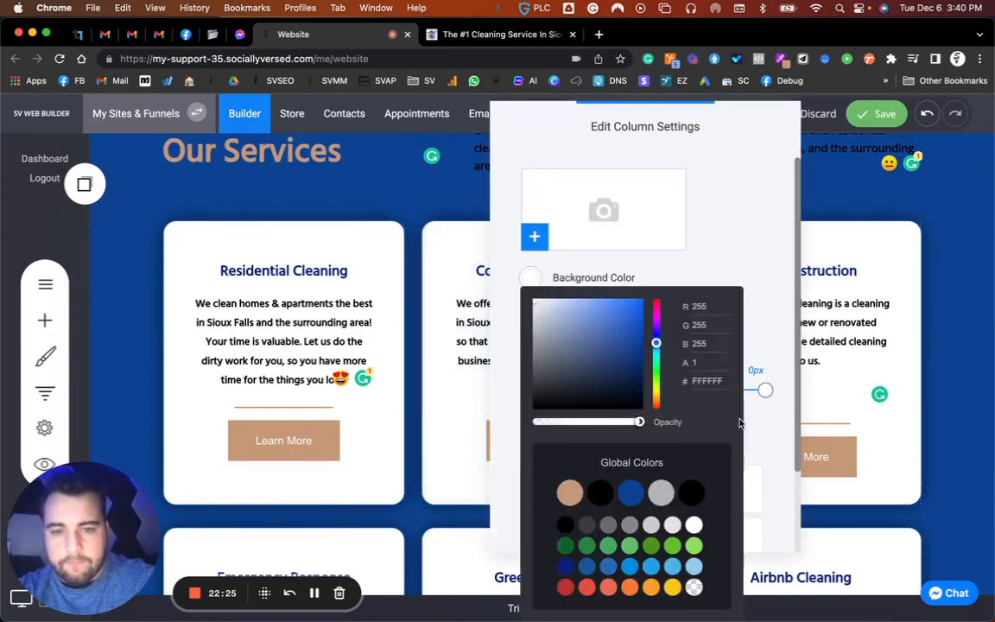
click(958, 282)
Step: Set the free cleaning estimate form block's background to the global grey B4B4B4 and lower its opacity to 0
scroll(894, 327, up, 3)
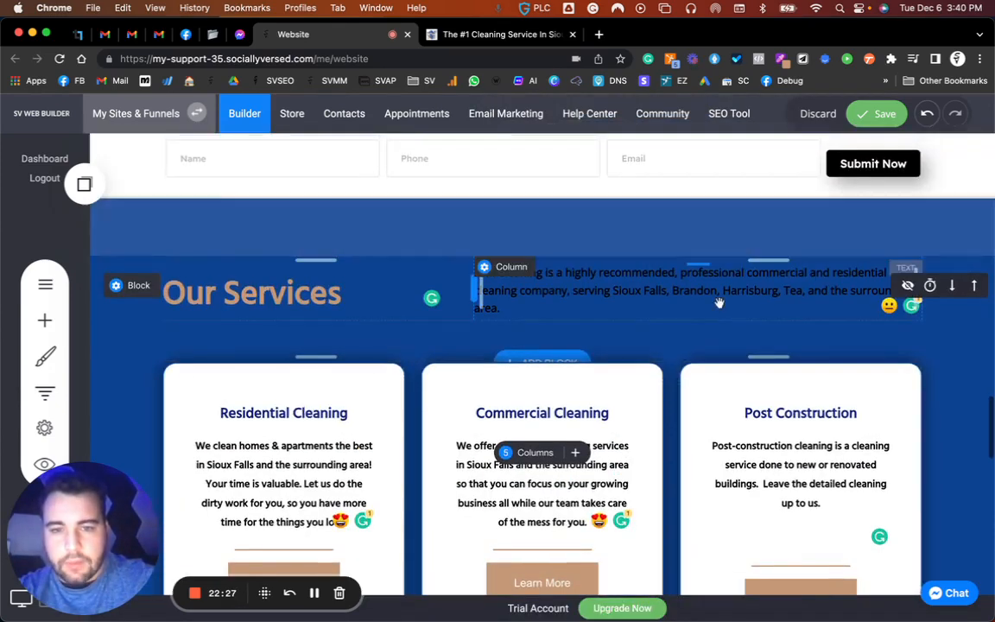
scroll(719, 302, up, 5)
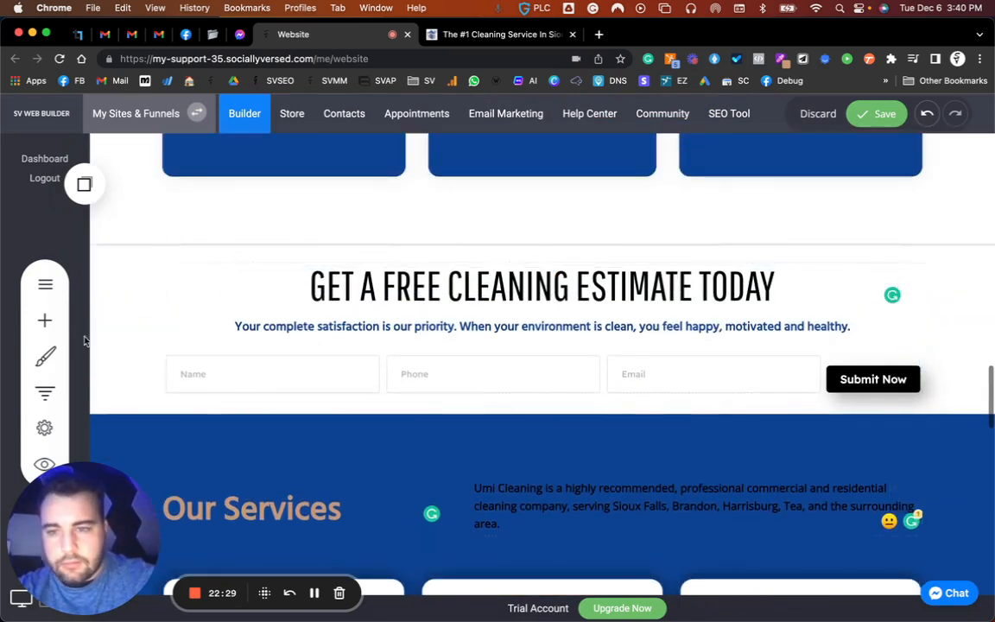
click(147, 343)
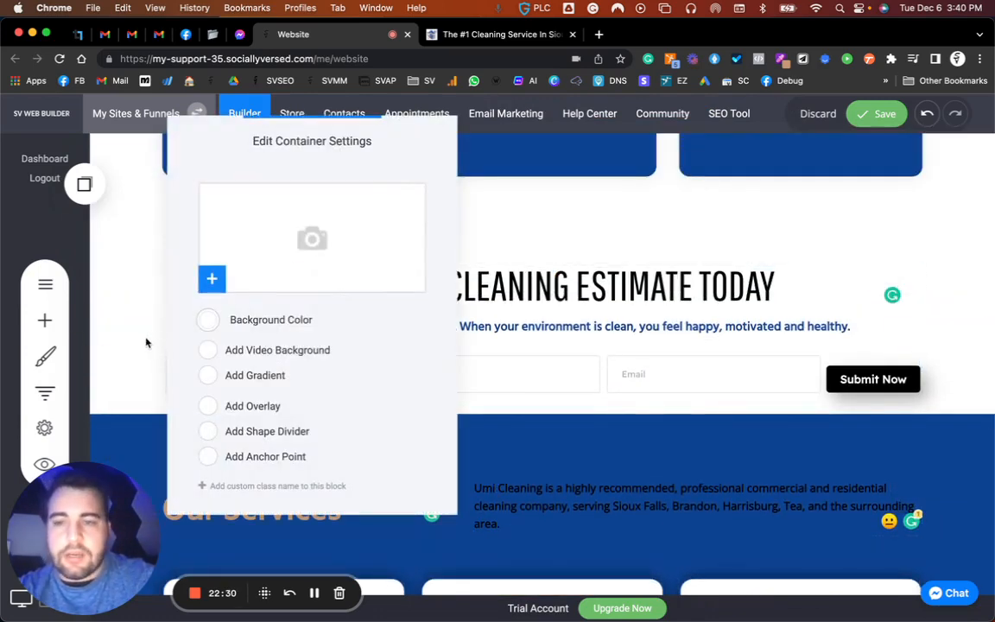
click(209, 323)
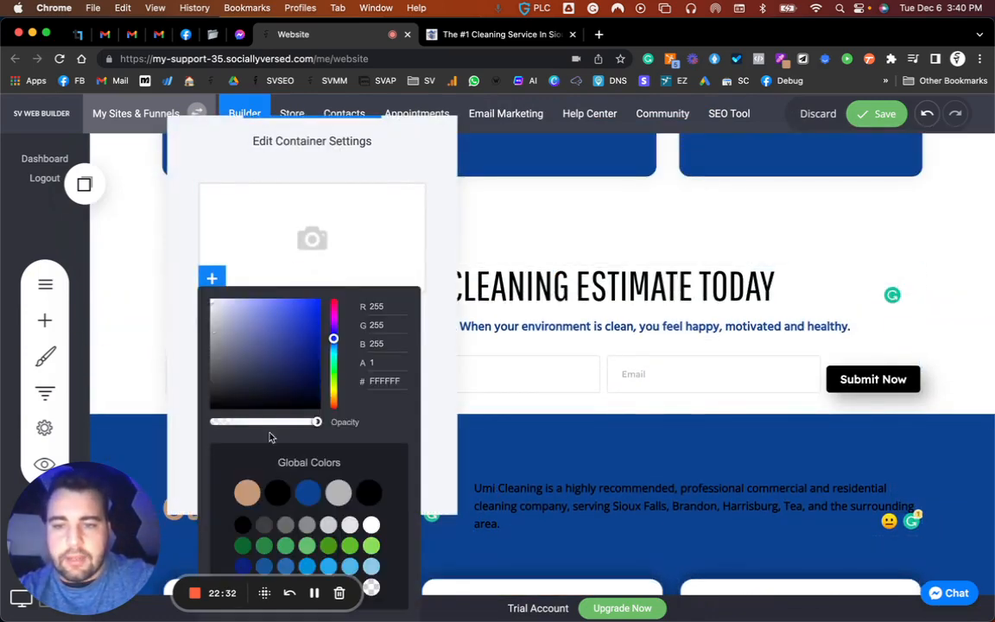
click(342, 495)
drag(313, 423, 160, 430)
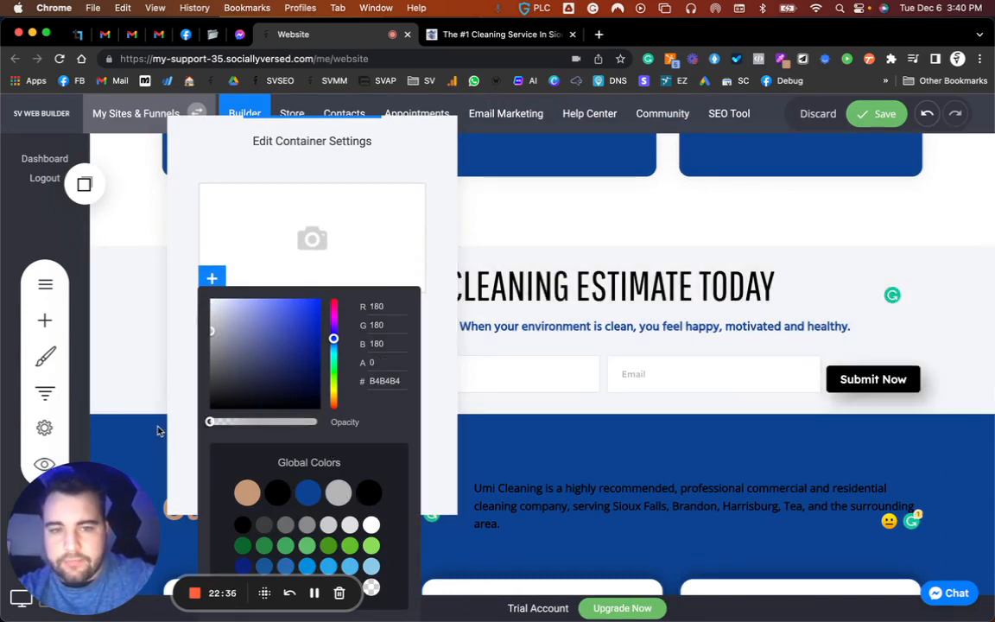
click(678, 242)
Step: Set the background of the block with the Residential, Commercial and Post Construction cards to the global tan
scroll(621, 436, down, 6)
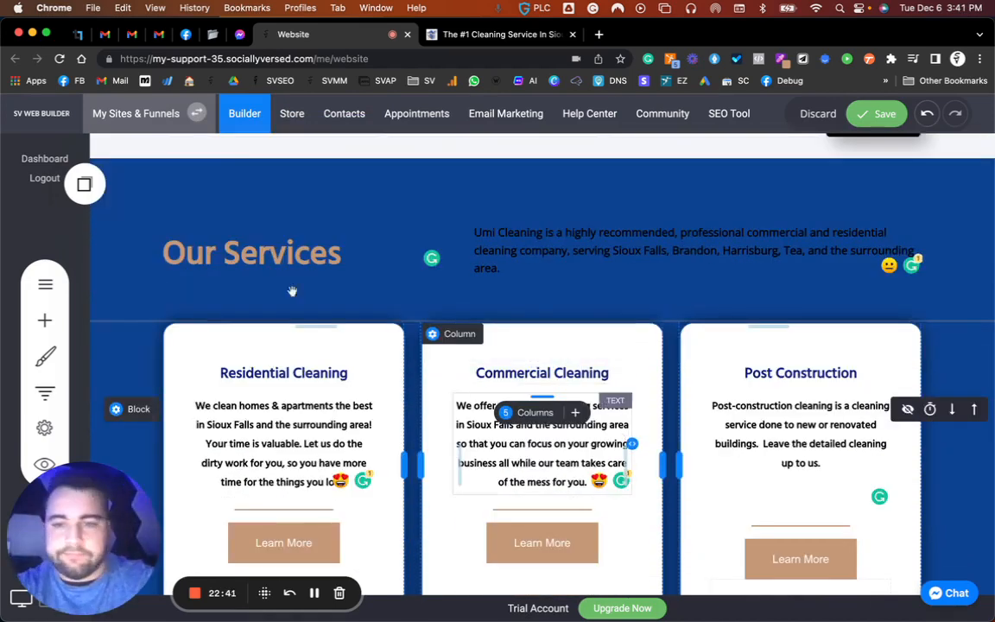
click(133, 409)
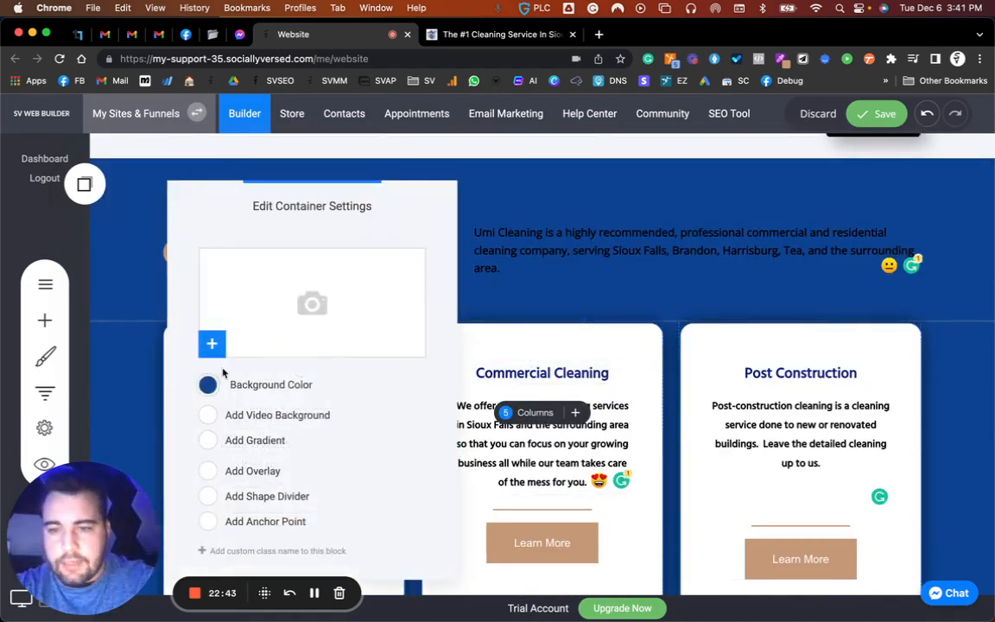
click(208, 384)
click(249, 493)
click(705, 231)
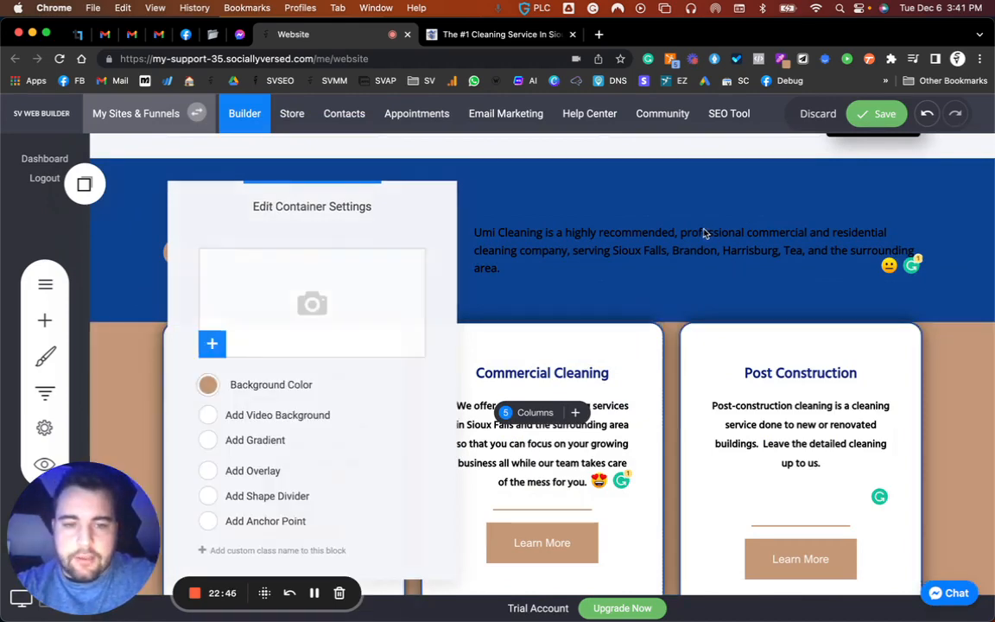
click(705, 231)
Step: Set the background of the block with the Emergency Response, Green and Airbnb Cleaning cards to the global tan C59878
scroll(438, 304, down, 1)
scroll(227, 337, down, 5)
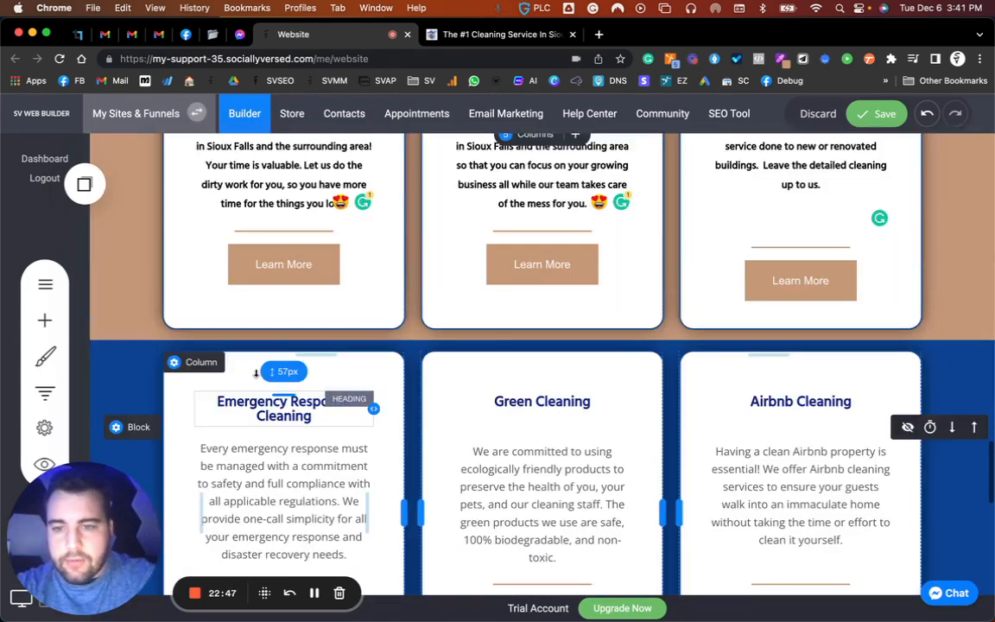
click(125, 428)
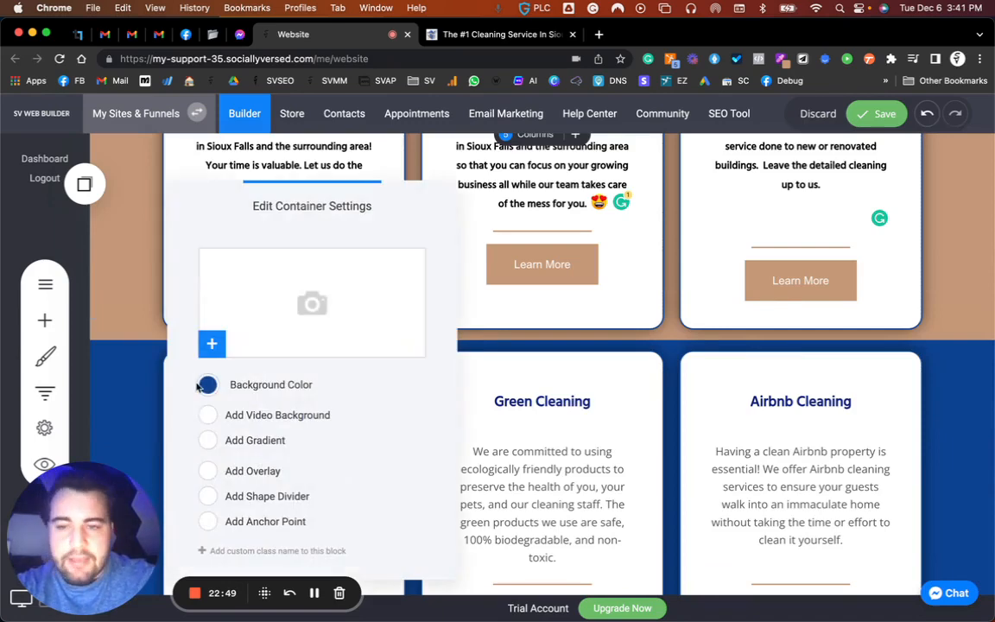
click(208, 383)
click(248, 494)
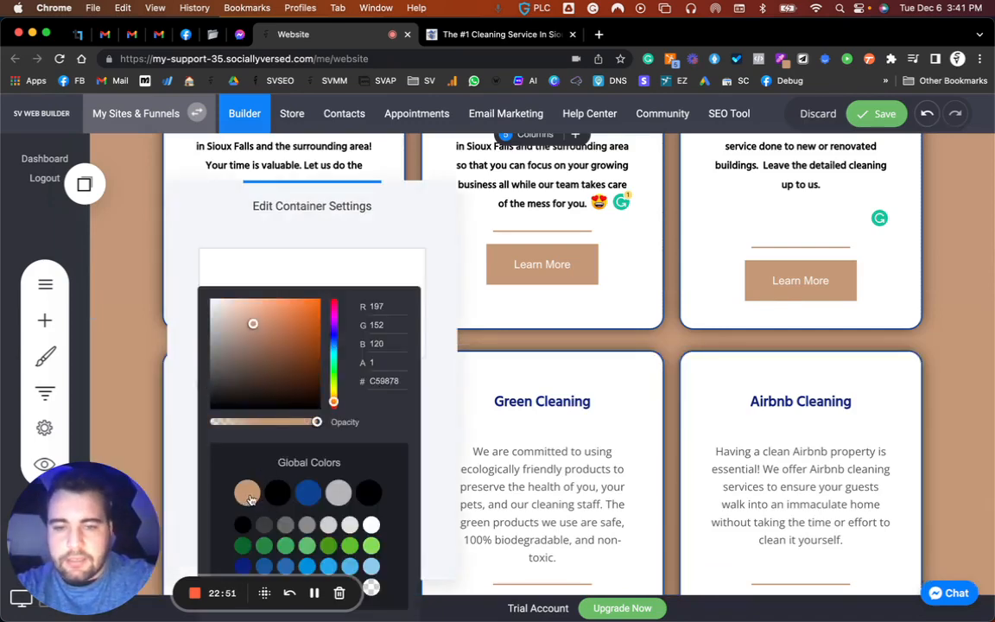
click(616, 294)
Step: Review the recolored services blocks in the builder and compare them with the services and upper sections of the published homepage
scroll(691, 355, down, 5)
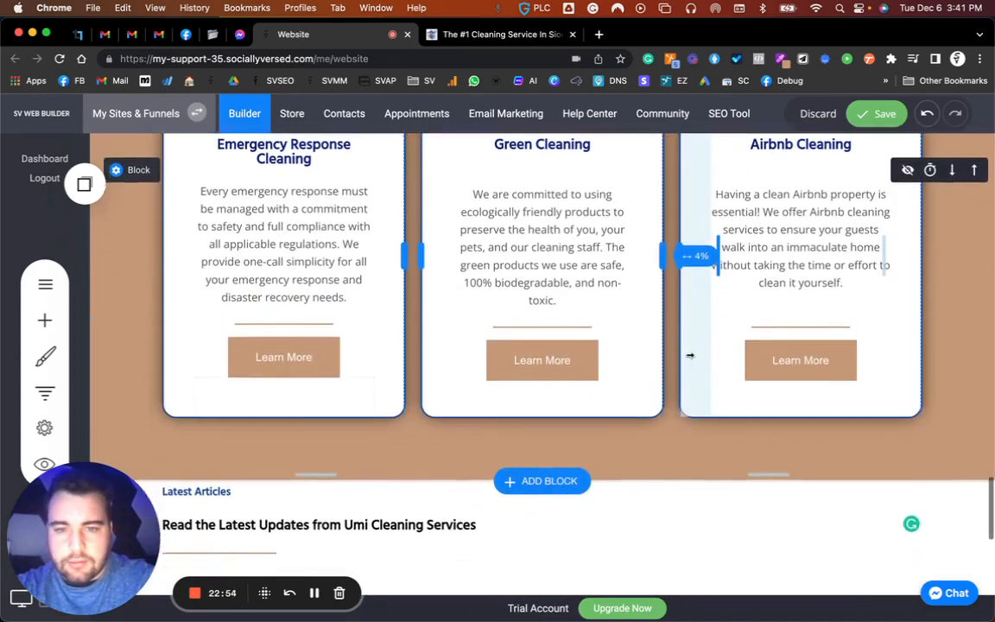
scroll(690, 355, up, 9)
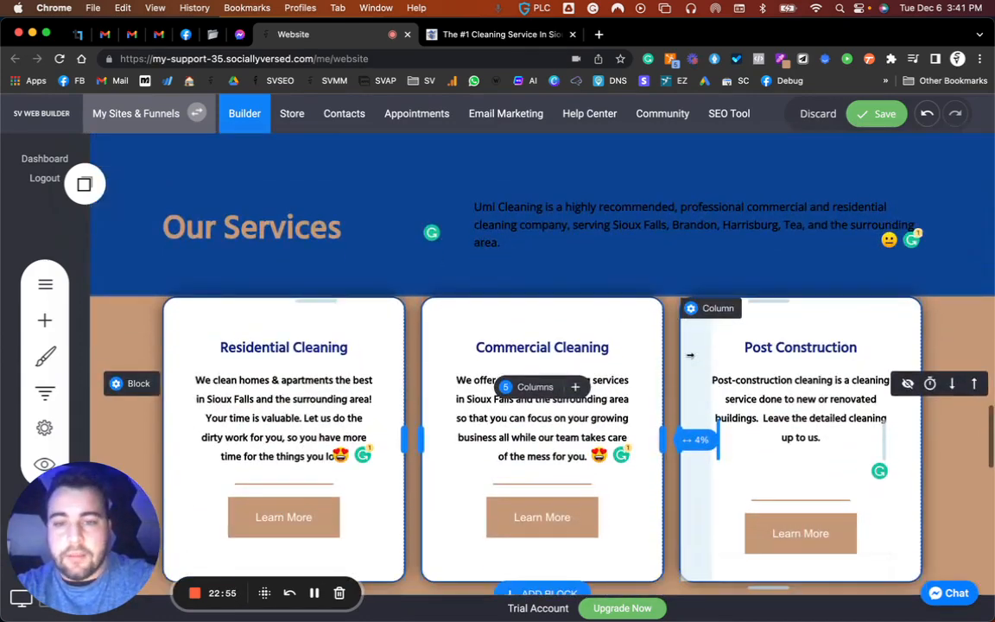
scroll(690, 355, down, 1)
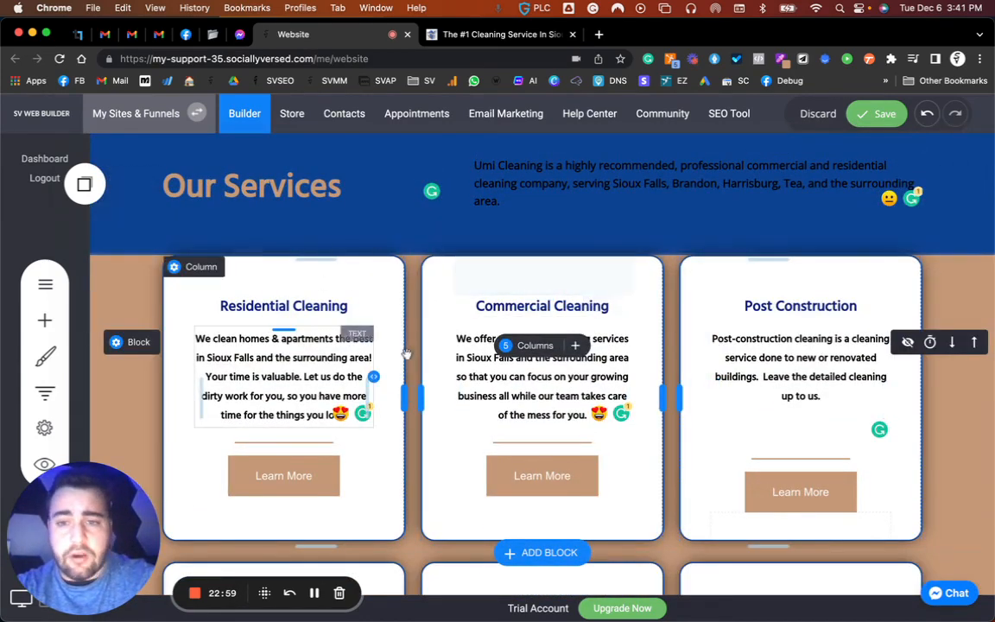
scroll(340, 292, up, 2)
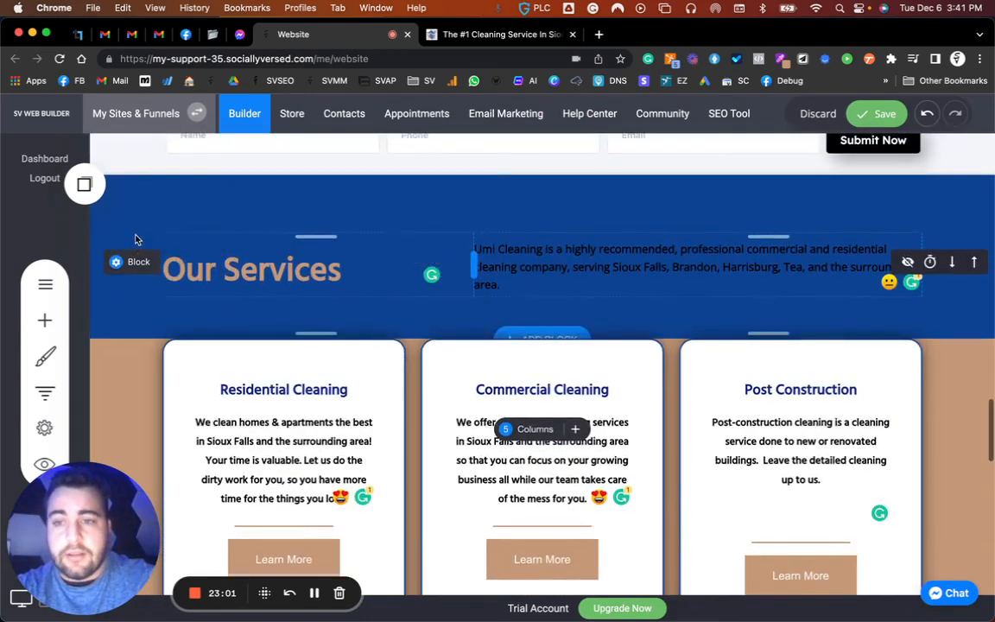
click(505, 34)
scroll(446, 330, down, 2)
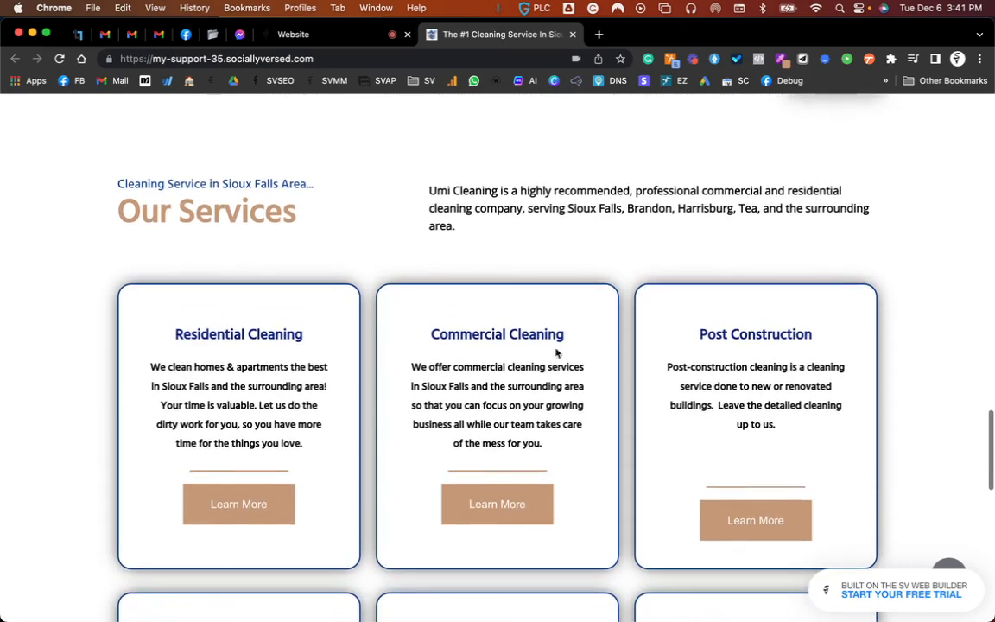
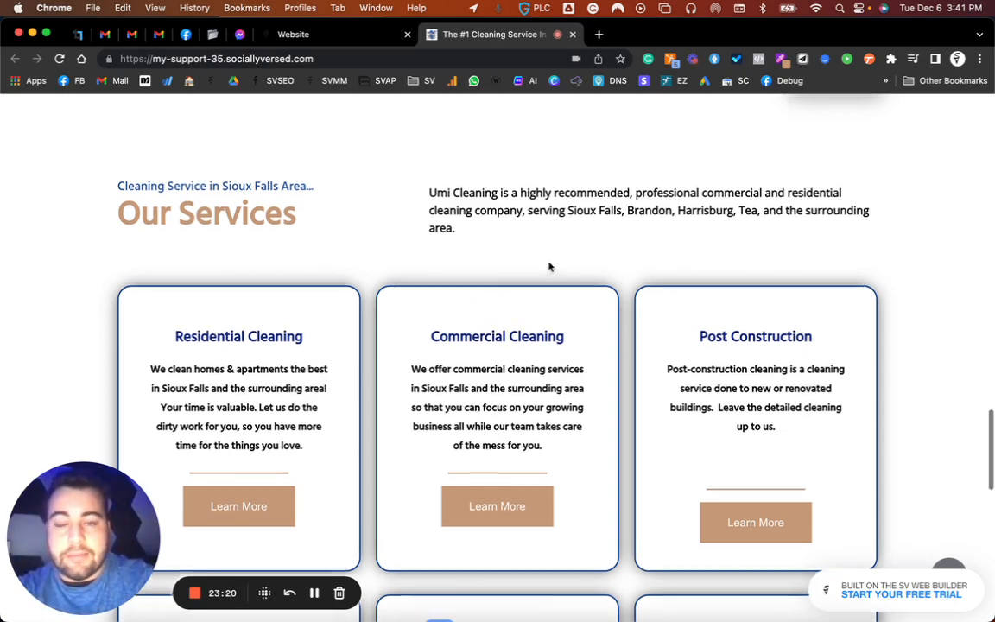
scroll(549, 264, up, 10)
scroll(549, 267, up, 15)
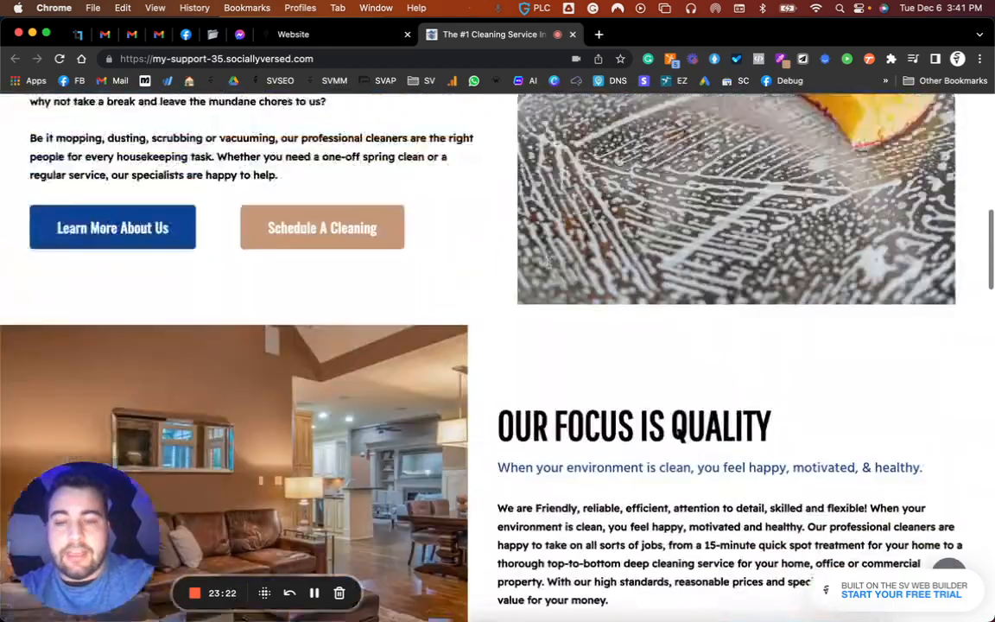
Step: Set the background of the homepage's 100% free cleaning estimate banner block to the global tan C59878 and save the page
scroll(549, 264, up, 3)
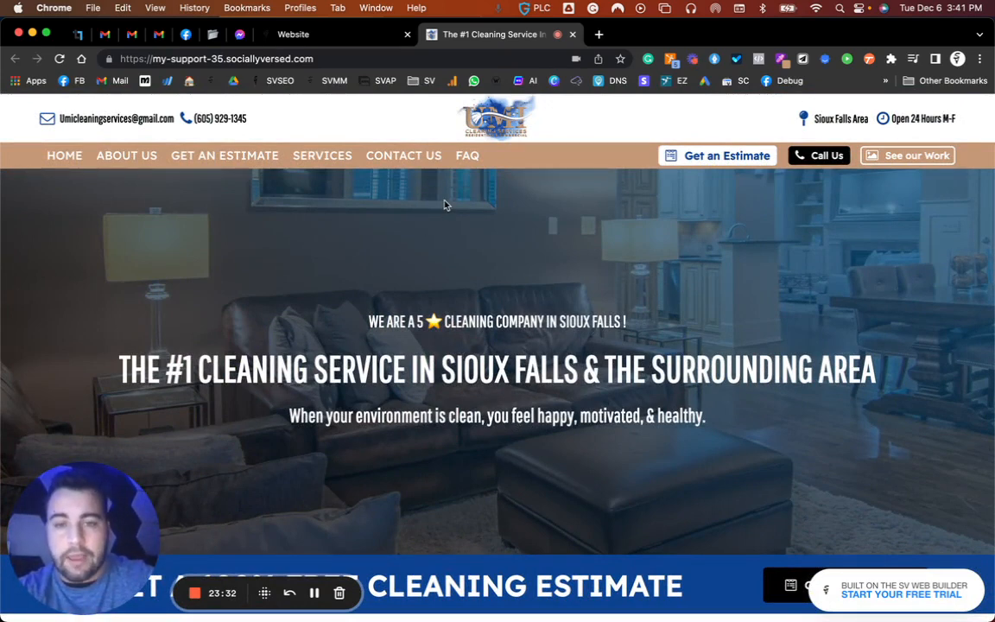
click(313, 35)
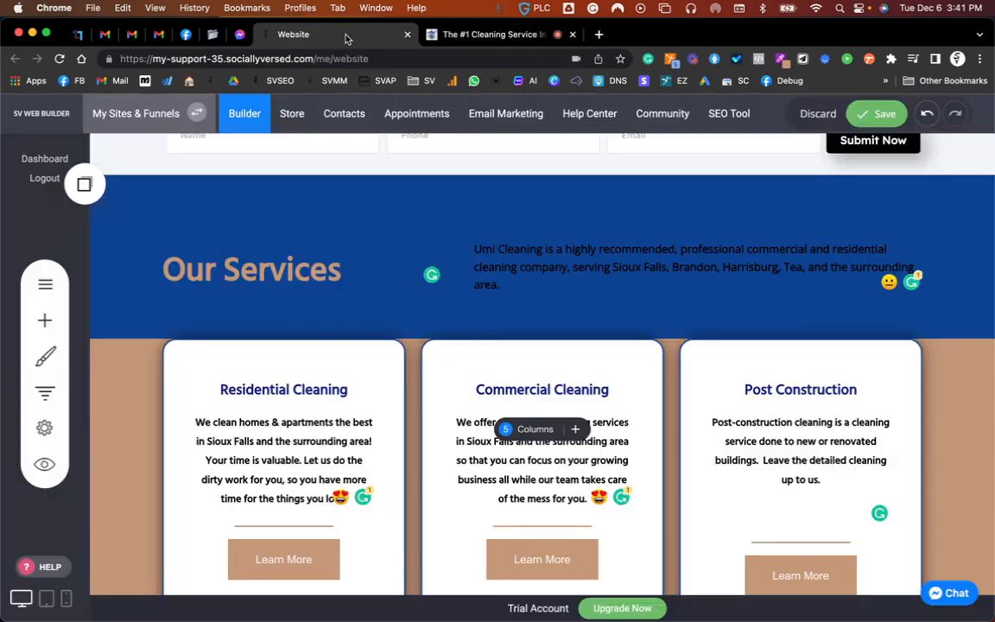
scroll(334, 304, up, 15)
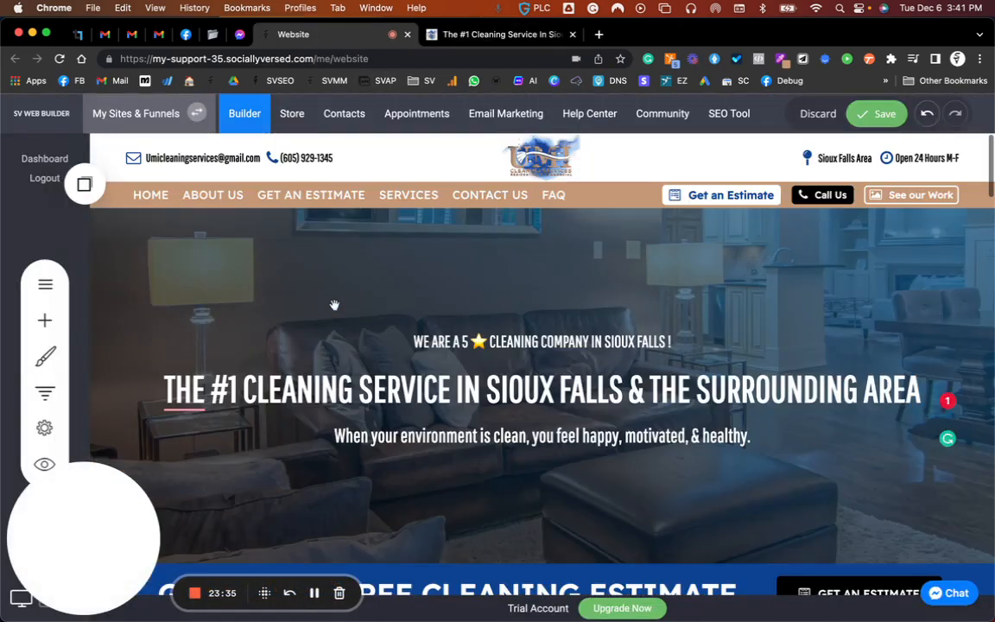
scroll(333, 302, down, 5)
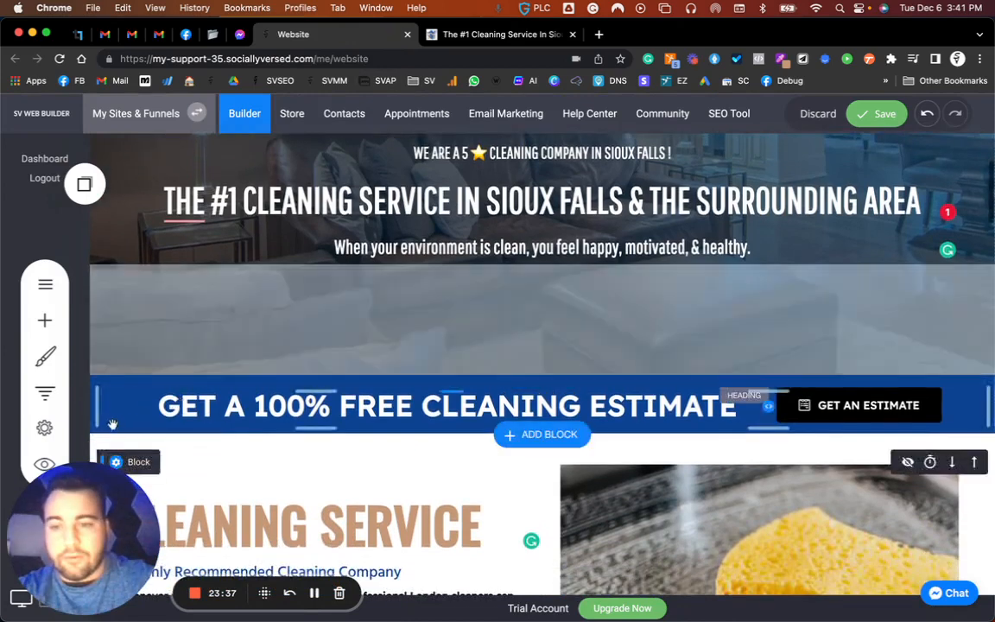
click(139, 463)
click(207, 386)
click(245, 487)
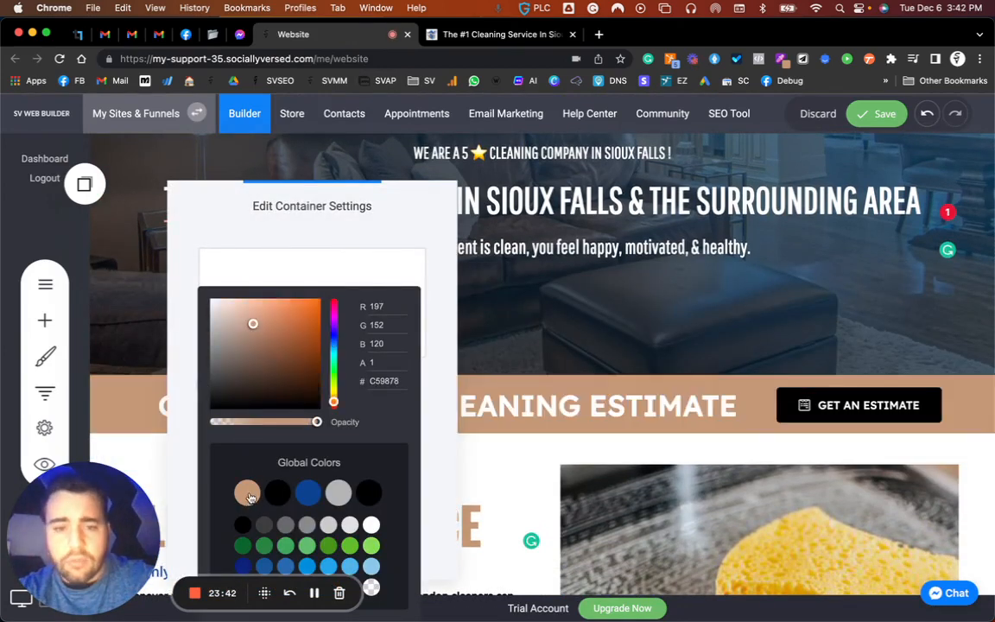
click(670, 298)
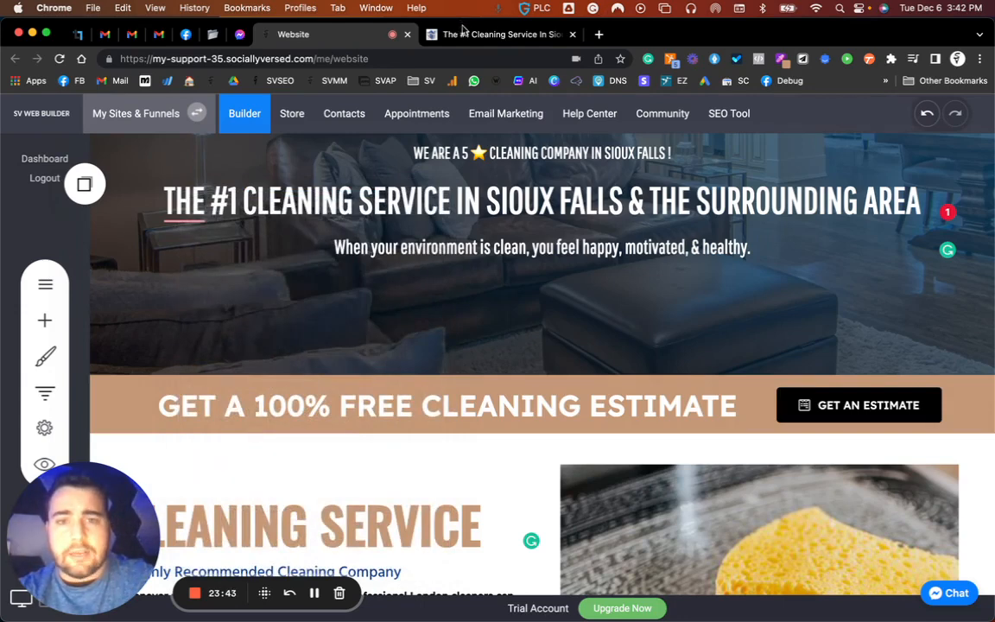
Step: Reload the published homepage and check the background color of the free cleaning estimate banner
click(465, 35)
click(435, 59)
key(Return)
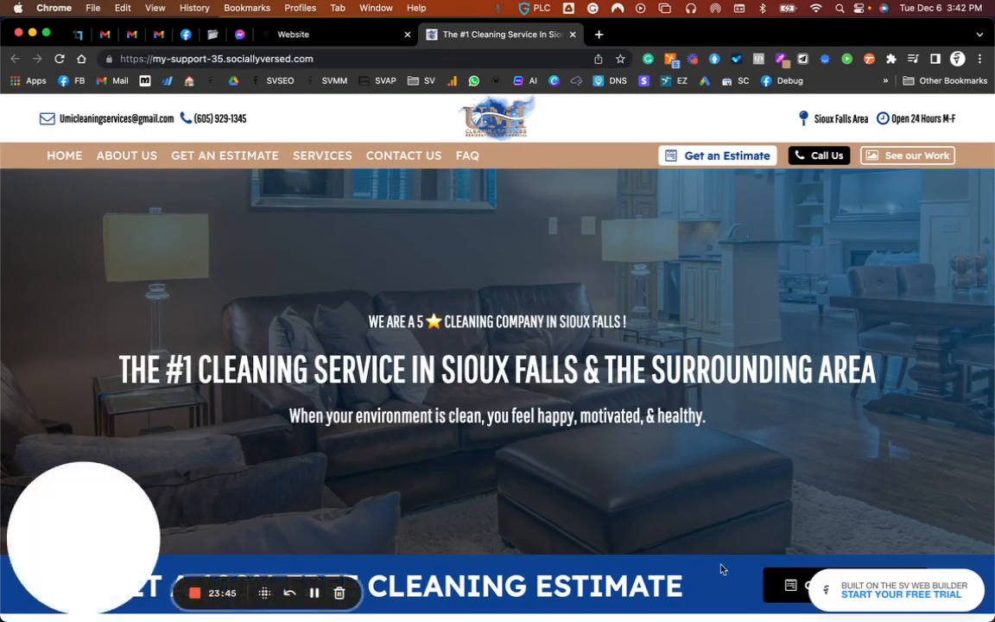
scroll(553, 312, down, 1)
scroll(553, 313, up, 1)
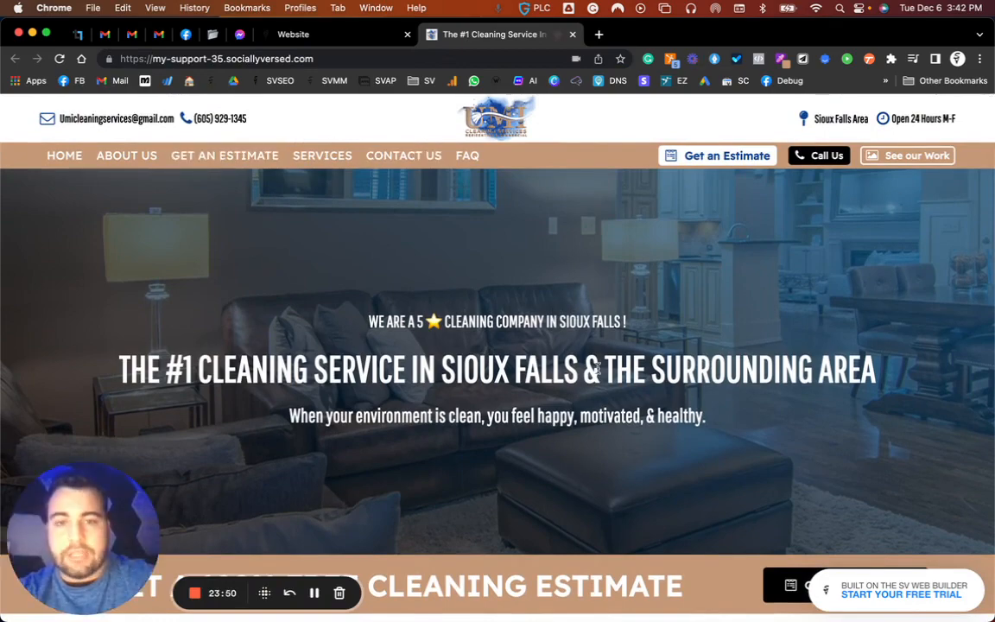
Step: Review the published homepage's intro, quality, testimonials, estimate form and services sections for consistent colors
scroll(595, 367, down, 8)
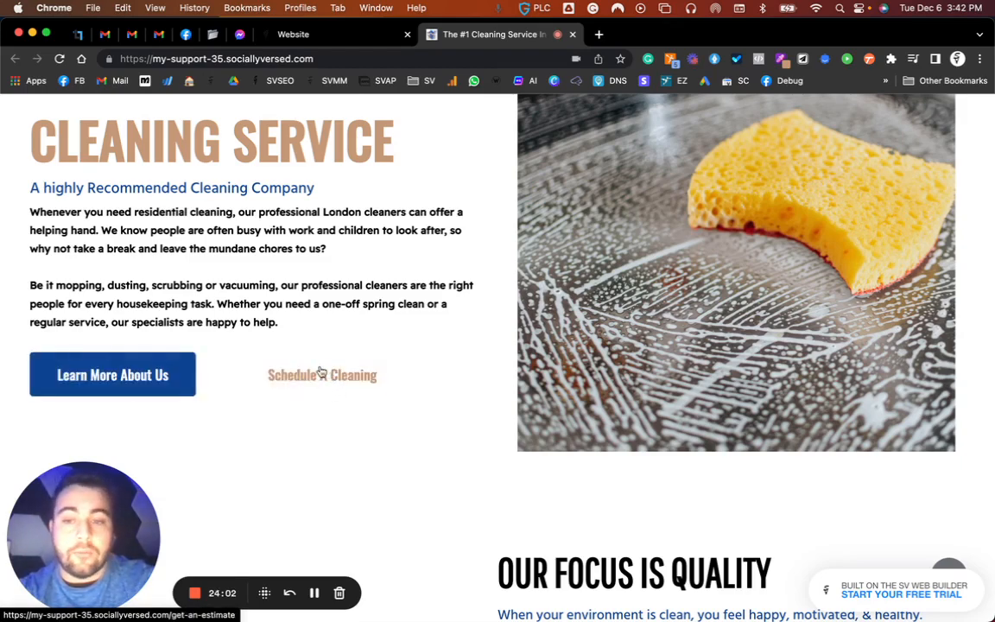
scroll(322, 377, down, 5)
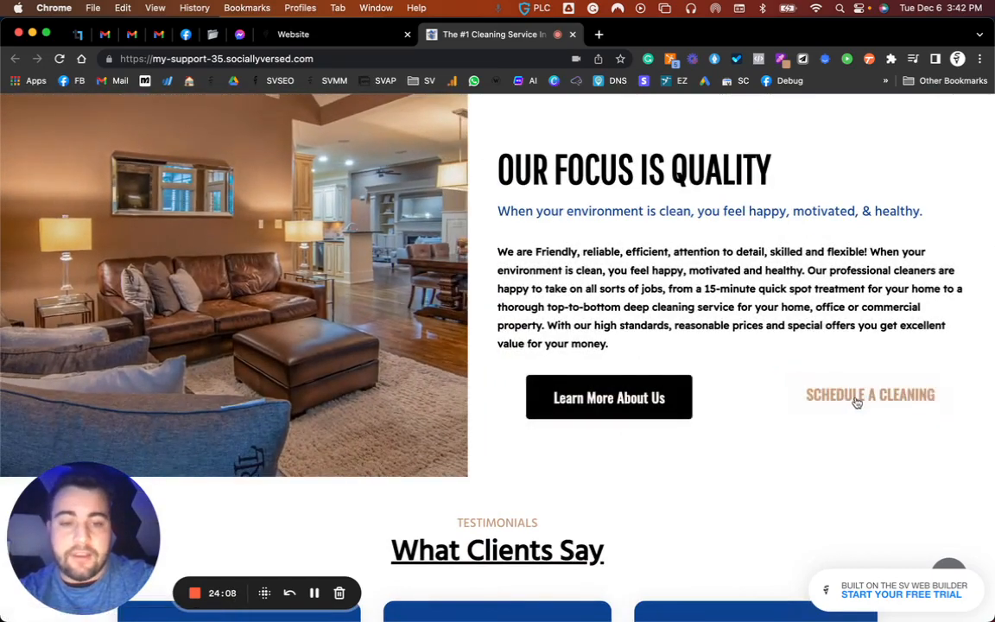
scroll(843, 432, down, 5)
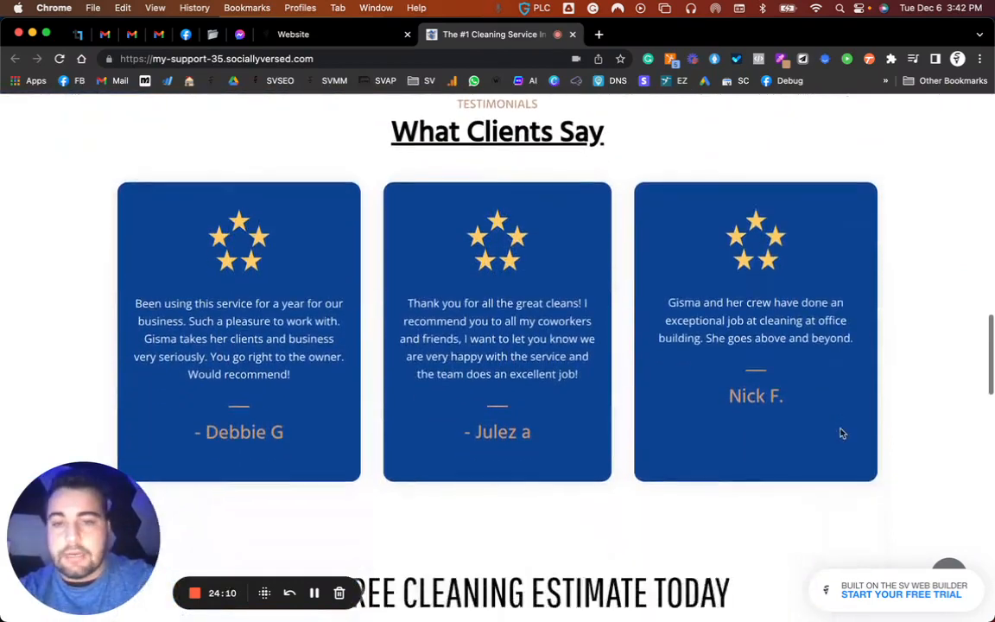
scroll(843, 433, up, 1)
scroll(842, 433, up, 1)
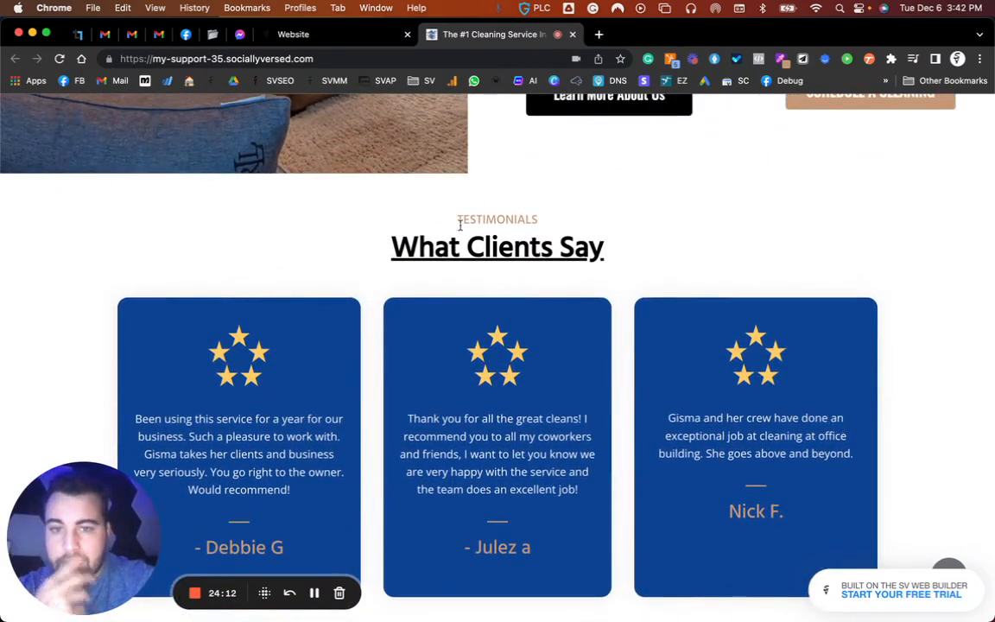
drag(654, 279, 611, 252)
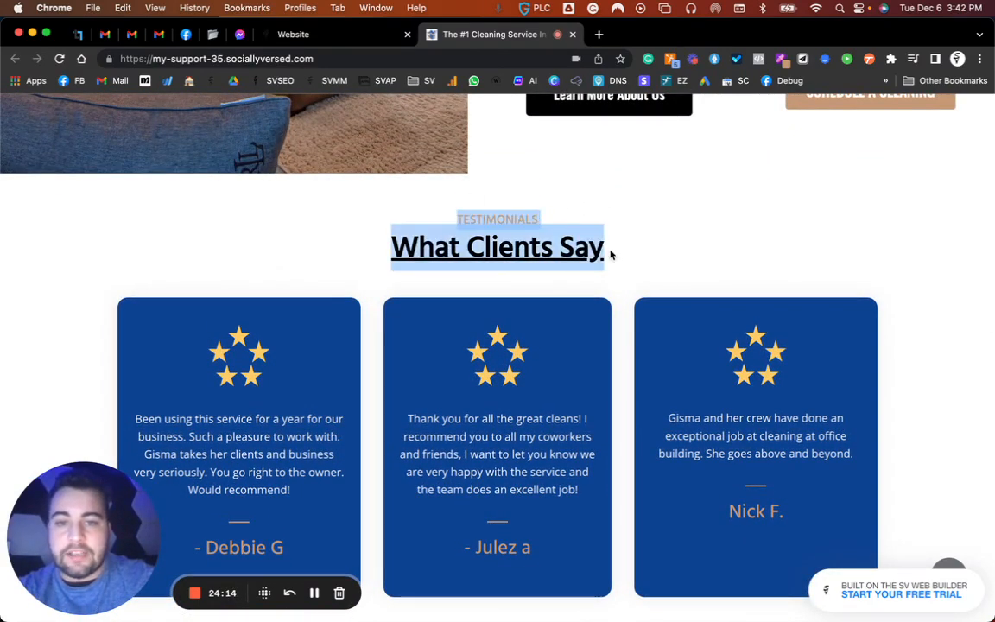
click(666, 231)
scroll(666, 232, down, 5)
scroll(666, 233, down, 3)
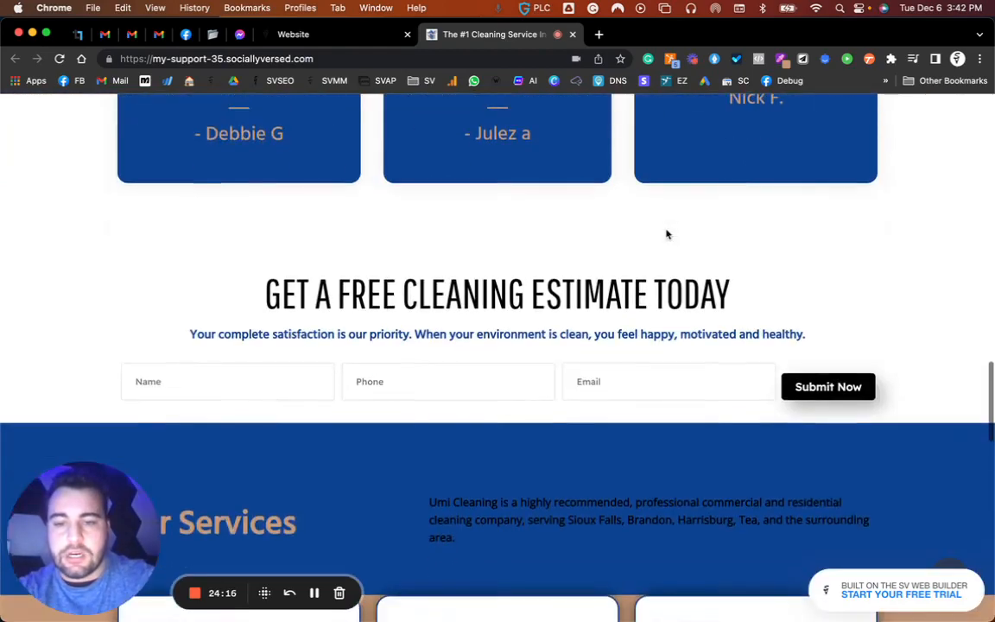
scroll(666, 232, up, 10)
scroll(666, 233, down, 8)
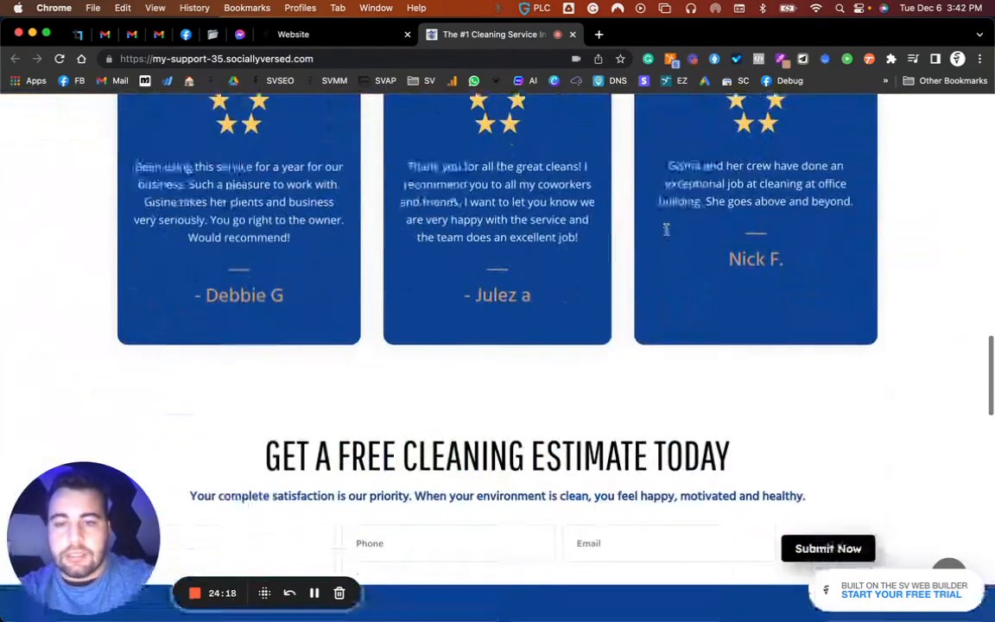
scroll(666, 233, up, 3)
scroll(666, 233, down, 4)
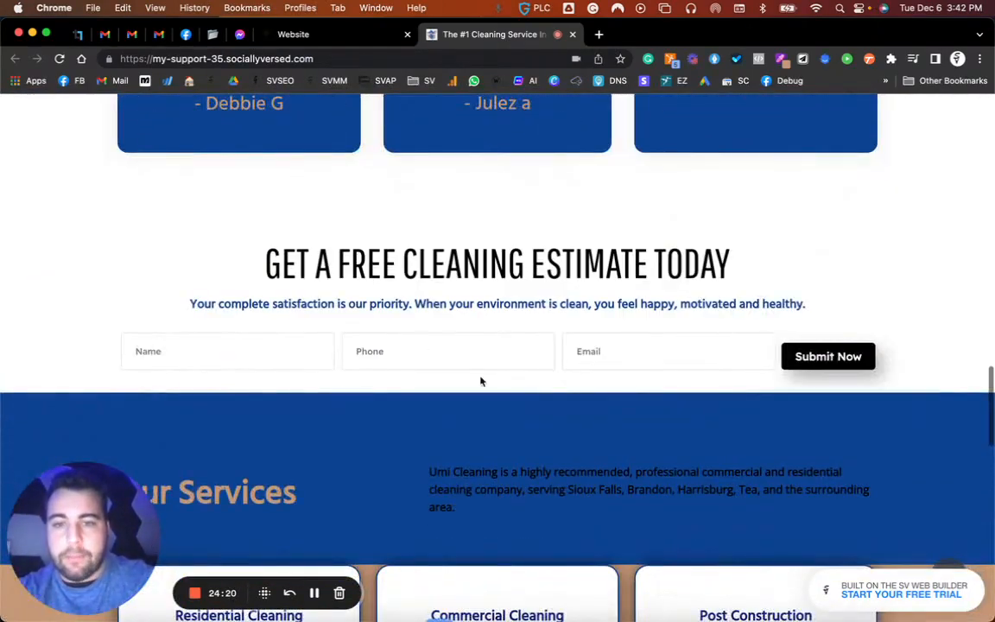
scroll(553, 366, up, 15)
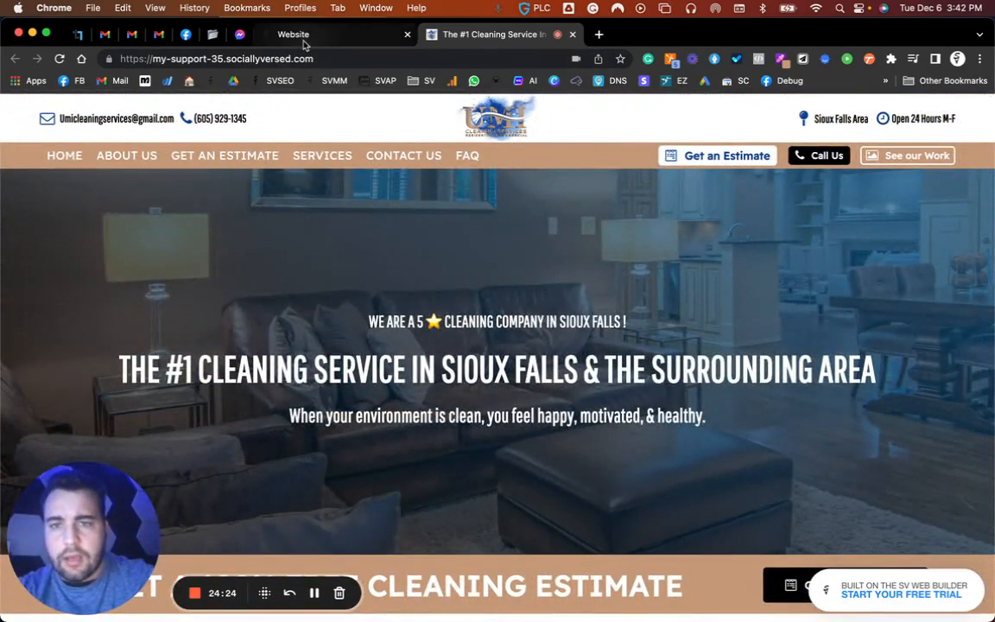
Step: Switch to the builder, open the Get An Estimate page for editing and look over its hero and form
click(303, 39)
click(46, 285)
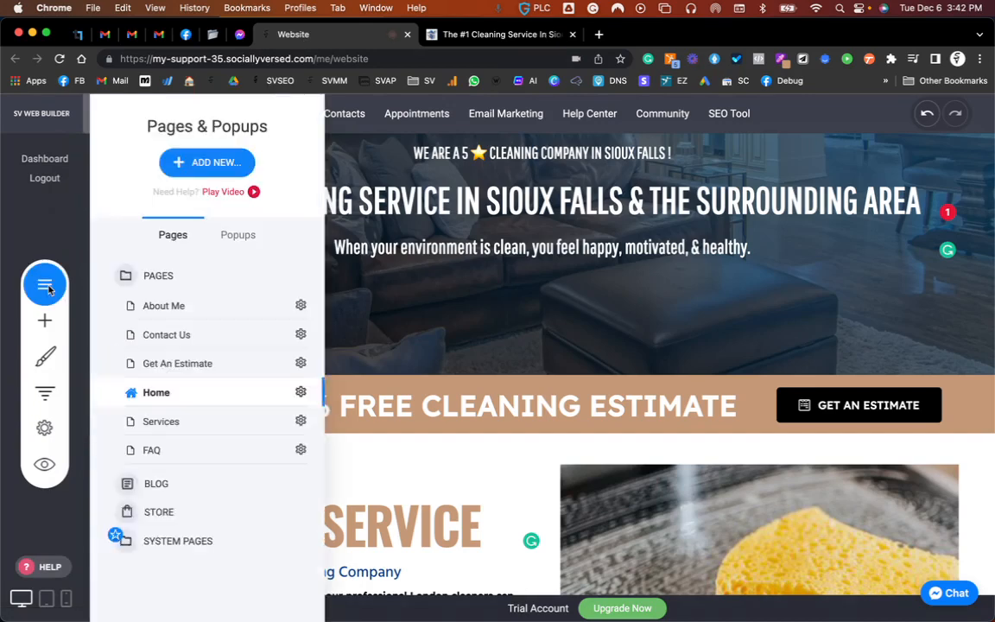
click(191, 368)
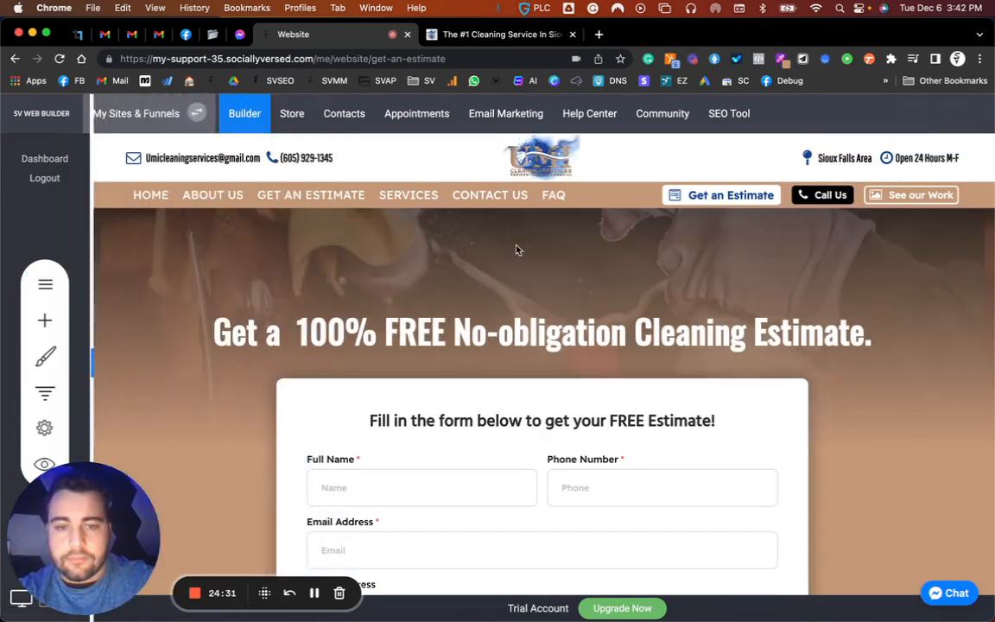
scroll(453, 433, down, 10)
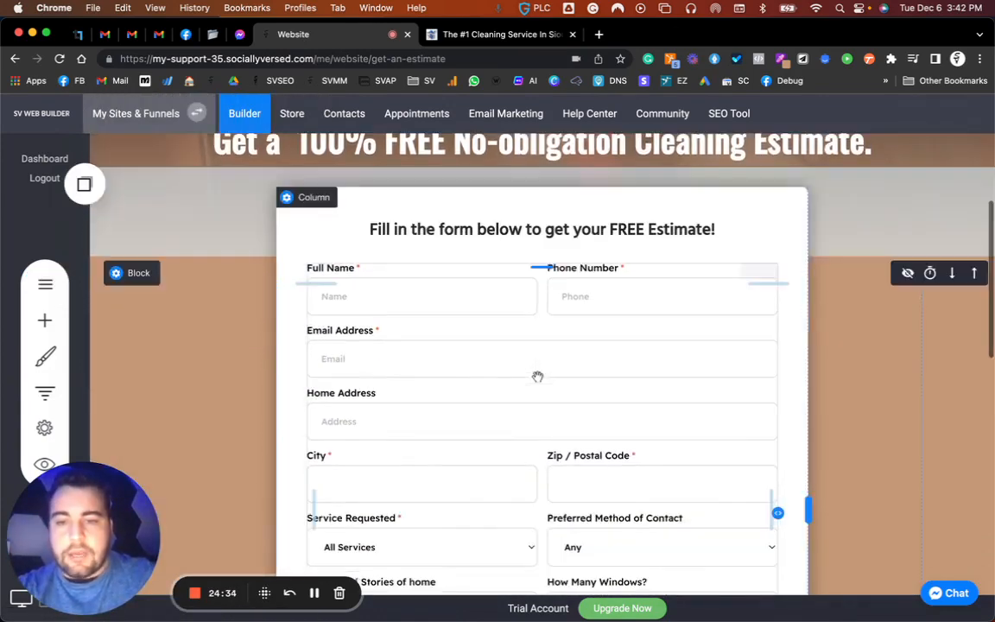
scroll(537, 377, down, 3)
scroll(538, 377, up, 10)
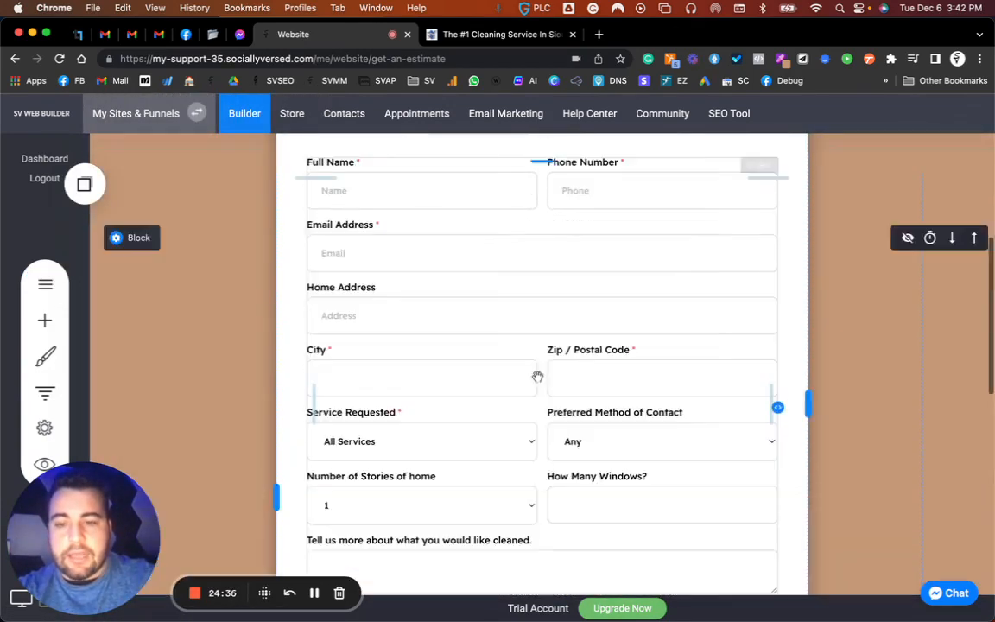
scroll(393, 389, down, 2)
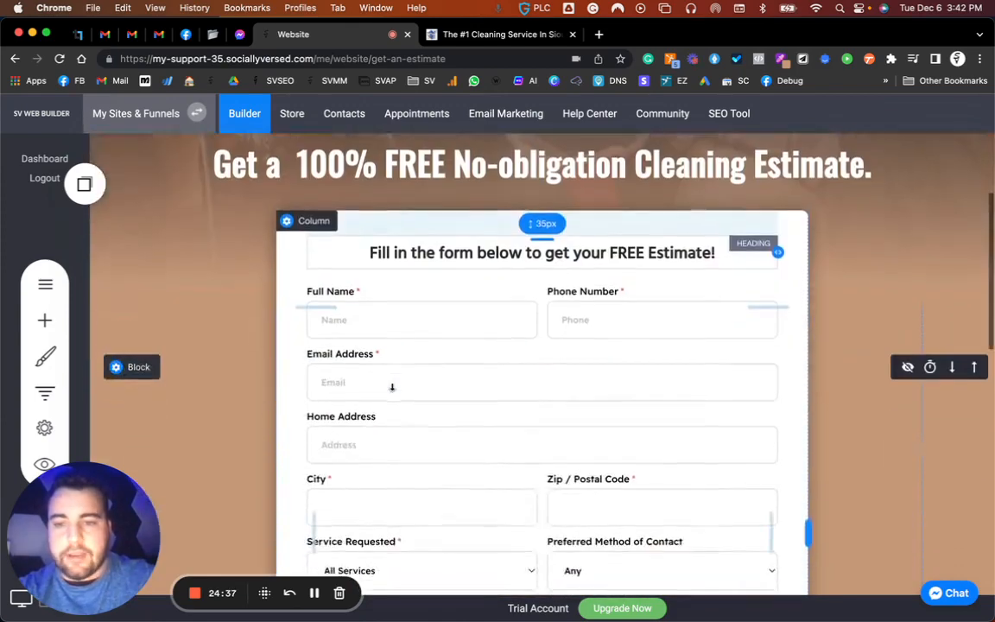
Step: Set the background color of the block behind the estimate form to white FFFFFF
click(127, 372)
click(209, 354)
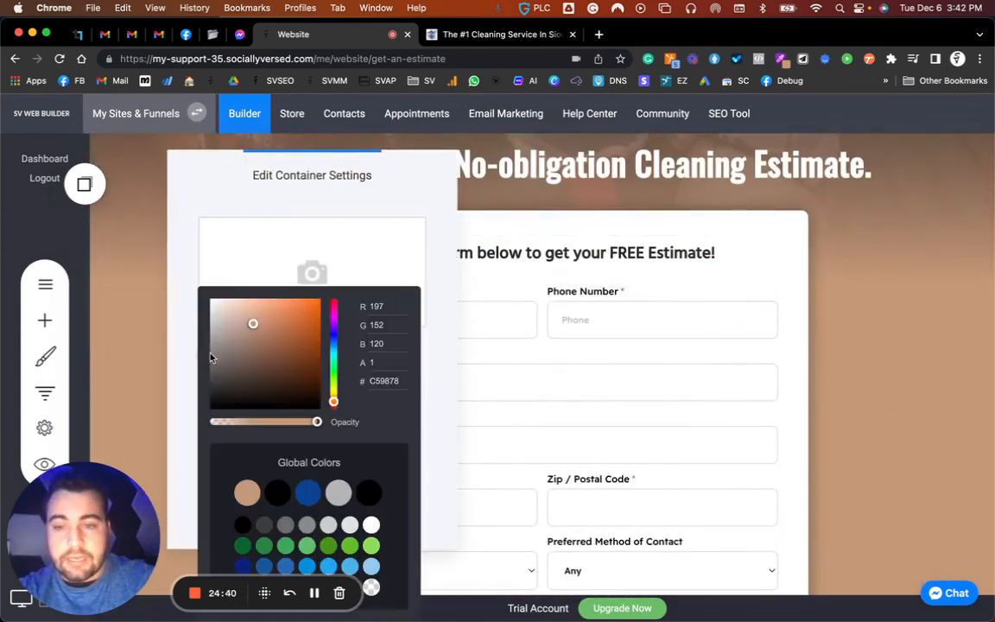
drag(236, 355, 191, 273)
click(112, 230)
click(113, 231)
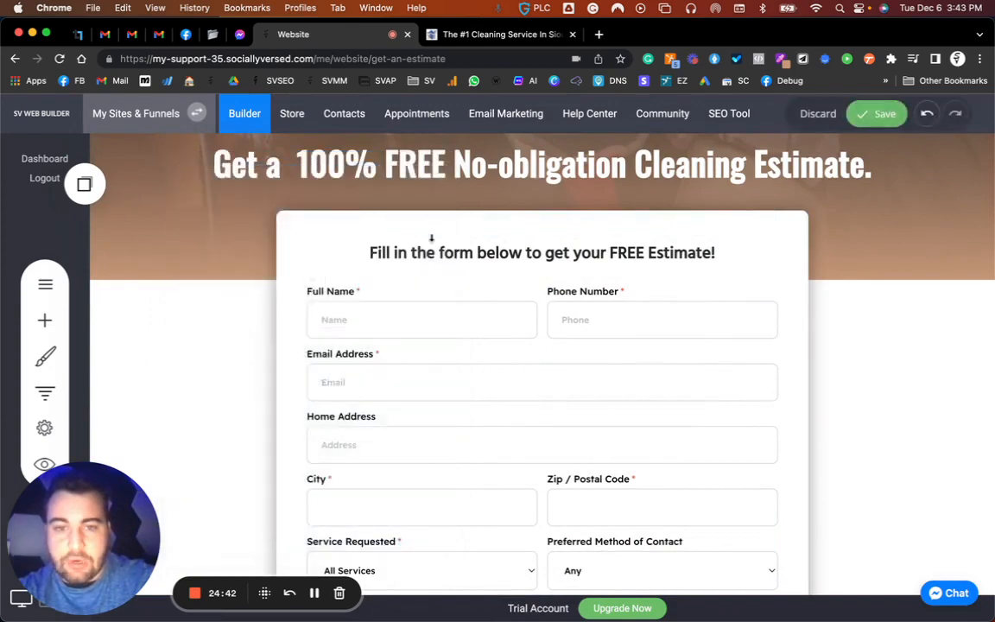
click(175, 363)
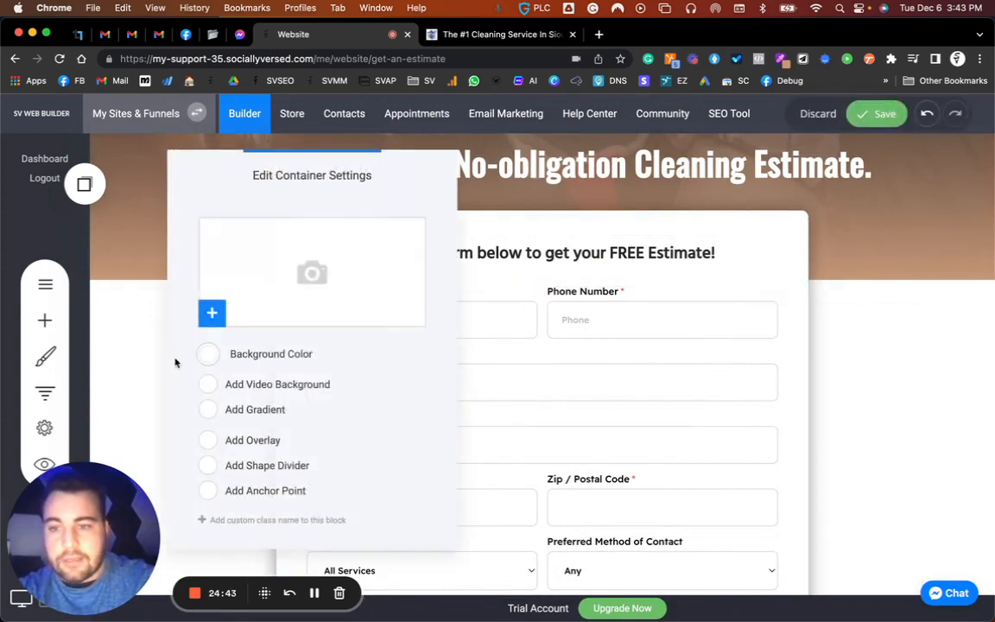
click(209, 355)
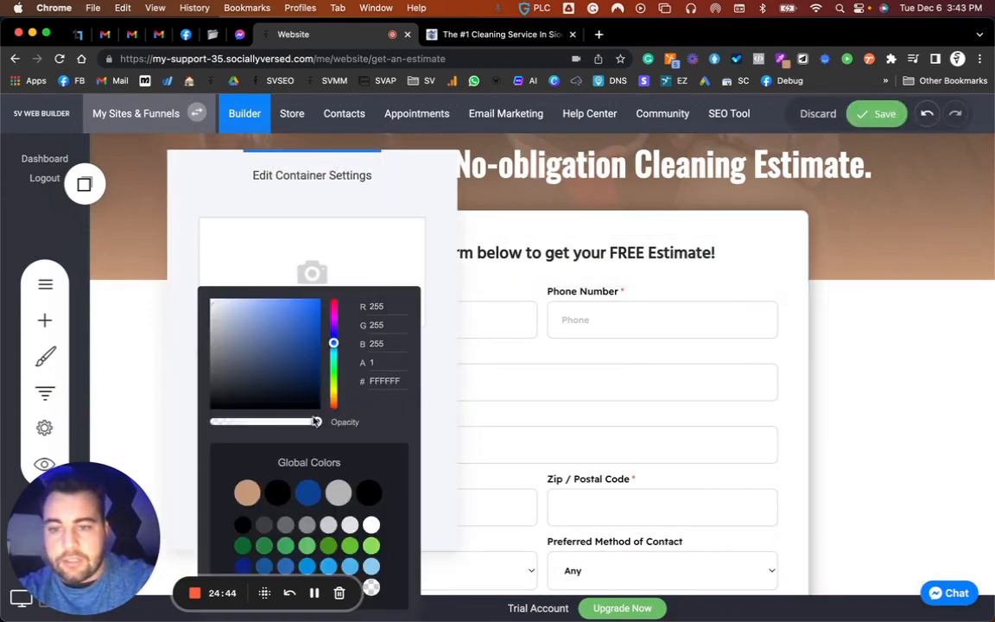
click(902, 285)
Step: Set the end color of the estimate page hero block's overlay gradient to the global blue
scroll(680, 311, up, 4)
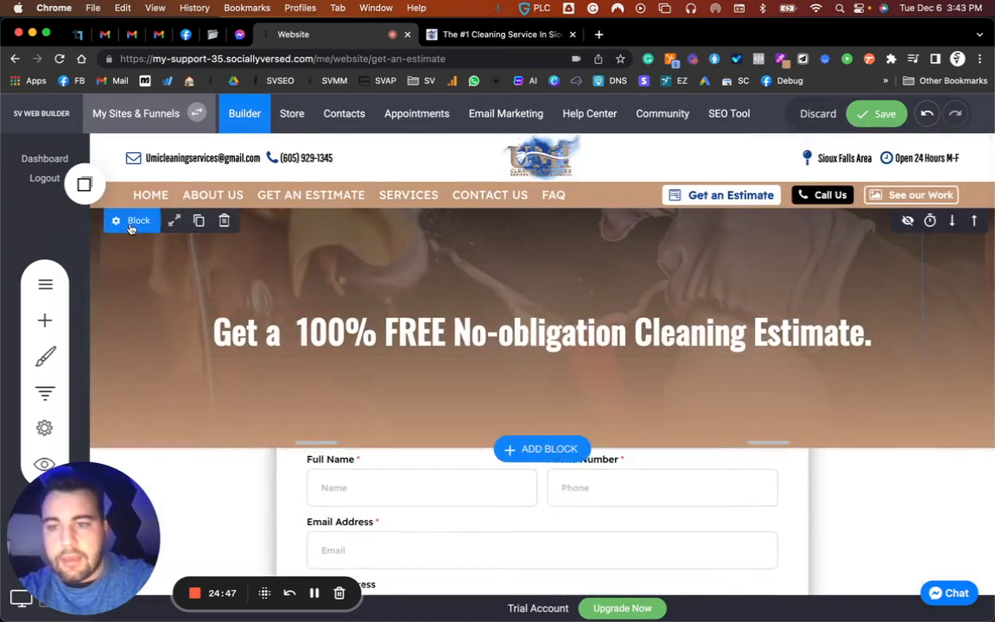
click(175, 220)
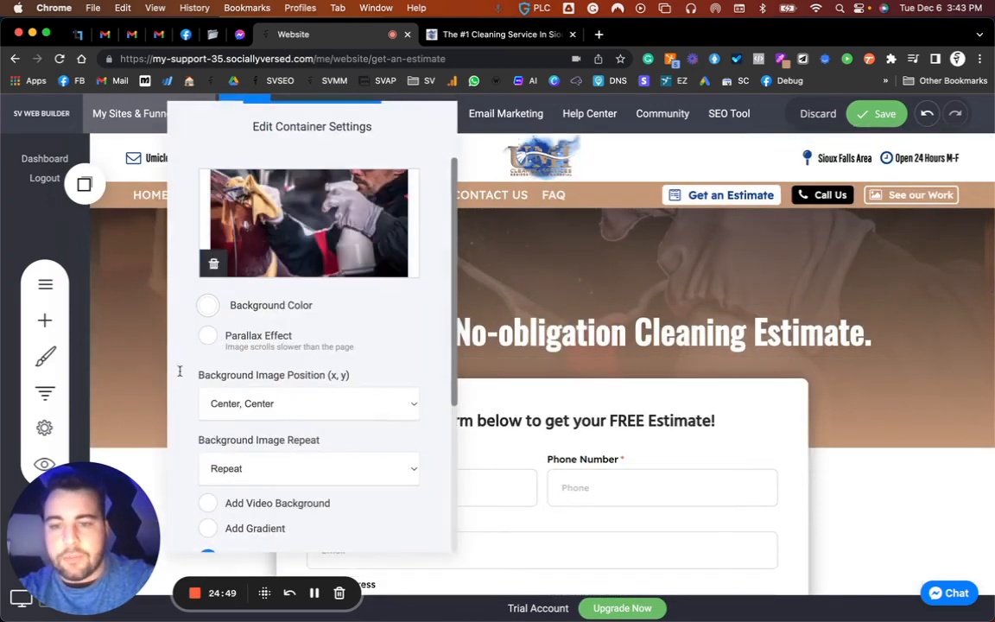
scroll(234, 506, down, 4)
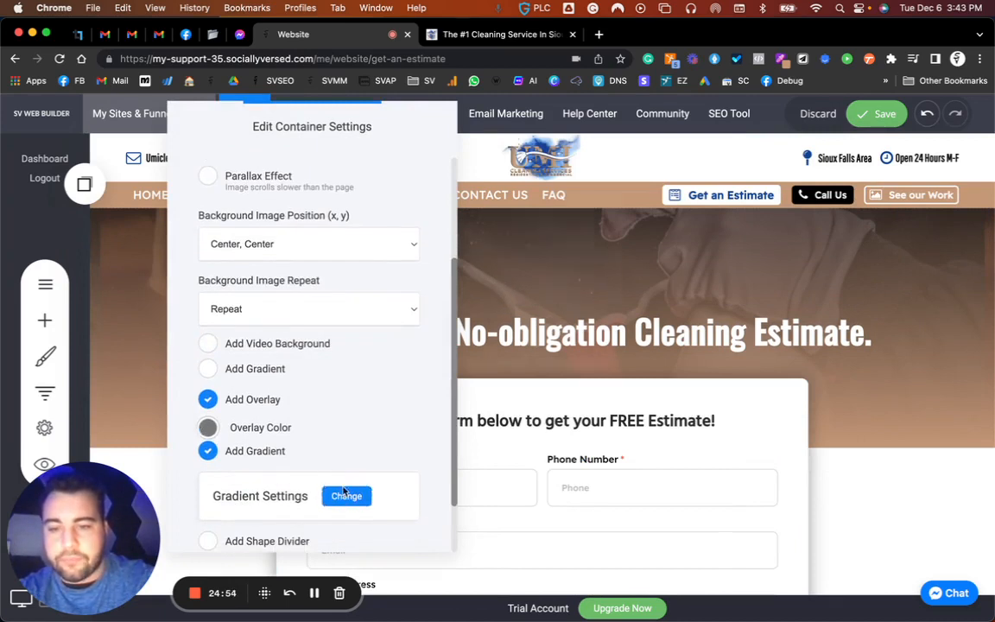
click(346, 496)
click(401, 254)
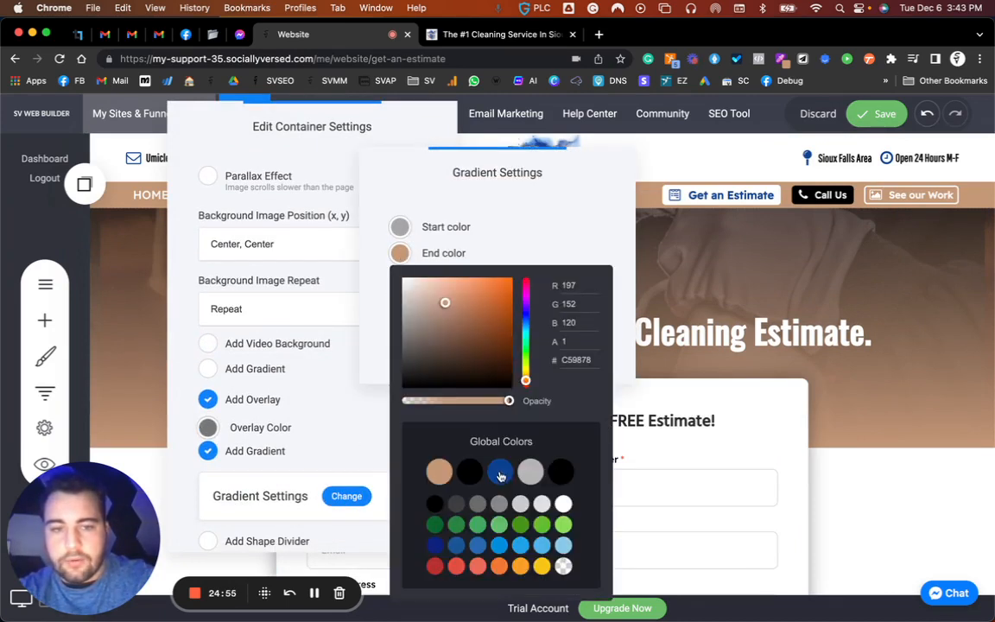
click(500, 471)
Step: Set the start color of the hero overlay gradient to the global tan C59878 with opacity 0
click(399, 227)
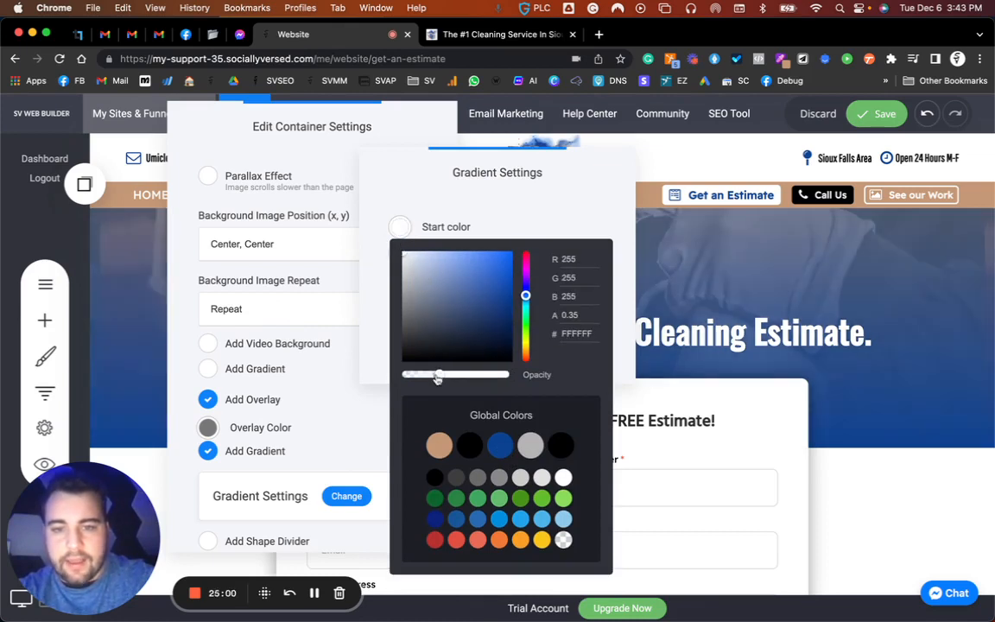
drag(437, 377, 416, 378)
click(440, 442)
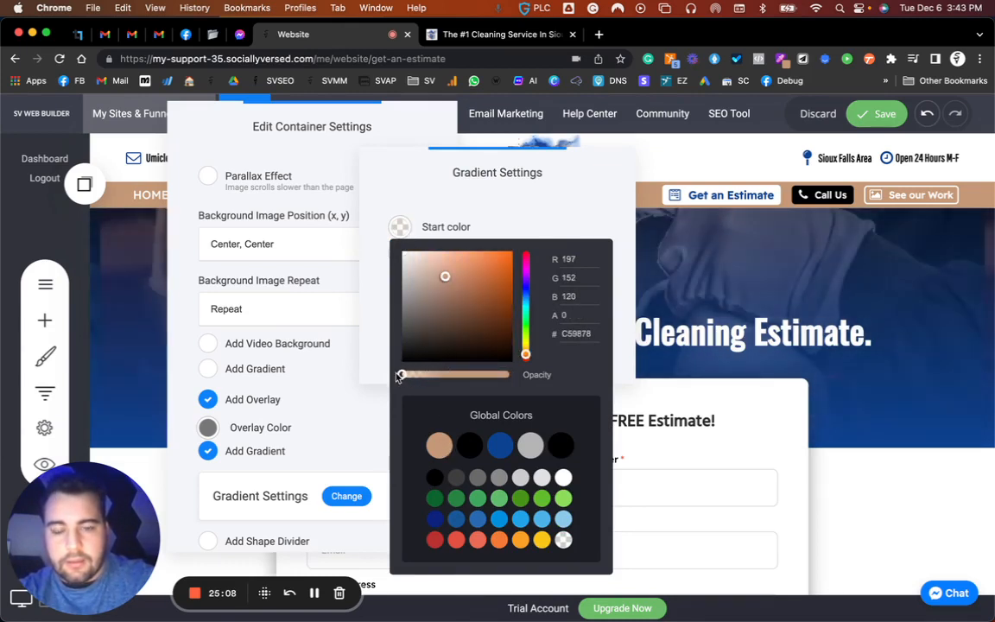
click(713, 275)
click(721, 275)
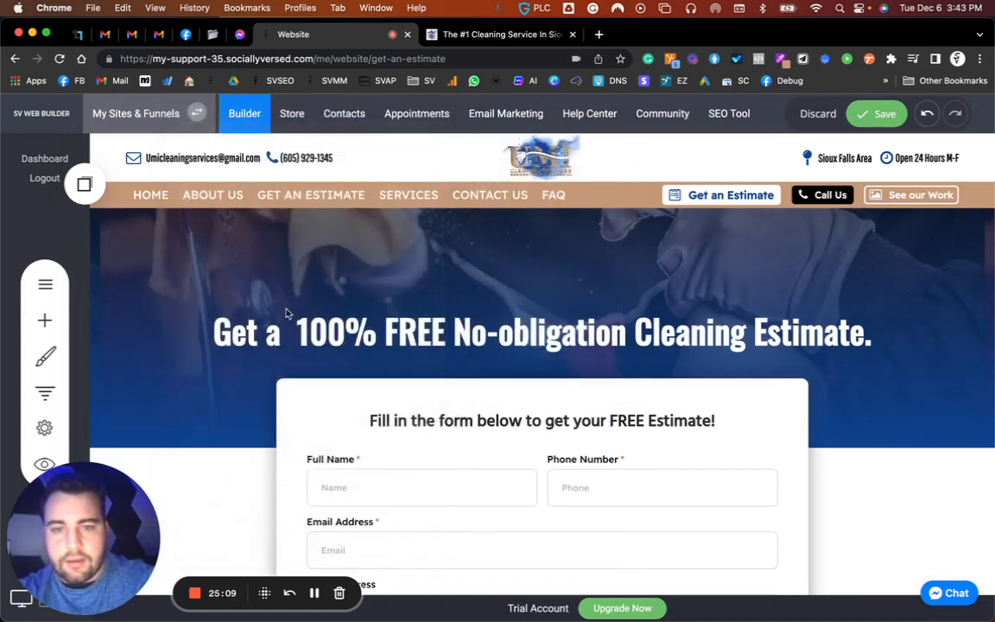
Step: Replace the estimate page hero block's background image with the living room photo from the Images folder
click(147, 228)
click(299, 256)
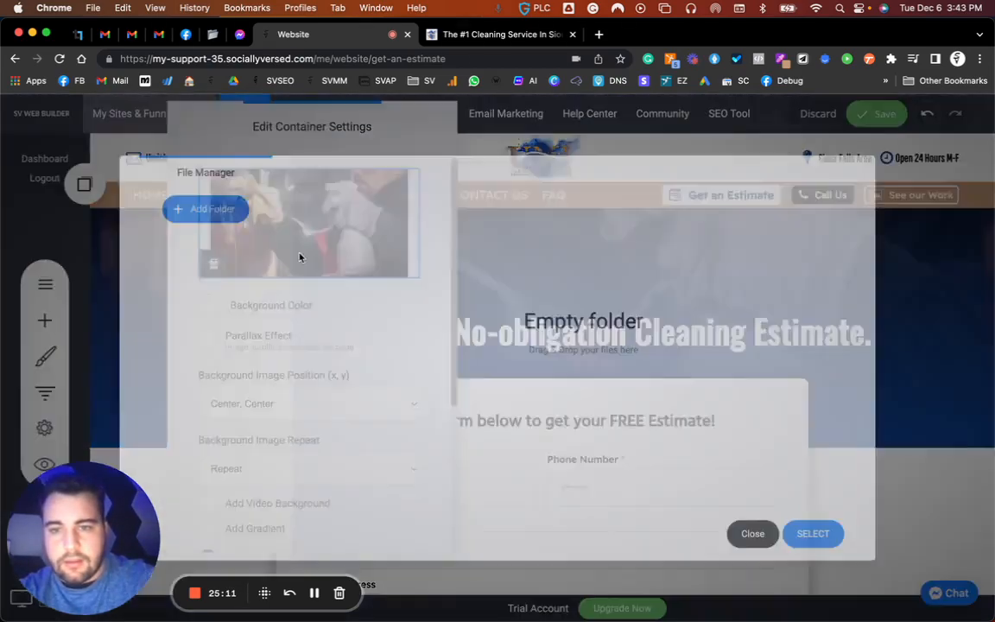
click(397, 233)
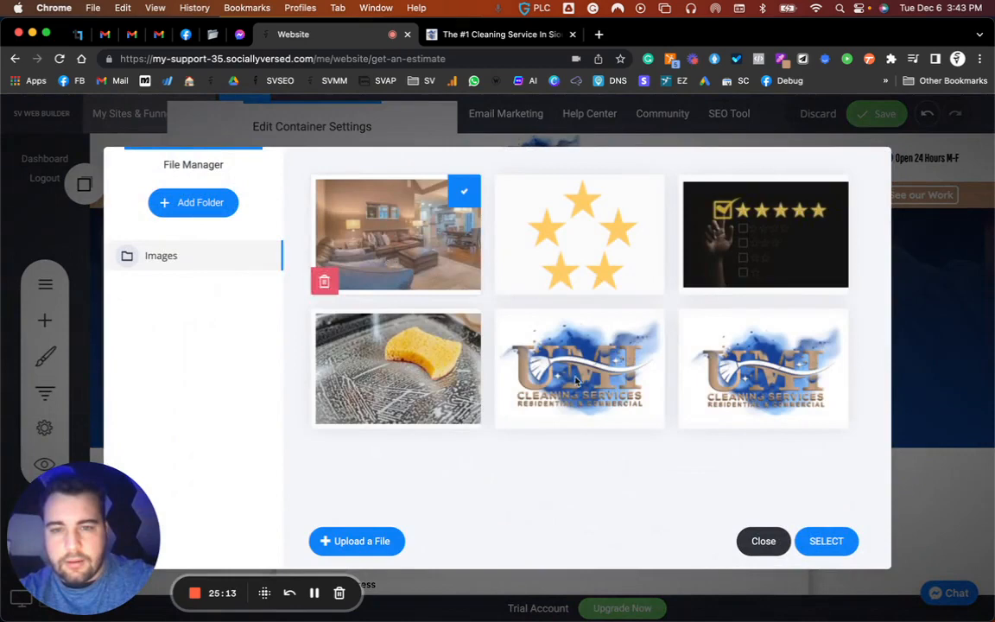
click(826, 541)
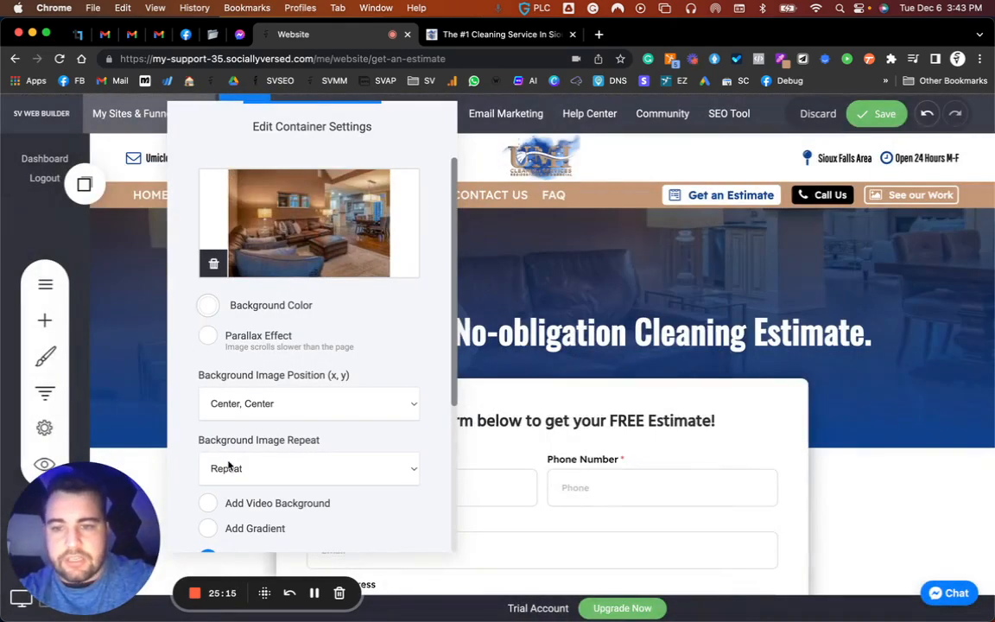
Step: Set the hero's Background Image Repeat to Cover whole area and save the page
scroll(229, 466, down, 3)
click(283, 377)
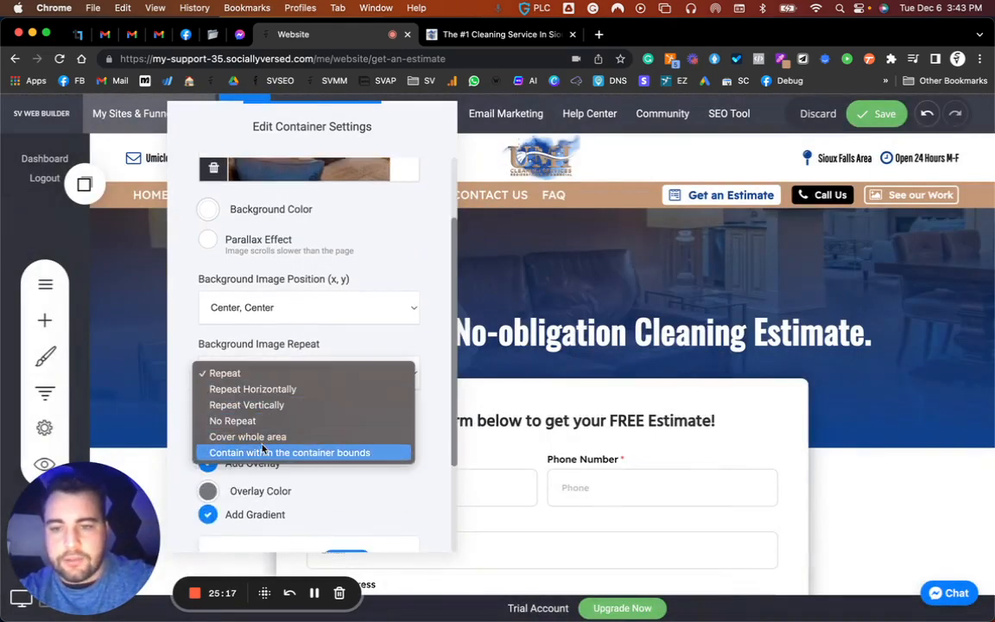
click(270, 450)
click(278, 384)
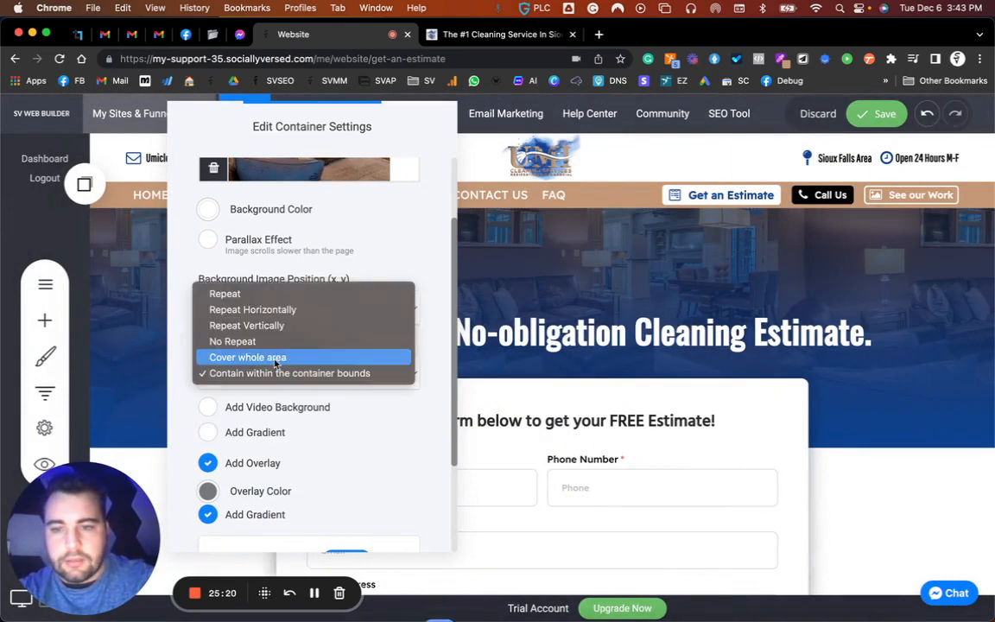
click(276, 357)
click(615, 254)
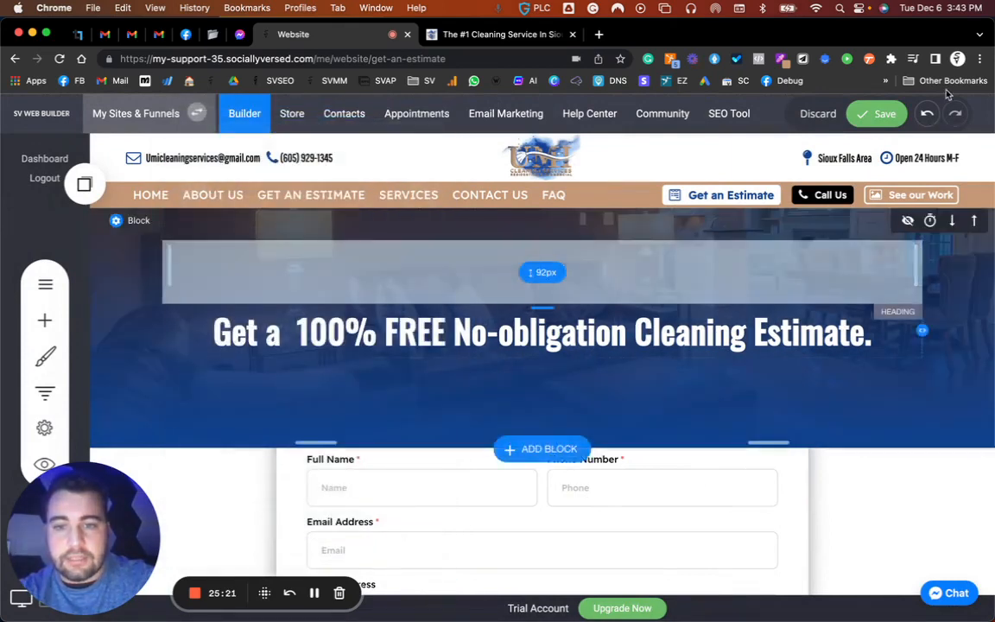
click(890, 123)
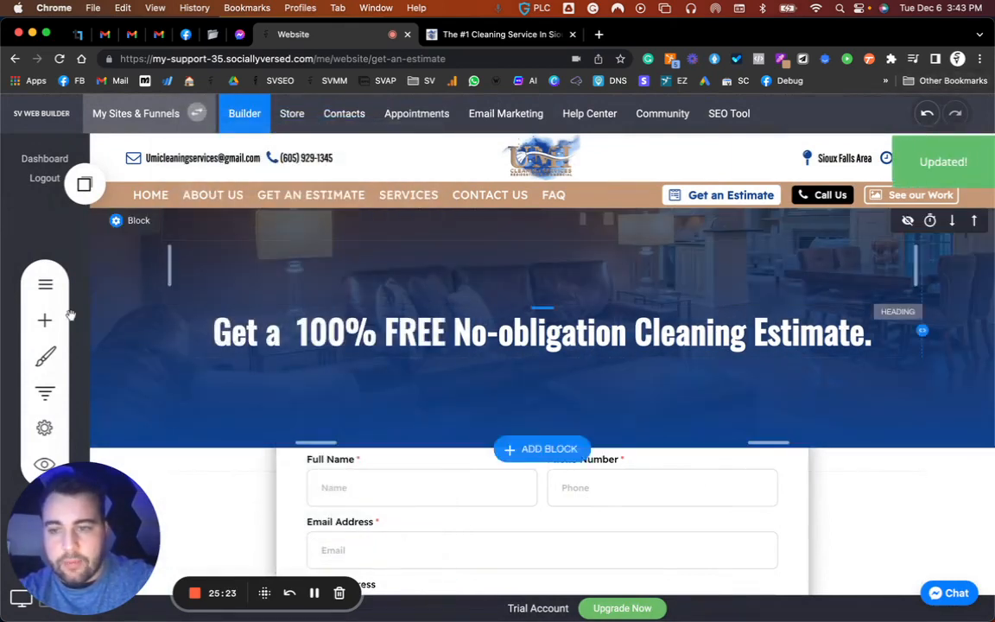
Step: Add an image widget below the heading in the estimate form container and fill it with the UMI Cleaning Services logo
click(58, 323)
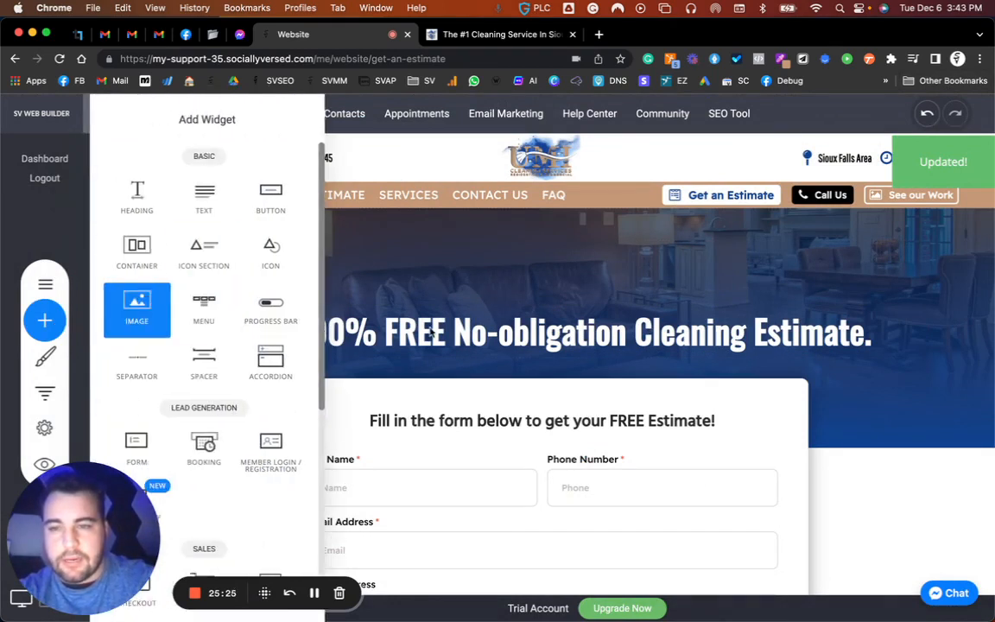
drag(136, 311, 570, 458)
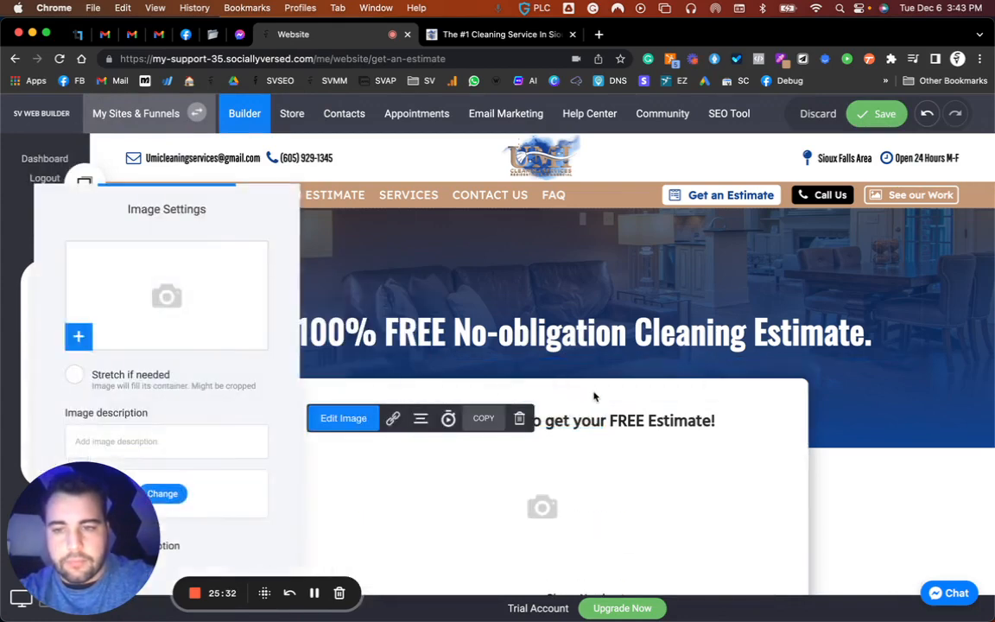
click(176, 290)
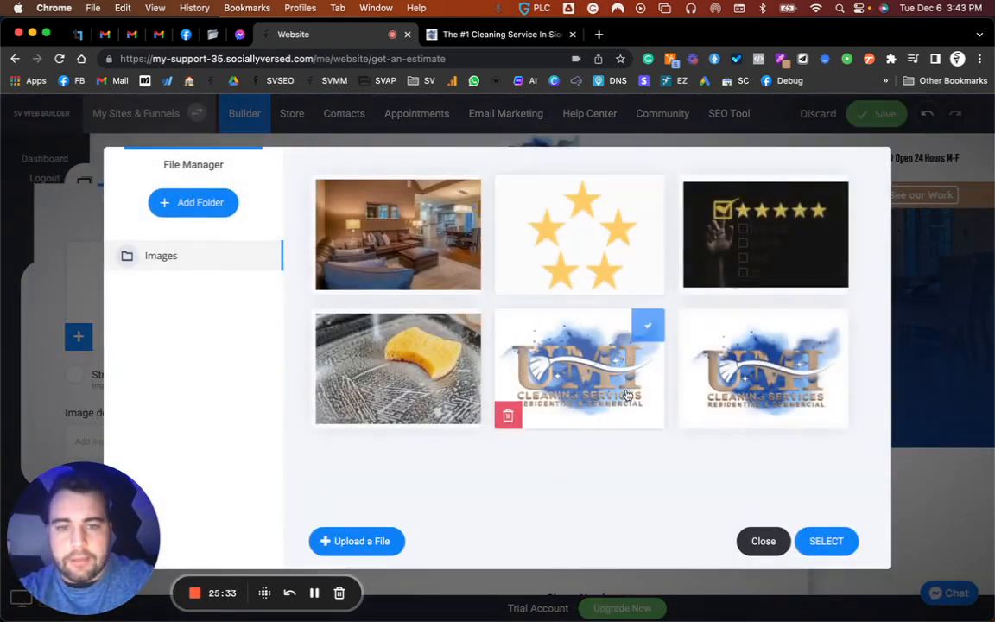
click(563, 354)
click(827, 541)
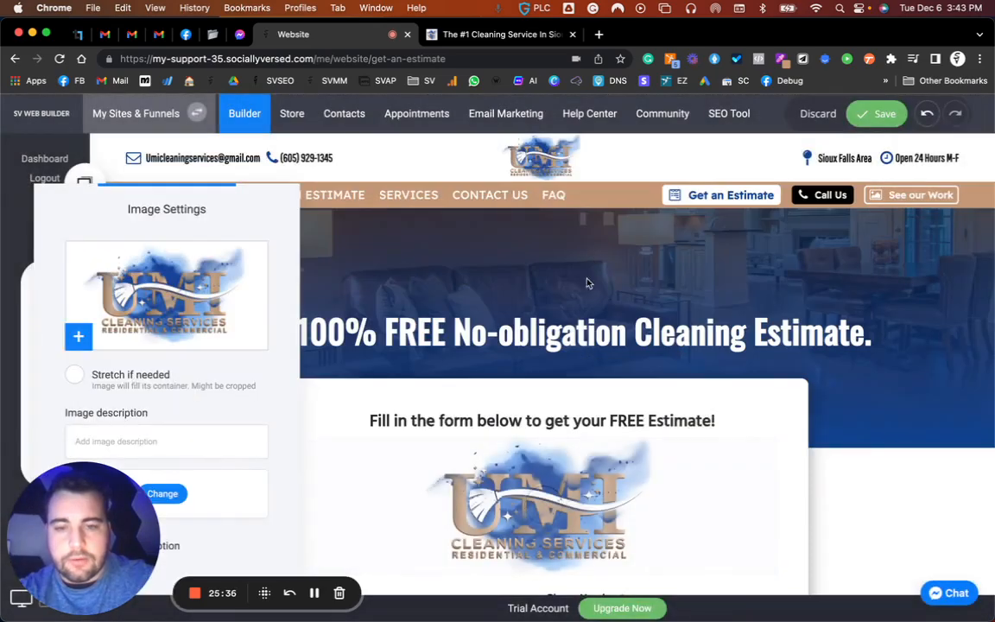
click(535, 330)
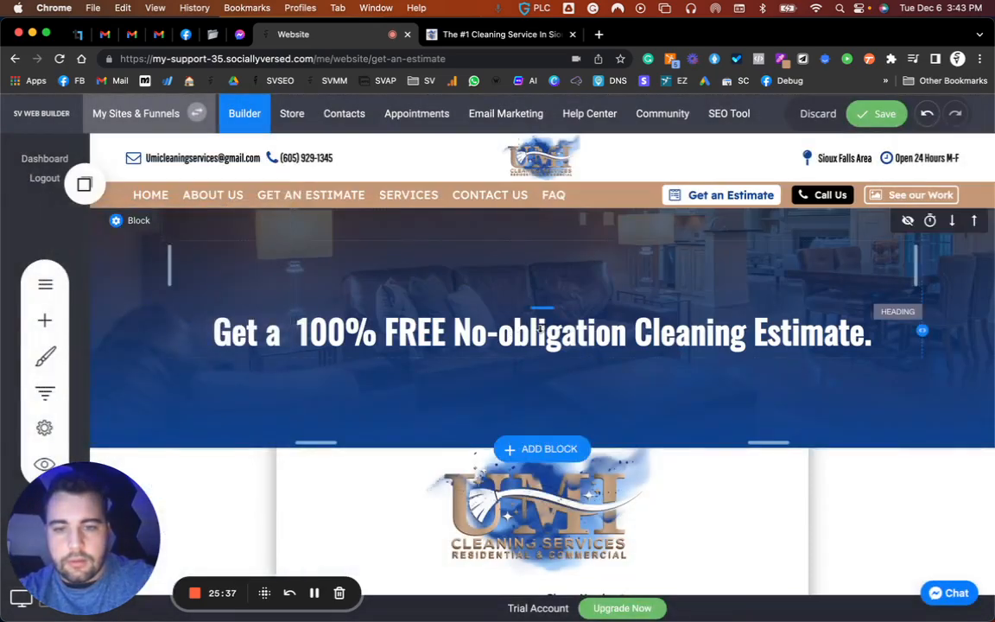
Step: Move the "Fill in the form below to get your FREE Estimate!" heading below the logo image
scroll(540, 329, down, 3)
drag(544, 285, 605, 432)
scroll(704, 295, up, 3)
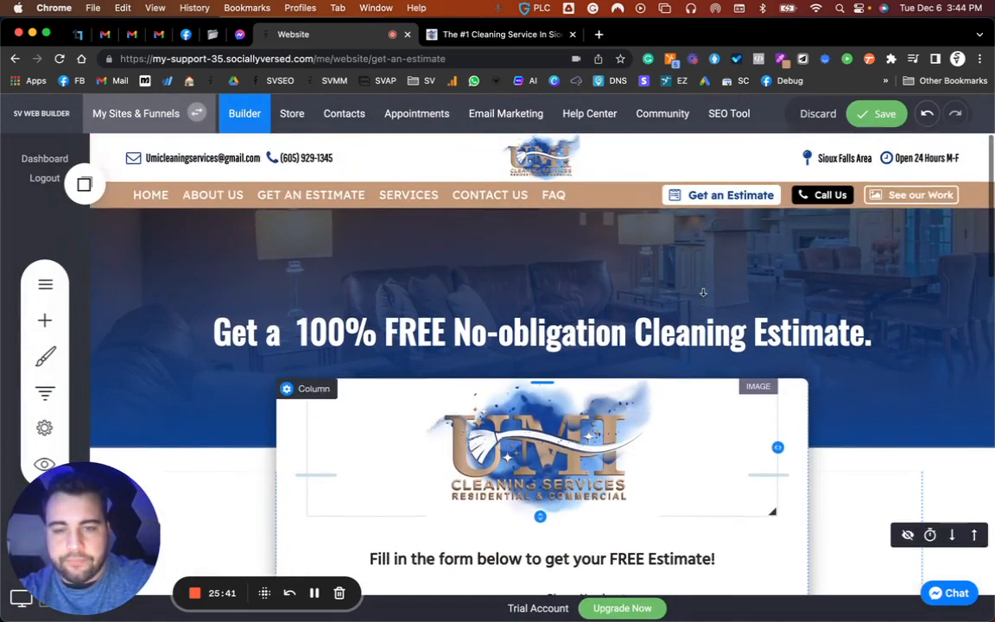
Step: Try removing the hero heading and reducing the space above the form heading, and undo both changes
click(389, 330)
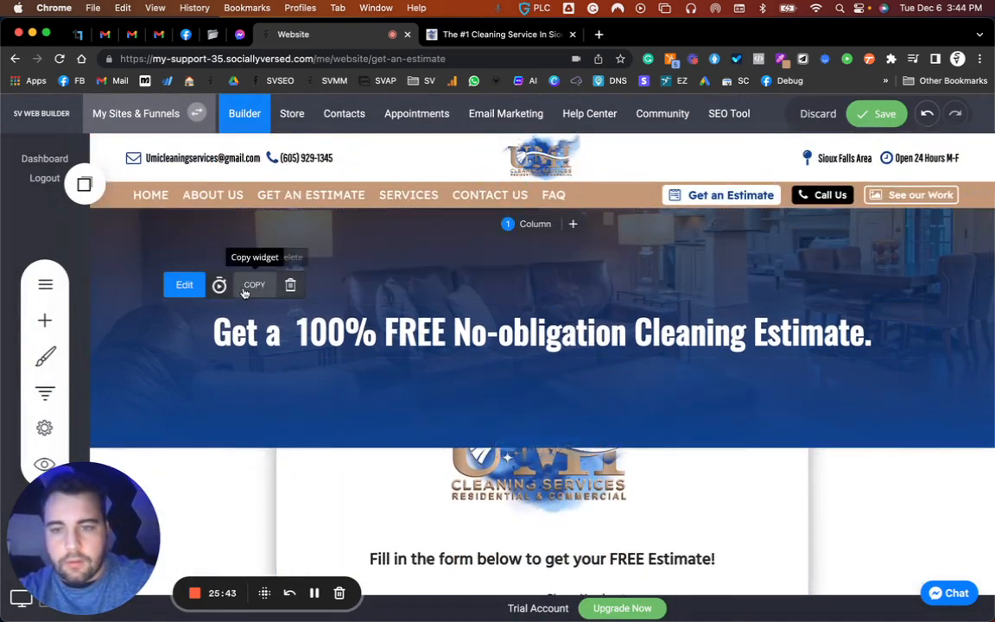
click(291, 284)
click(561, 367)
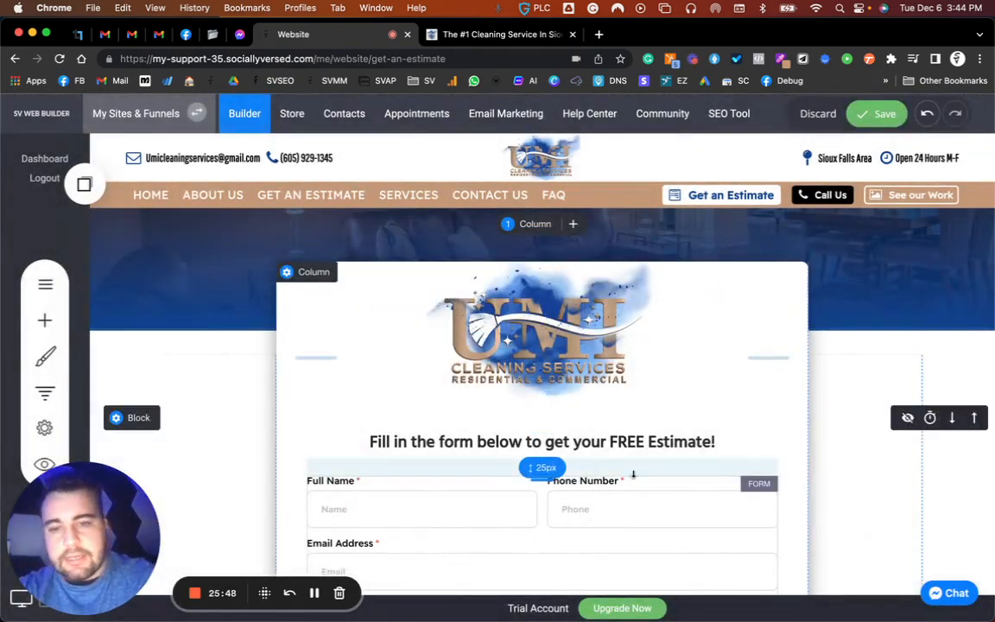
drag(570, 411, 573, 403)
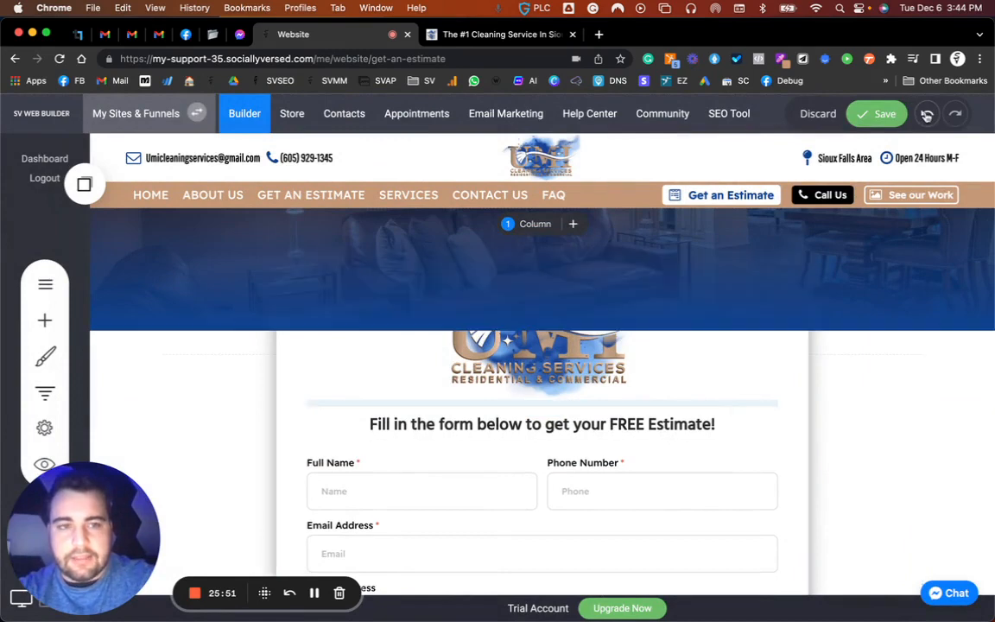
click(926, 118)
click(926, 119)
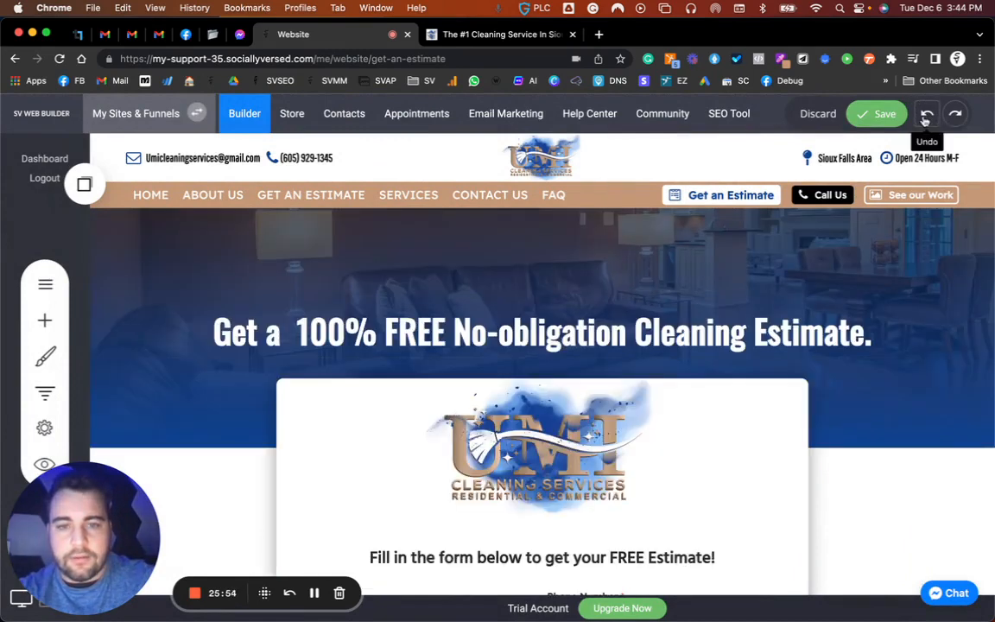
Step: Slightly reduce the space between the logo and the form heading
scroll(636, 427, down, 2)
drag(611, 400, 615, 389)
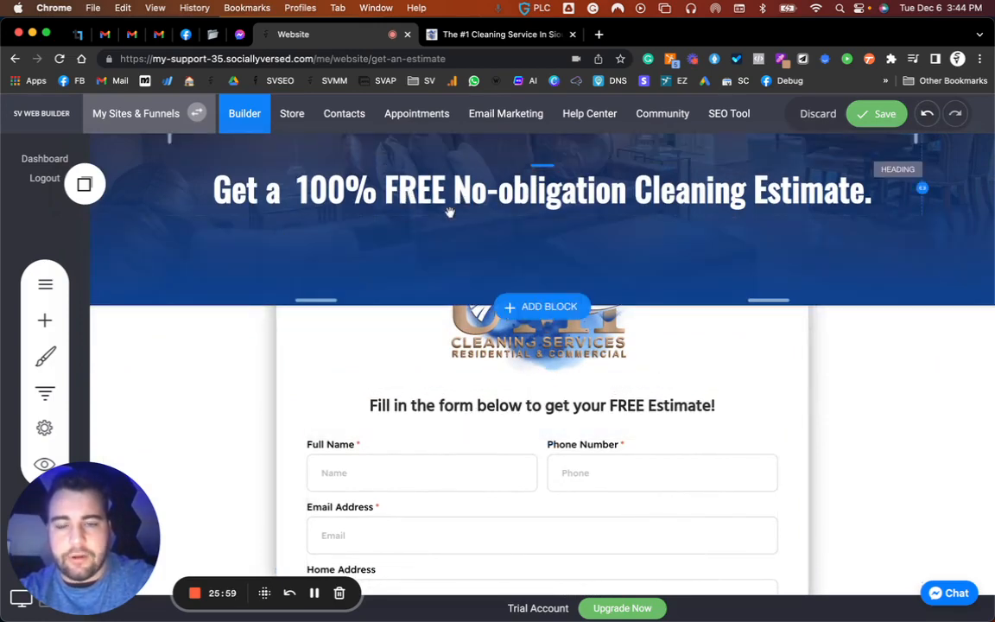
Step: Try placing the form heading in the hero block and return it to its place below the logo
drag(430, 412, 444, 214)
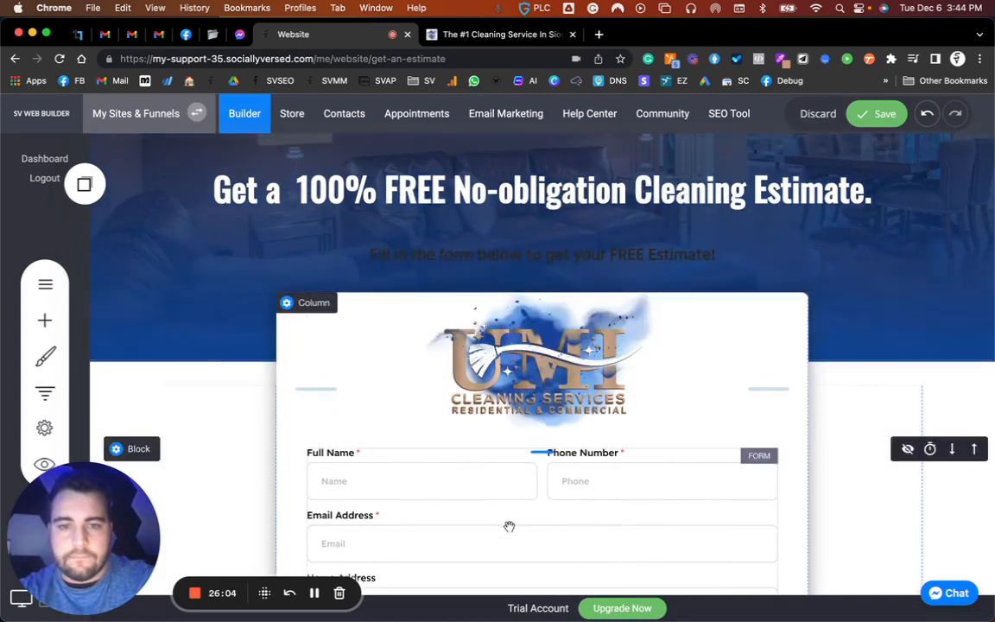
drag(501, 260, 500, 412)
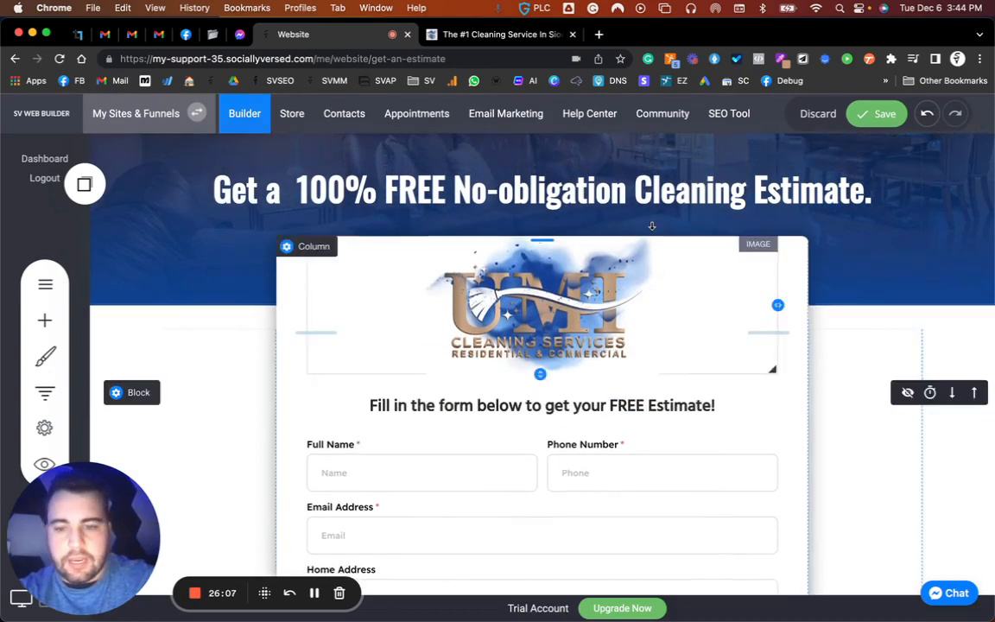
Step: Save the page and open the published site's Get An Estimate page to check the result
scroll(652, 226, up, 1)
click(877, 114)
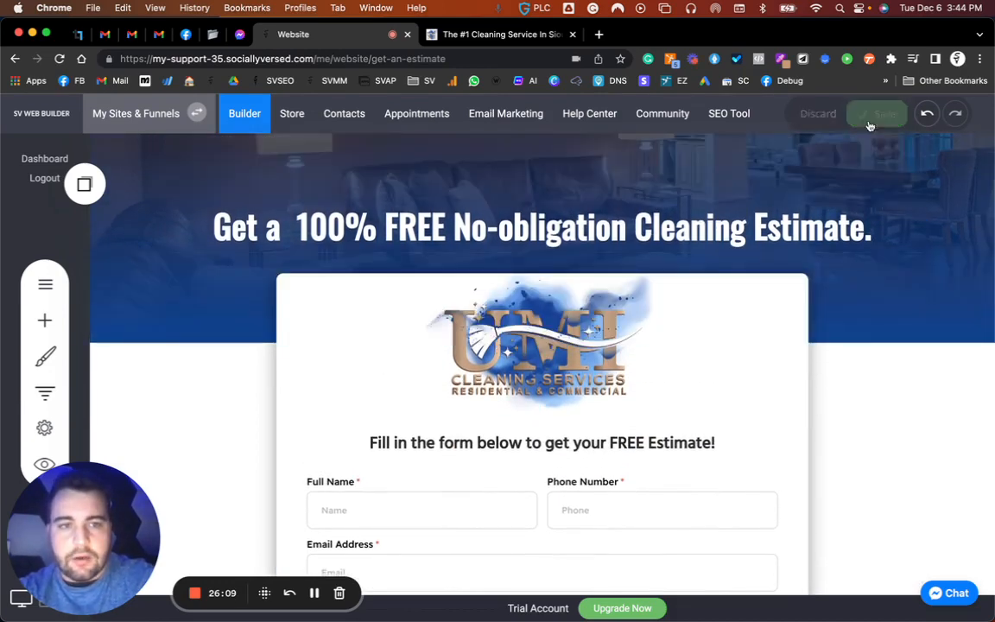
click(466, 38)
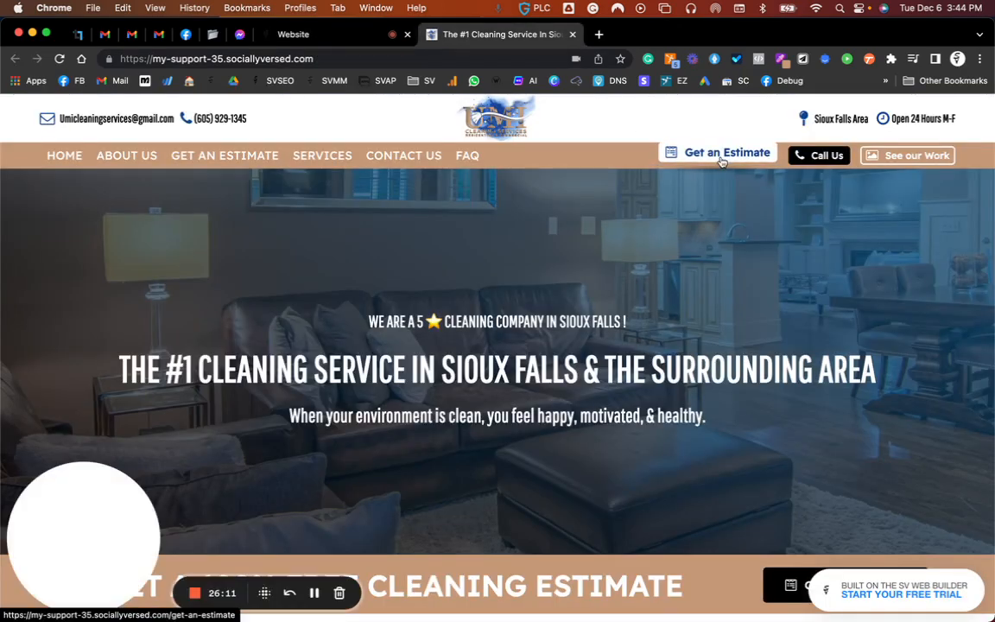
click(721, 157)
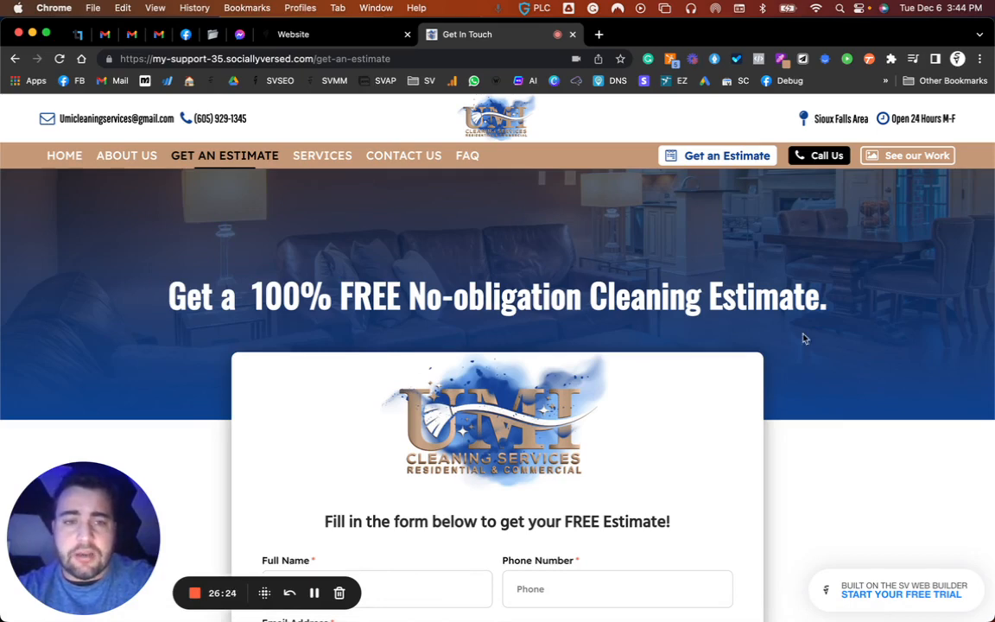
Step: Back in the builder, reduce the opacity of the blue end color in the hero block's overlay gradient
click(374, 38)
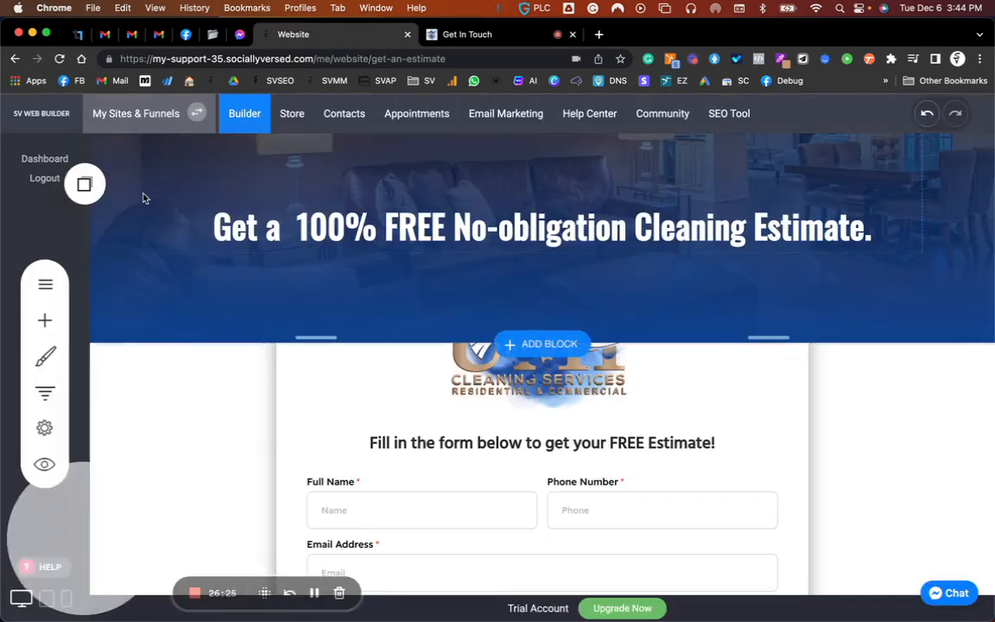
click(138, 171)
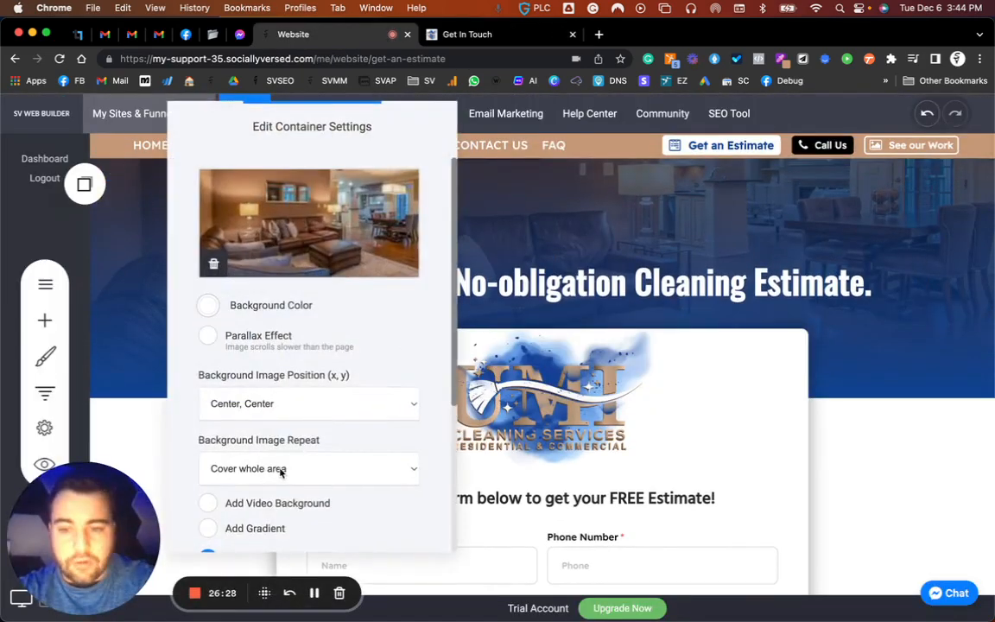
scroll(282, 467, down, 3)
scroll(339, 455, down, 2)
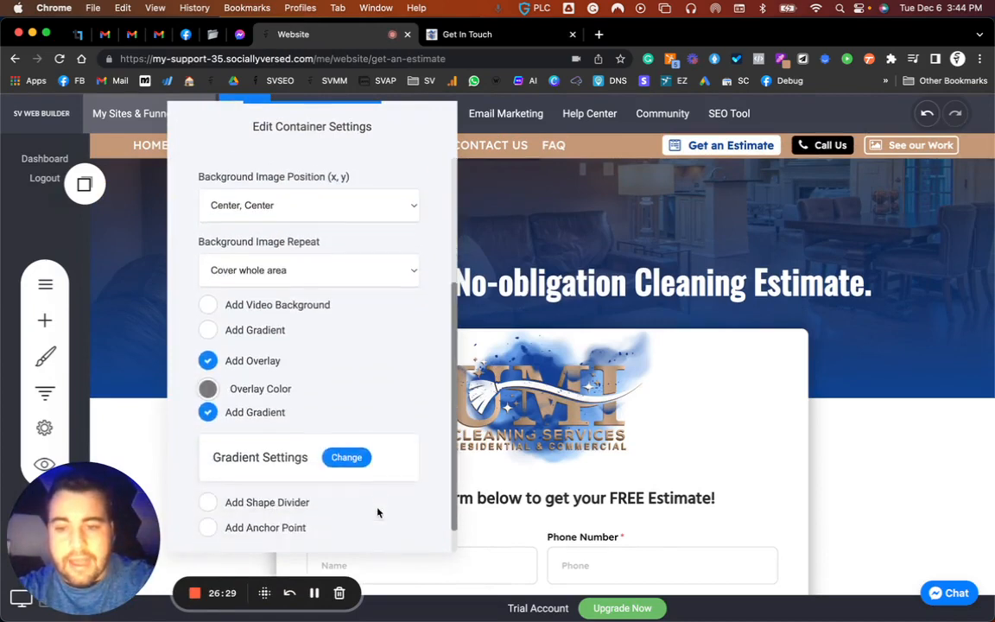
click(339, 456)
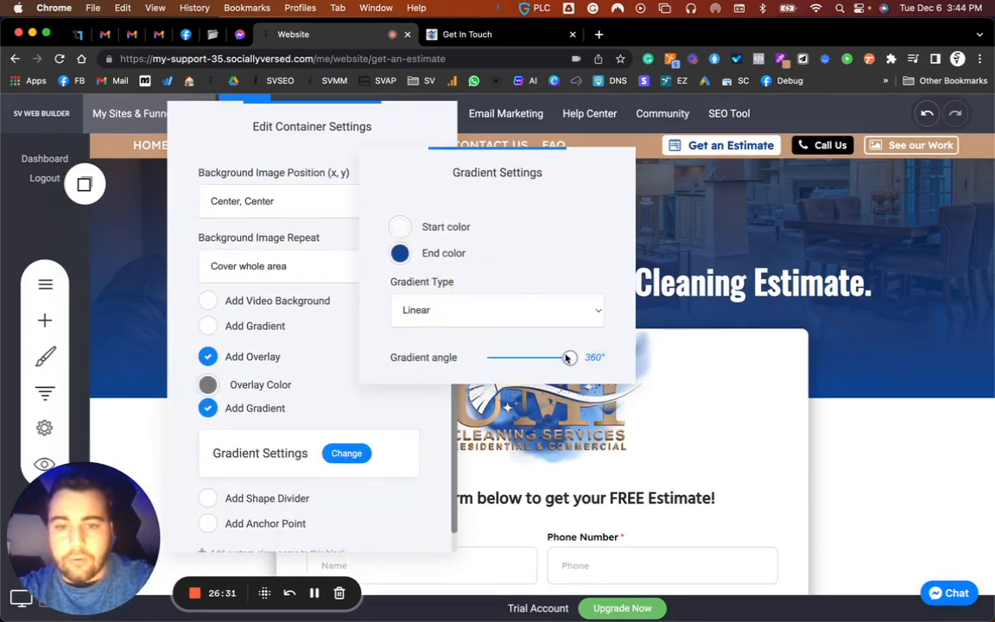
click(400, 254)
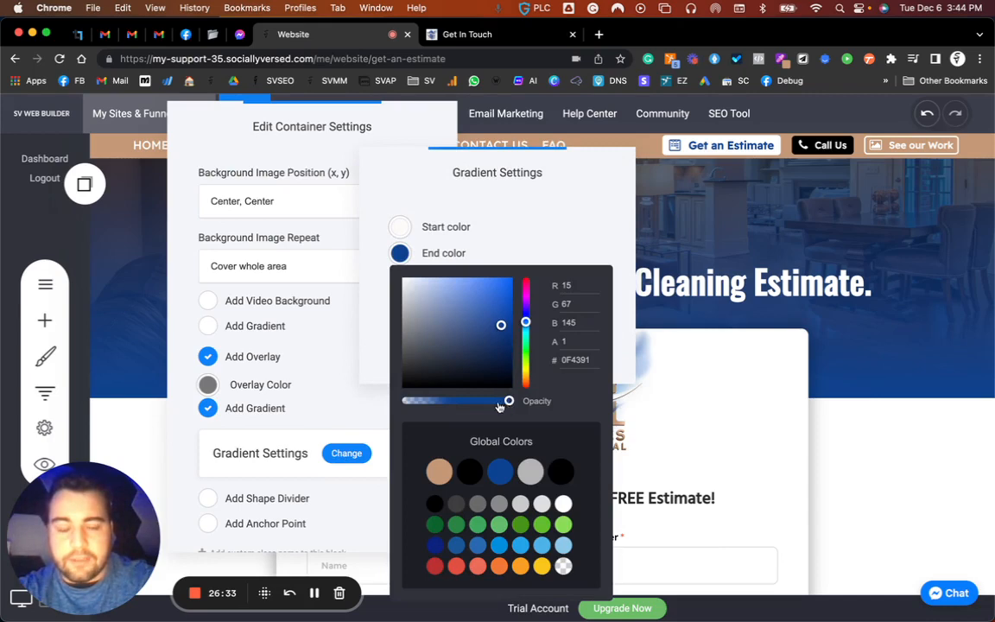
click(795, 262)
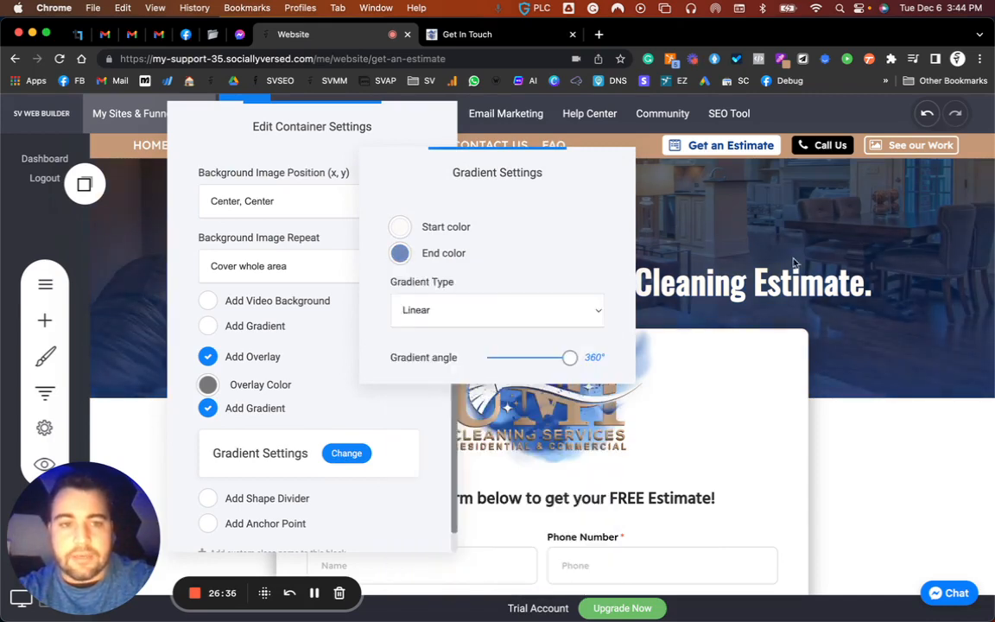
click(808, 251)
click(826, 221)
Step: Save the lighter hero overlay and review it on the published estimate page
click(883, 114)
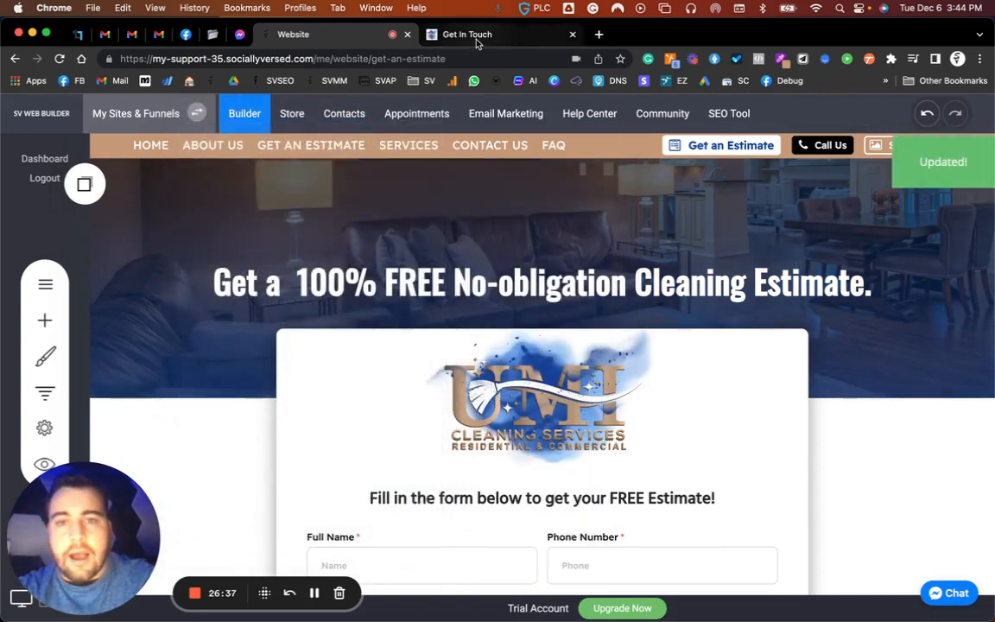
click(466, 34)
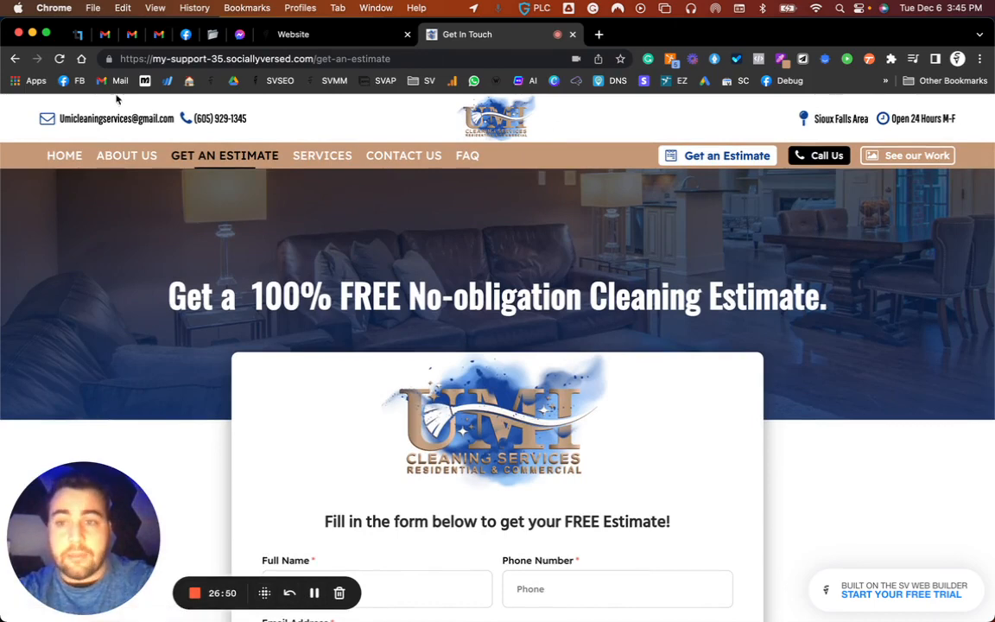
Step: Return to the builder and set the opacity of the header menu bar's tan background color to 0
click(333, 33)
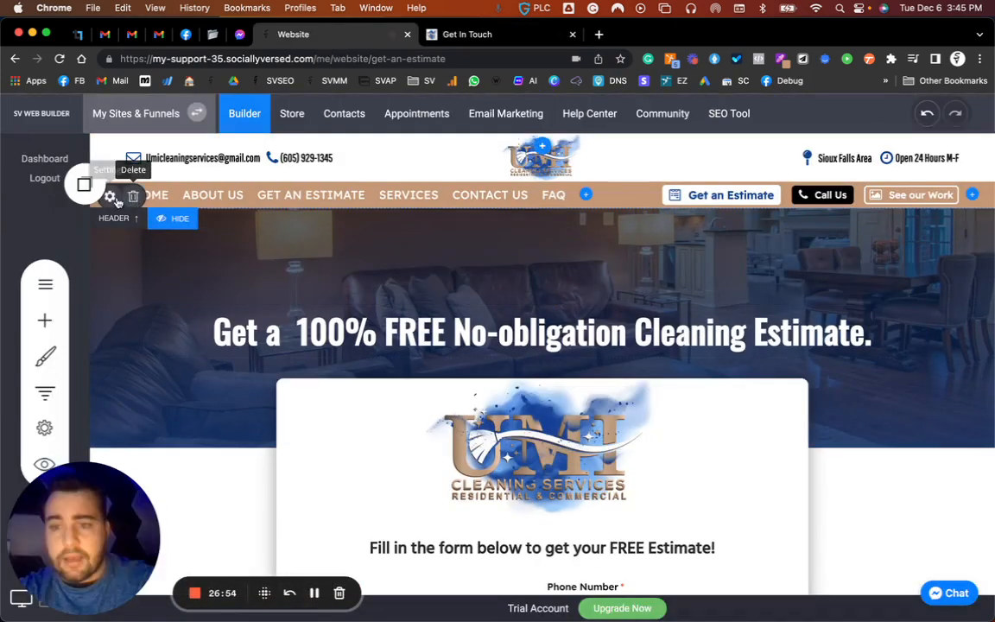
click(113, 198)
click(399, 217)
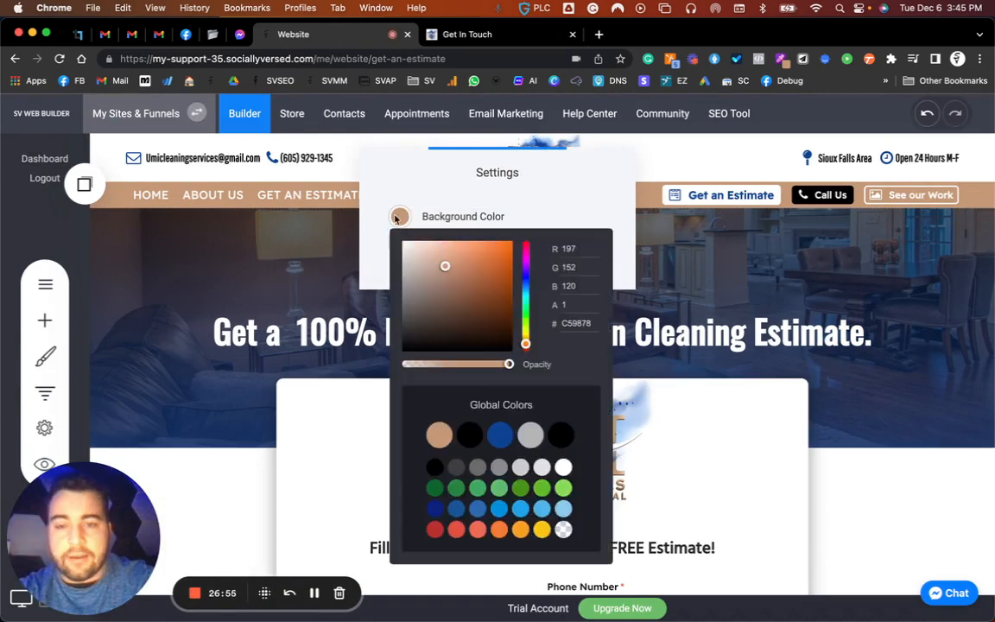
drag(509, 365, 393, 364)
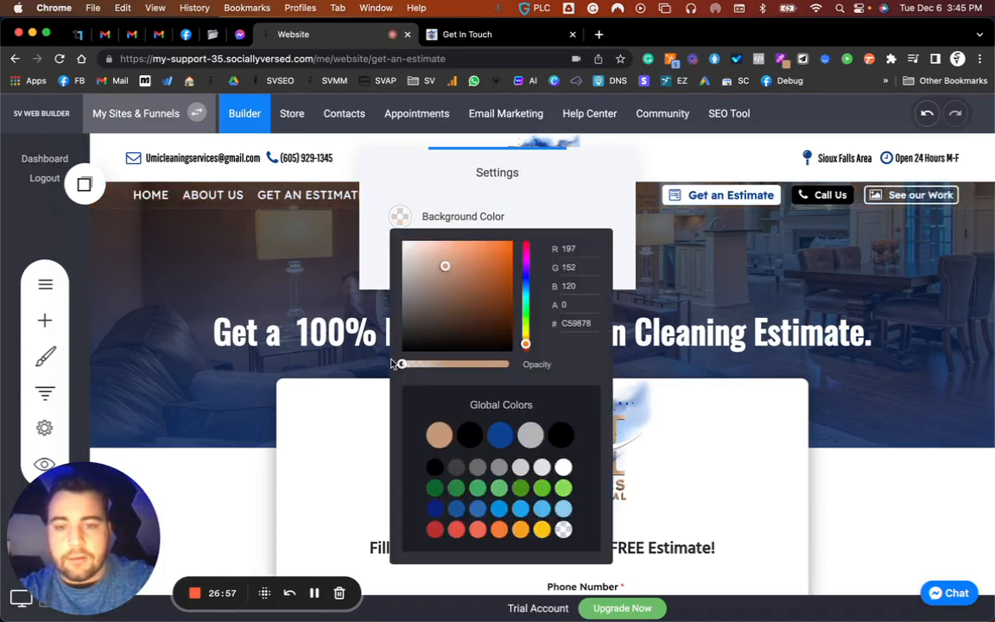
click(331, 317)
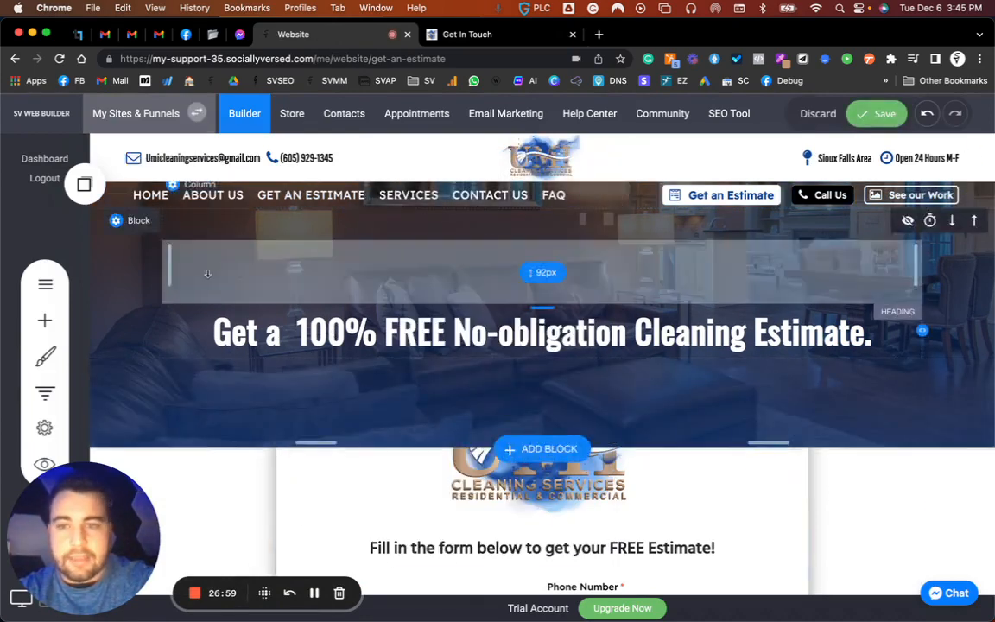
Step: Try a fully transparent top header by setting the opacity of its white background color to 0
click(111, 158)
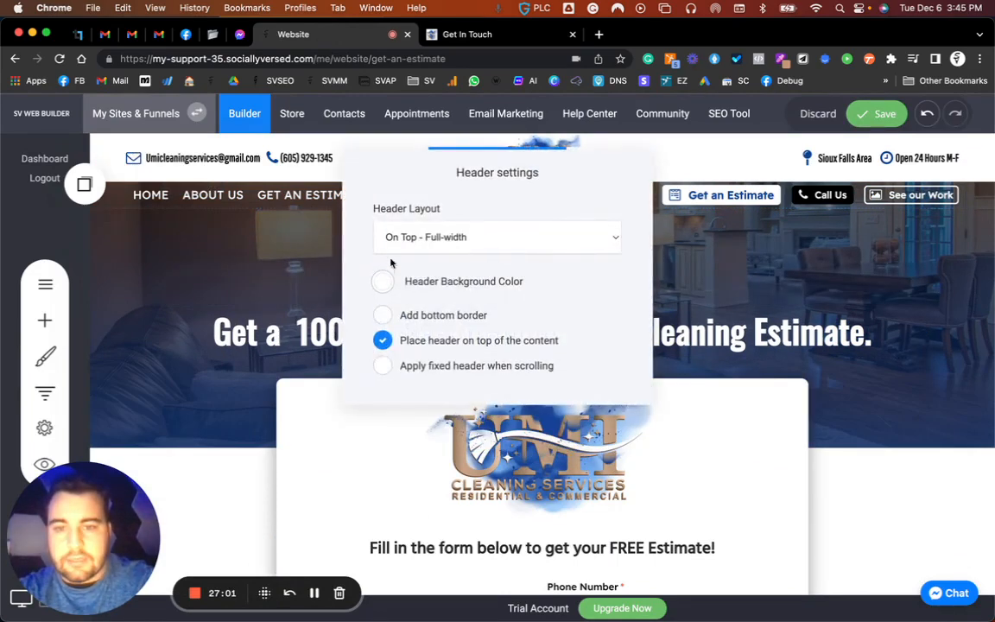
click(382, 282)
drag(492, 422, 367, 413)
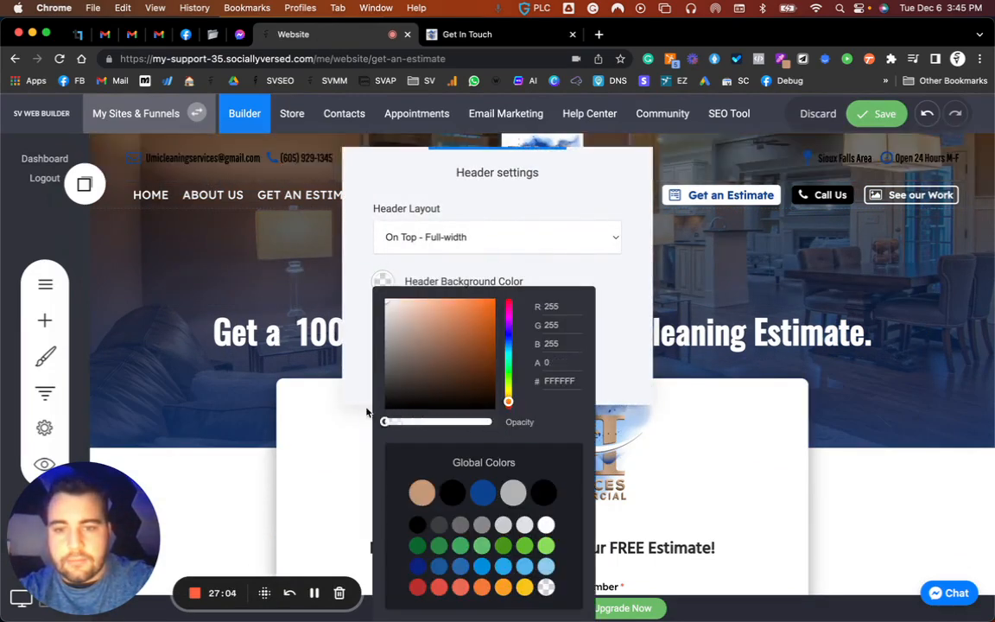
click(279, 275)
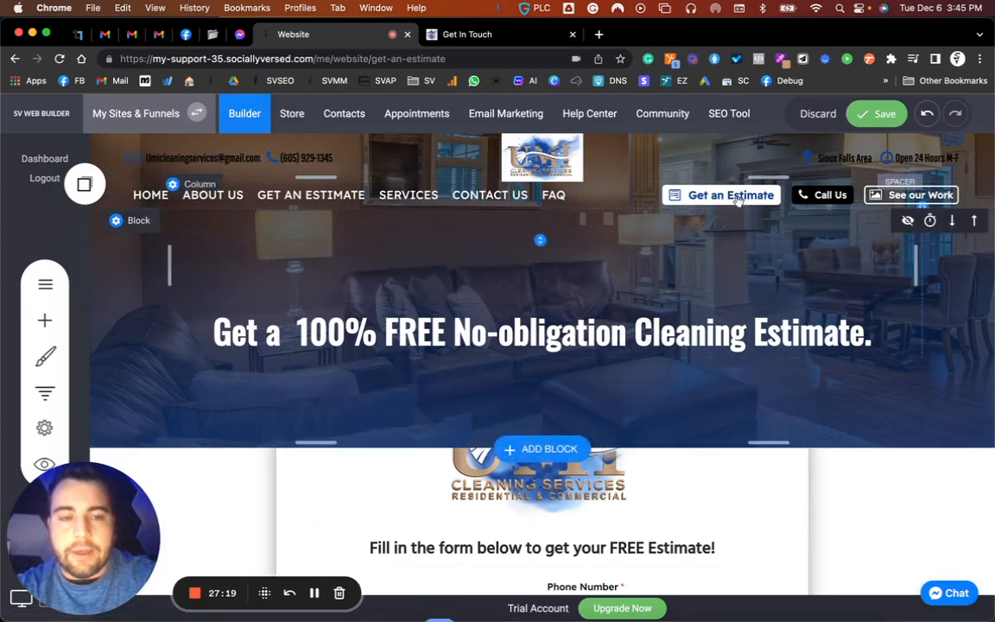
Step: Restore the top header's background color to solid white (FFFFFF) with opacity 1
click(112, 158)
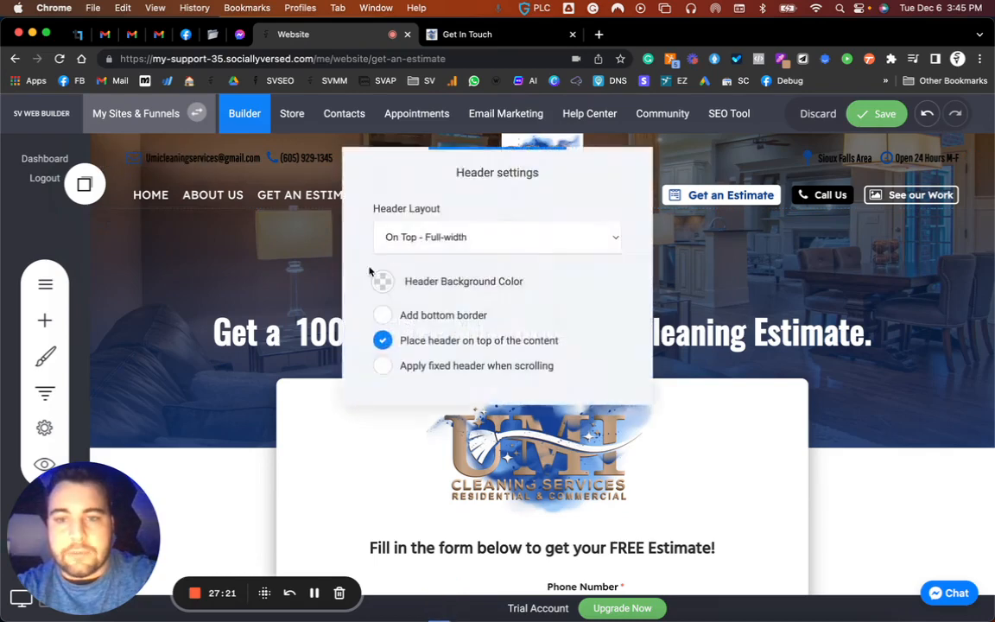
click(384, 284)
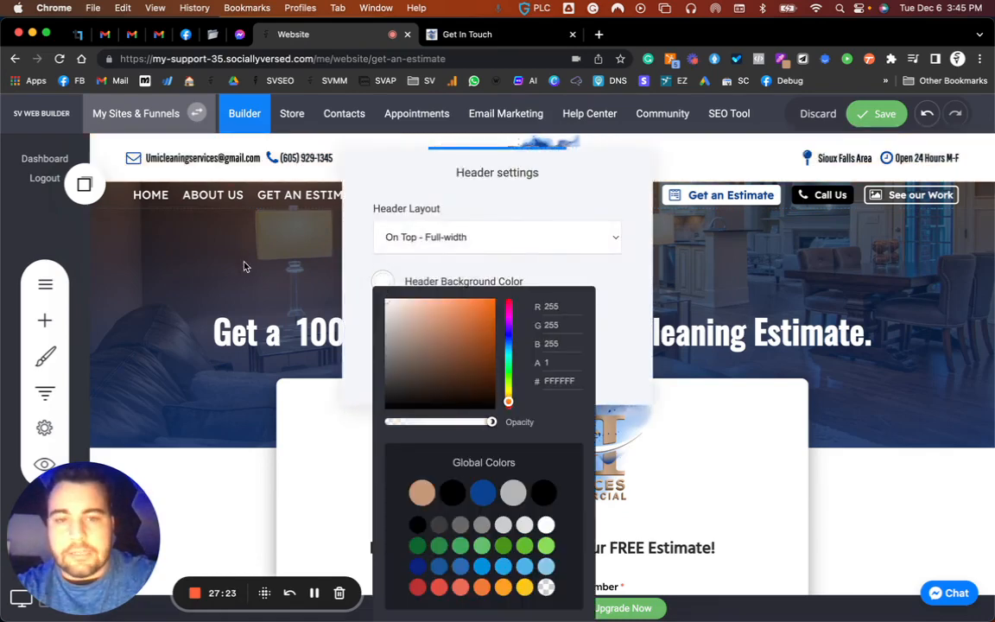
click(245, 266)
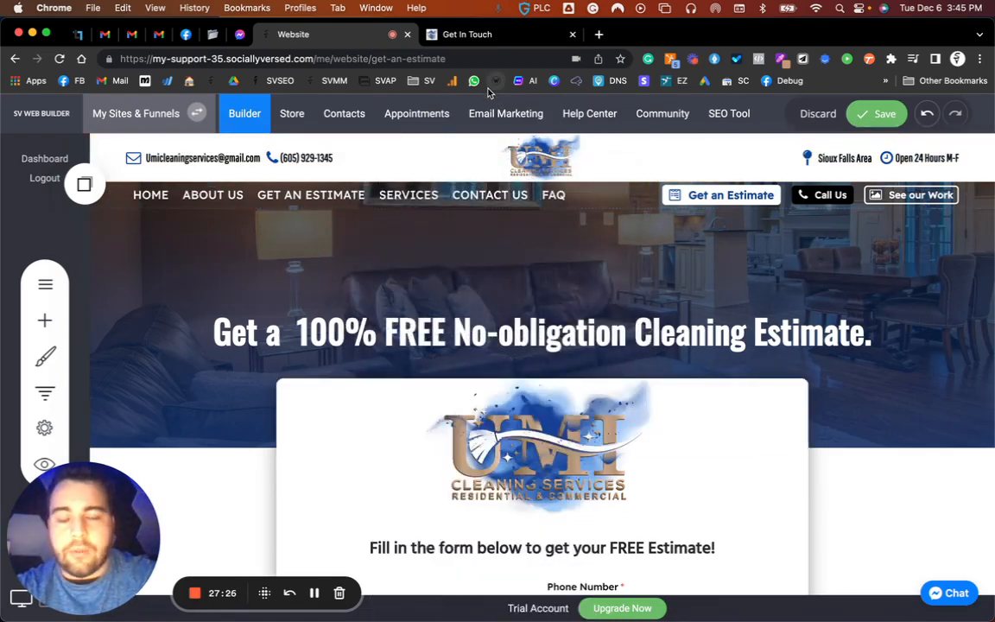
Step: Set the header menu bar's background to the global tan color C59878 at opacity 1 and save the page
click(110, 198)
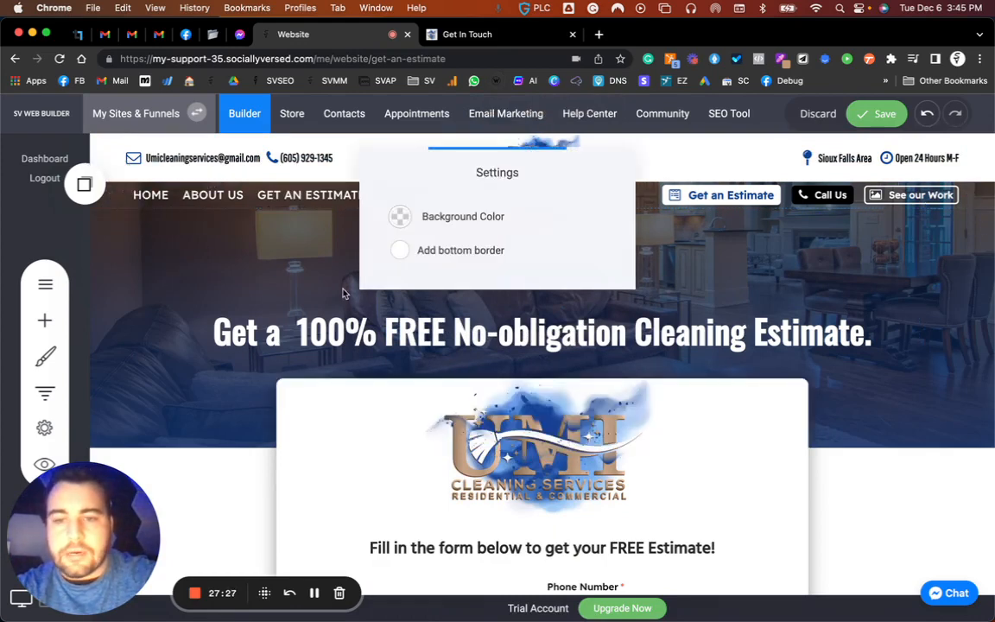
click(400, 219)
click(440, 438)
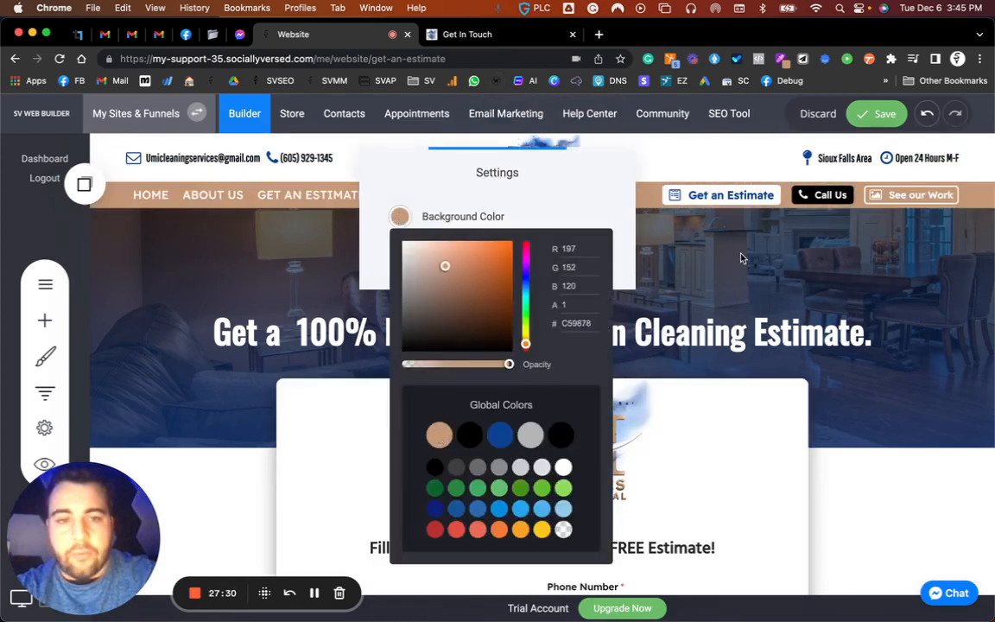
click(663, 229)
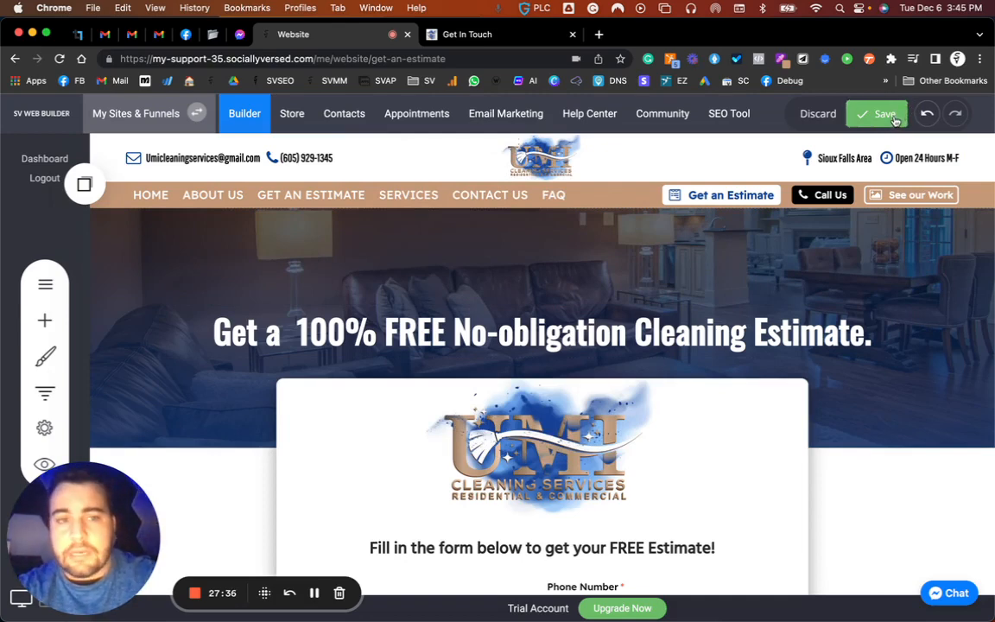
click(895, 120)
Step: Look over the rest of the Get An Estimate page, then open the Home page in the builder
scroll(557, 275, down, 5)
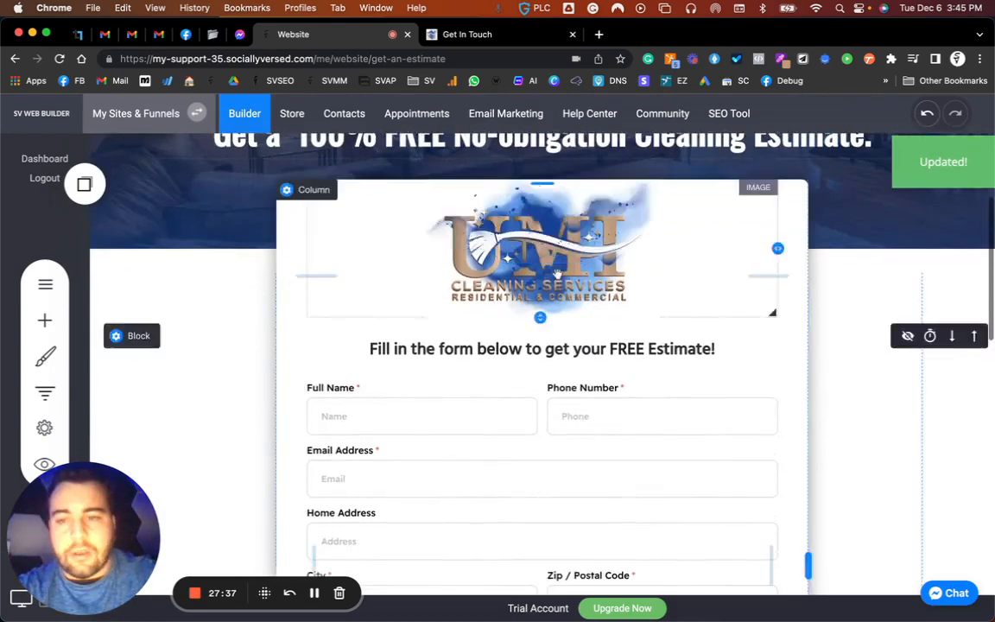
scroll(557, 275, down, 5)
click(40, 288)
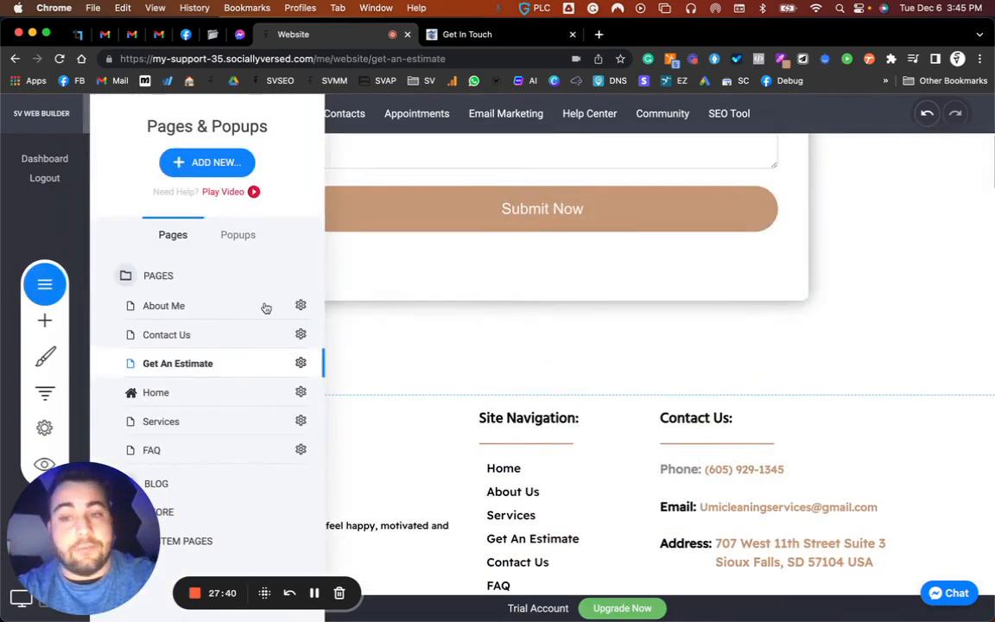
click(163, 400)
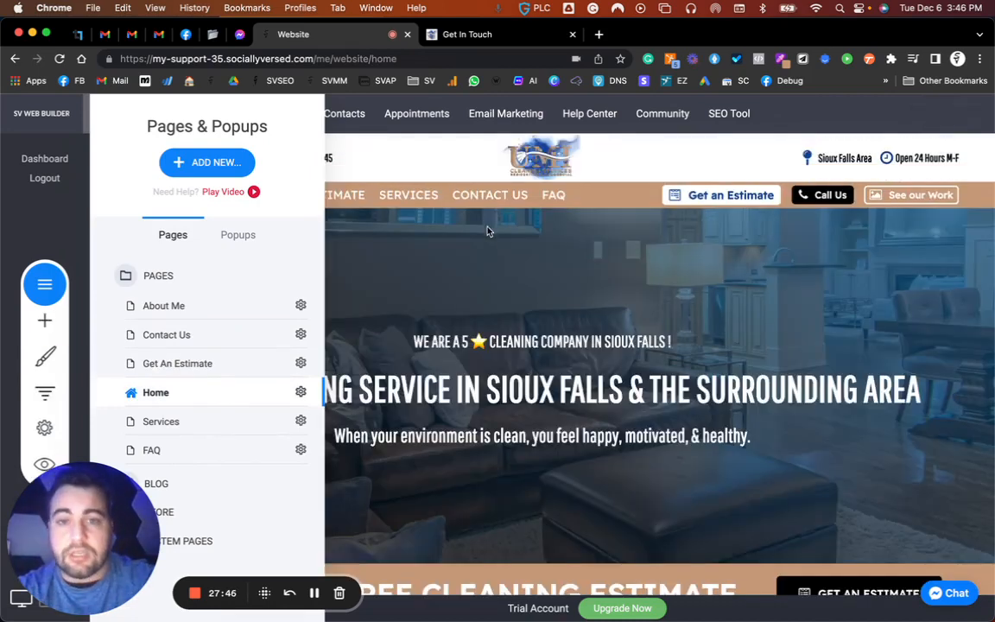
click(490, 245)
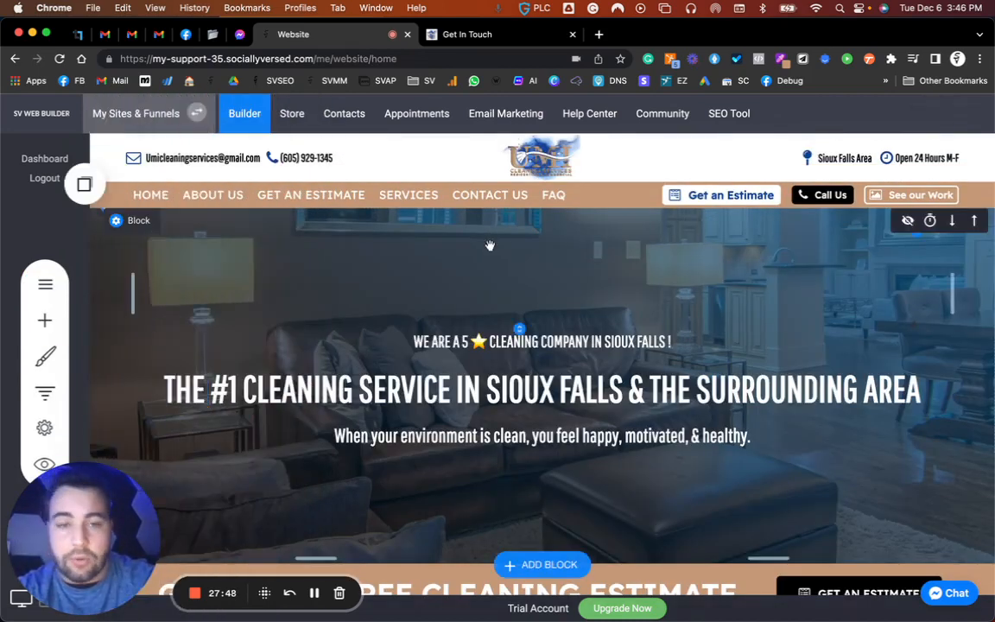